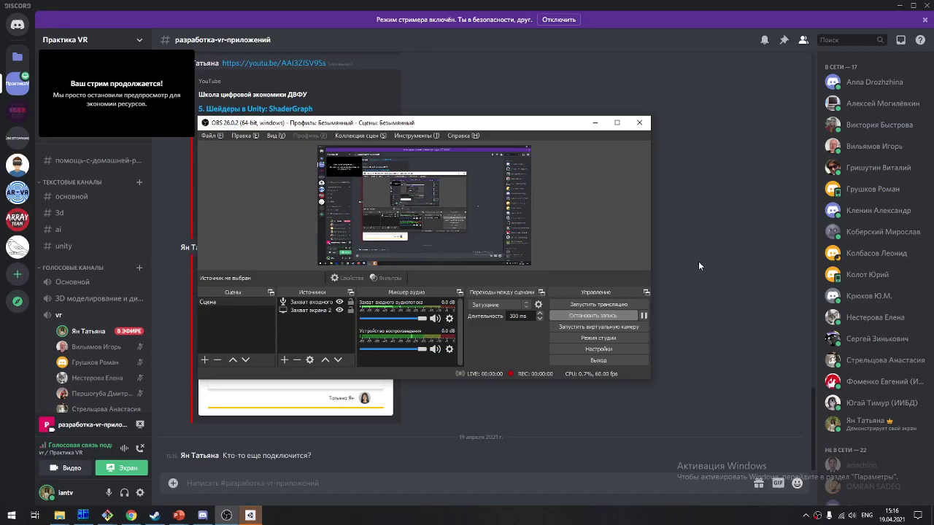
Bring Discord in front of OBS and open Unity Hub's Projects list
left_click(699, 262)
mouse_move(179, 515)
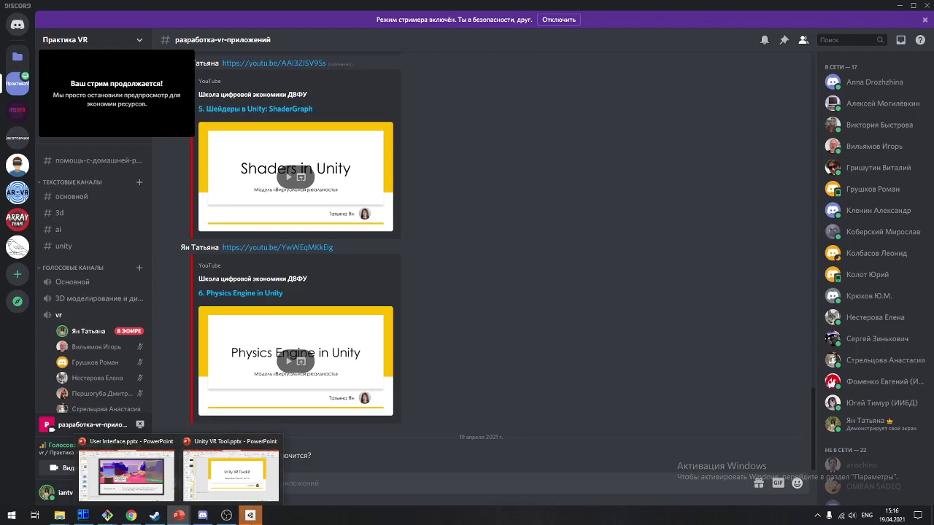
left_click(250, 515)
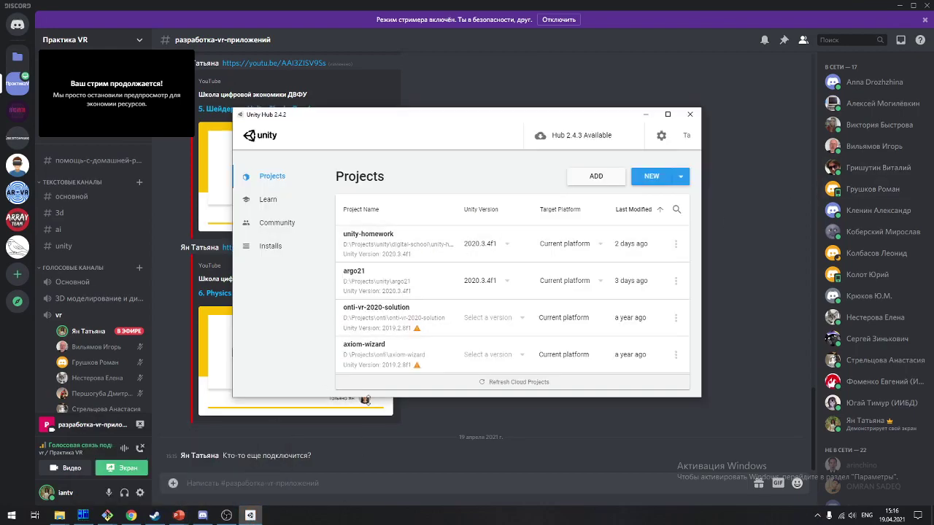
Create a new 3D Unity project named 'Lighting', then switch to the Lighting slides in the browser
left_click(661, 178)
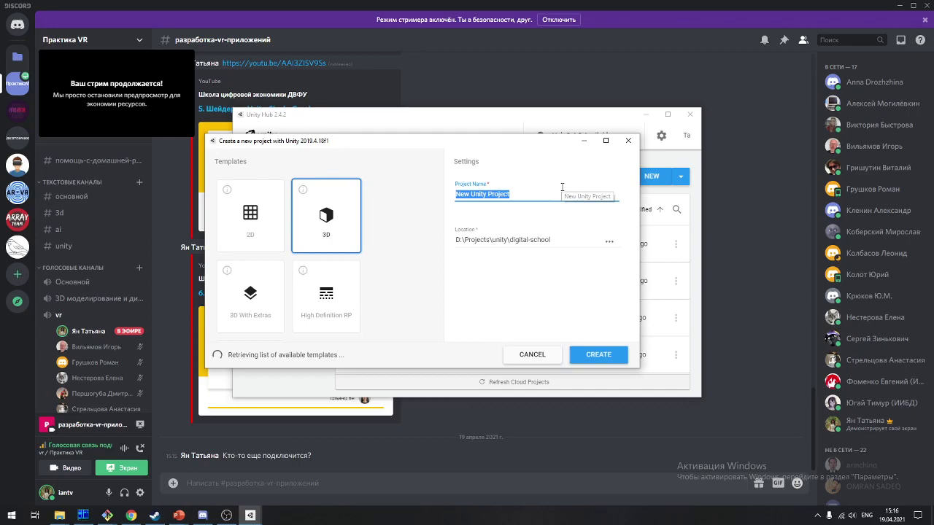
type("Labo")
key("BackSpace")
key("BackSpace")
key("BackSpace")
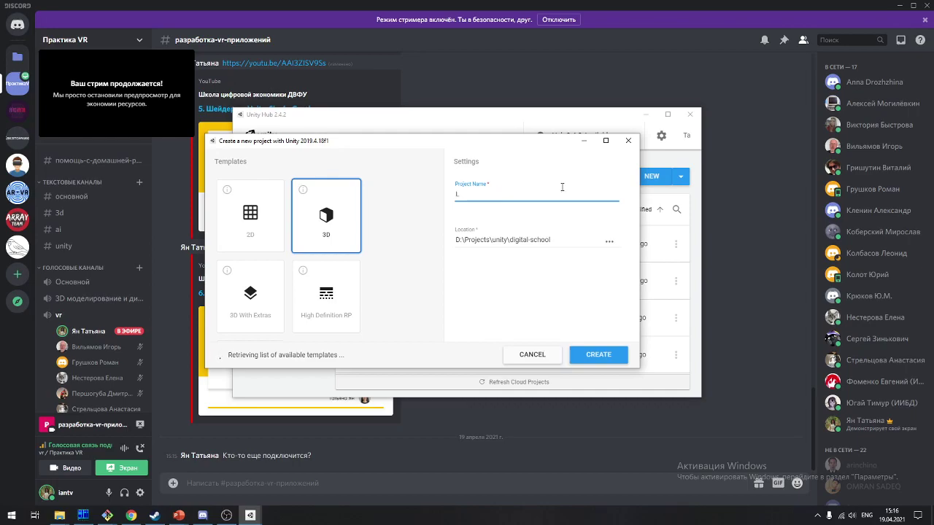
type("ighting")
left_click(602, 358)
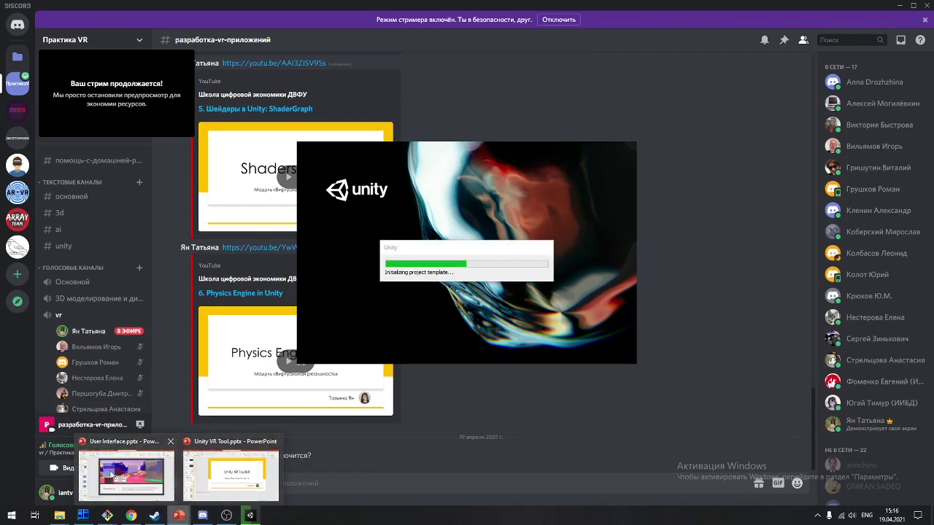
key("alt+Tab")
key("alt+Tab")
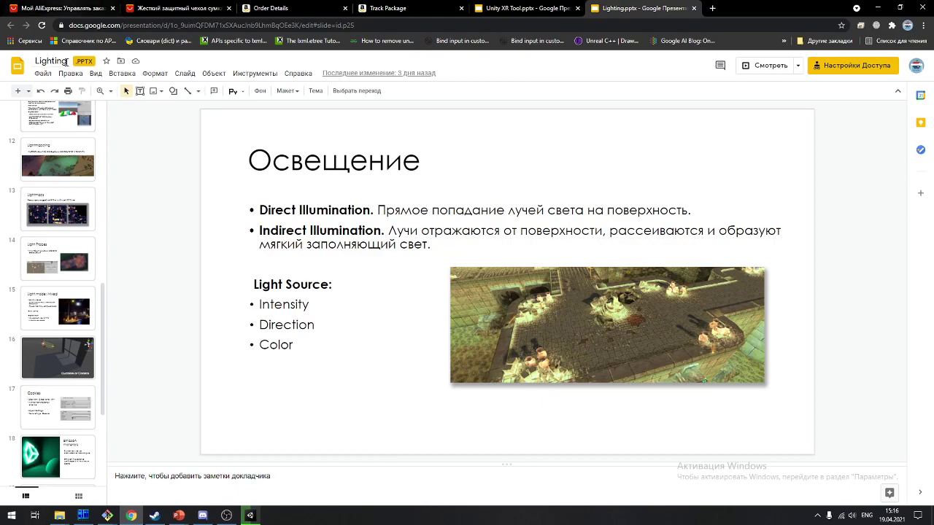
Download the Lighting presentation as a Microsoft PowerPoint (.pptx) file
left_click(42, 75)
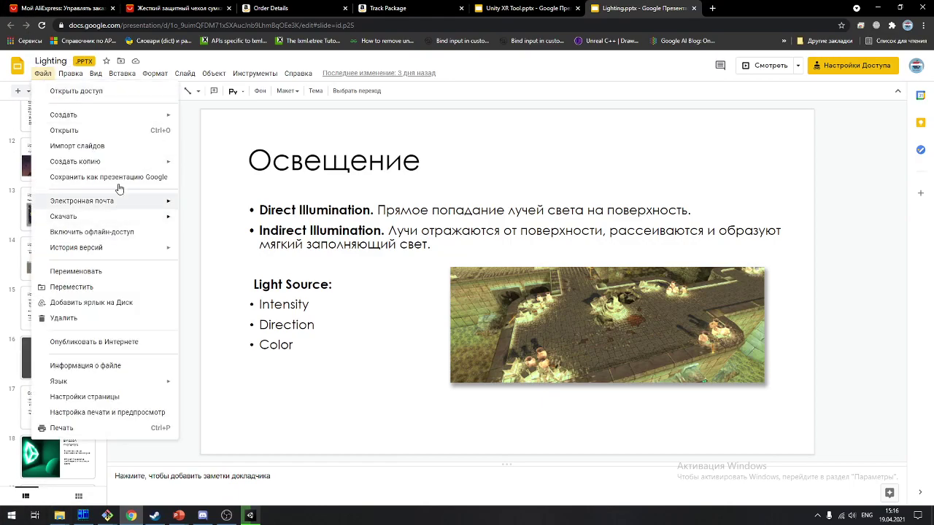
mouse_move(126, 224)
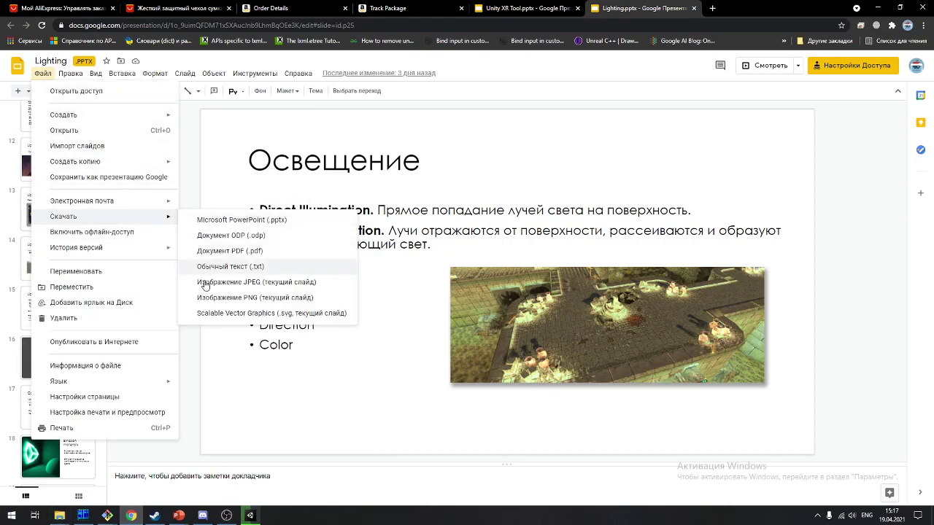
left_click(255, 223)
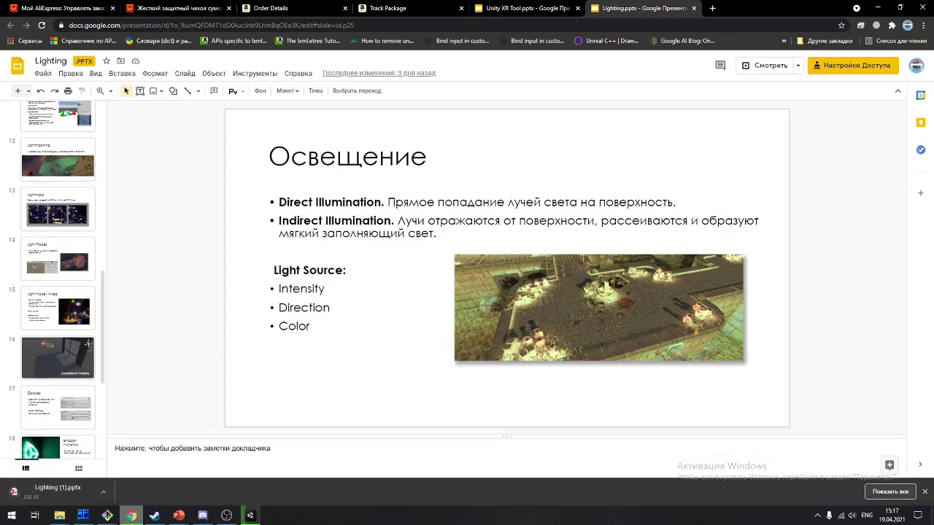
Open the Downloads folder in File Explorer
mouse_move(59, 515)
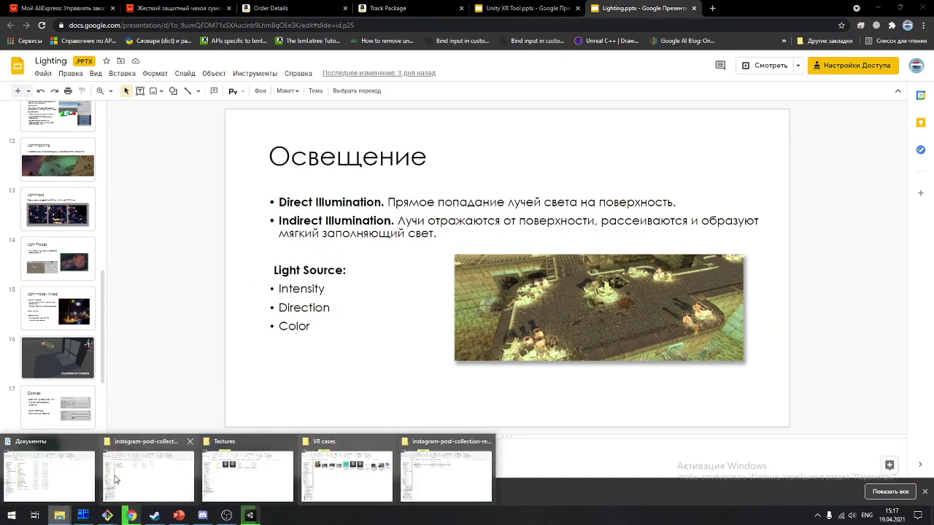
left_click(12, 493)
left_click(223, 150)
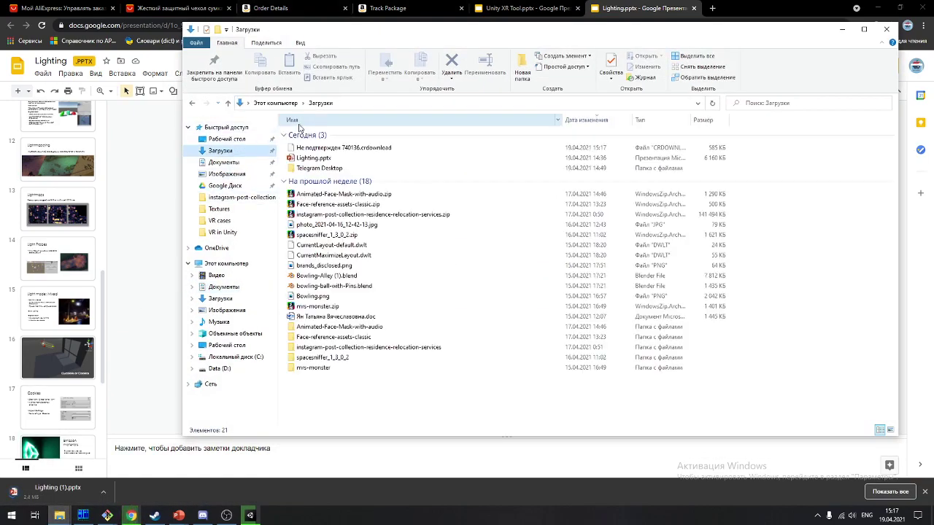
Open the downloaded Lighting.pptx from the Downloads folder in PowerPoint
left_click(328, 159)
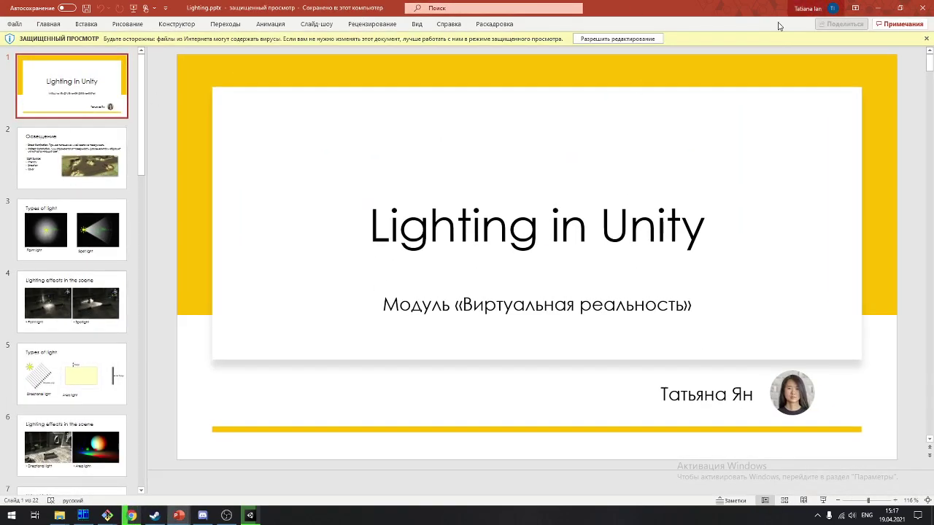
Allow saving of the protected Lighting.pptx and start the slide show from the title slide
key("ctrl+s")
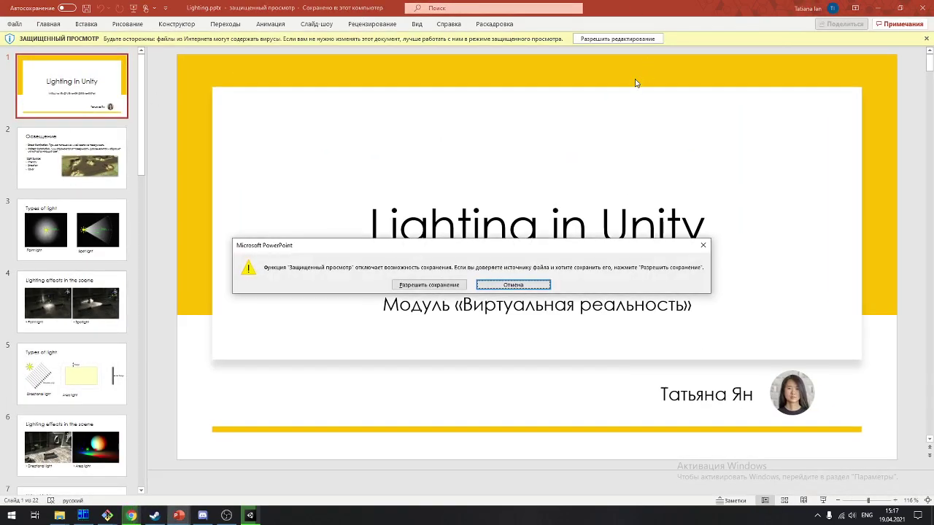
left_click(438, 285)
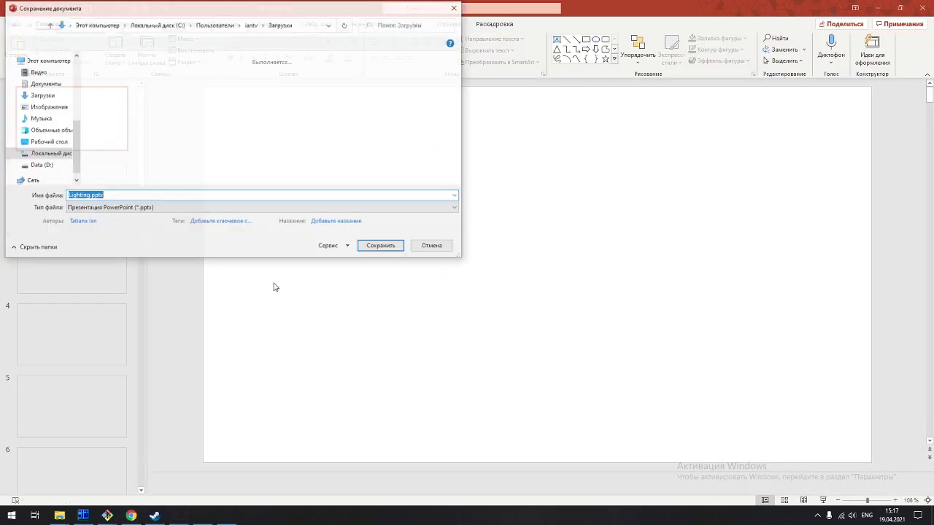
key("Escape")
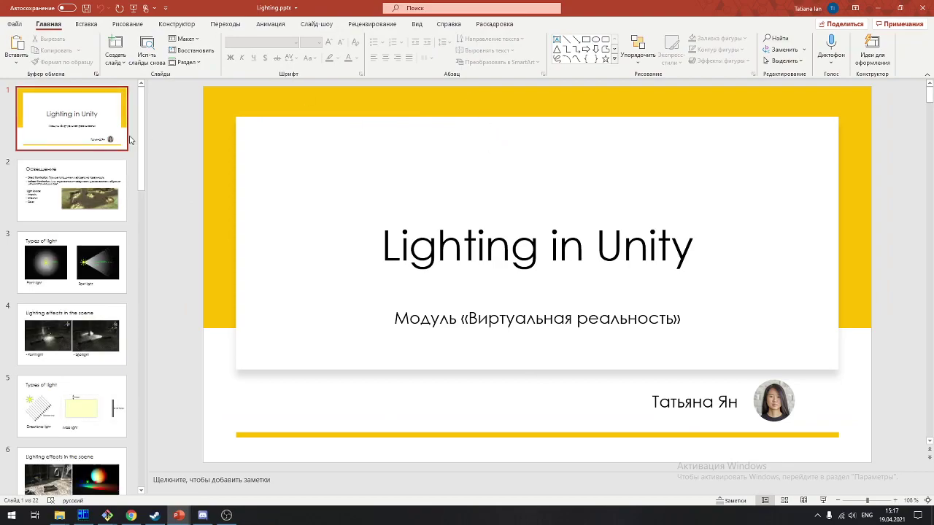
left_click(226, 515)
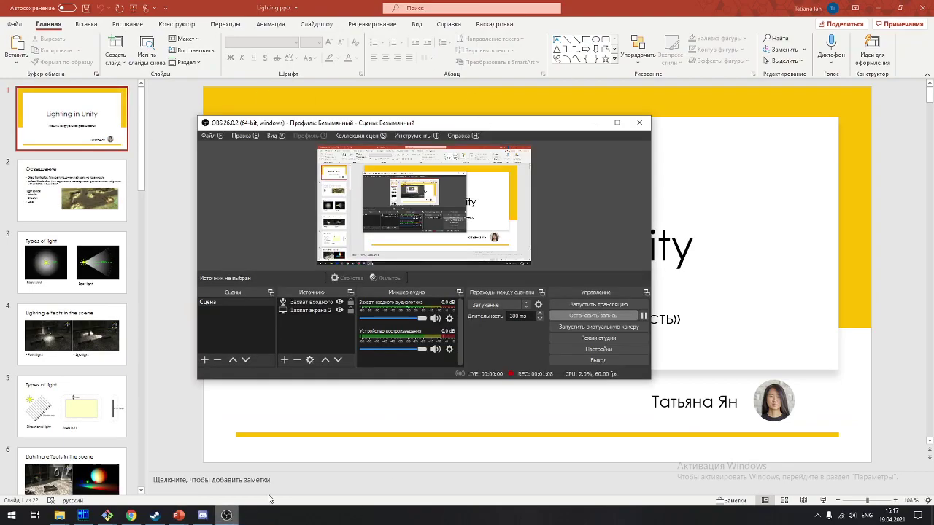
left_click(847, 135)
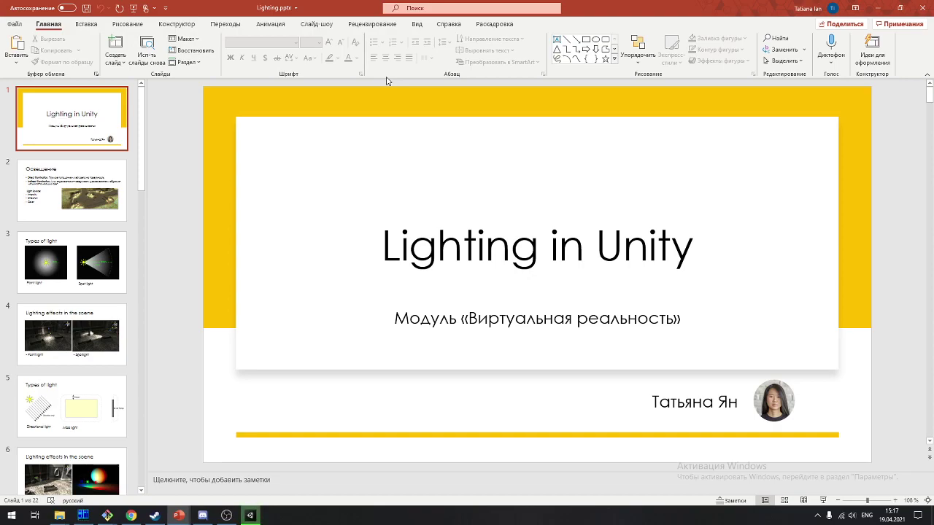
key("F5")
Advance to the Освещение slide on light intensity, direction and color
key("Right")
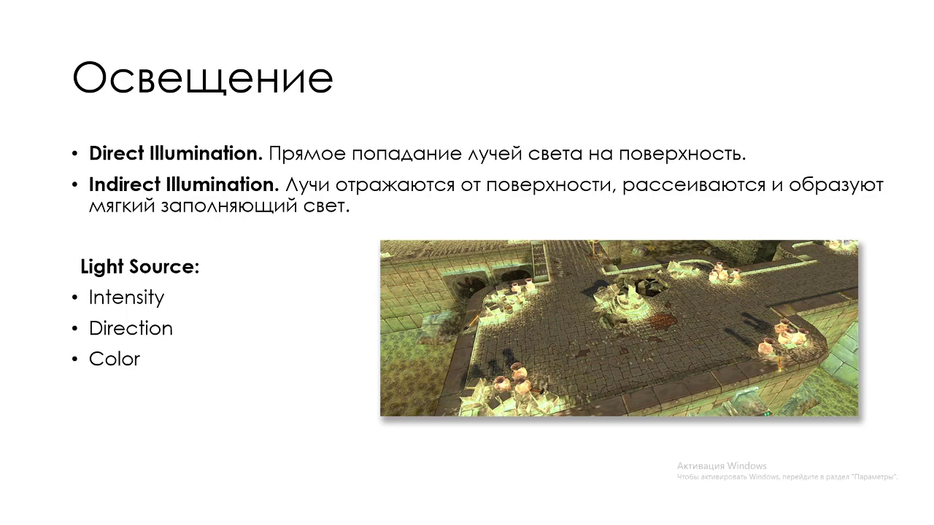
Advance past the point and spot light diagrams to the 'Lighting effects in the scene' slide
key("Right")
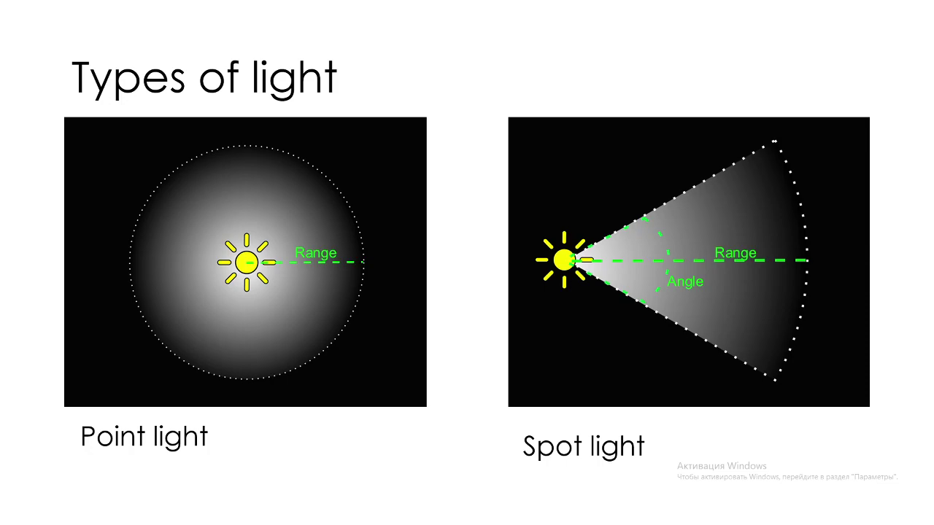
key("Right")
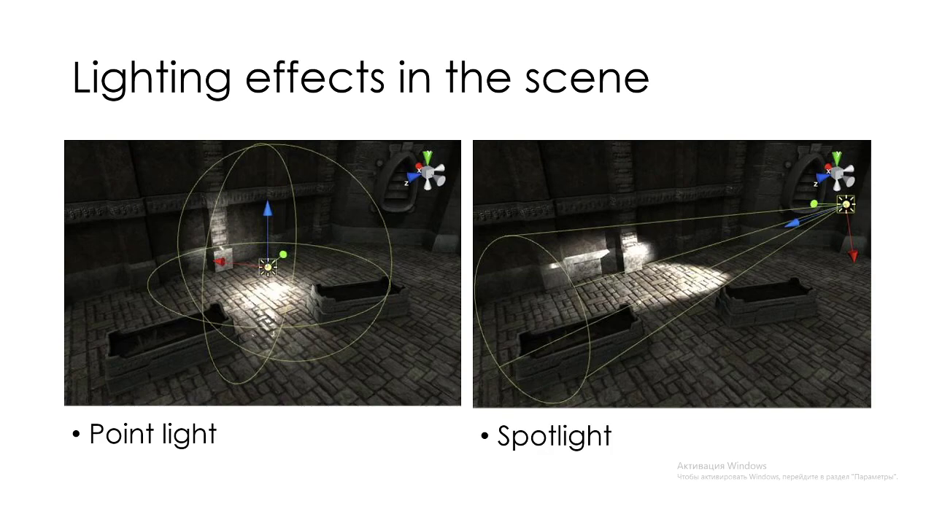
Advance through the directional and area light slides, then switch to the Discord window
key("Right")
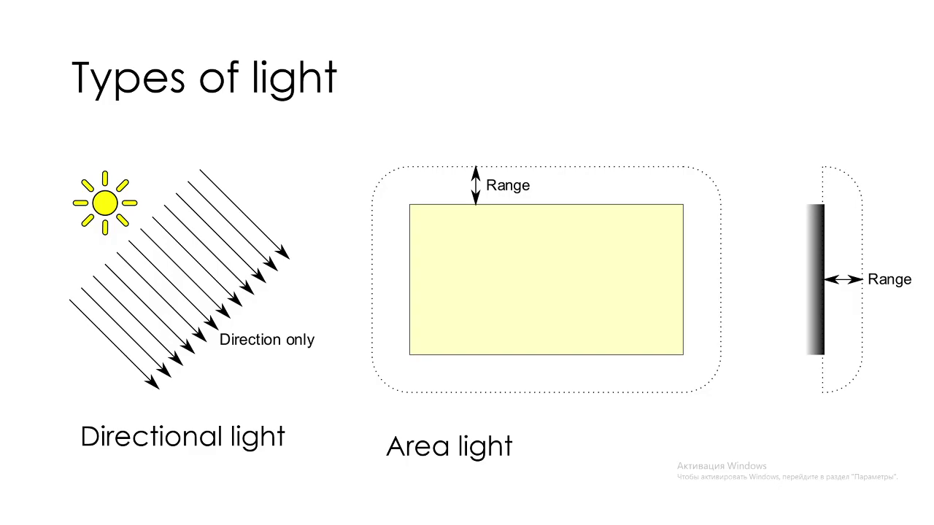
key("Right")
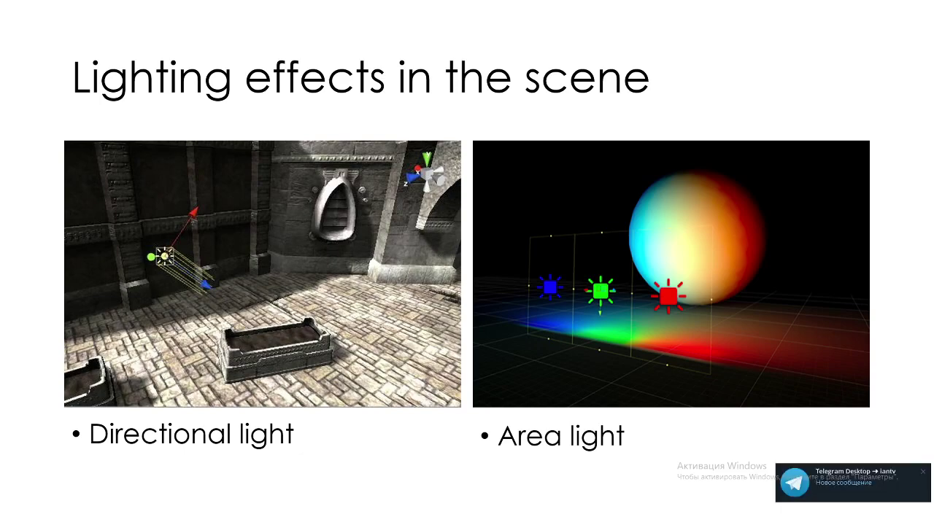
key("alt+Tab")
key("alt+Down")
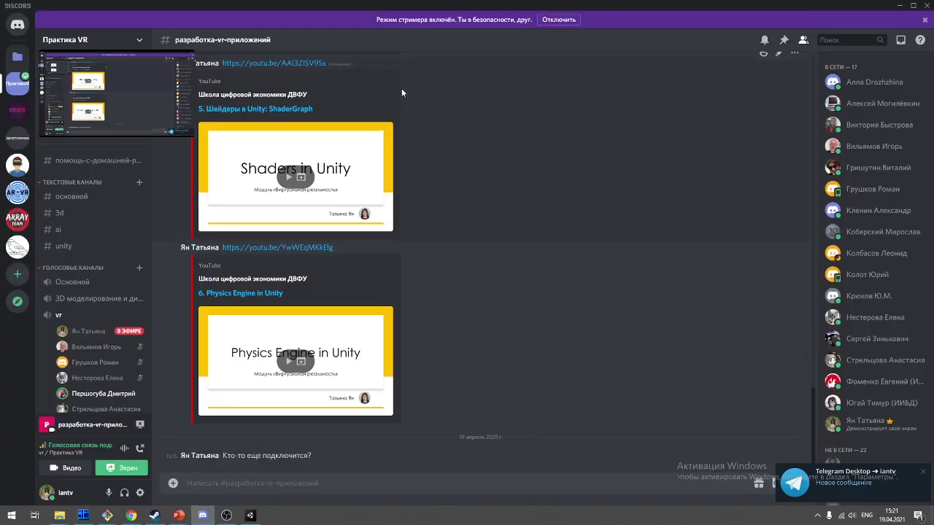
Change Discord's stream to share the whole screen (Screen 1) and go live
key("alt+Tab")
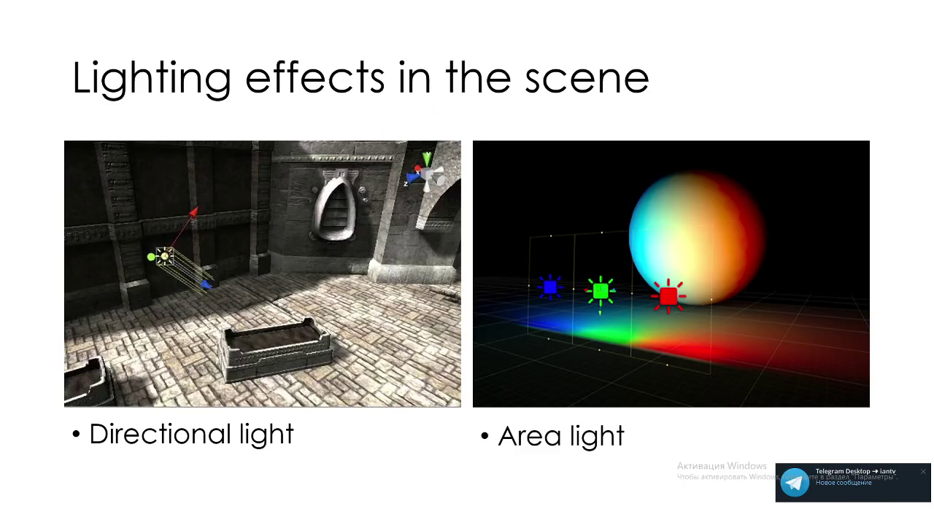
key("alt+Tab")
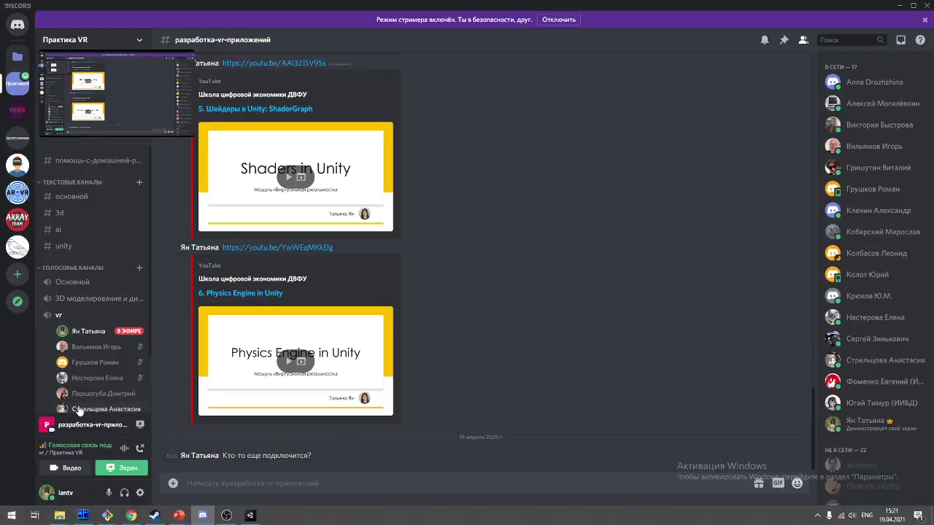
left_click(109, 470)
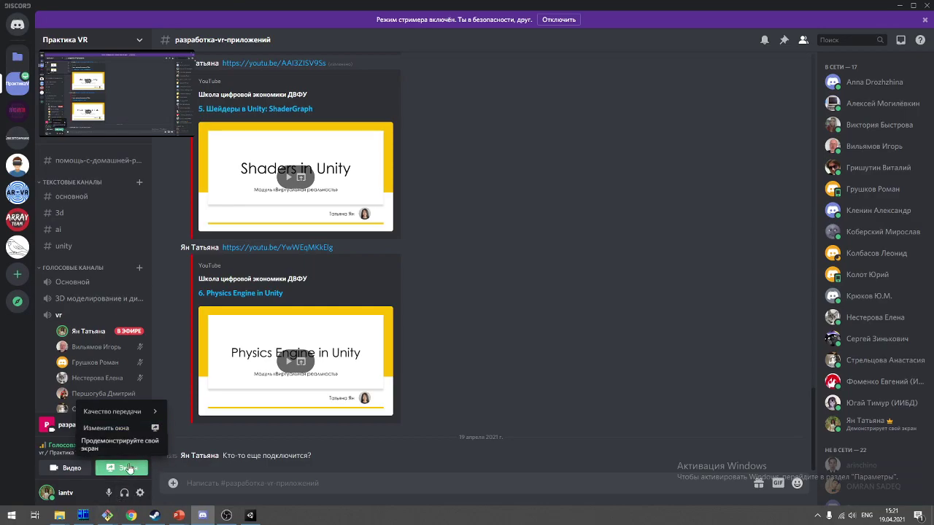
left_click(151, 428)
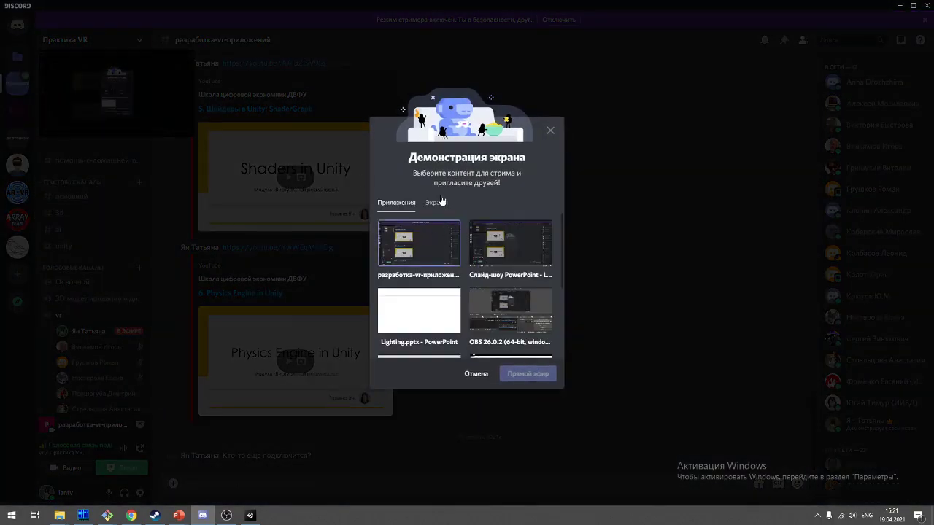
left_click(438, 207)
left_click(419, 243)
left_click(520, 362)
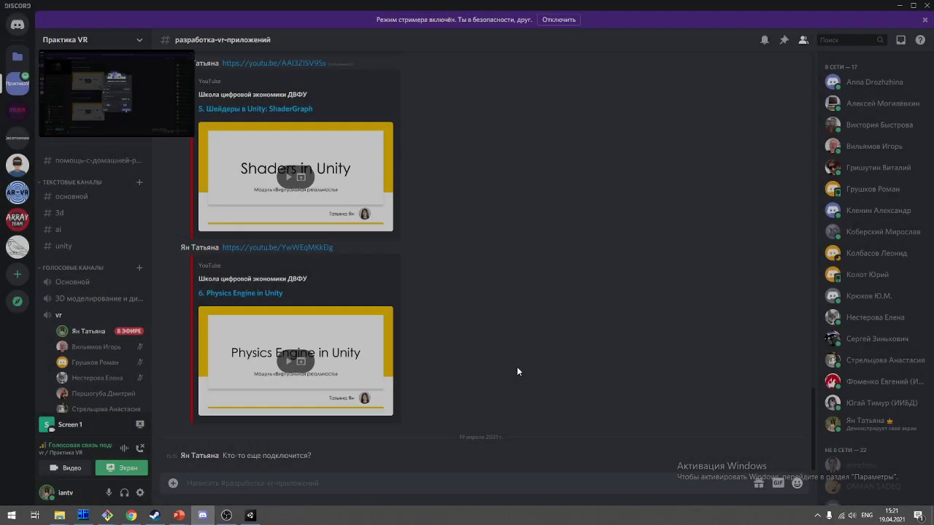
Quit Unity from the 'Failed to load window layout' error and bring Lighting.pptx to the front
left_click(249, 516)
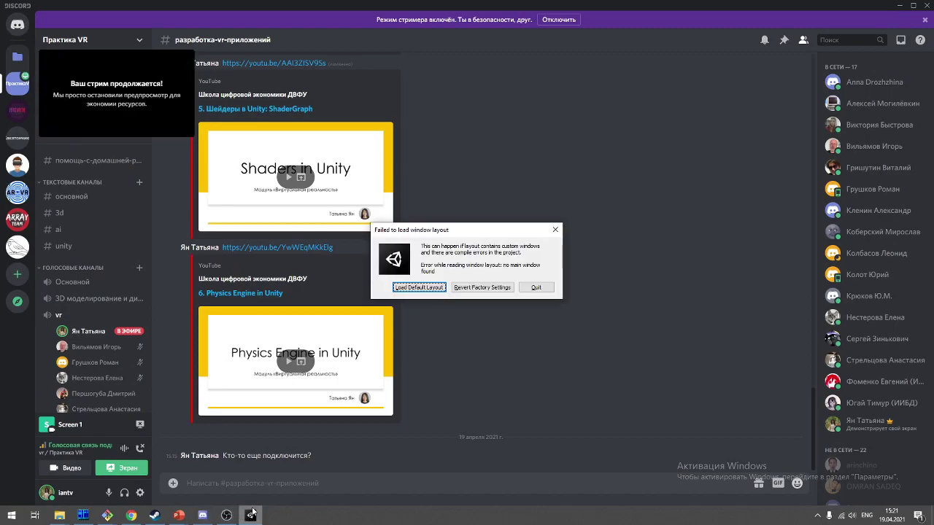
left_click(536, 289)
mouse_move(178, 515)
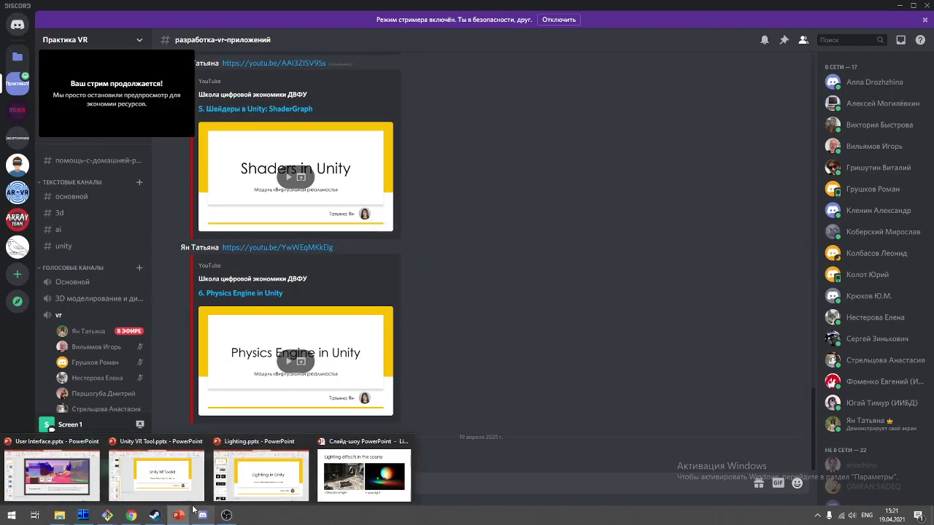
left_click(283, 474)
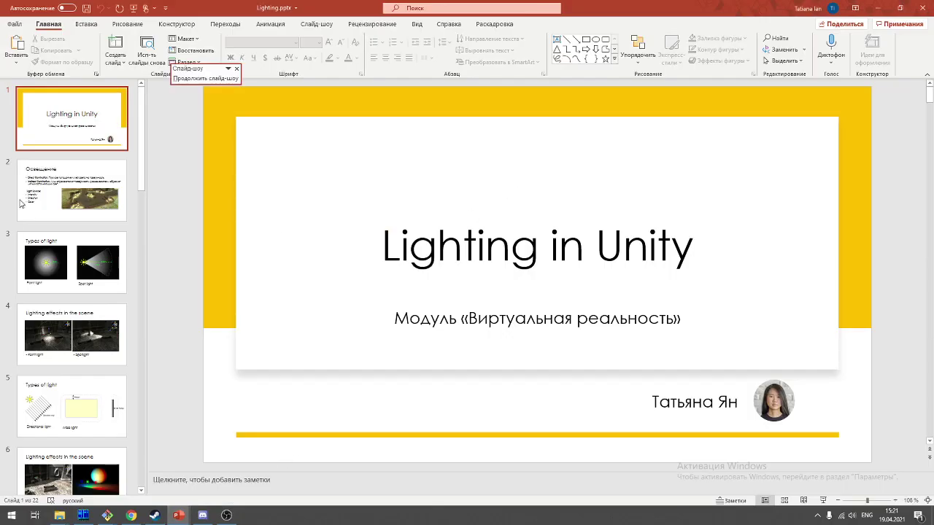
Resume the slide show and page forward to the Directional and Area light slide
left_click(81, 206)
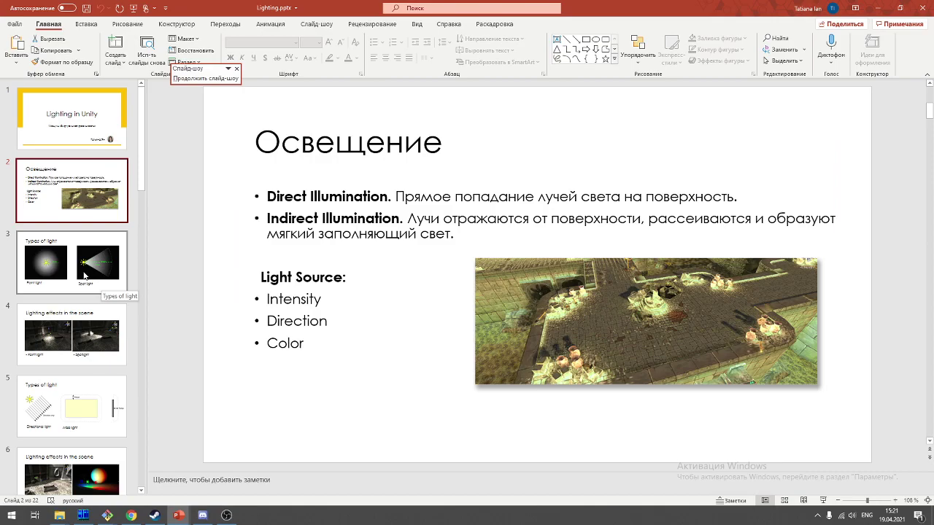
left_click(206, 78)
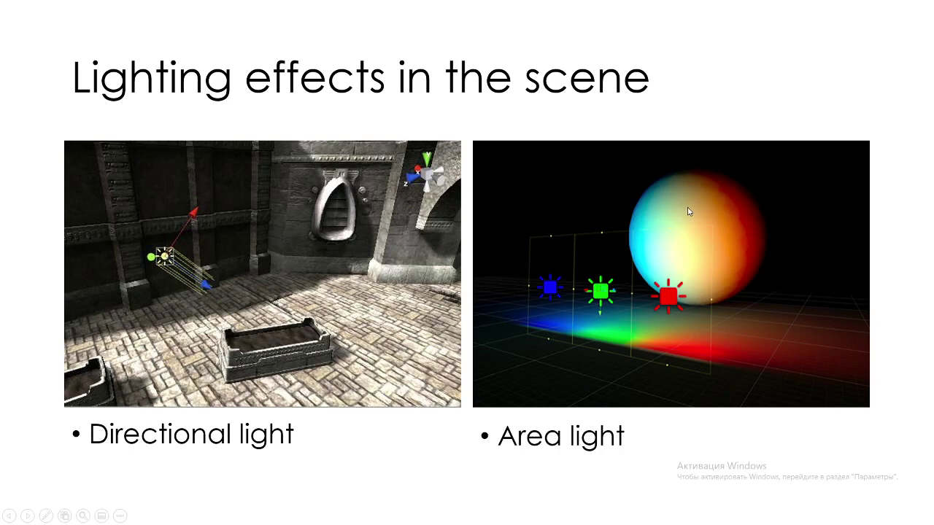
left_click(314, 414)
key("Left")
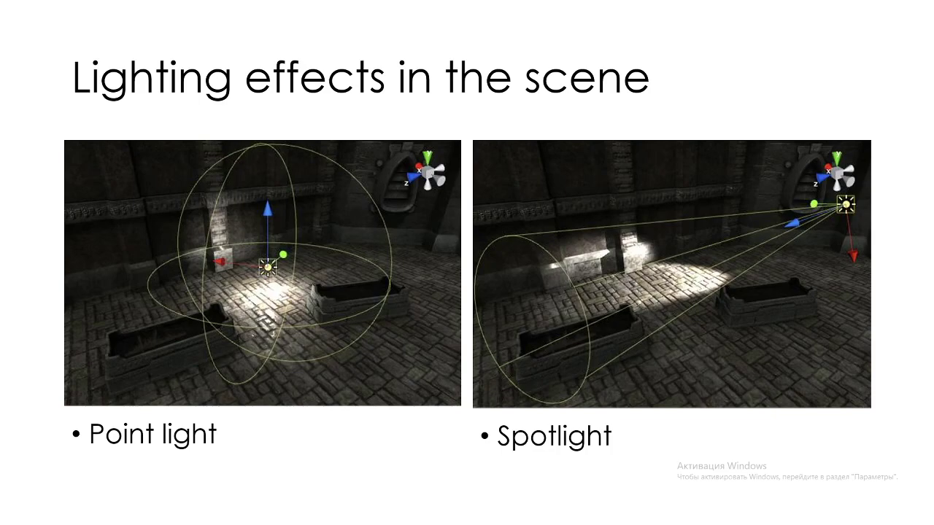
key("Right")
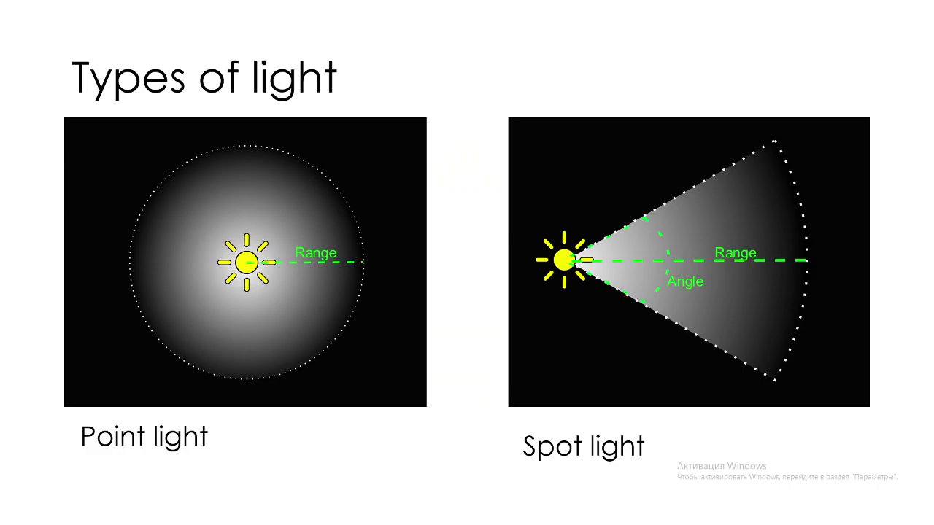
key("Left")
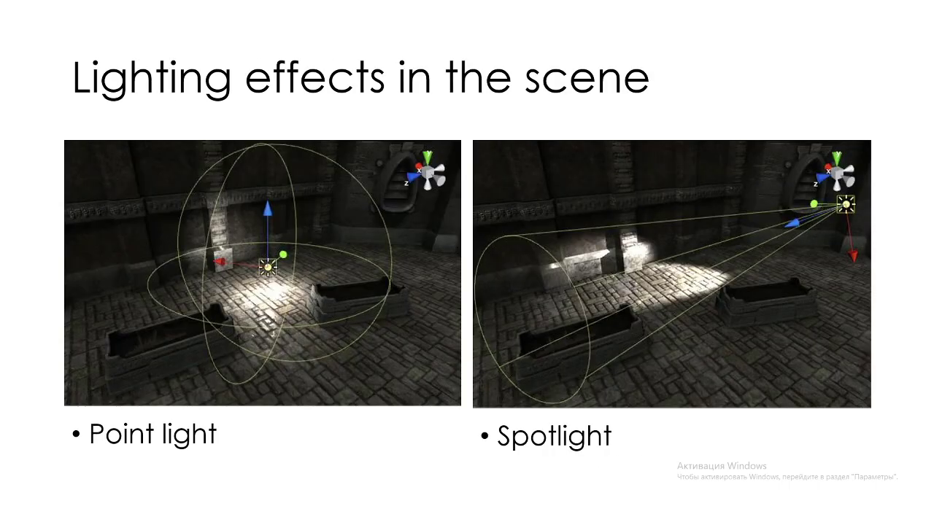
key("Right")
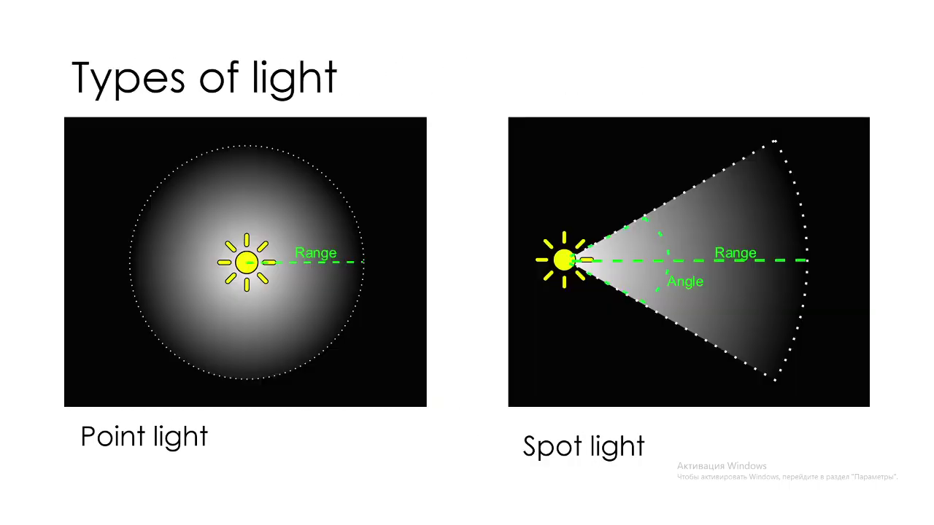
key("Left")
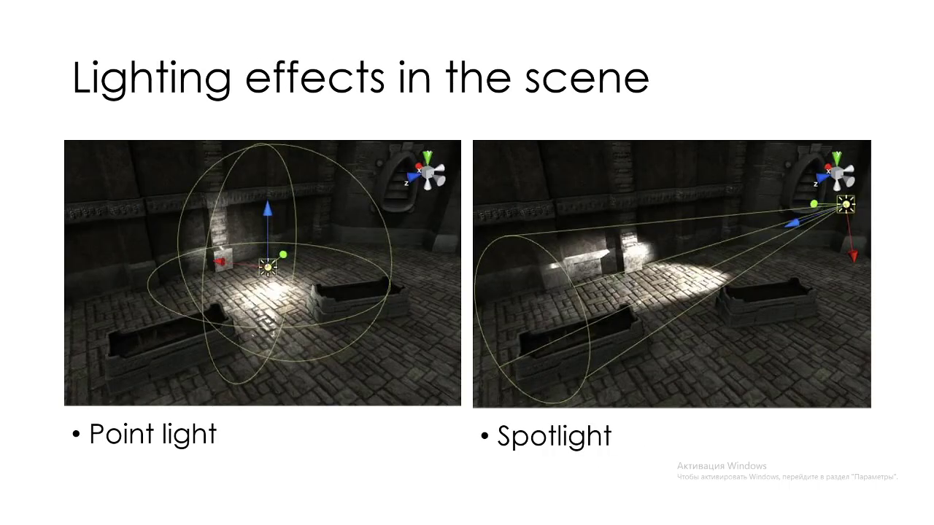
key("Right")
key("Right")
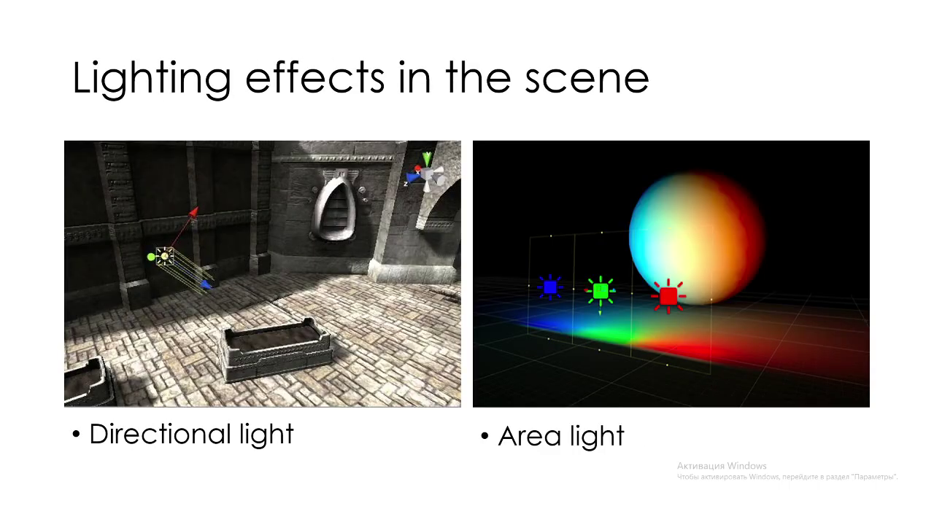
key("Right")
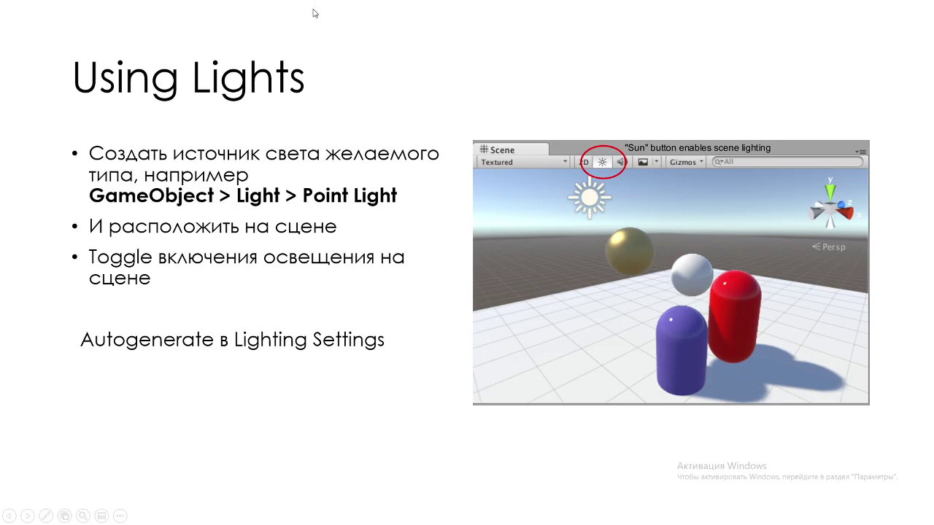
Step to Light placing, back to Using Lights, then return to the PowerPoint editor
left_click(349, 261)
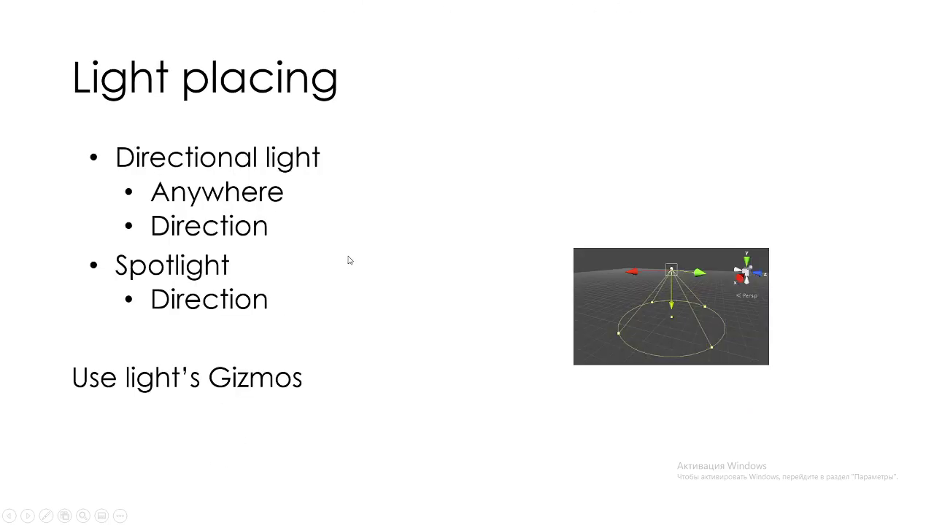
key("Left")
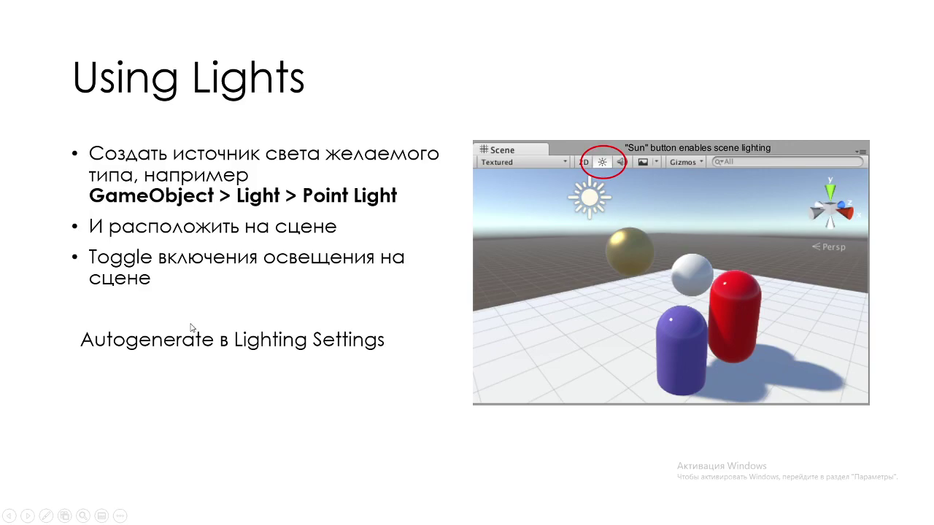
key("alt+Tab")
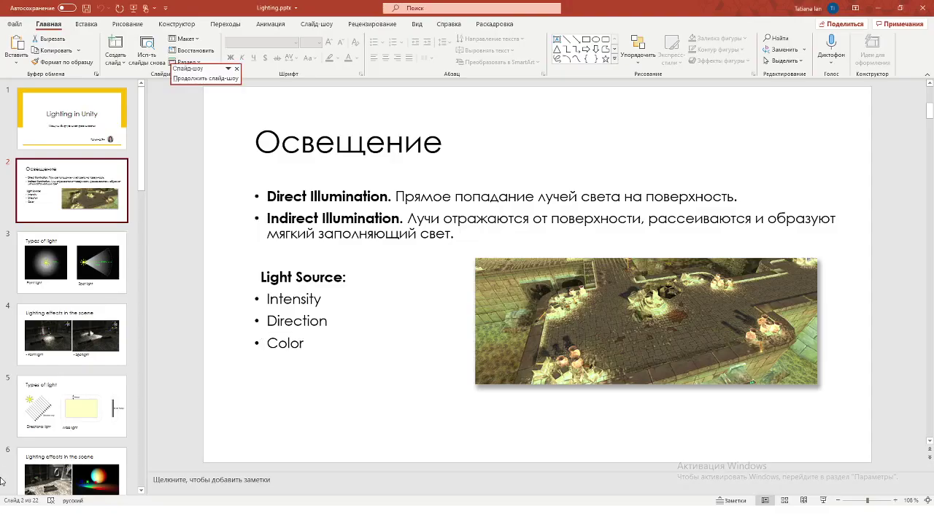
Show the Using Lights slide (slide 7) for editing and place the cursor in its text box
left_click(2, 442)
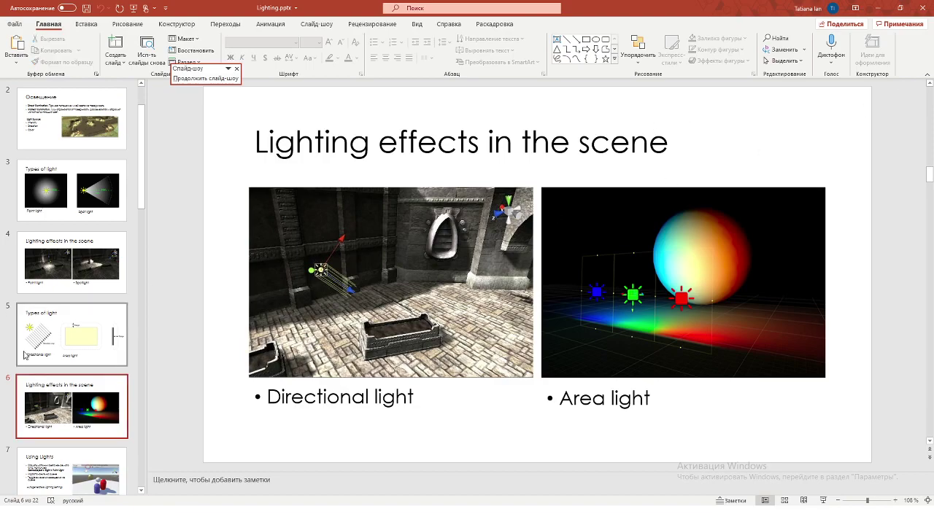
scroll(3, 352, "down", 2)
left_click(3, 353)
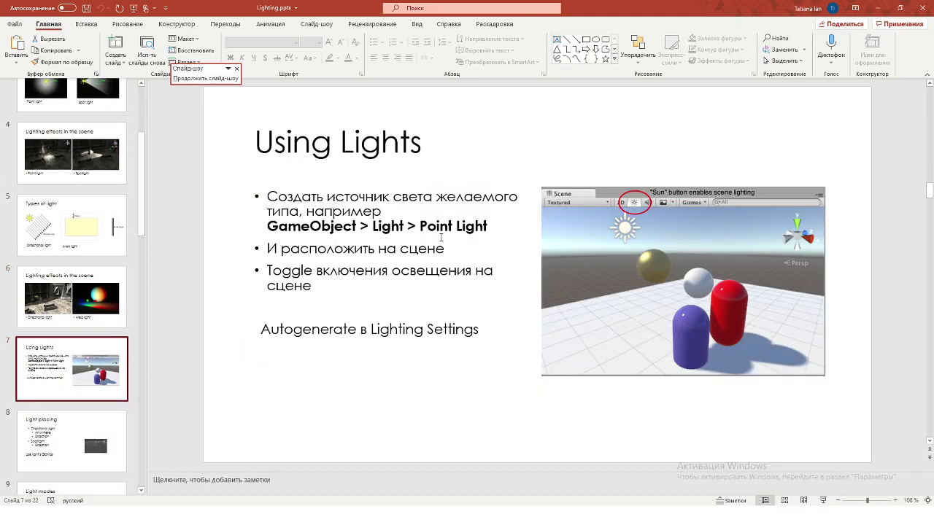
left_click(440, 237)
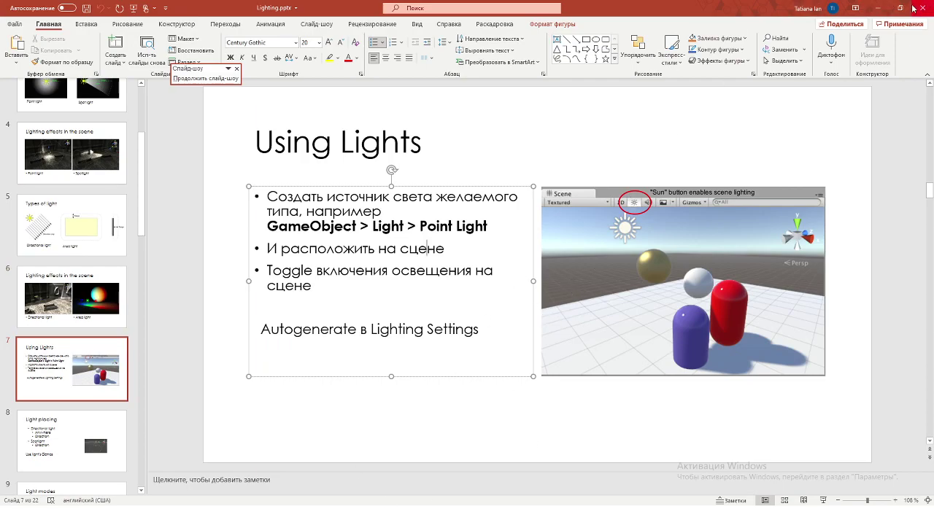
Launch Unity Hub from the Windows search using 'hu'
key("alt+Tab")
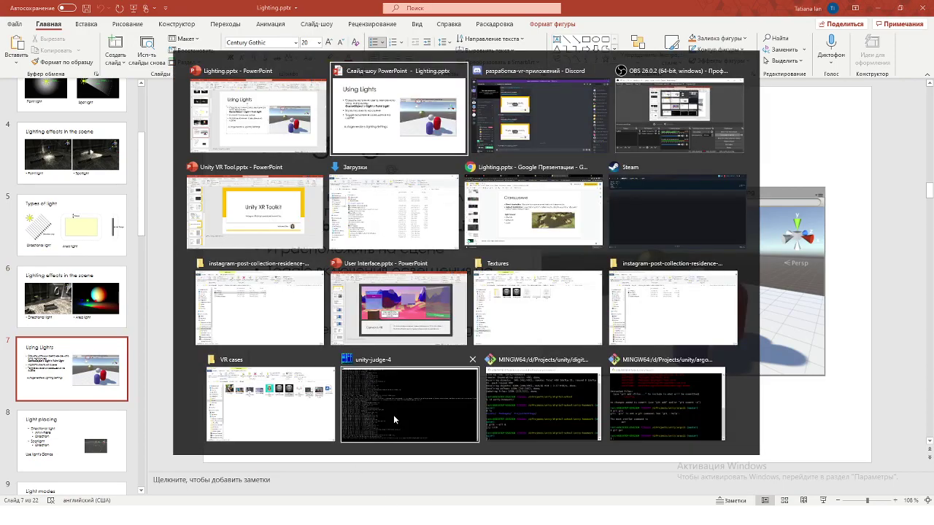
key("Escape")
key("super")
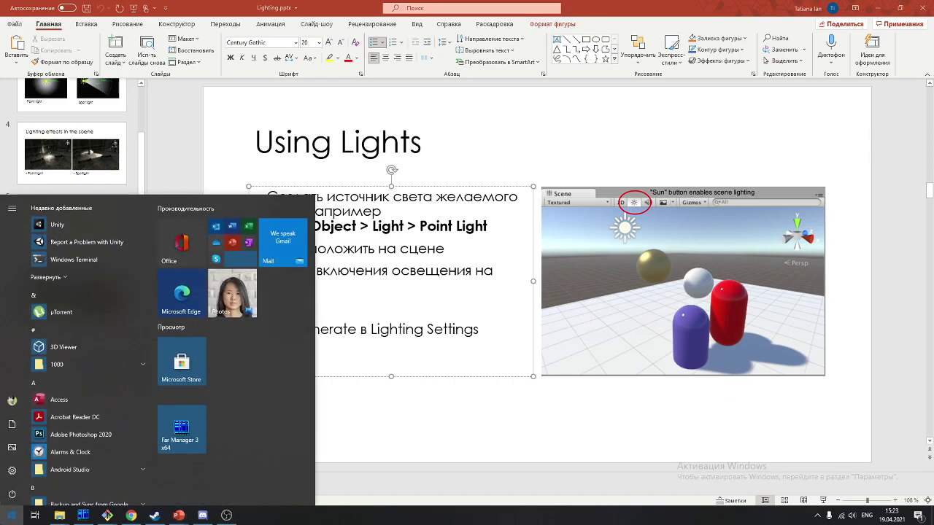
type("hu")
key("Return")
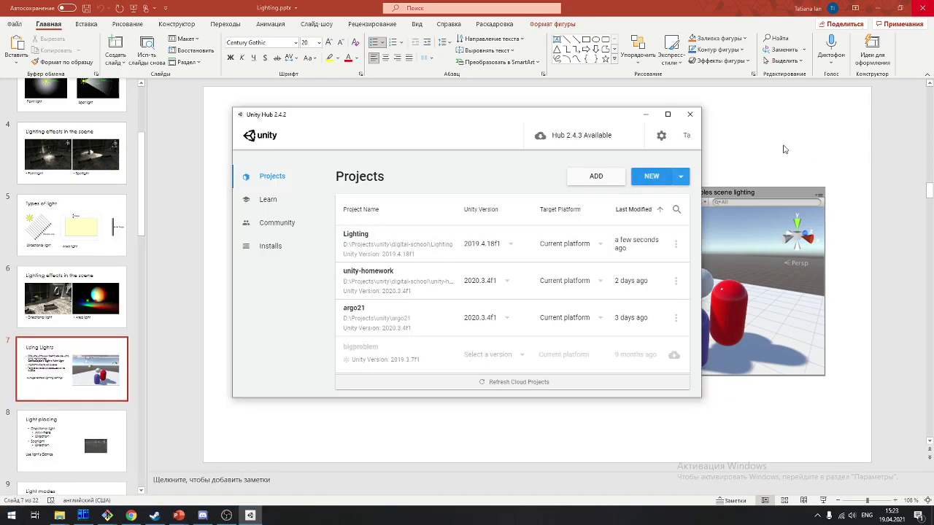
Create a new 3D project named 'Light' on Unity 2019.4.18f1, then switch back to PowerPoint
left_click(510, 243)
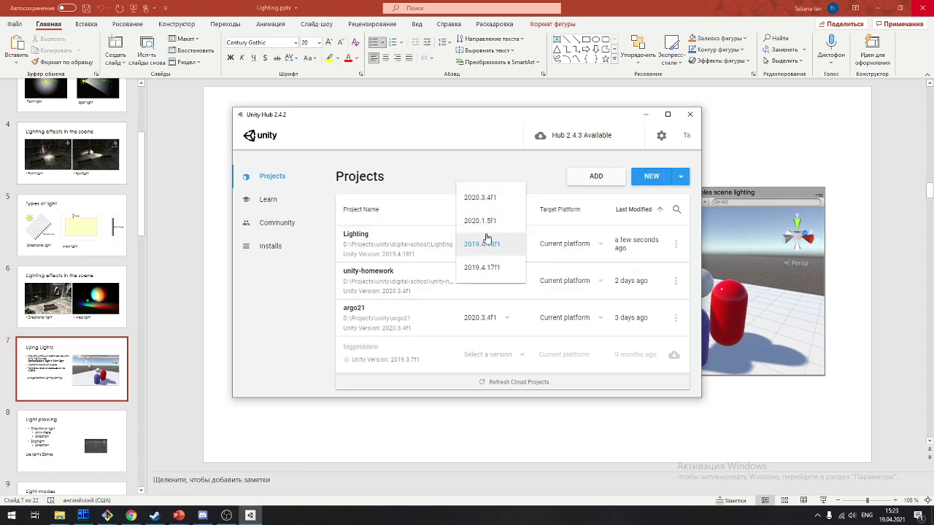
left_click(411, 179)
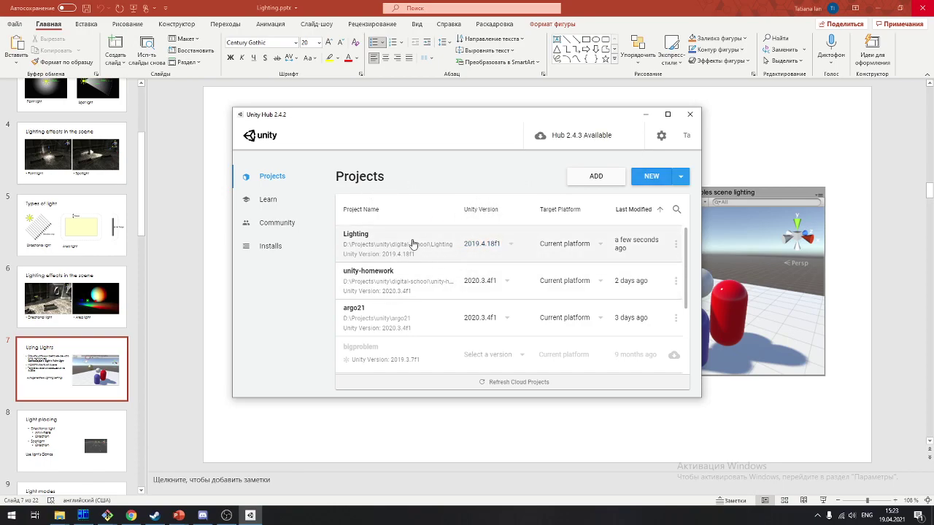
left_click(680, 178)
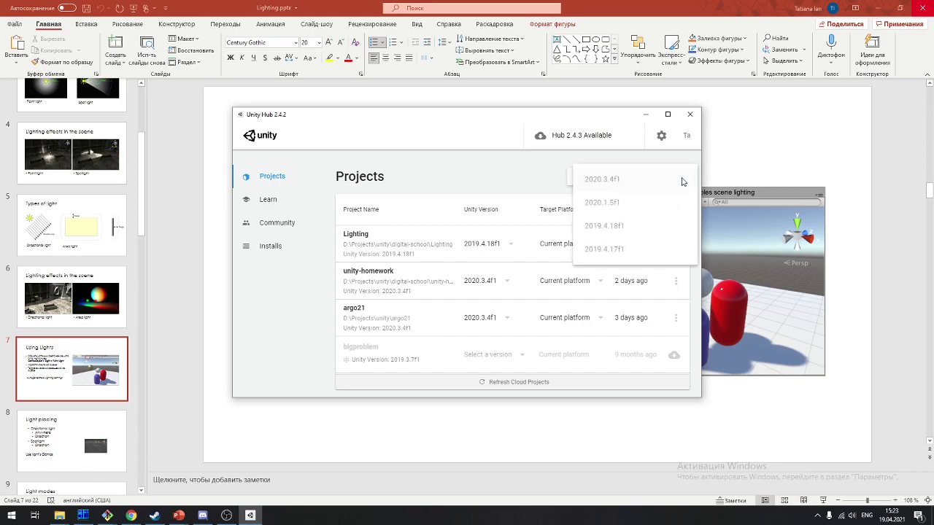
left_click(654, 235)
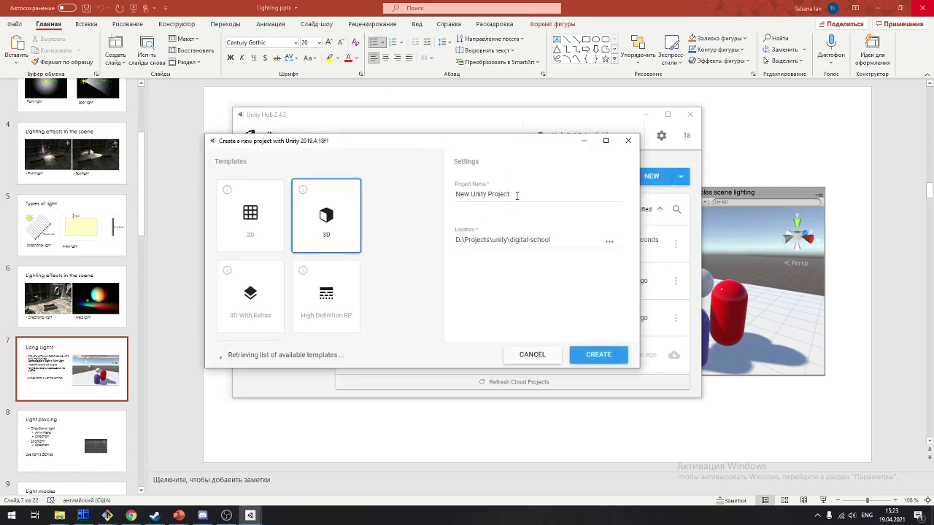
type("Lig")
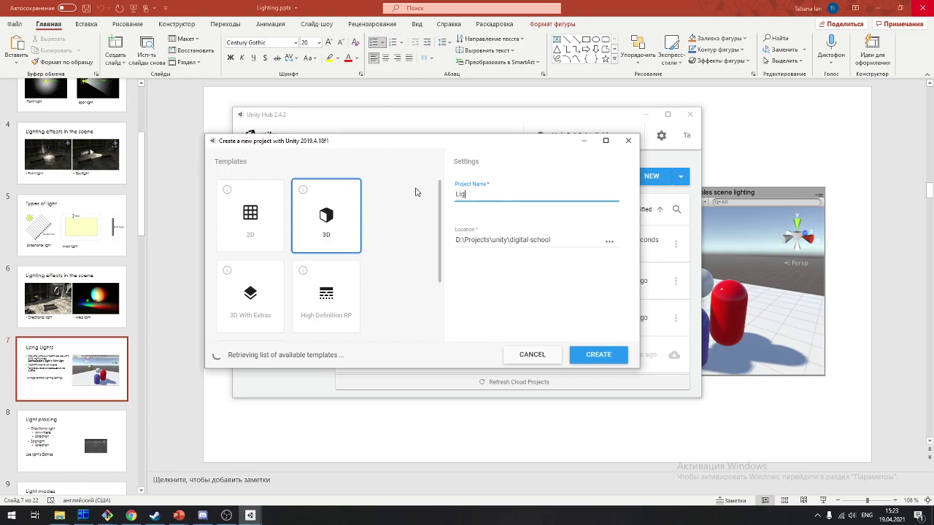
type("ht")
key("alt+Tab")
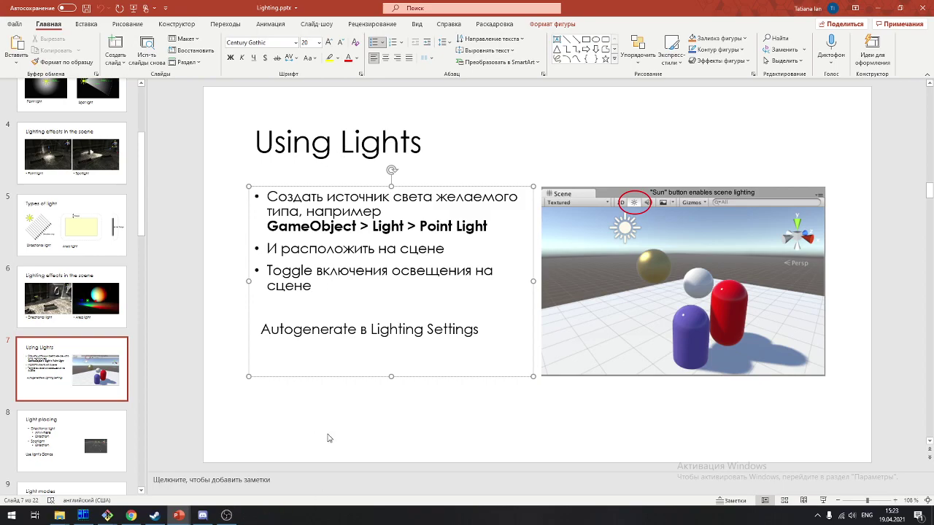
Go to slide 8 'Light placing', edit its bullet list up to Spotlight, then bring Unity forward
left_click(278, 453)
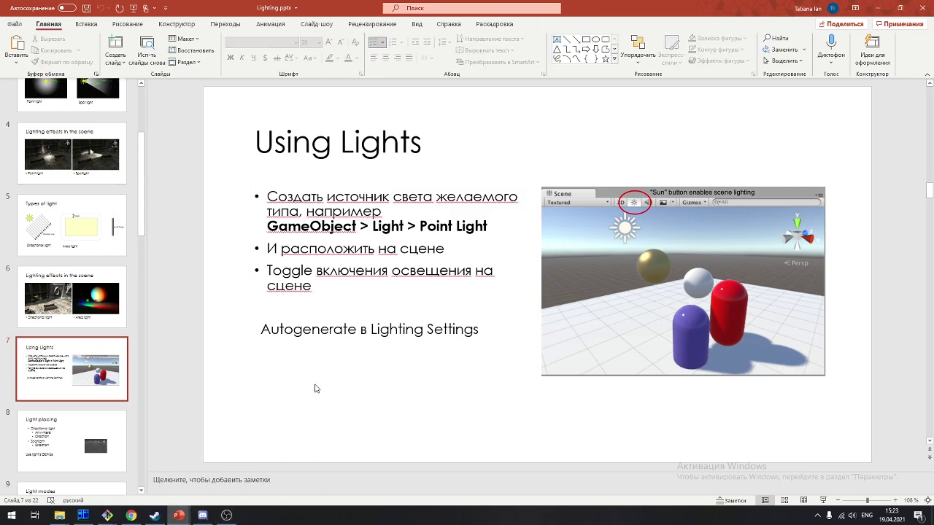
scroll(598, 375, "down", 1)
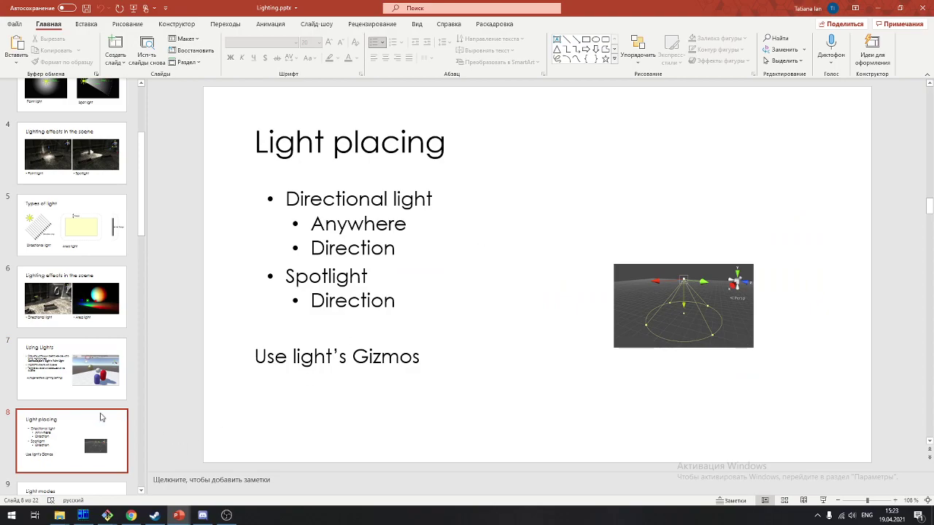
left_click(73, 376)
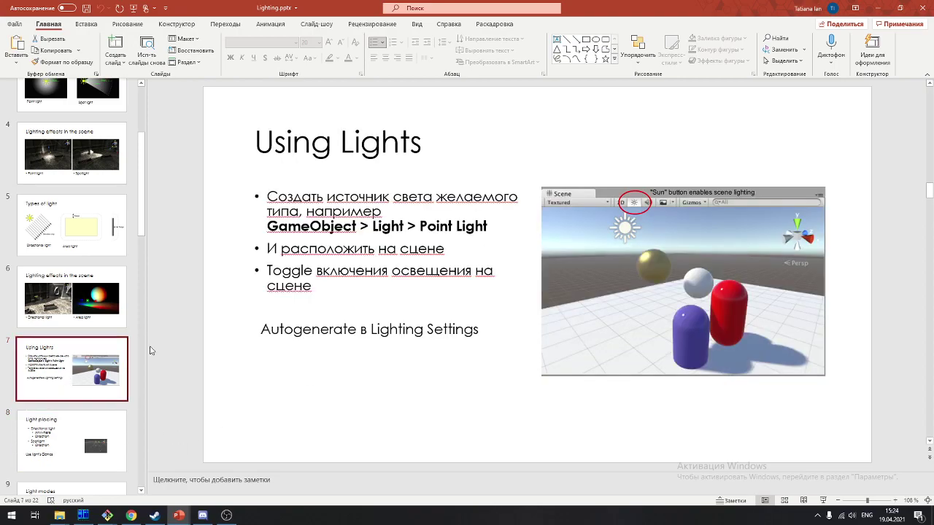
scroll(150, 351, "down", 1)
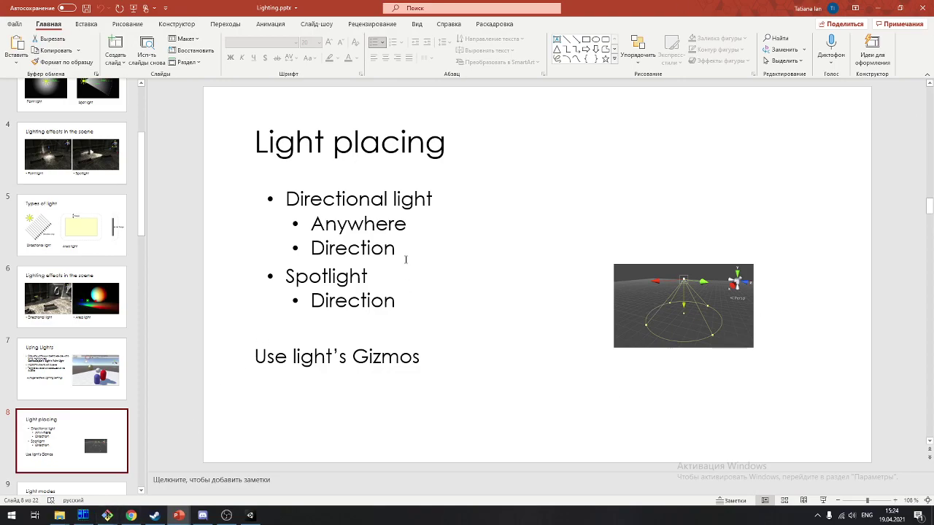
left_click(413, 228)
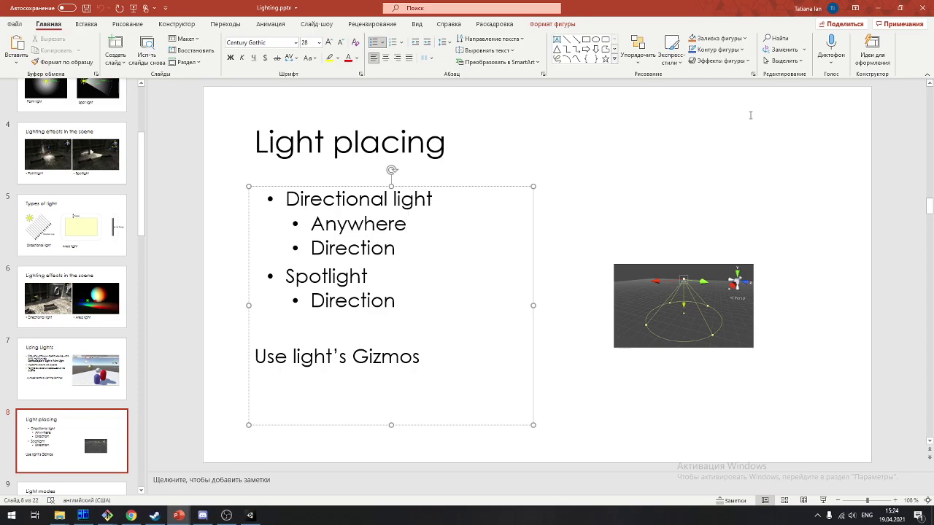
left_click(368, 285)
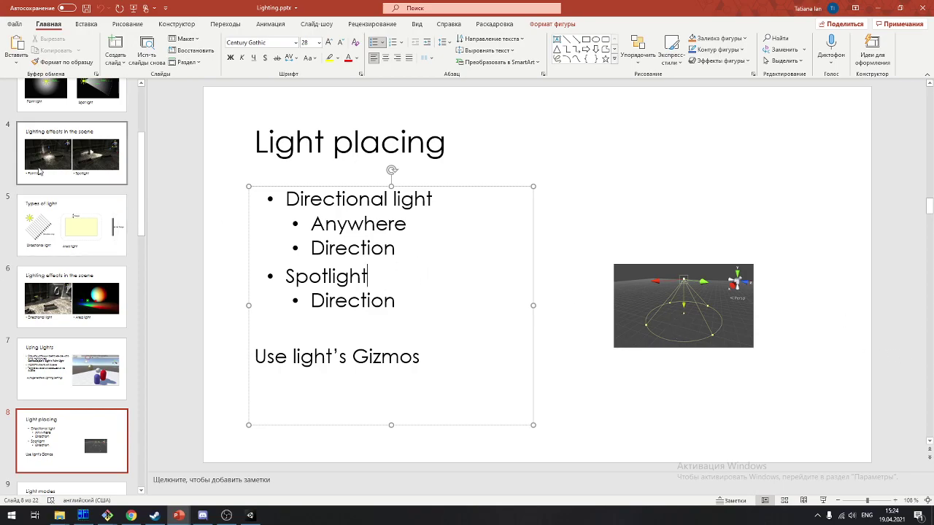
left_click(648, 382)
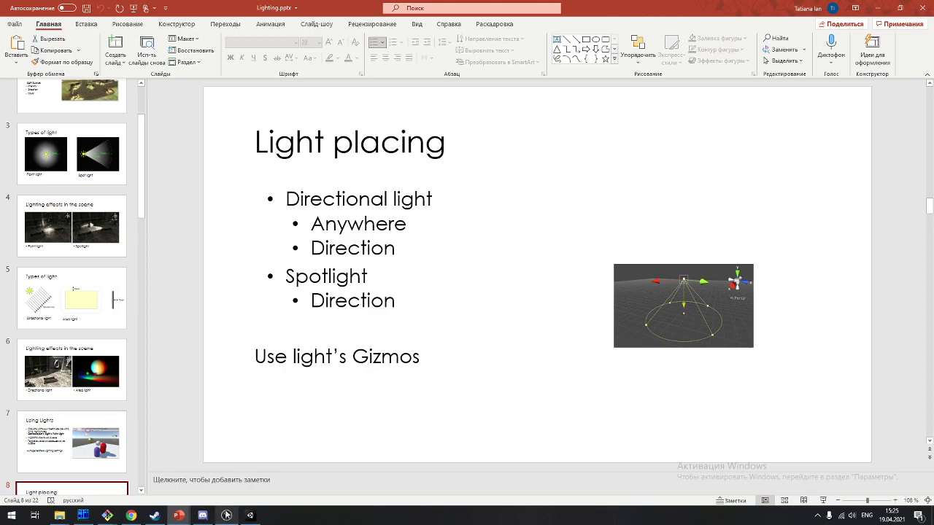
left_click(259, 515)
Maximise the Unity editor and select the Directional Light in the Hierarchy
left_click_drag(583, 130, 386, 1)
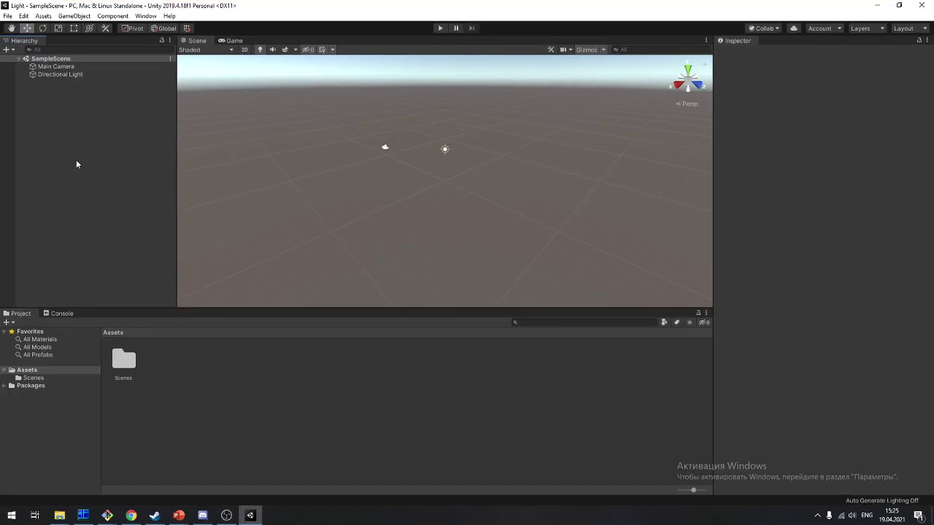
right_click(75, 164)
left_click(71, 67)
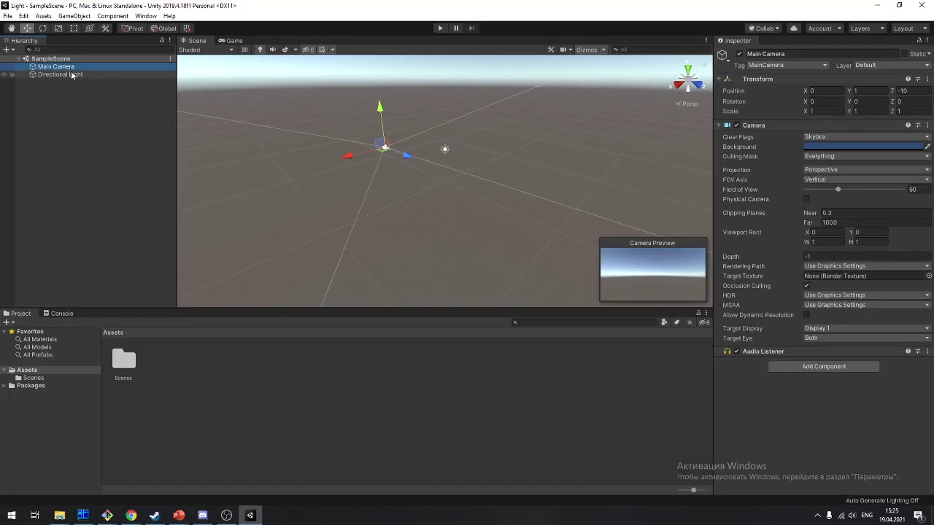
left_click(71, 74)
Rotate the Directional Light to about X 1.55, Y -161.246, Z -155.615, putting the sun near the horizon
mouse_move(644, 152)
left_mouse_down("alt")
mouse_move(439, 161)
mouse_move(450, 156)
left_mouse_up("alt")
key("q")
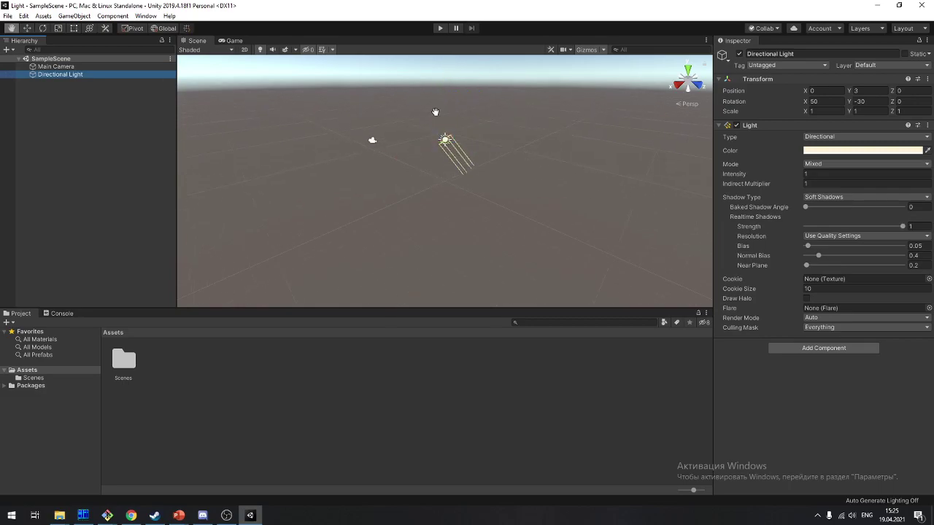
key("w")
key("e")
mouse_move(463, 138)
left_mouse_down()
mouse_move(468, 173)
mouse_move(488, 124)
mouse_move(483, 195)
left_mouse_up()
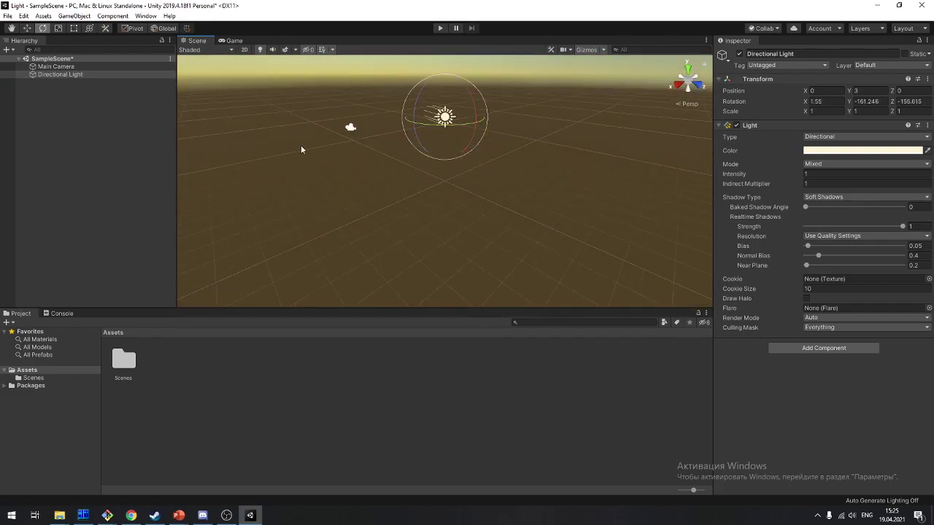
right_click_drag(301, 149, 309, 105)
left_click_drag(399, 133, 373, 25)
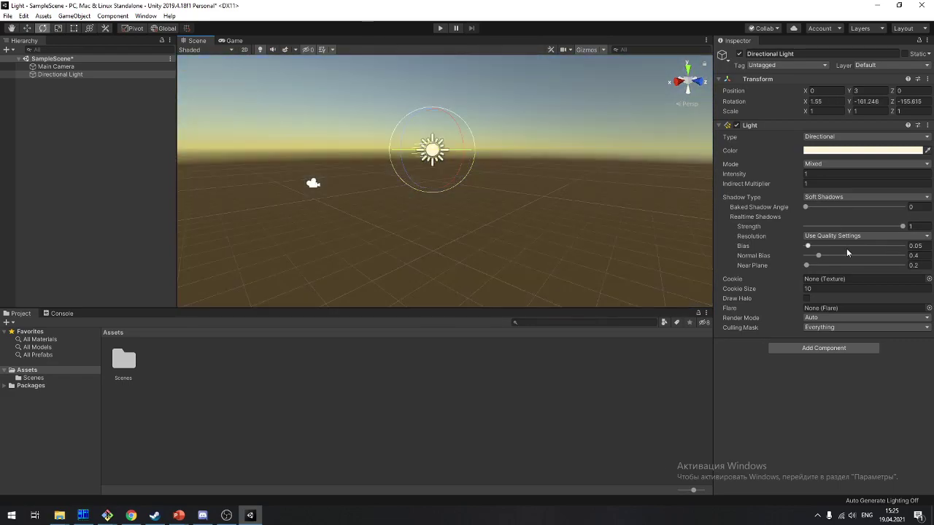
left_click_drag(373, 25, 188, 163)
left_click(188, 163)
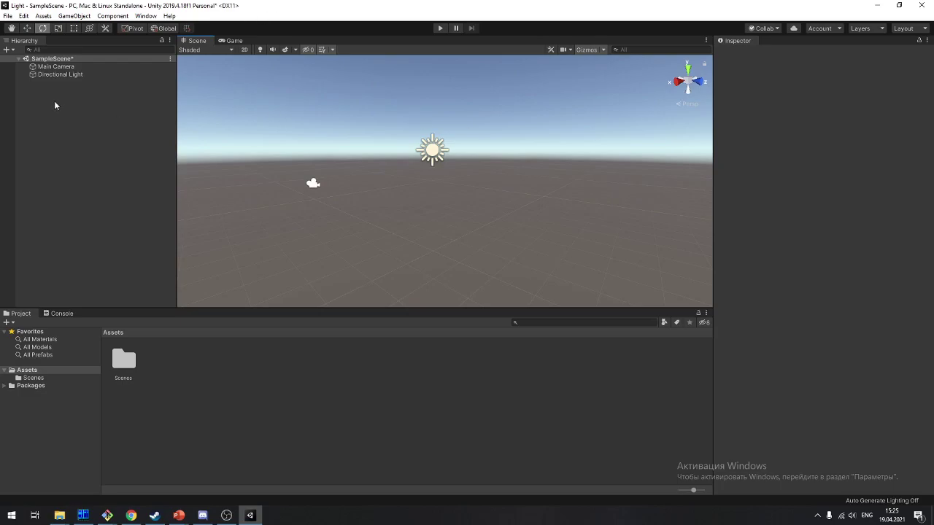
Add a 3D Plane and a Cube to the scene from the Hierarchy
right_click(27, 194)
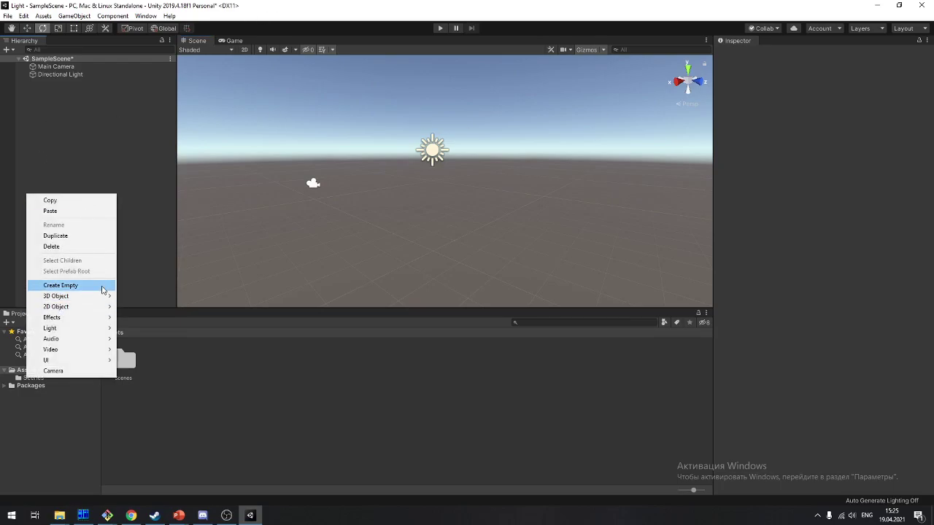
mouse_move(104, 296)
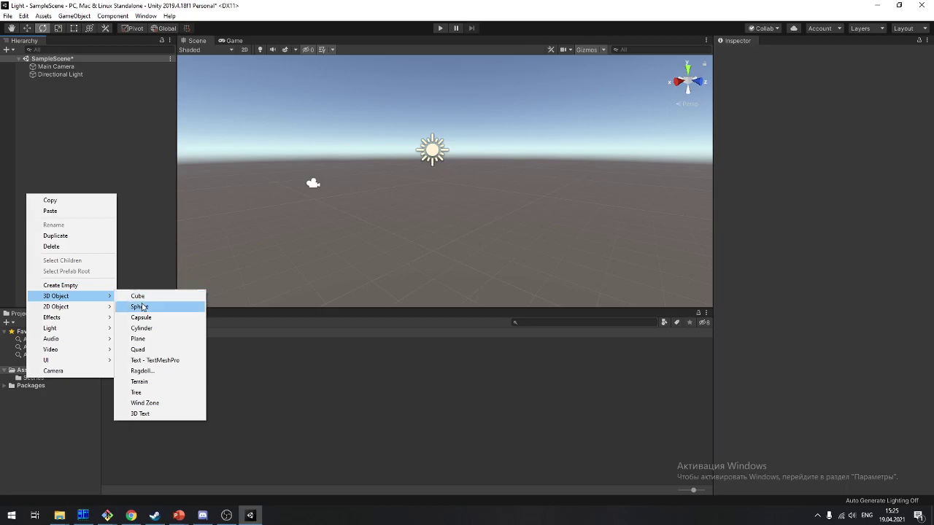
left_click(183, 339)
scroll(490, 200, "down", 3)
right_click(70, 169)
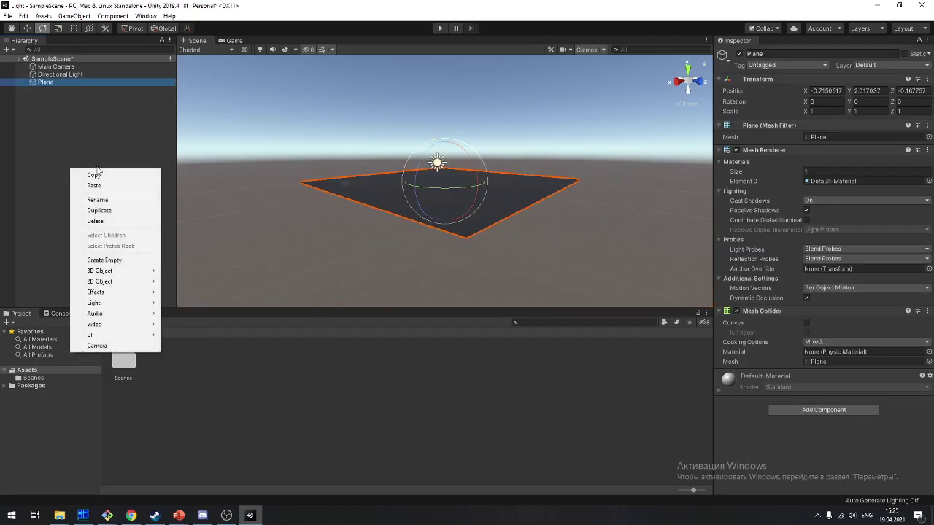
mouse_move(139, 274)
left_click(181, 270)
scroll(452, 191, "up", 5)
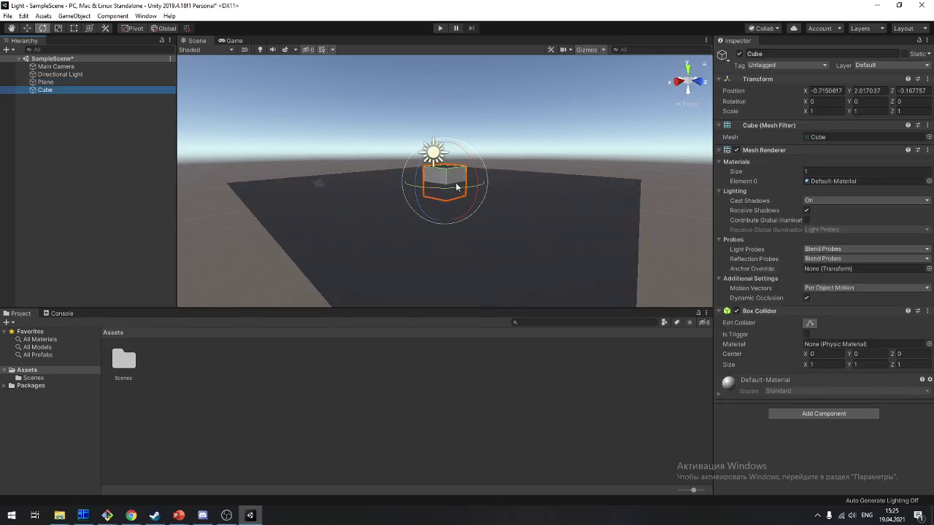
Raise the cube above the plane and move the Directional Light higher
key("w")
left_click_drag(444, 149, 445, 129)
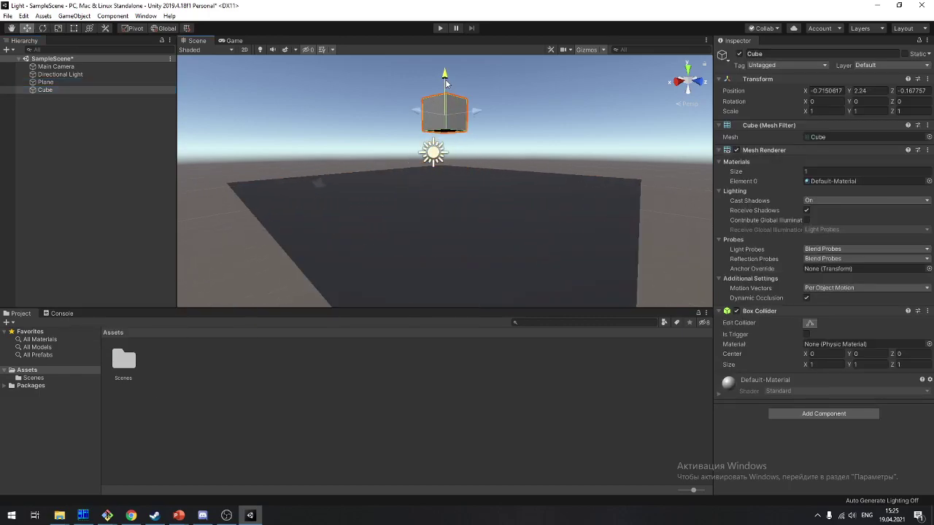
left_click(432, 153)
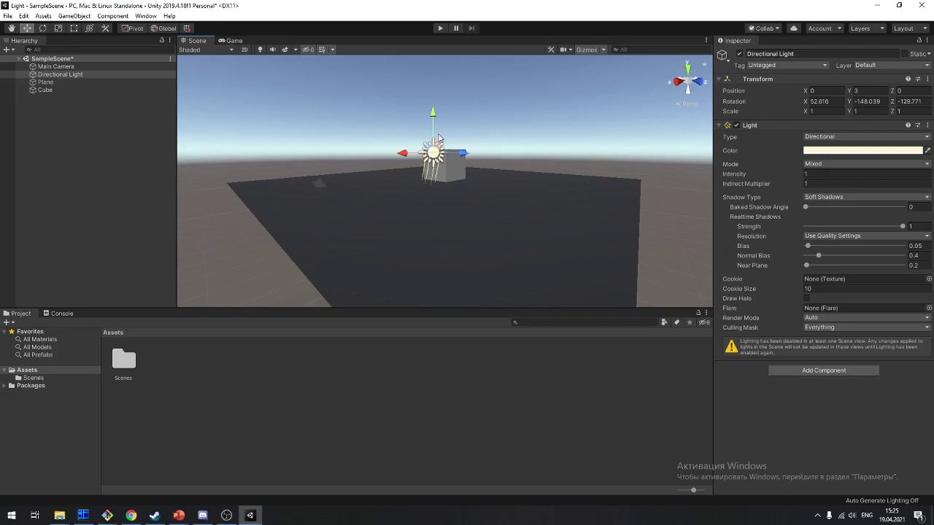
left_click_drag(438, 135, 407, 27)
Fly in close to the plane and enable scene-view lighting so the cube casts a shadow
key("f")
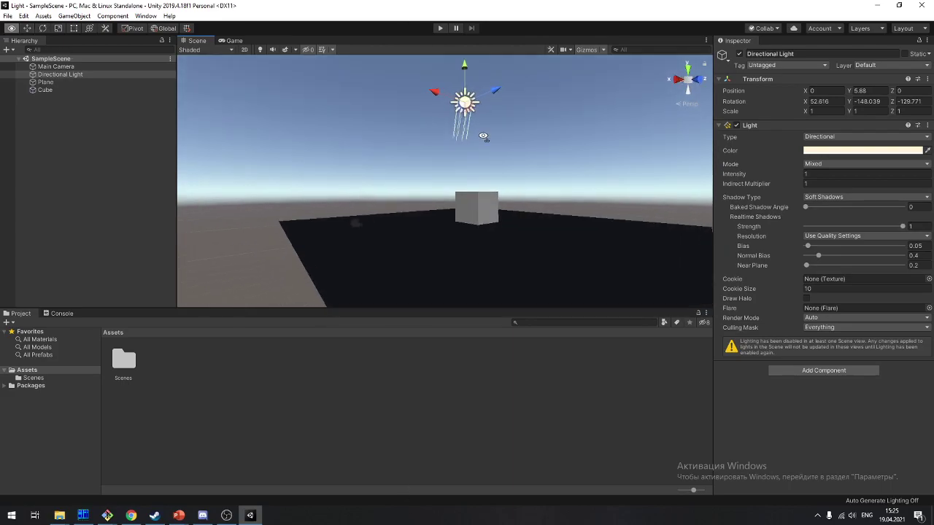
right_click_drag(486, 139, 820, 220)
scroll(492, 202, "down", 3)
scroll(435, 229, "up", 3)
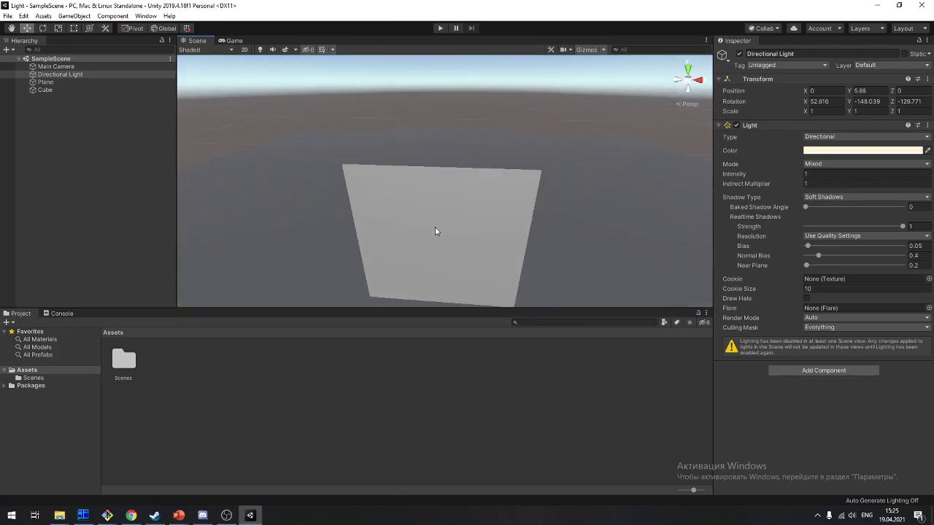
scroll(454, 209, "down", 3)
scroll(465, 200, "up", 3)
left_click(261, 49)
scroll(548, 245, "up", 3)
mouse_move(548, 244)
right_mouse_down()
mouse_move(226, 265)
mouse_move(761, 151)
right_mouse_up()
scroll(227, 265, "down", 5)
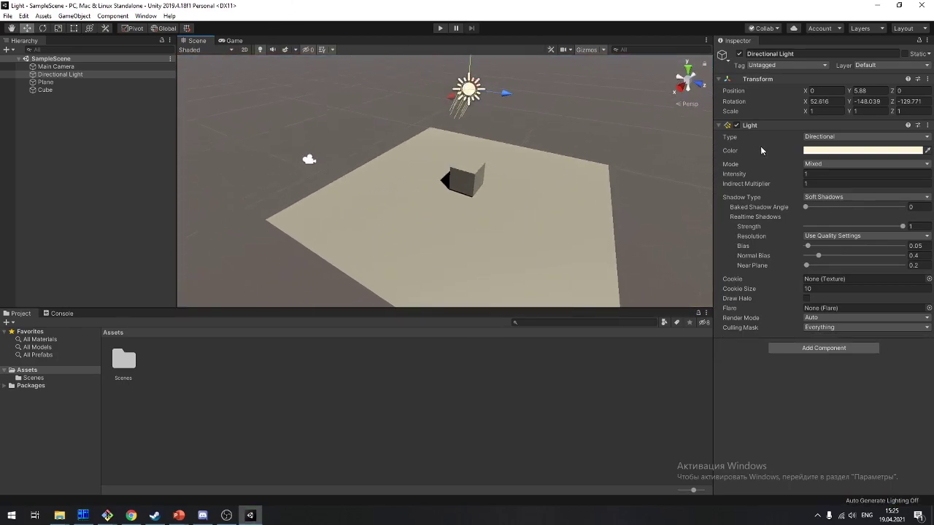
left_click(109, 15)
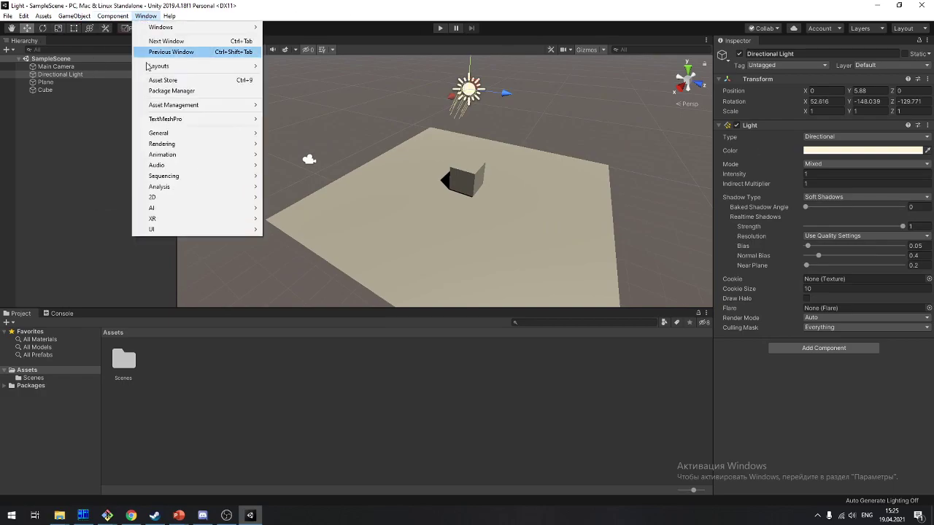
Open the Lighting window's Scene settings, turn on Auto Generate, and dock it beside the Inspector
mouse_move(205, 148)
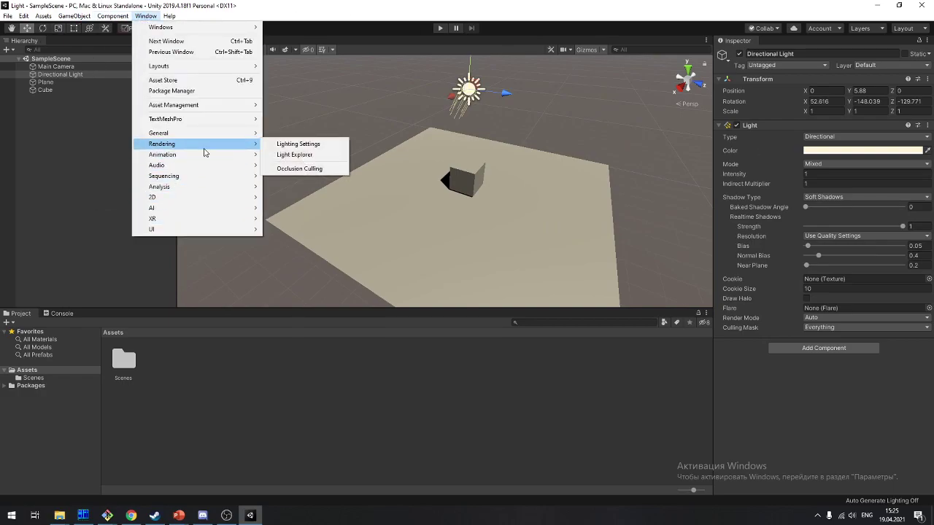
left_click(303, 144)
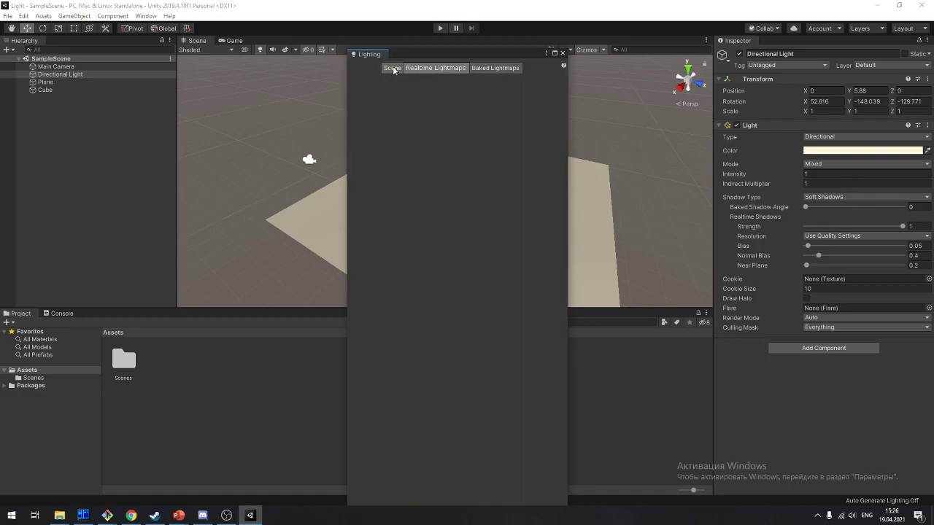
left_click(393, 69)
left_click(435, 458)
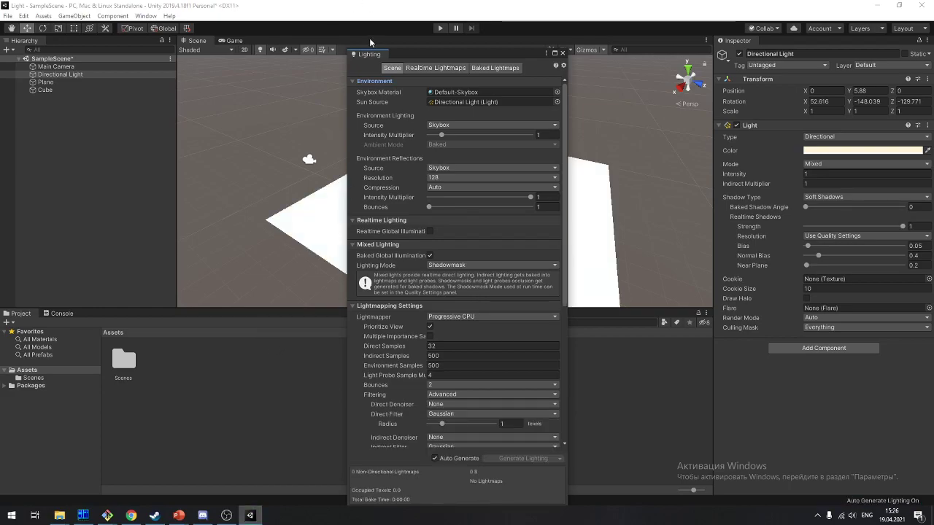
left_click_drag(370, 54, 828, 47)
mouse_move(486, 229)
right_mouse_down()
mouse_move(706, 156)
mouse_move(547, 159)
right_mouse_up()
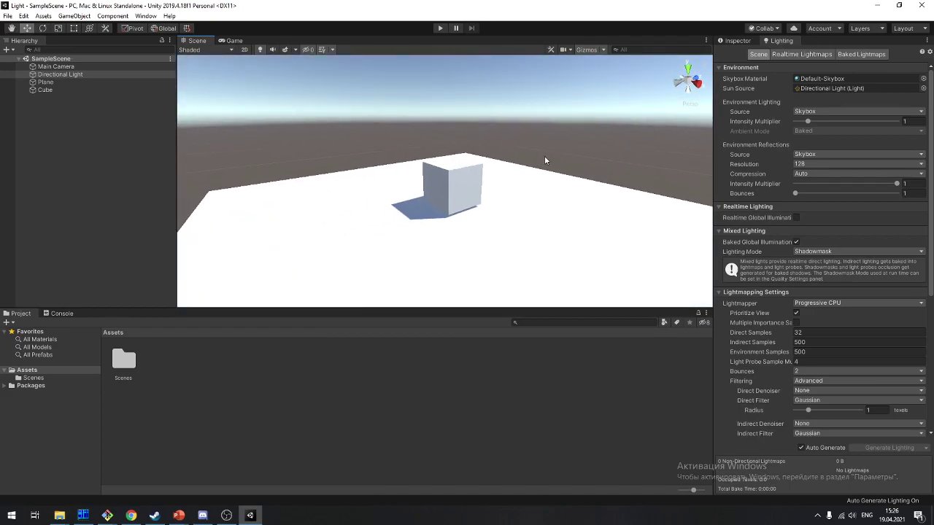
Turn on scene lighting and orbit up toward the sky to select the Directional Light's sun
left_click(260, 50)
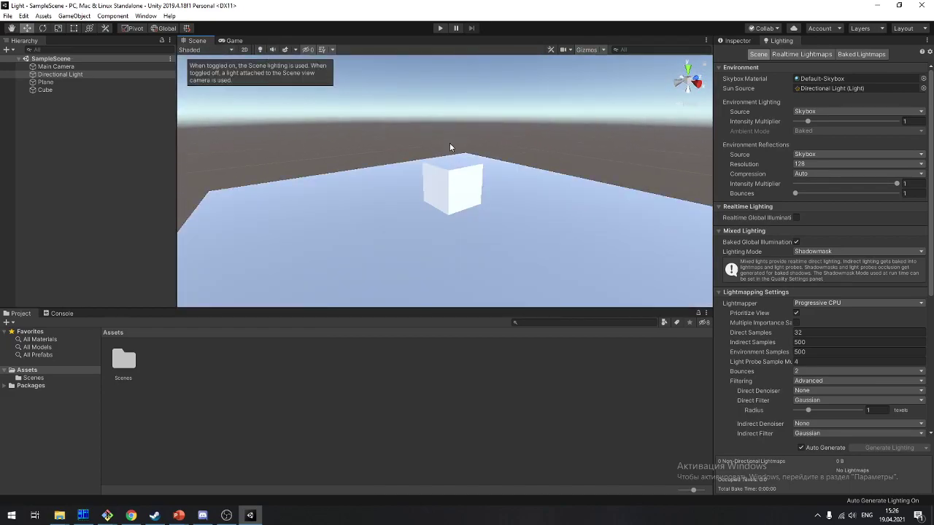
mouse_move(450, 146)
right_mouse_down()
mouse_move(371, 210)
mouse_move(243, 64)
right_mouse_up()
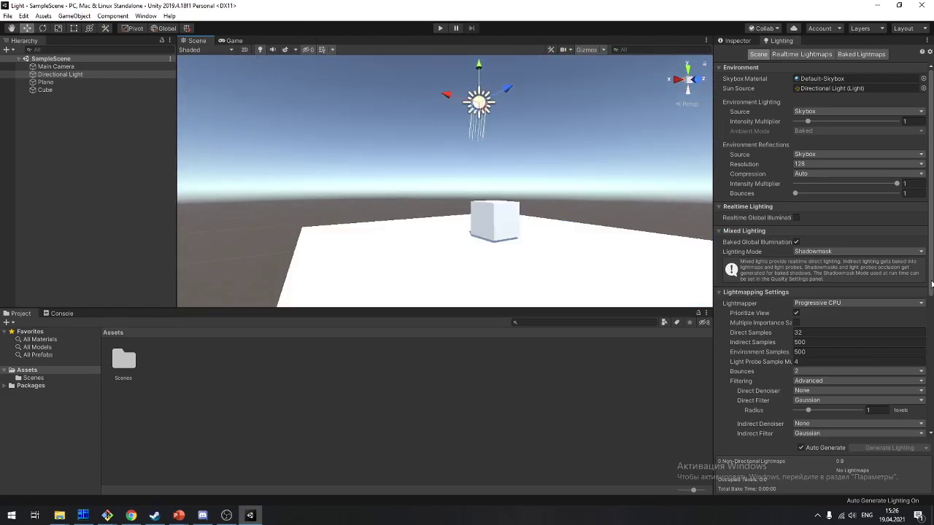
scroll(533, 265, "up", 3)
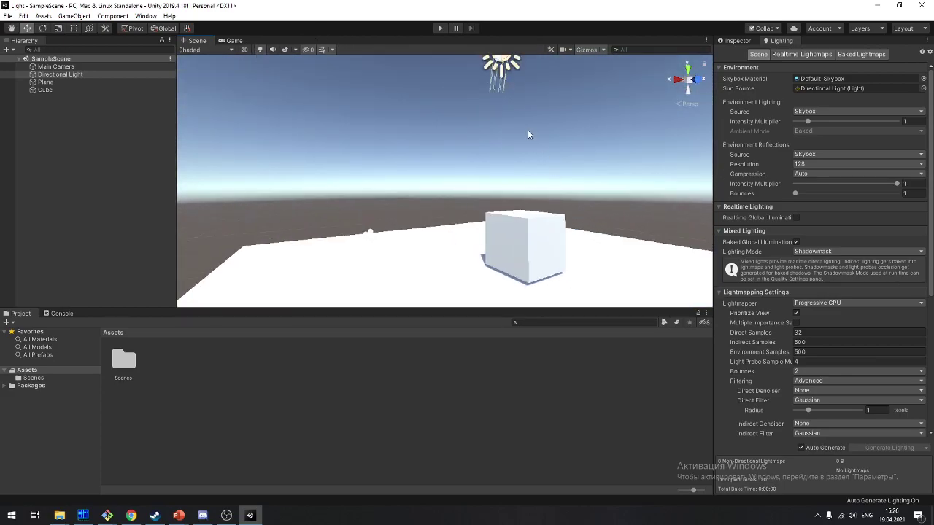
left_click(521, 209)
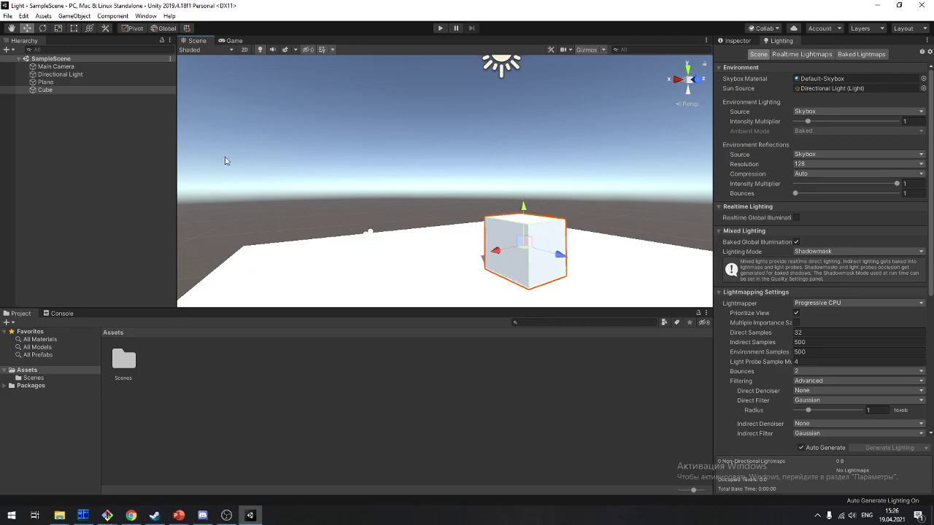
left_click(226, 156)
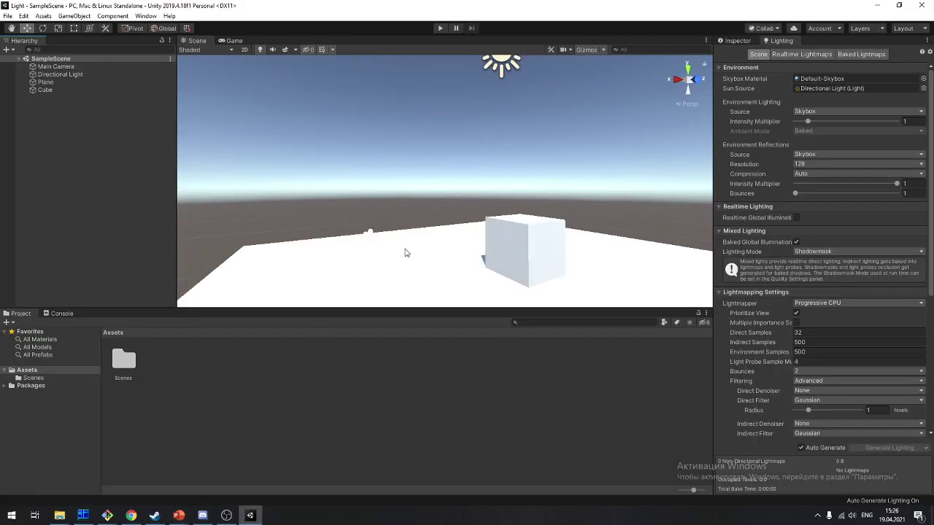
left_click_drag(406, 253, 465, 179, "alt")
left_click(410, 172)
left_click_drag(410, 172, 424, 192, "alt")
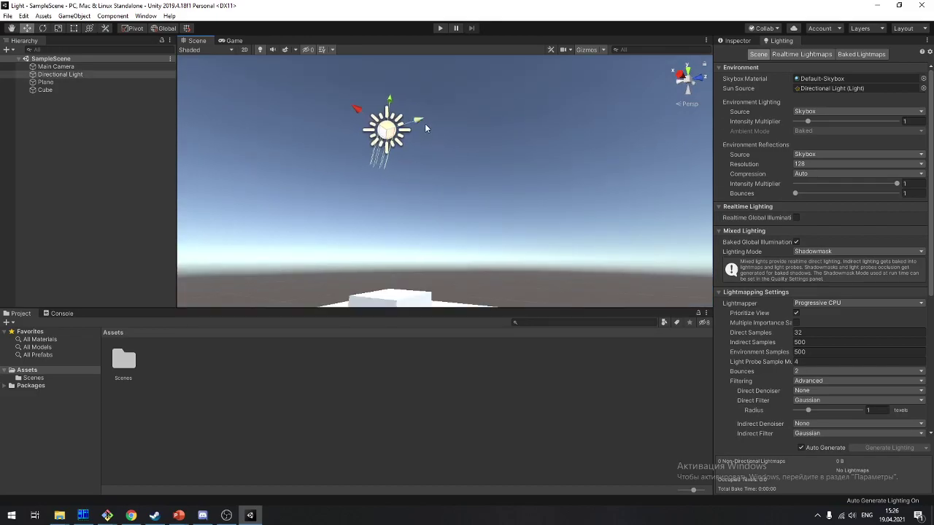
Add a Point Light to the scene, undoing an accidentally added extra Directional Light
left_click(740, 42)
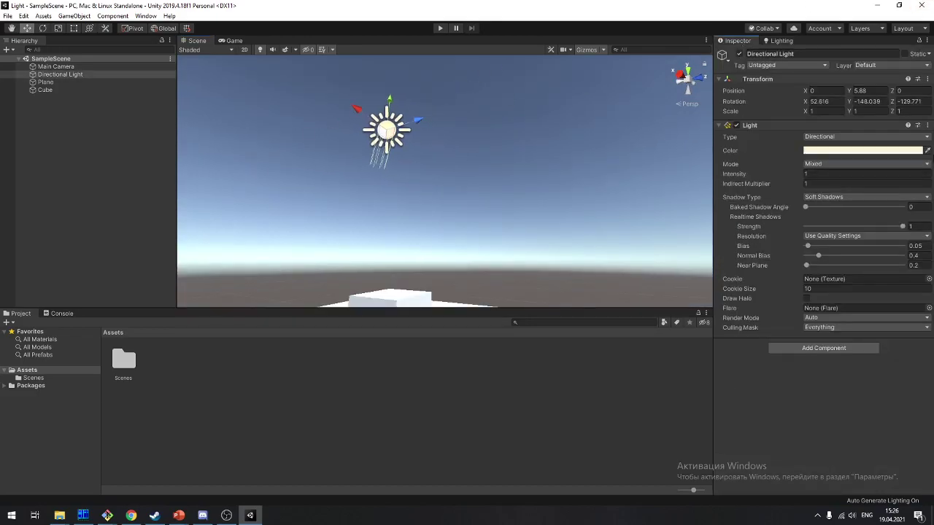
right_click(103, 118)
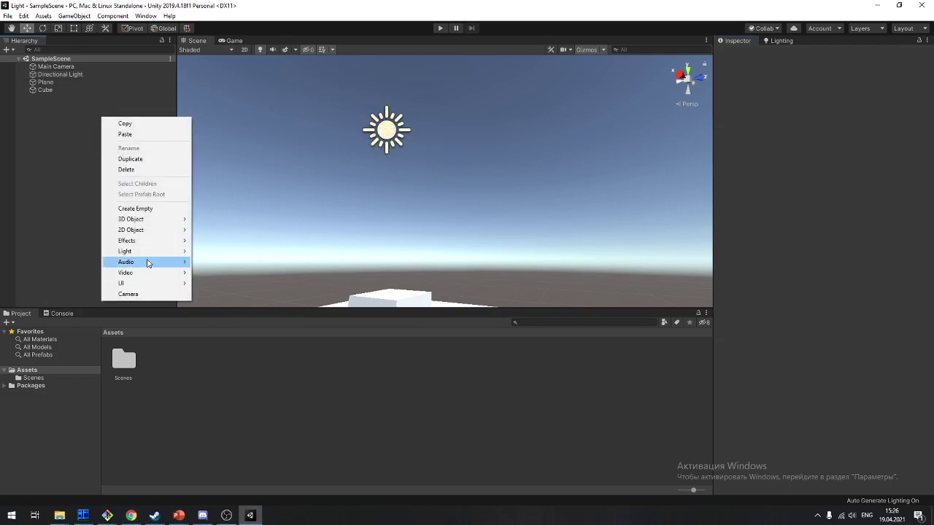
mouse_move(150, 252)
left_click(242, 255)
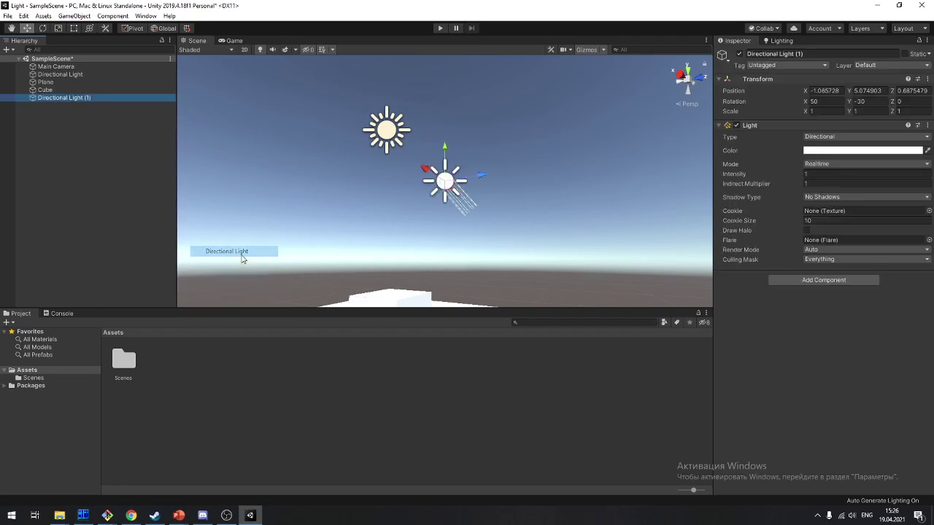
key("ctrl+z")
right_click(61, 204)
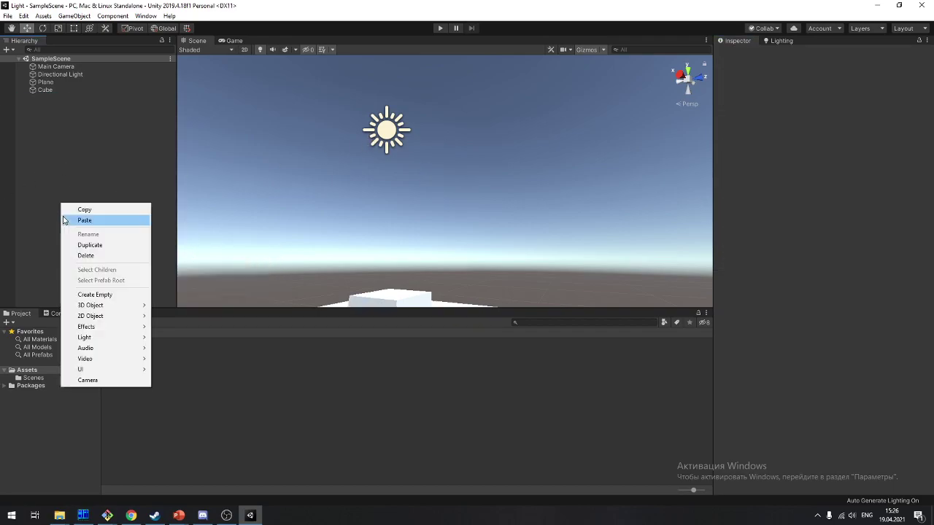
mouse_move(113, 339)
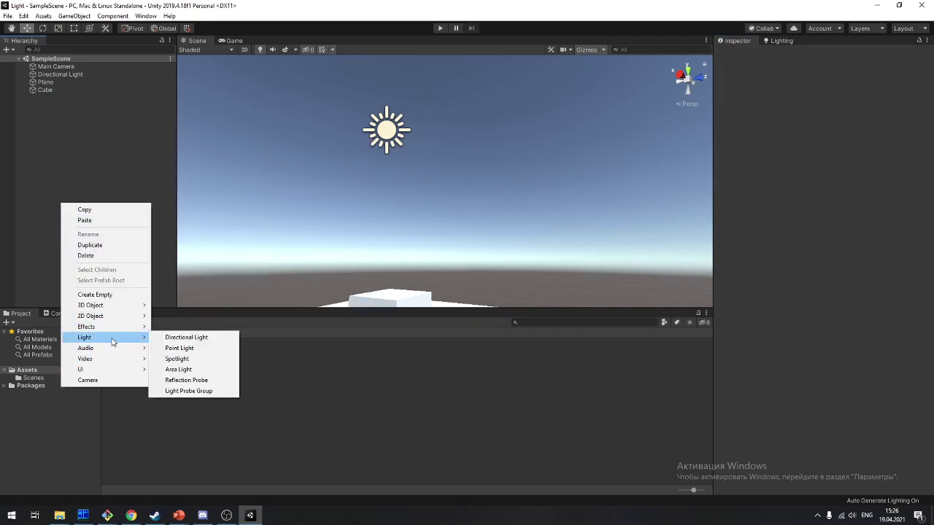
left_click(205, 348)
Lower the Point Light toward the plane and switch off the Directional Light
right_click_drag(505, 239, 459, 143)
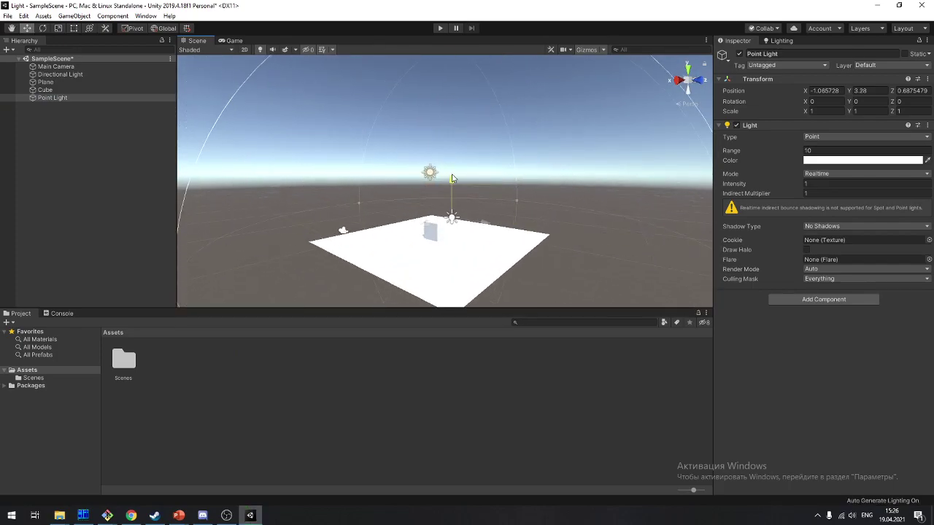
left_click_drag(459, 143, 477, 235)
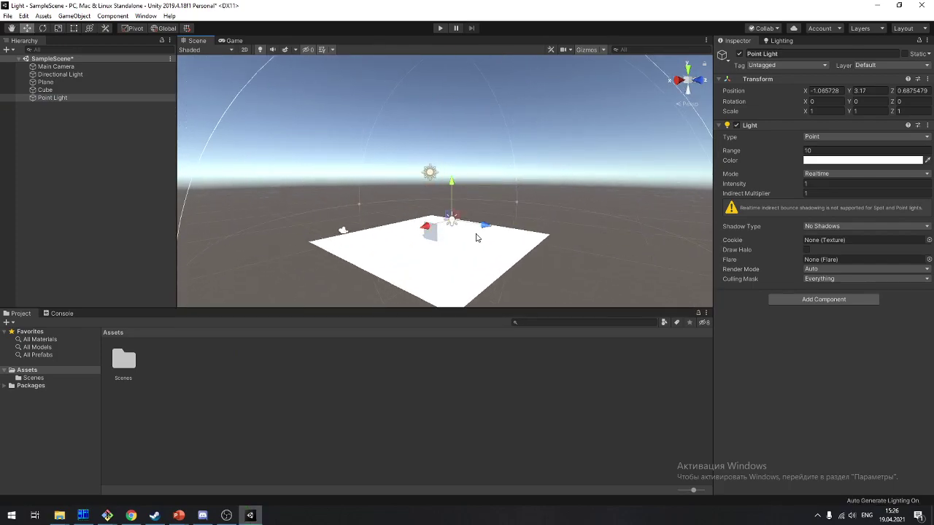
scroll(413, 172, "up", 3)
left_click(414, 173)
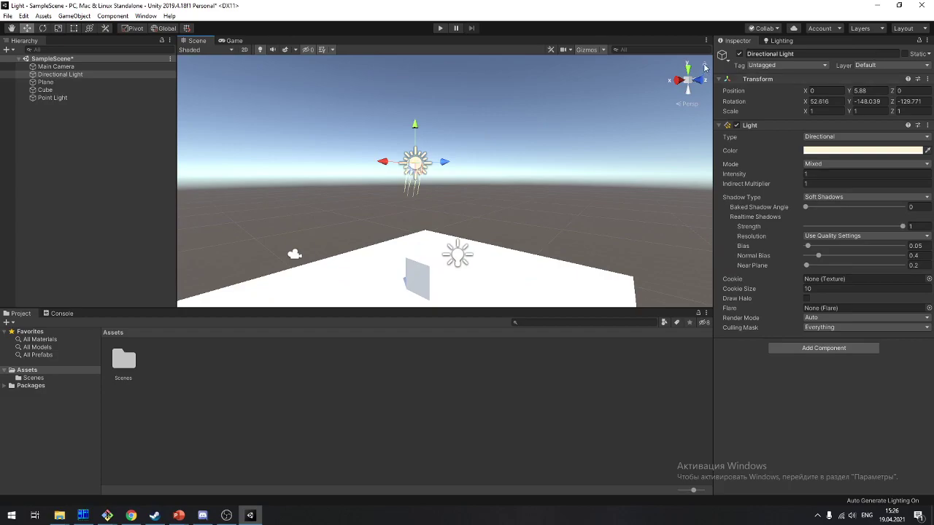
left_click(739, 54)
scroll(501, 242, "down", 2)
left_click(455, 235)
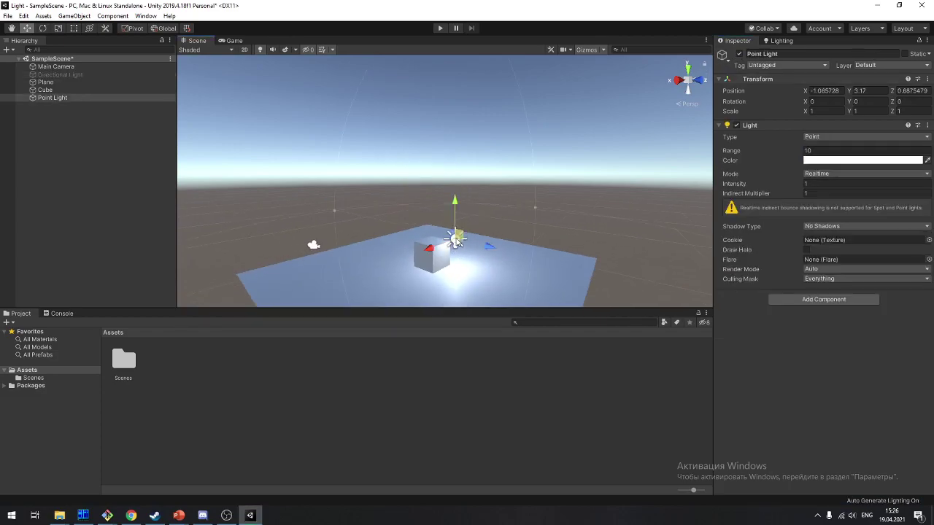
left_click_drag(466, 198, 466, 225)
mouse_move(485, 270)
left_mouse_down()
mouse_move(527, 275)
mouse_move(533, 292)
mouse_move(523, 125)
mouse_move(512, 159)
left_mouse_up()
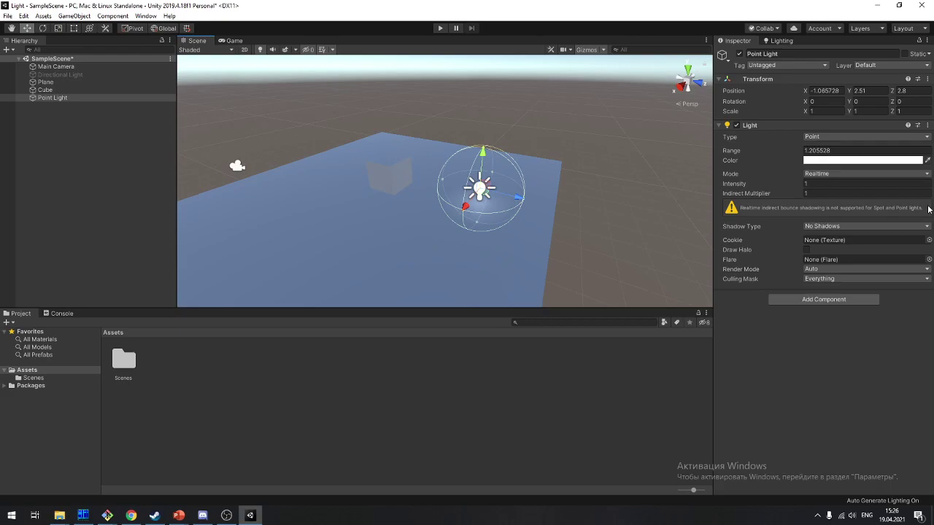
Set the Point Light's intensity, save the scene, and make the light dark red (A12A2A)
left_click(732, 185)
type("10")
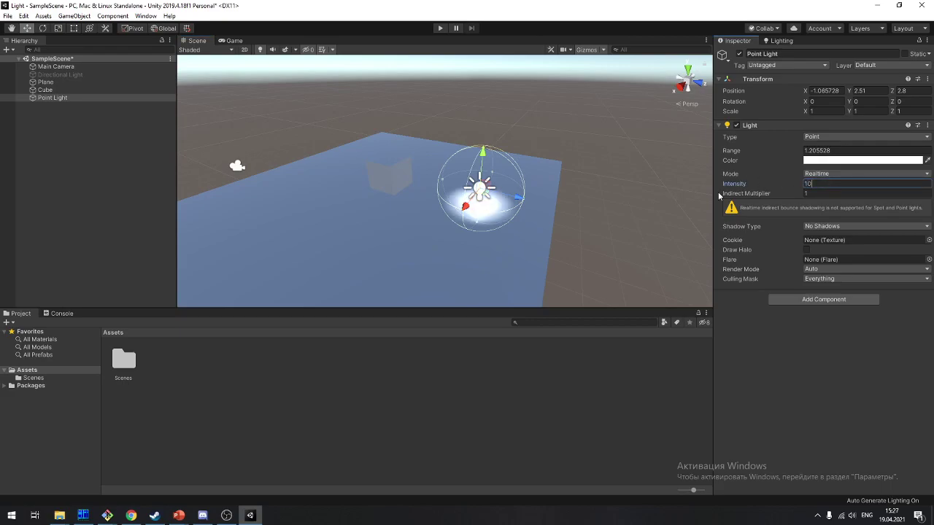
key("ctrl+s")
left_click(866, 162)
left_click(610, 281)
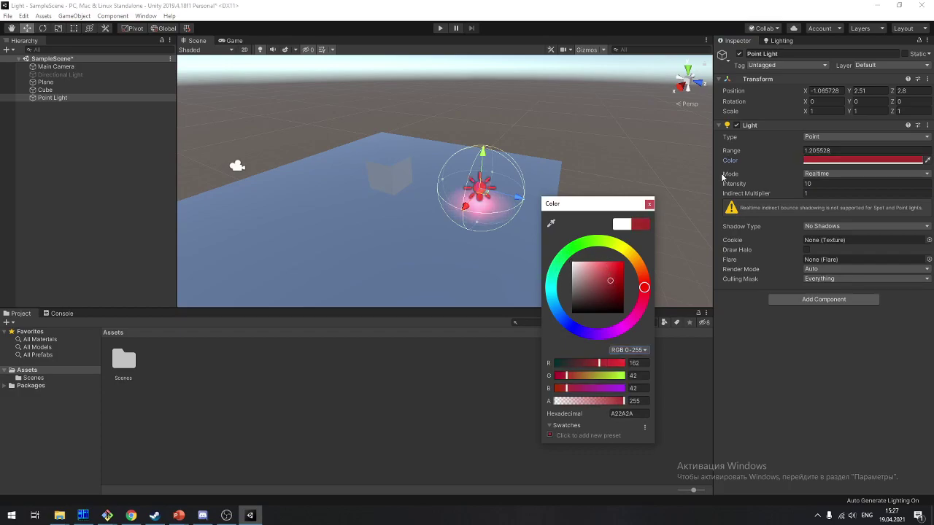
left_click(648, 204)
Turn the Directional Light back on and reselect the Point Light
key("f")
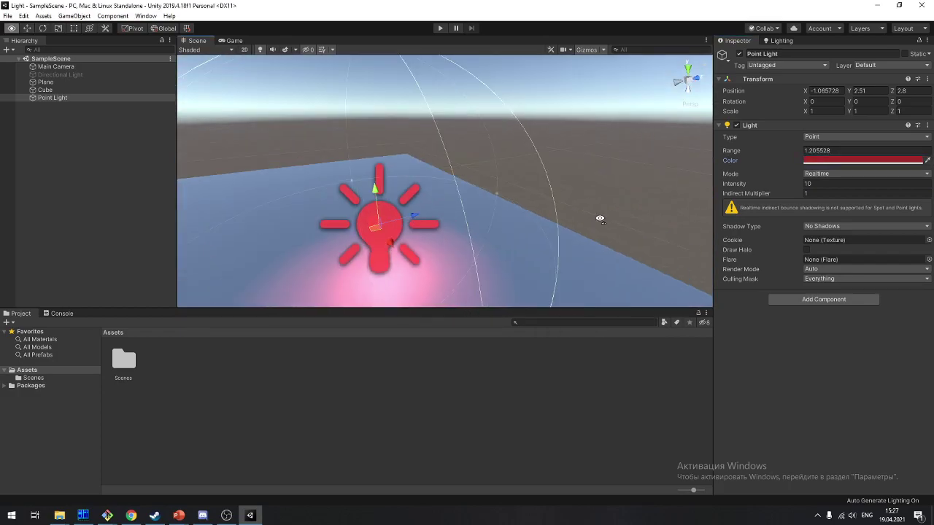
left_click(62, 75)
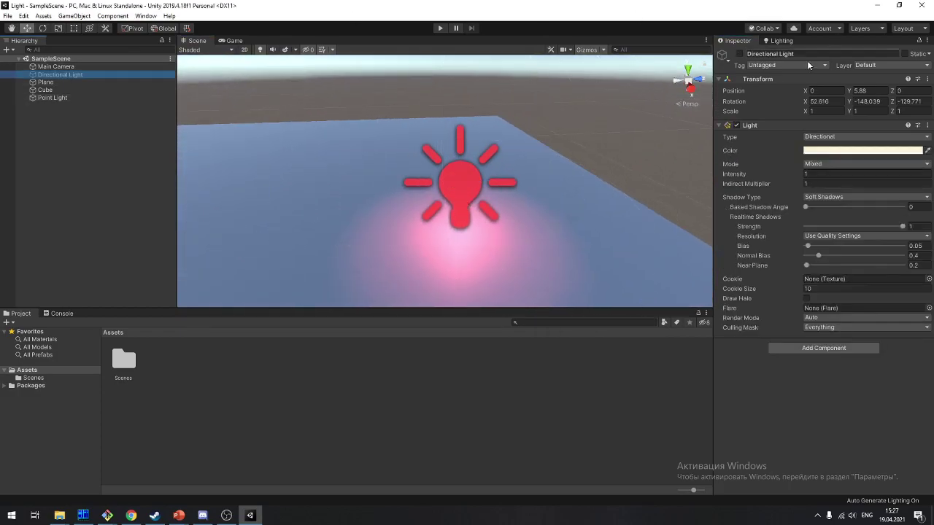
left_click(739, 54)
scroll(617, 173, "up", 3)
scroll(462, 250, "down", 5)
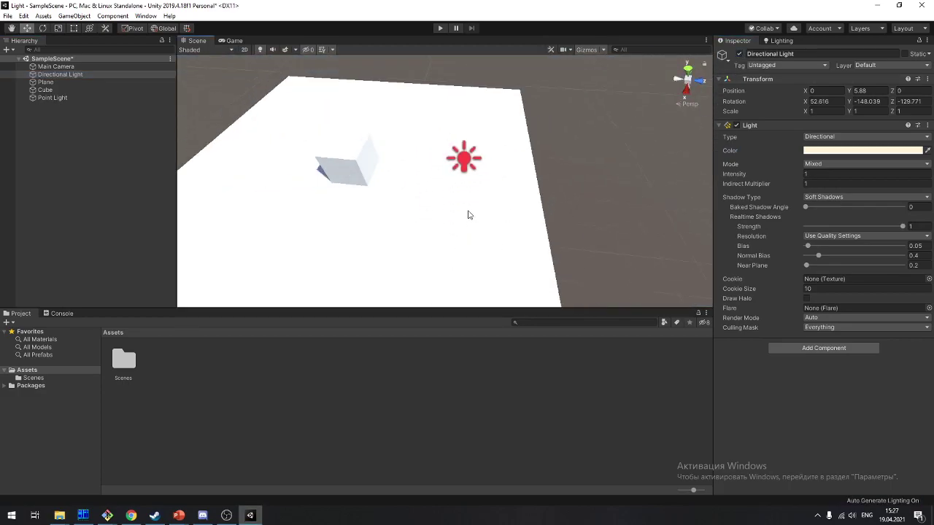
left_click(469, 157)
Move the Point Light along Z beside the cube, then select and frame the Directional Light
left_click(861, 160)
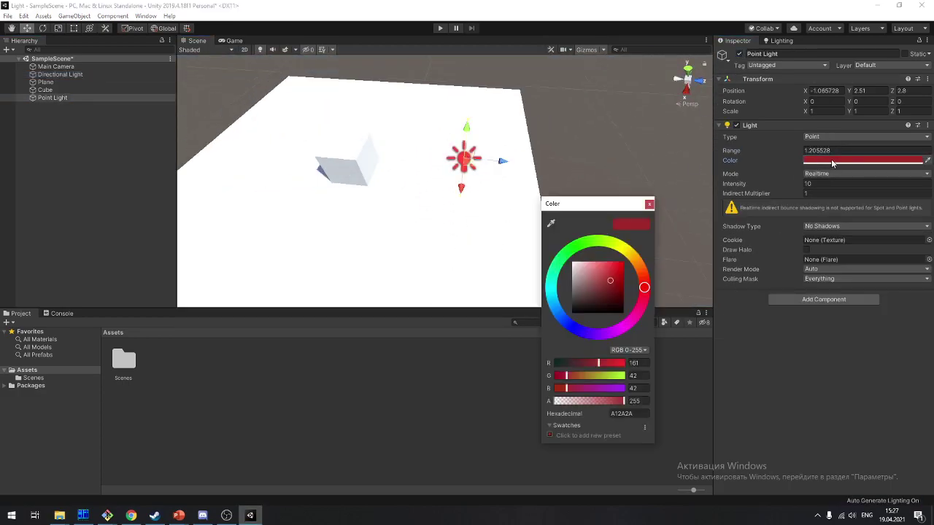
left_click(835, 185)
type("50")
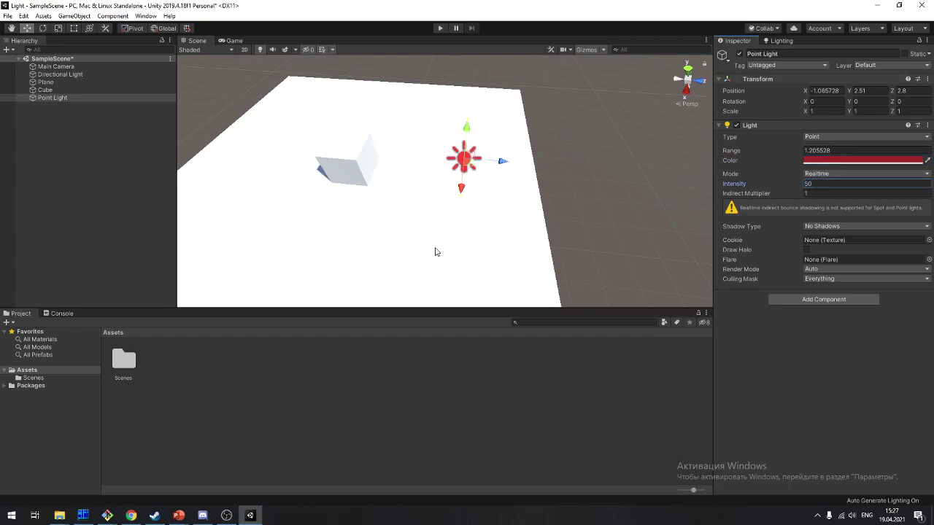
mouse_move(502, 161)
left_mouse_down()
mouse_move(433, 149)
mouse_move(409, 168)
left_mouse_up()
key("f")
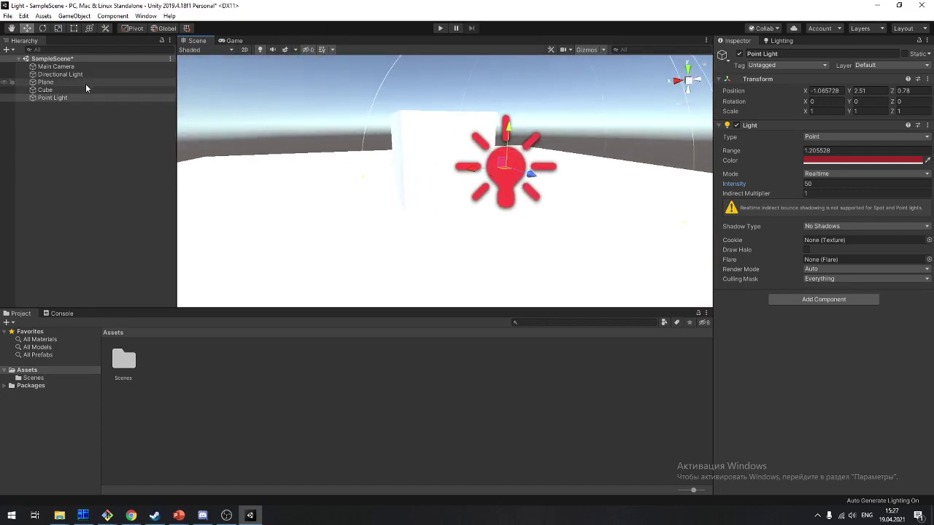
double_click(60, 73)
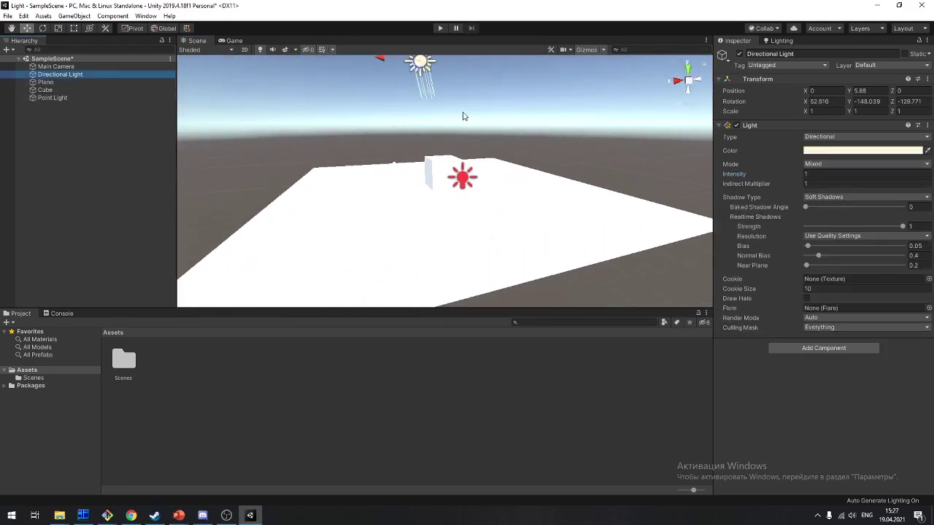
Tilt the Directional Light down to about 17° for a long cube shadow, then return to PowerPoint
key("e")
left_click_drag(438, 88, 429, 128)
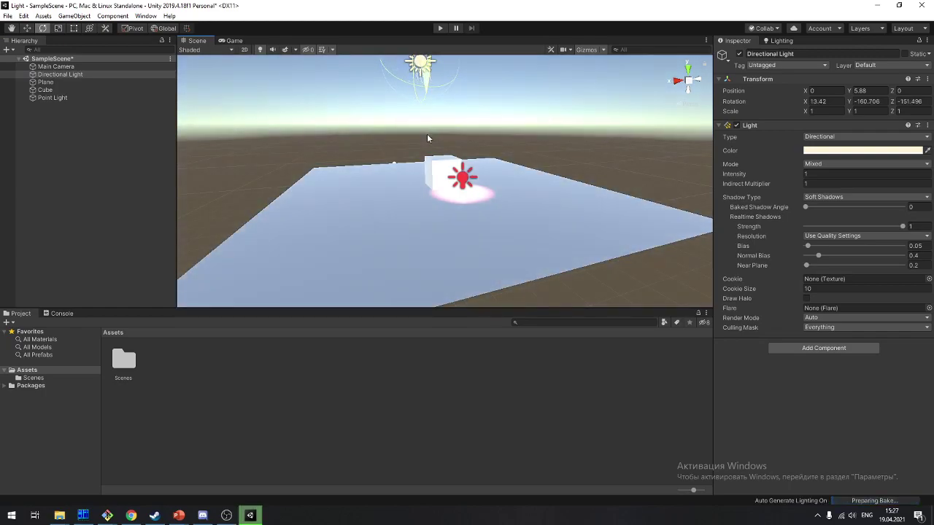
key("ctrl+a")
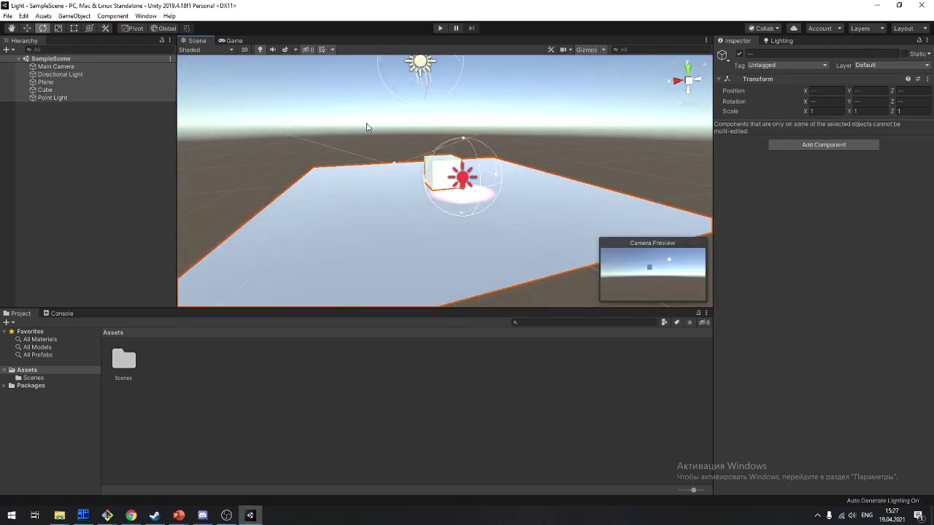
key("f")
left_click(44, 74)
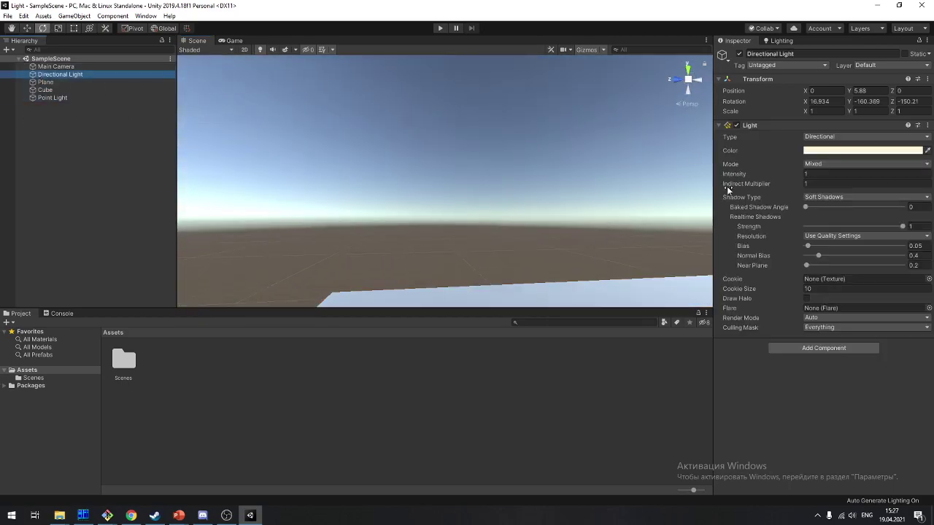
mouse_move(445, 182)
right_mouse_down()
mouse_move(604, 182)
mouse_move(406, 269)
mouse_move(399, 208)
right_mouse_up()
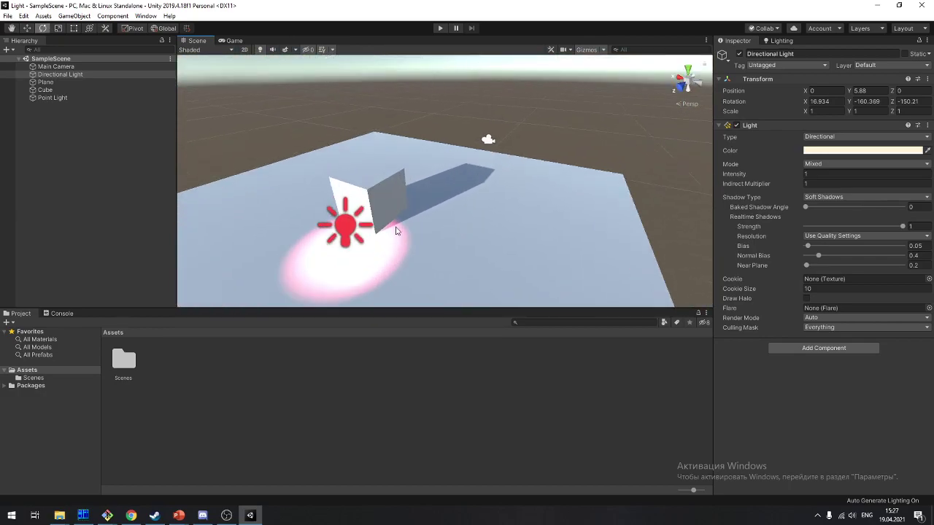
key("alt+Tab")
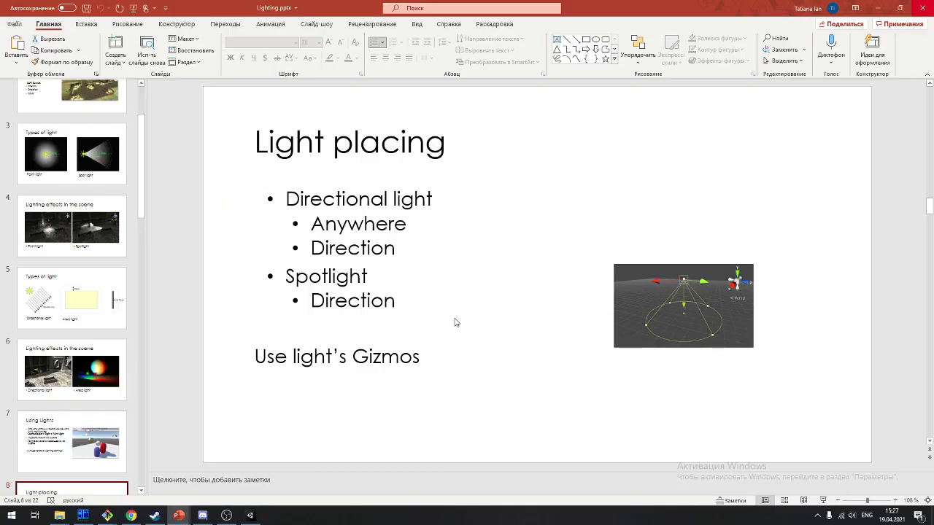
Go to slide 9 'Light modes', then switch back to the Unity editor
scroll(81, 364, "down", 3)
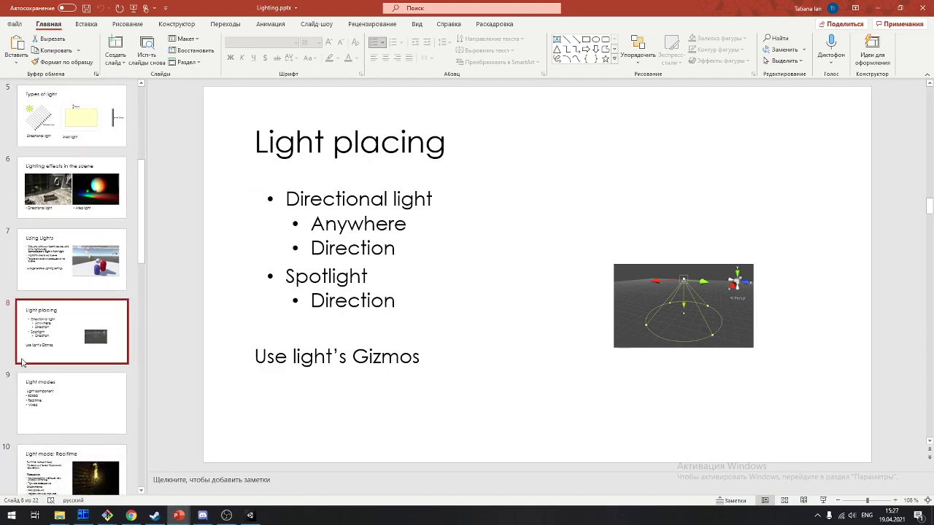
left_click(81, 407)
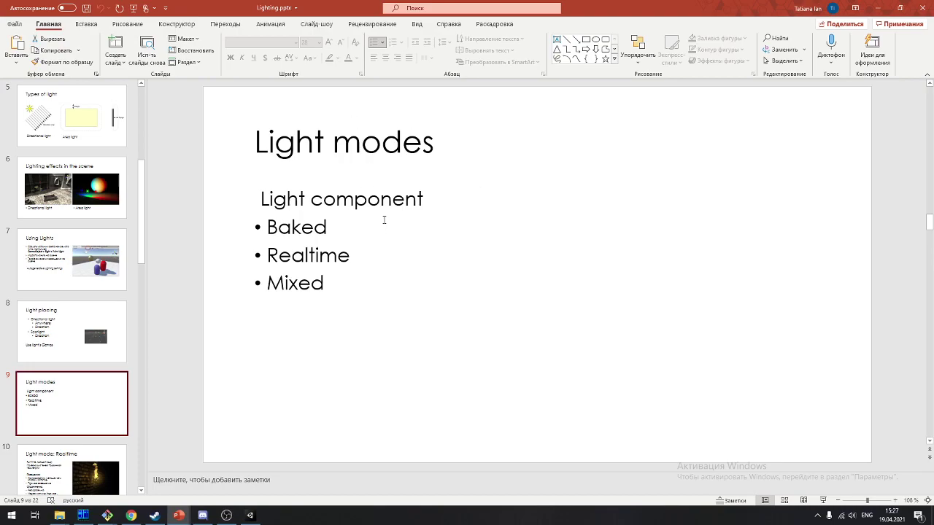
key("alt+Tab")
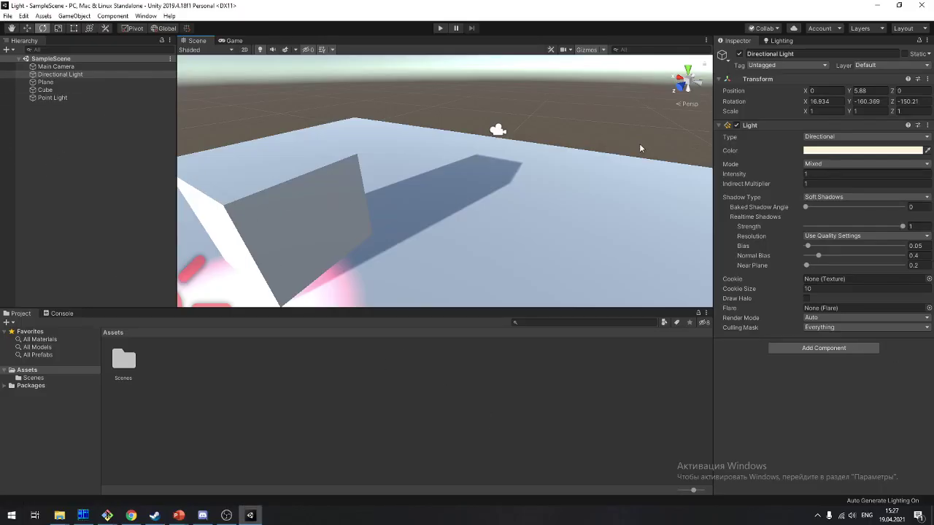
Move the Cube below Point Light in the hierarchy and reselect Point Light
mouse_move(640, 148)
right_mouse_down()
mouse_move(386, 231)
mouse_move(402, 211)
right_mouse_up()
left_click(281, 212)
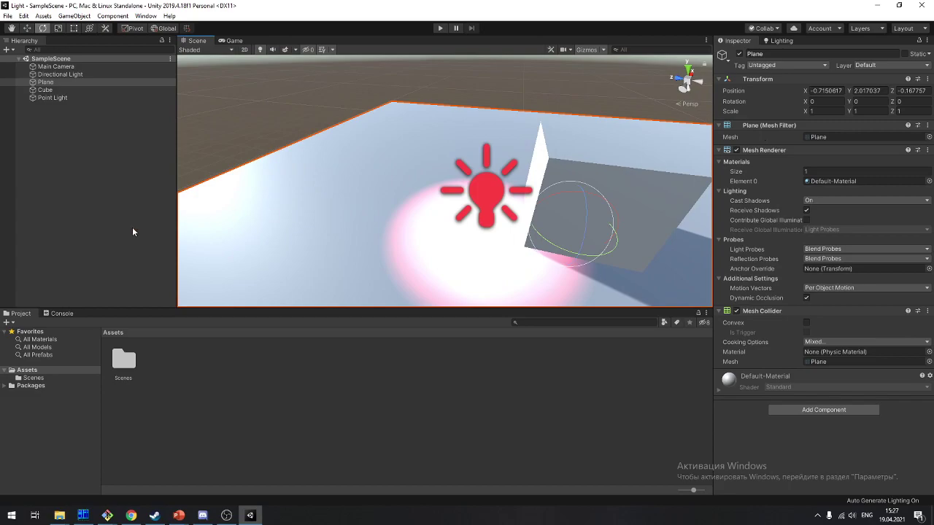
left_click(53, 97)
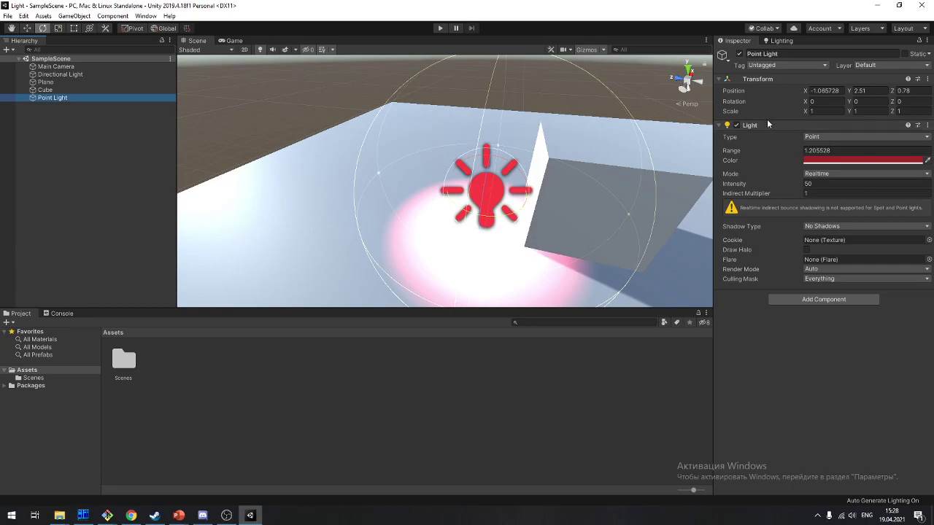
right_click_drag(209, 217, 217, 220)
right_click(81, 190)
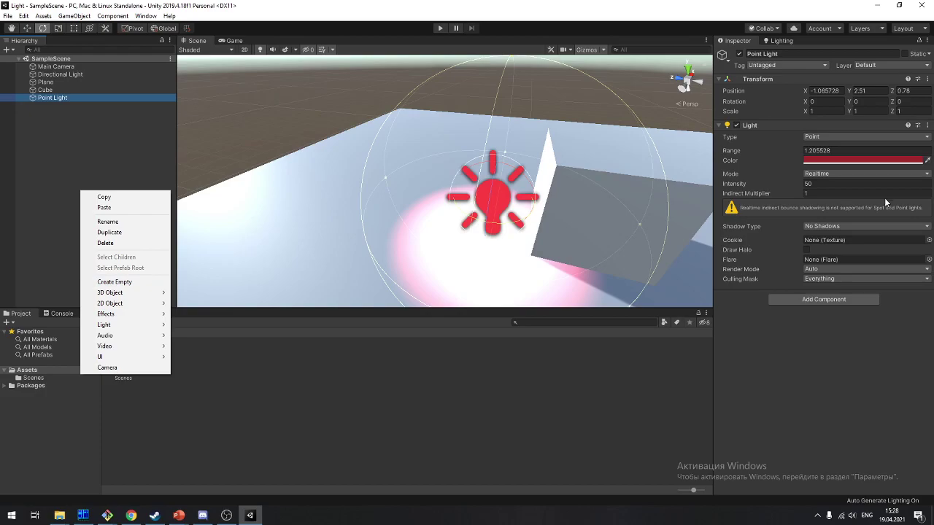
left_click(599, 143)
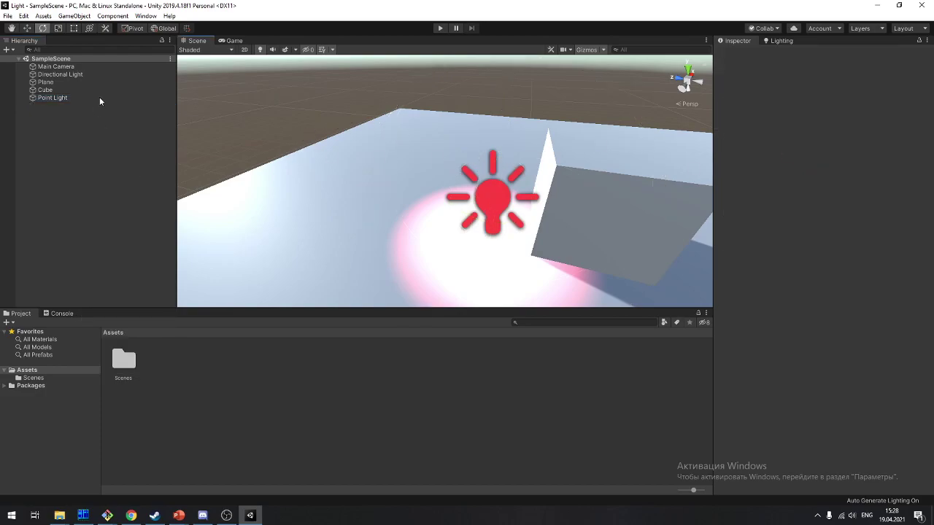
left_click_drag(46, 90, 56, 100)
left_click(53, 91)
Try the Directional and Area light types, then set Point Light's type to Spot
left_click(861, 136)
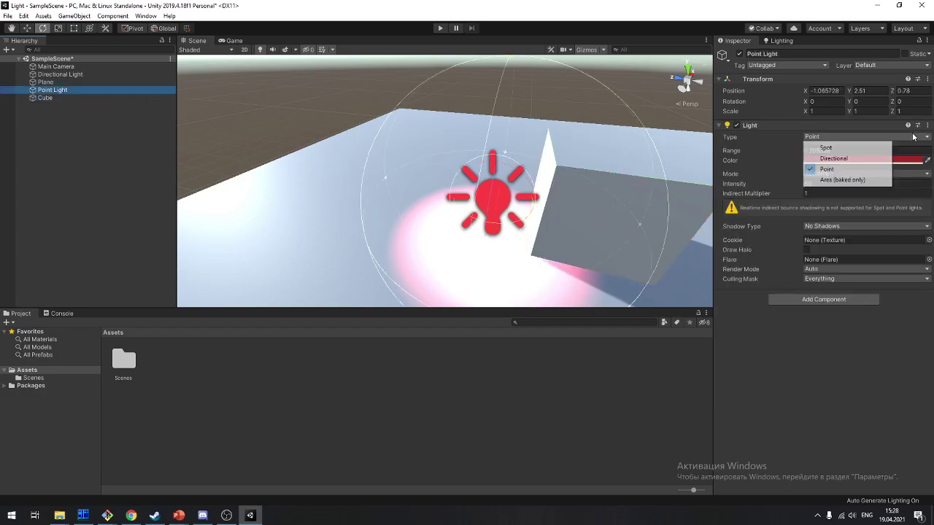
left_click(853, 156)
left_click(857, 138)
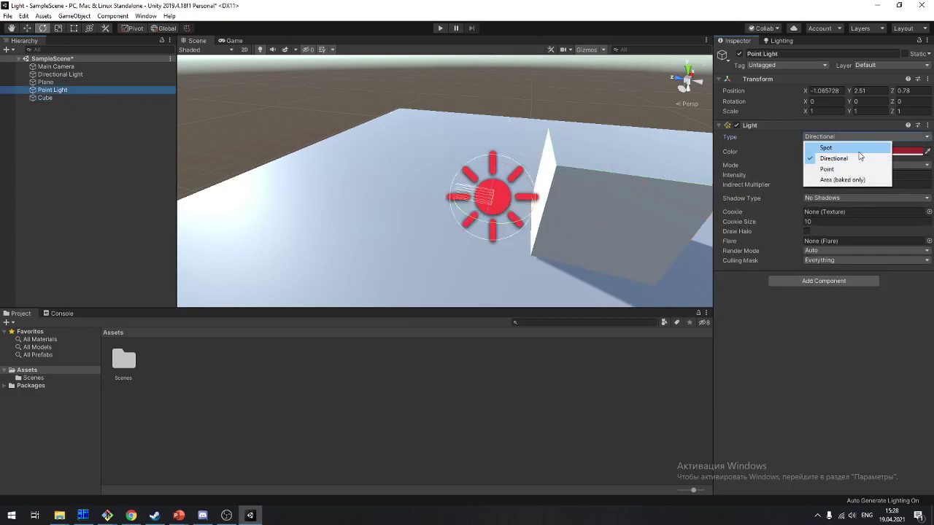
left_click(860, 148)
left_click(859, 137)
left_click(853, 179)
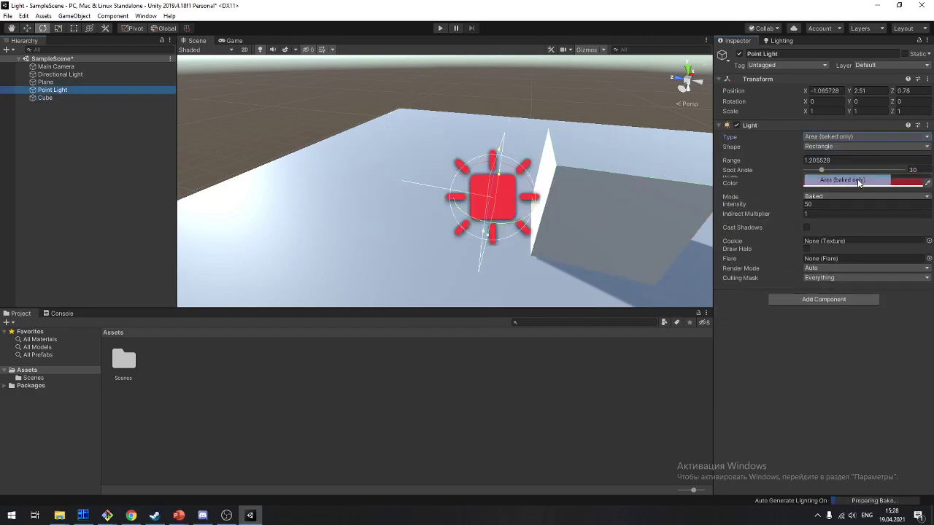
left_click(863, 137)
left_click(863, 148)
Set the spot light's Mode to Realtime
mouse_move(358, 156)
left_mouse_down("alt")
mouse_move(429, 202)
mouse_move(313, 173)
left_mouse_up("alt")
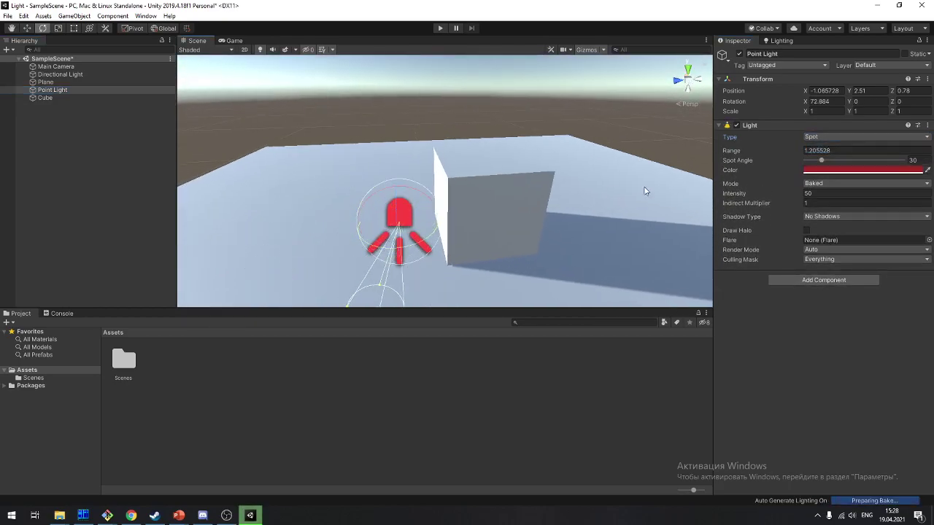
scroll(576, 200, "down", 3)
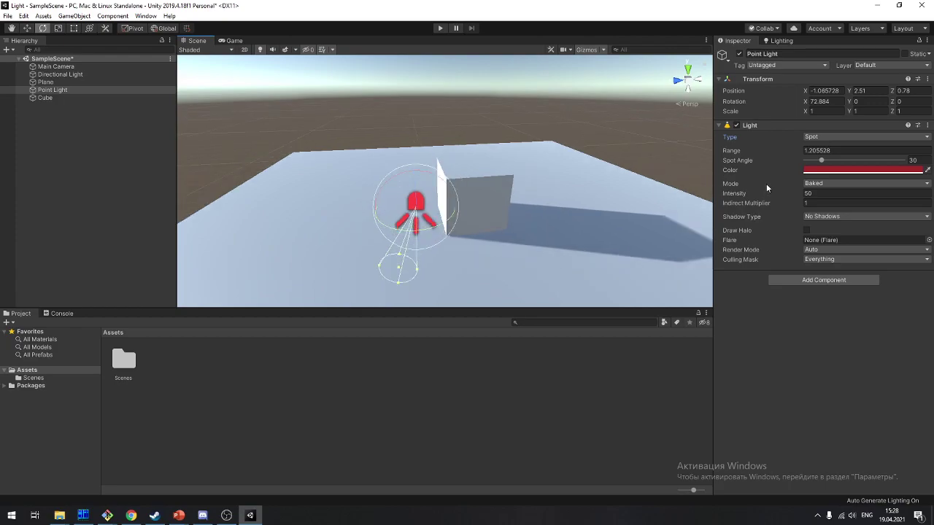
left_click(887, 186)
left_click(828, 187)
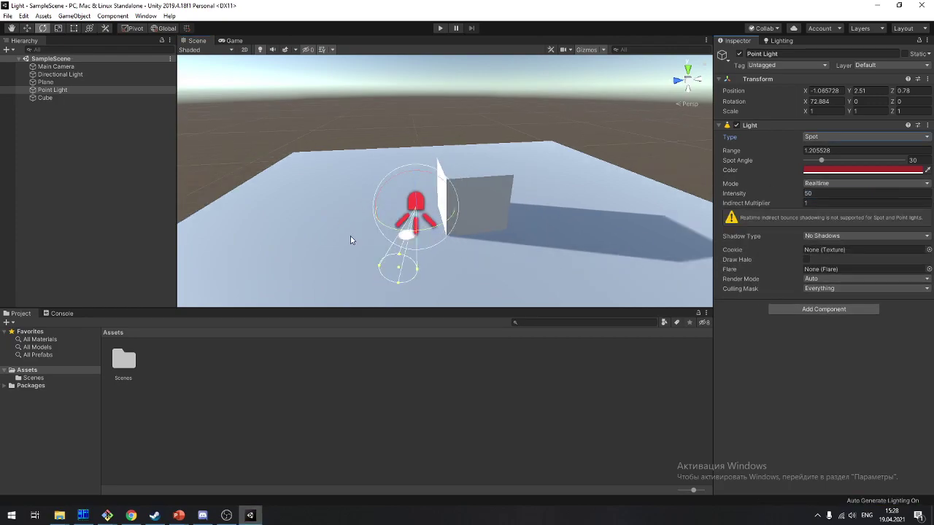
Raise the spot light to Y 2.995 and widen its Spot Angle to 107.9
key("q")
key("w")
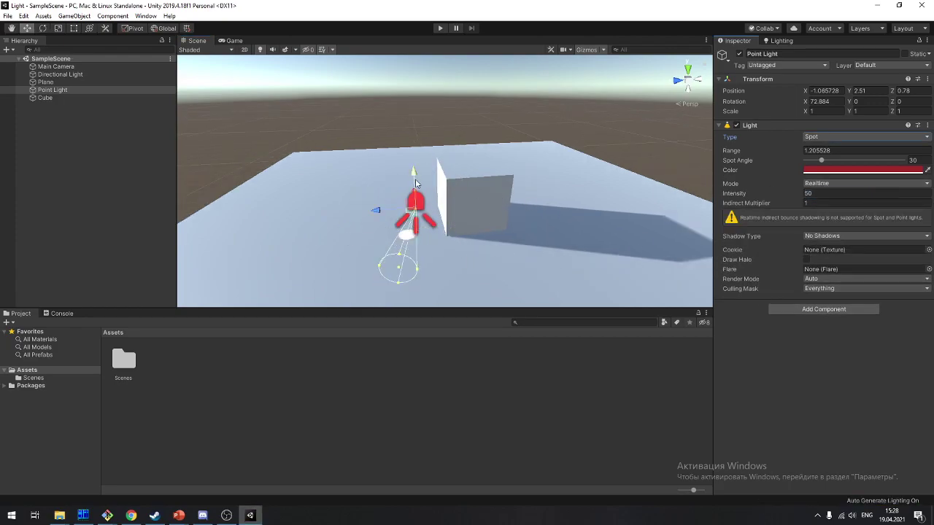
left_click_drag(414, 183, 412, 155)
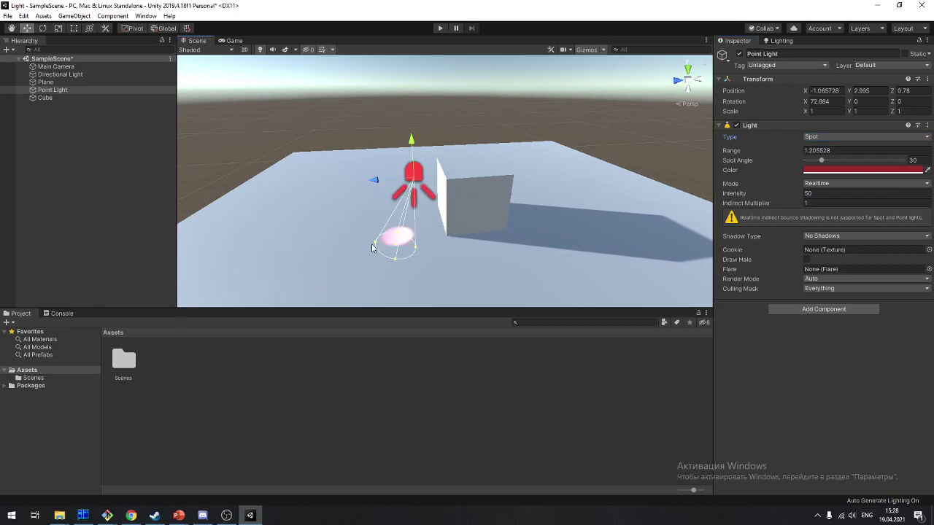
left_click_drag(372, 248, 295, 257)
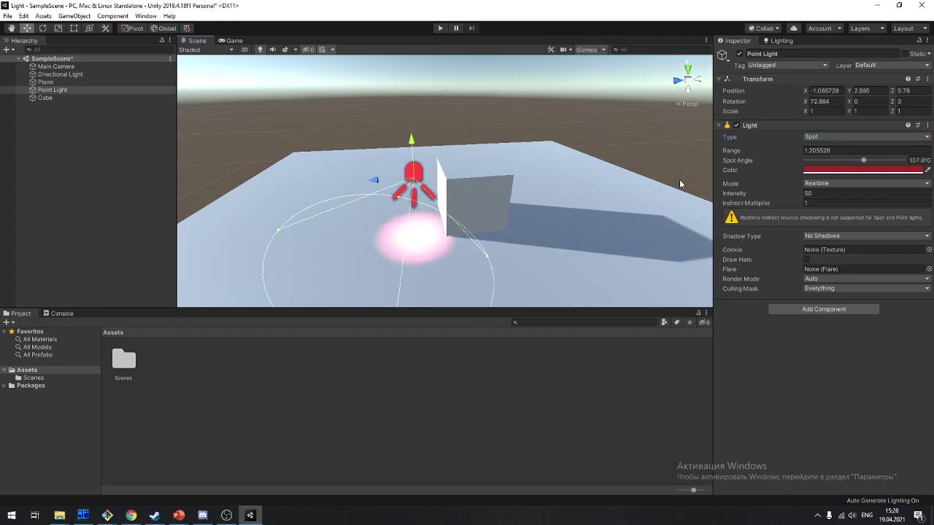
left_click(380, 117)
left_click_drag(350, 162, 342, 201, "alt")
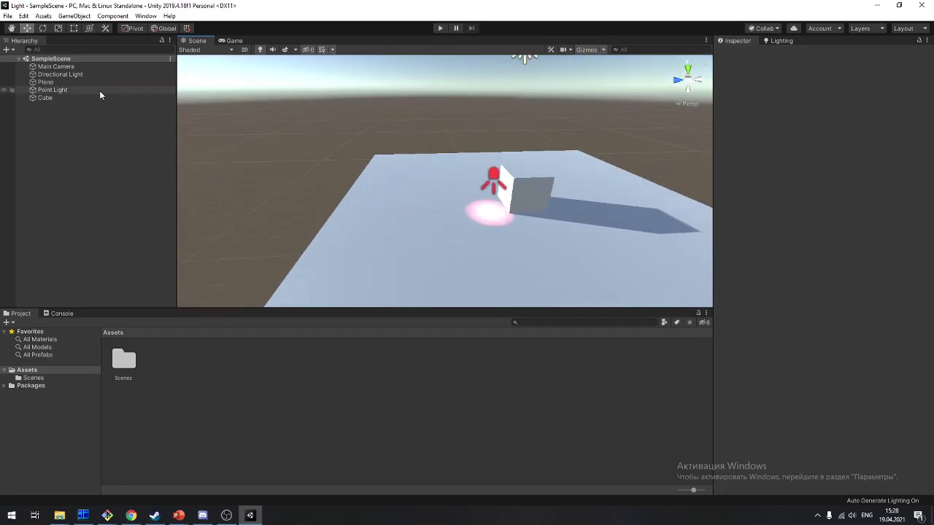
left_click(53, 90)
key("alt+Tab")
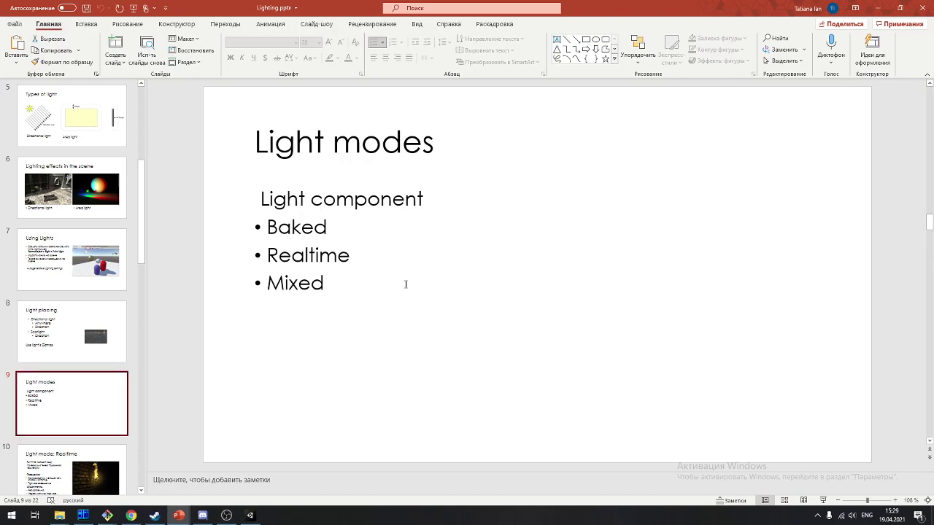
Scroll the thumbnail pane down toward slide 10, Light mode: Realtime
scroll(44, 307, "down", 5)
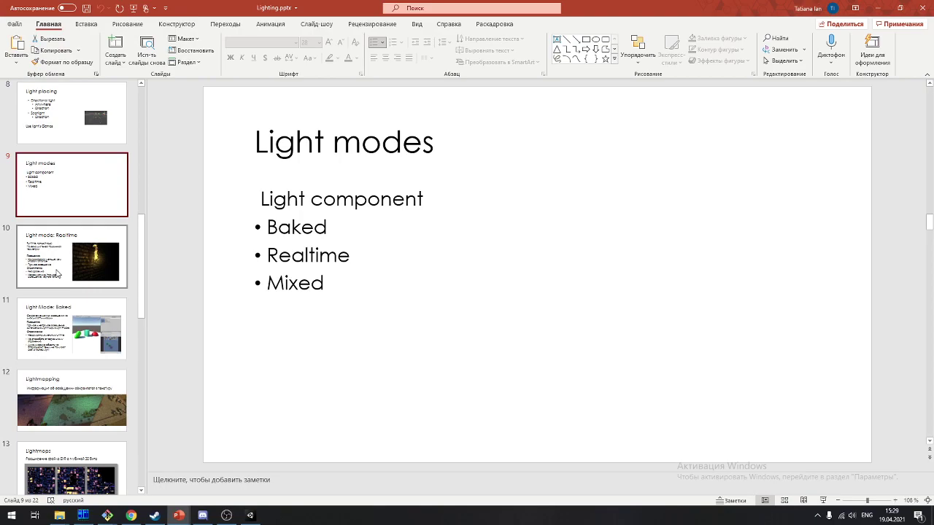
Open slide 10, narrow the thumbnail pane, and place the cursor after 'Shadow Distance'
left_click(62, 283)
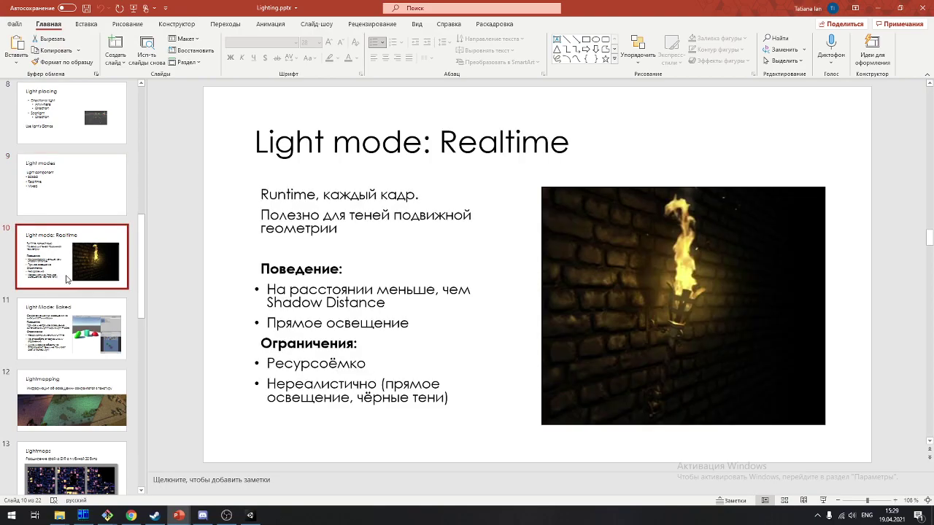
left_click_drag(146, 246, 80, 285)
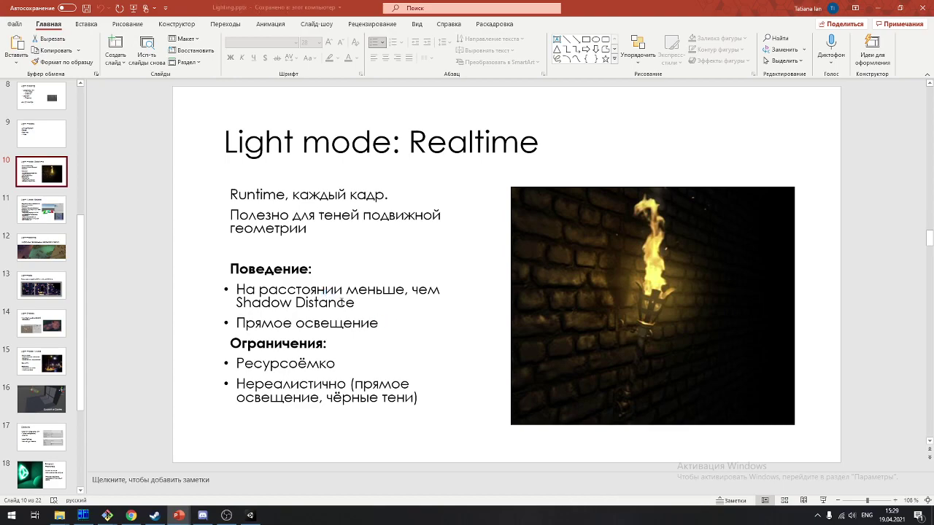
left_click(392, 299)
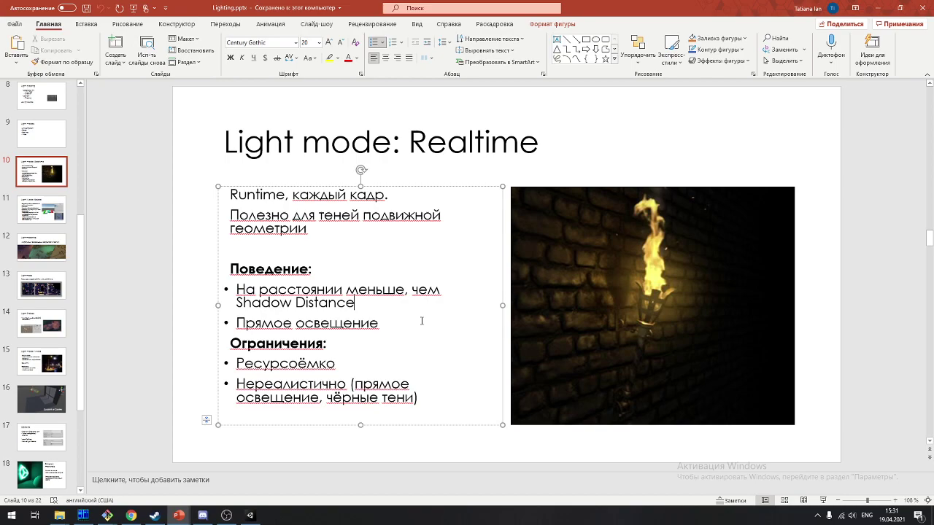
Move down a line in the Realtime slide text, then open slide 11, Light Mode: Baked
key("Down")
left_click(36, 217)
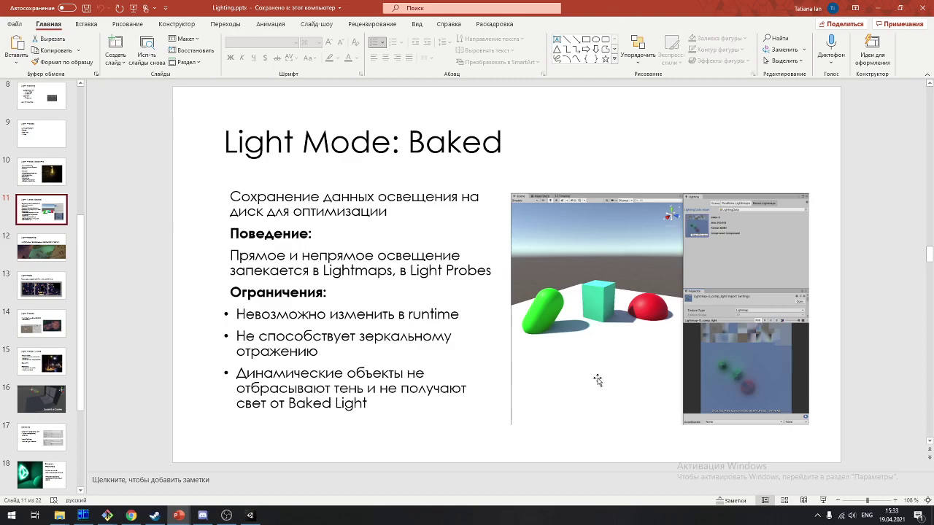
Scroll from slide 11 down to slide 12, Lightmapping
scroll(19, 447, "down", 3)
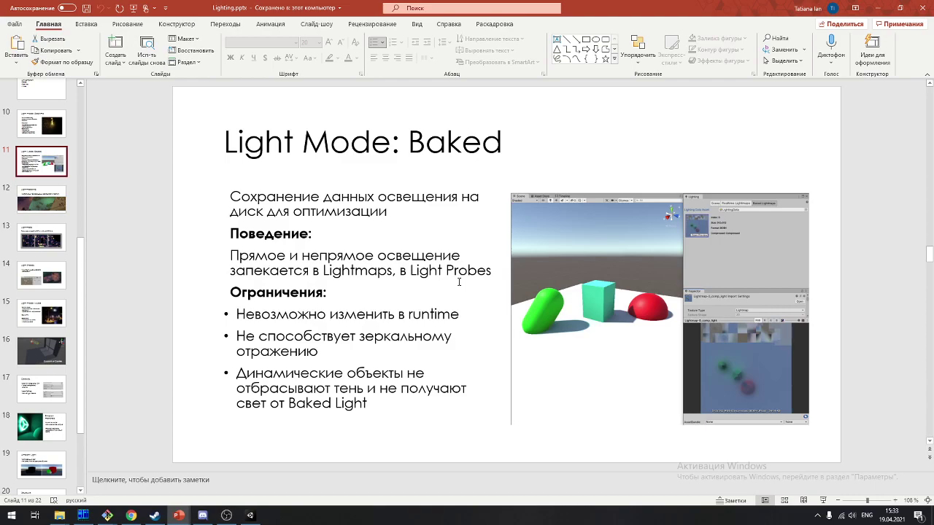
scroll(459, 281, "down", 1)
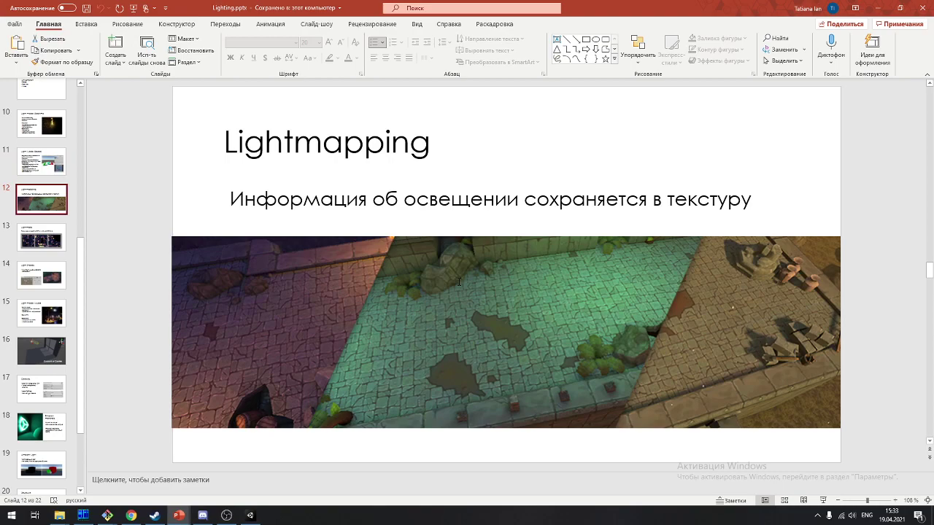
Scroll to slide 13, Lightmaps, then advance to slide 14, Light Probes
scroll(459, 282, "down", 1)
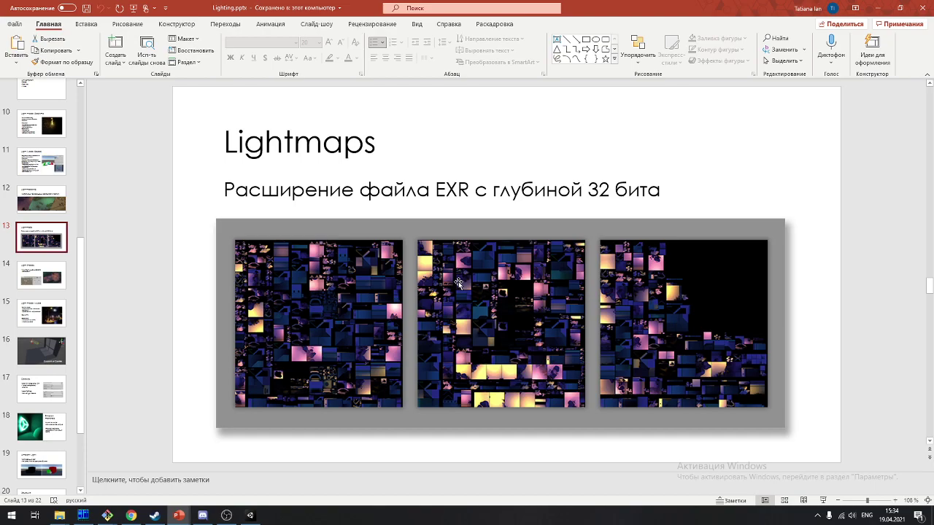
key("Page_Down")
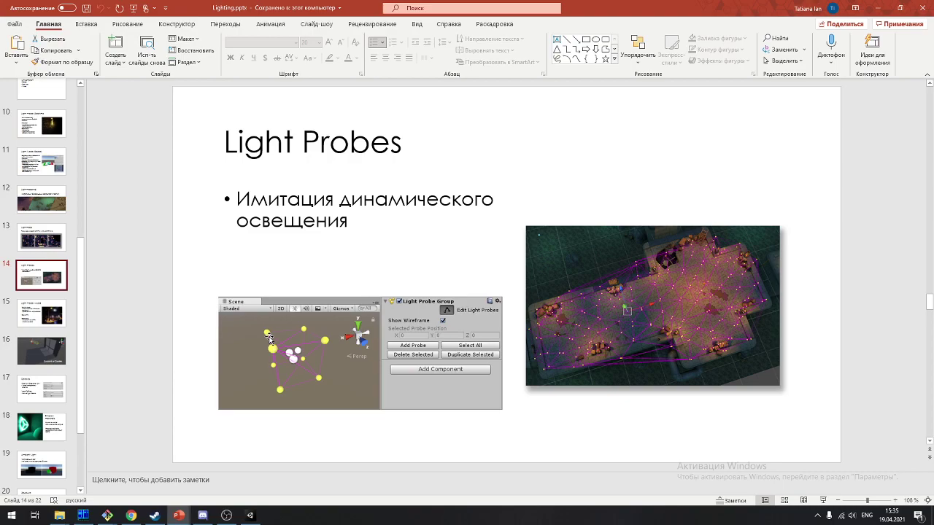
Advance to slide 15, Light mode: Mixed, then show Unity's Lighting window with Shadowmask settings
key("Down")
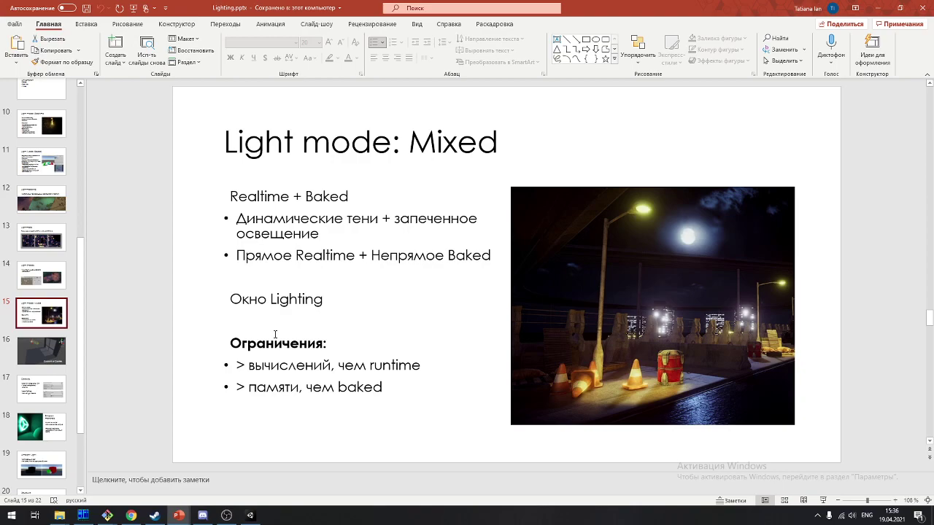
key("alt+Tab")
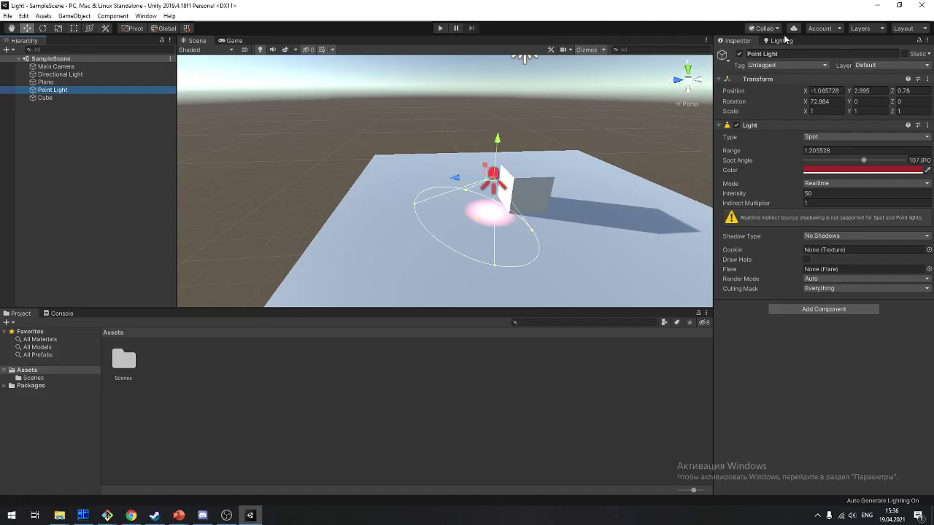
left_click(778, 41)
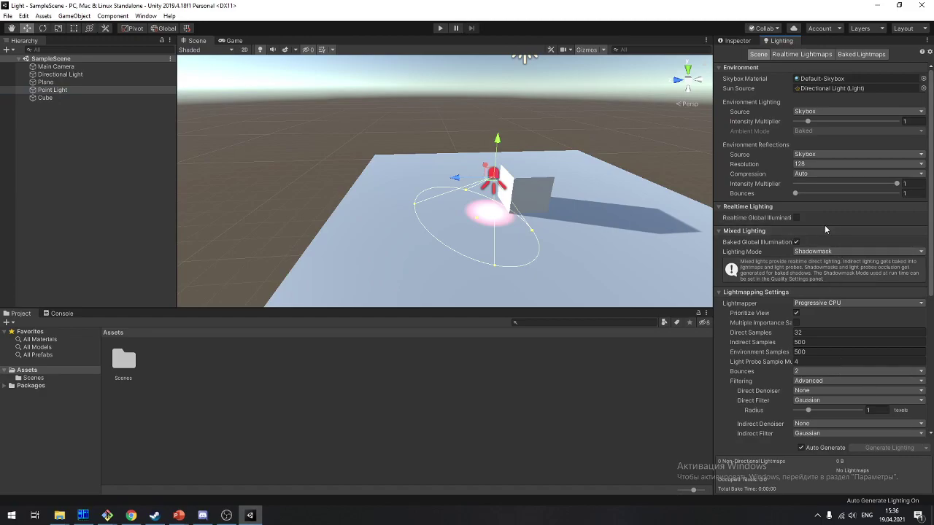
Return to PowerPoint's slide 15, Light mode: Mixed
key("alt+Tab")
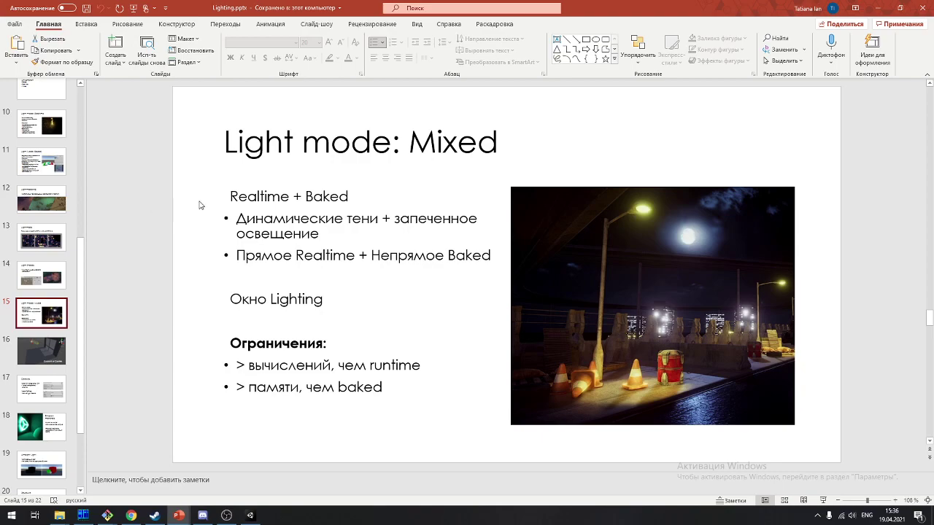
Scroll down to slide 16, Cucoloris or Cookies
scroll(199, 205, "down", 1)
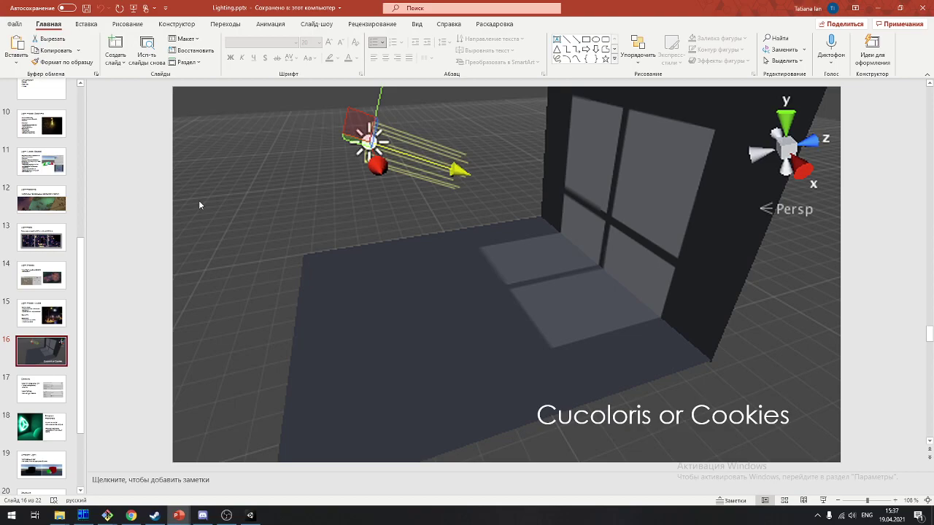
Scroll to slide 17, highlight the Alpha/transparency bullet, then open slide 18, Emission materials
scroll(198, 200, "down", 1)
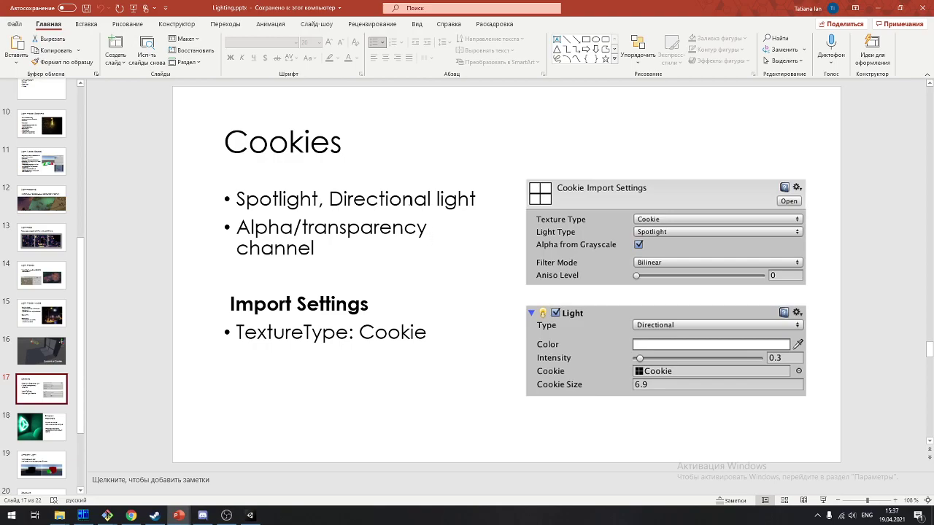
triple_click(456, 253)
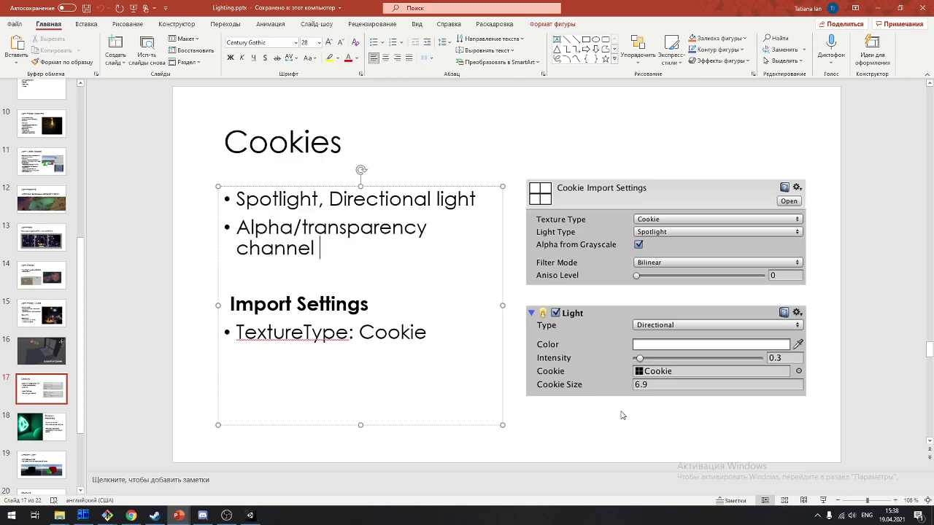
left_click(50, 430)
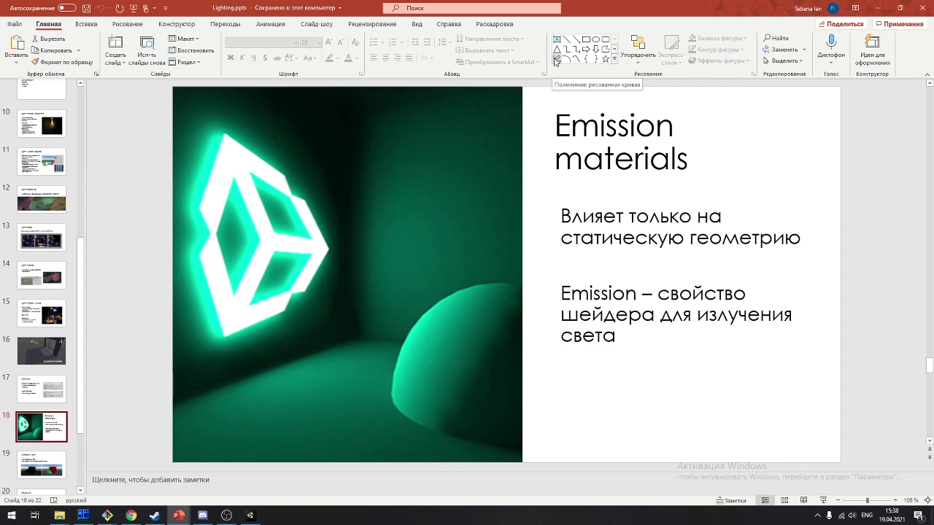
Advance the presentation to slide 19, 'Ambient Light'
key("Page_Down")
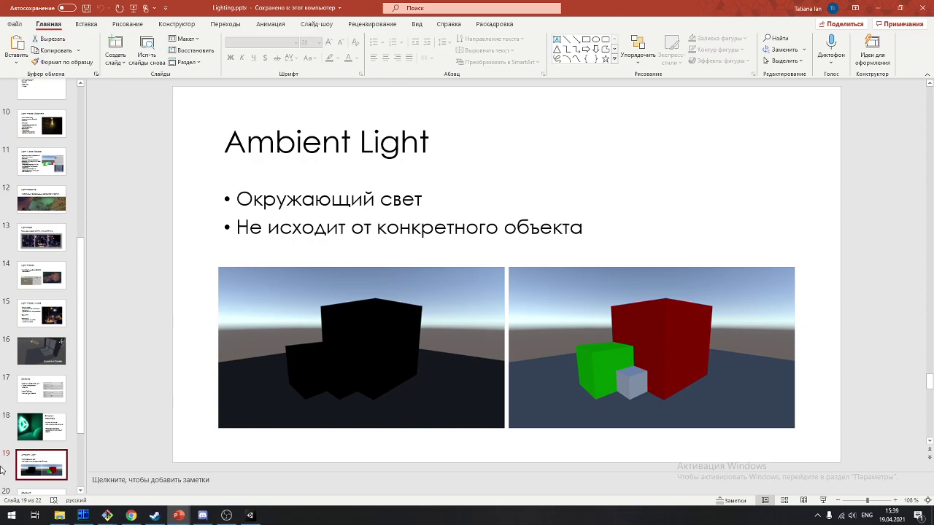
Look back over the earlier slides, then bring the Unity Light - SampleScene window to the front
scroll(42, 328, "down", 2)
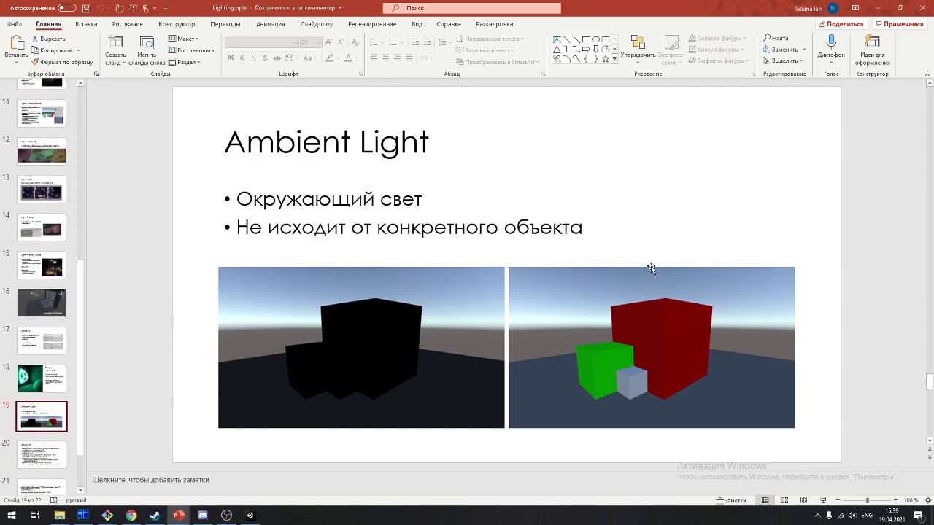
scroll(29, 437, "down", 3)
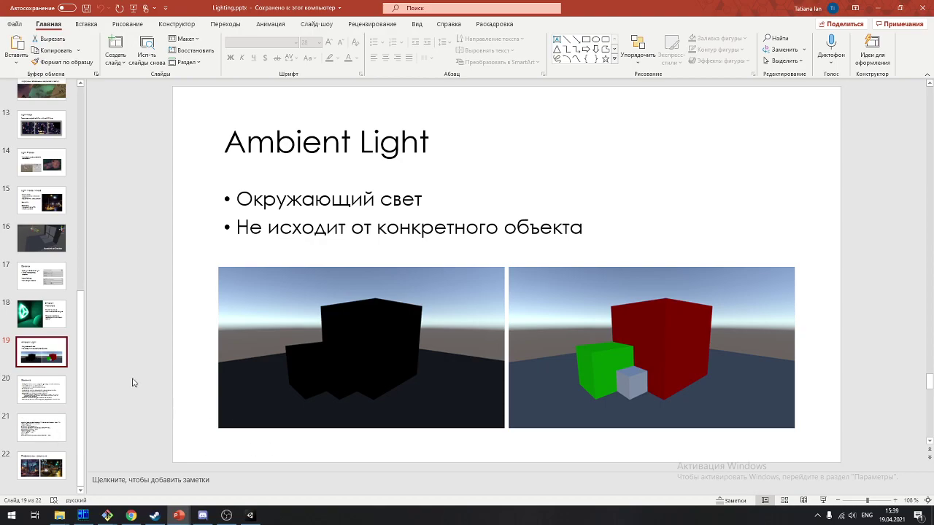
key("Up")
key("Up")
key("Up")
scroll(73, 323, "up", 10)
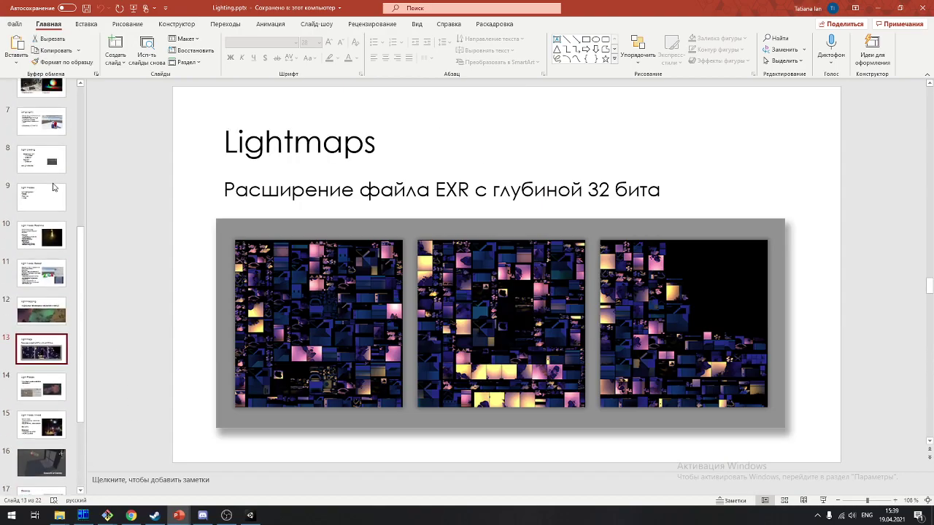
key("super+Tab")
key("Return")
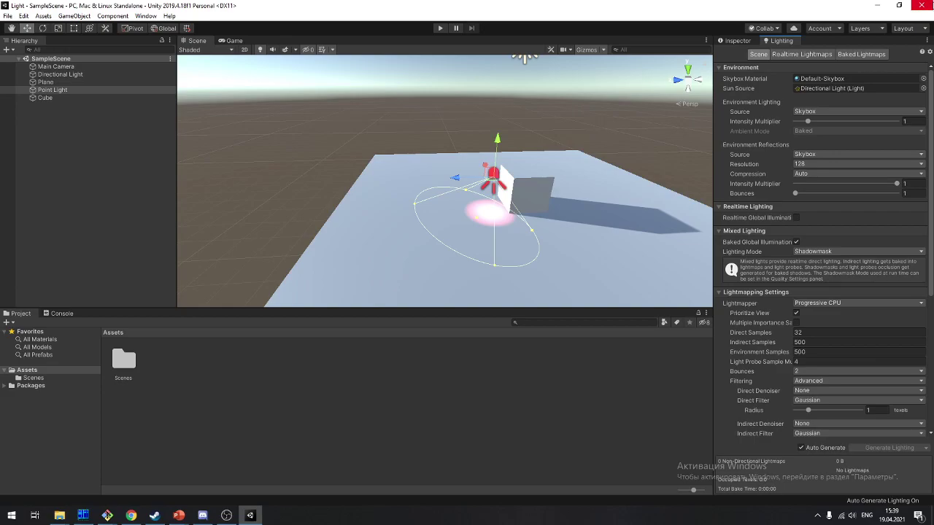
Add a new Point Light, Point Light (1), to the scene and frame it above the plane
key("alt+Tab")
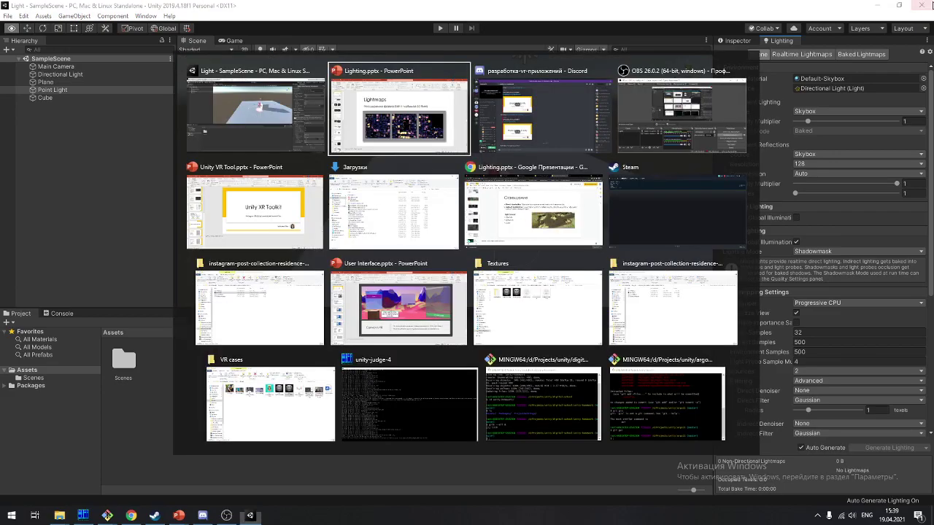
key("alt+Tab")
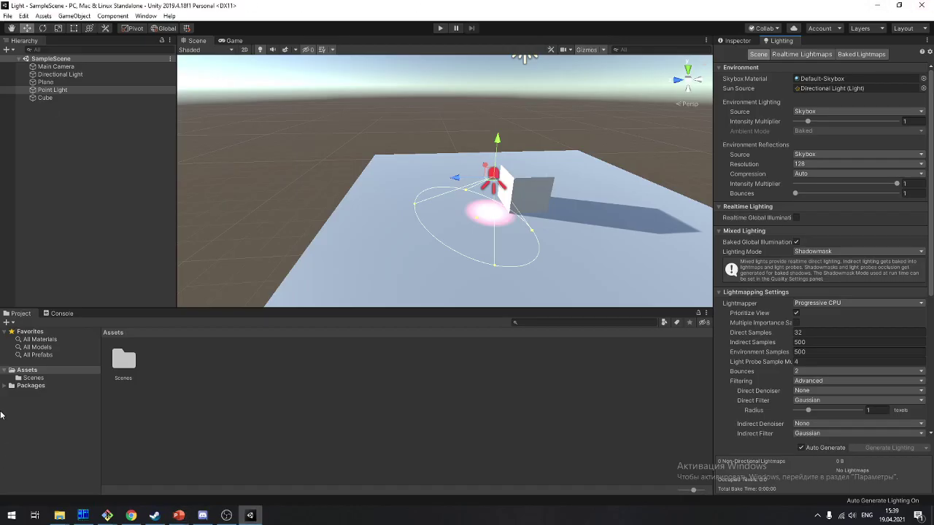
right_click(71, 155)
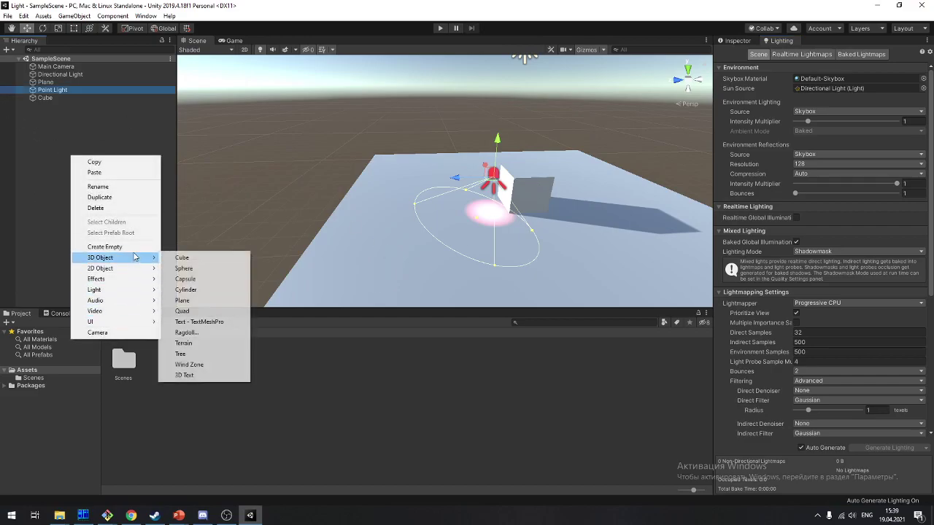
mouse_move(142, 288)
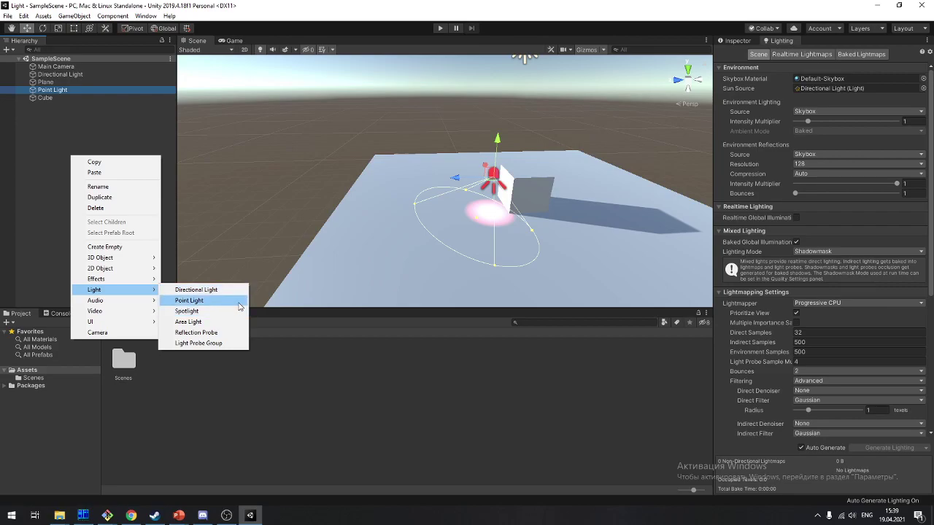
left_click(219, 301)
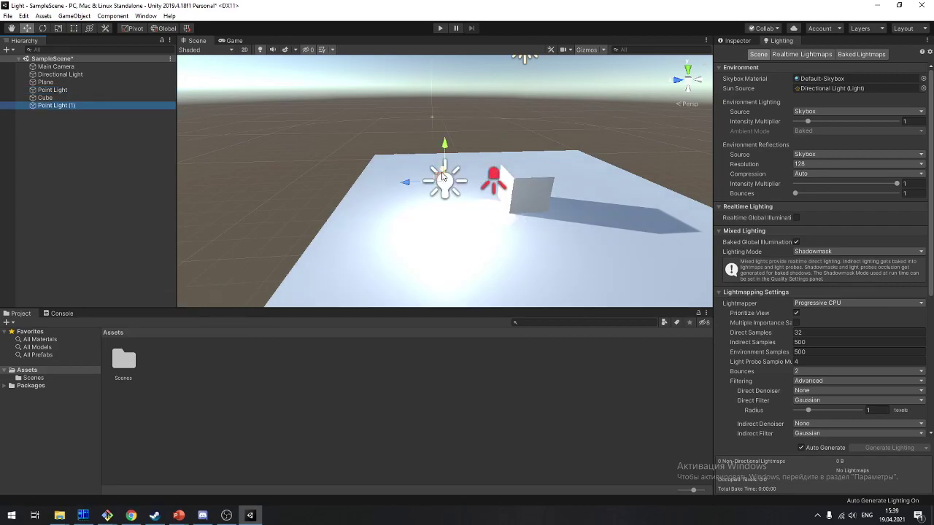
key("f")
mouse_move(436, 102)
left_mouse_down("alt")
mouse_move(593, 151)
mouse_move(502, 187)
left_mouse_up("alt")
left_click(502, 186)
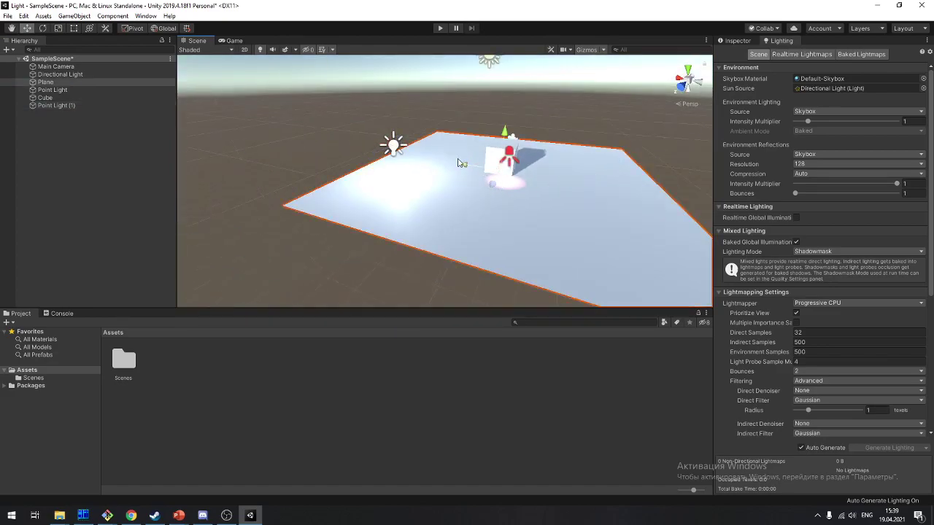
Move the original Point Light to the right and higher above the plane, aimed down
left_click(511, 157)
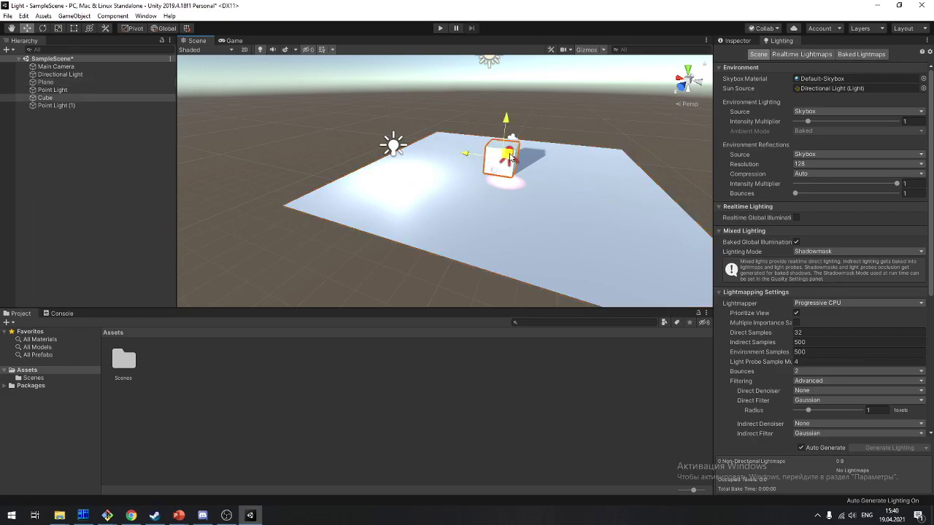
left_click(37, 91)
left_click_drag(474, 151, 554, 158)
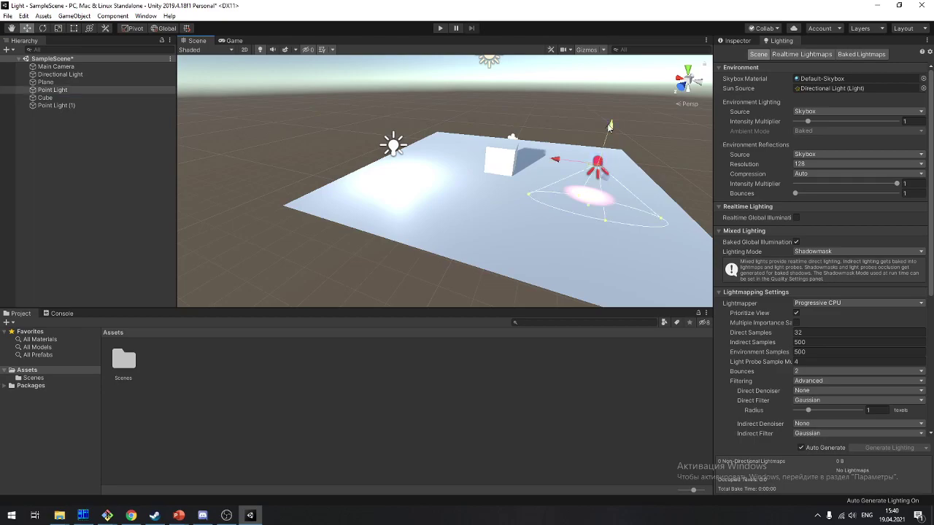
left_click_drag(610, 126, 619, 89)
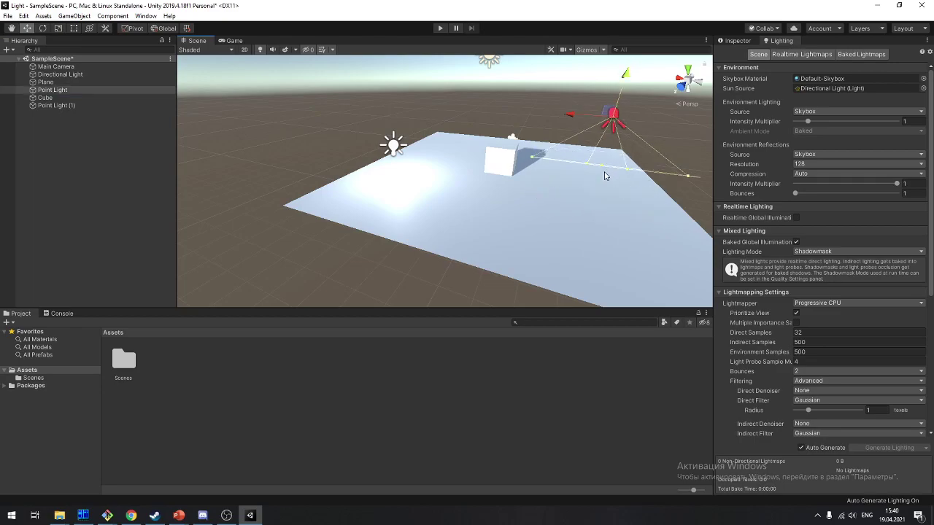
left_click_drag(604, 171, 584, 232)
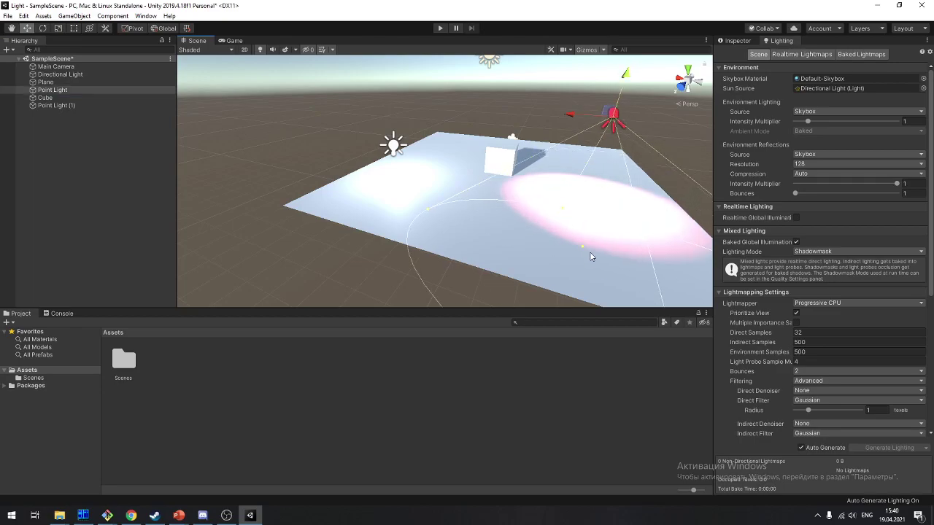
Reposition Point Light (1) over the plane
left_click(395, 155)
left_click(505, 221)
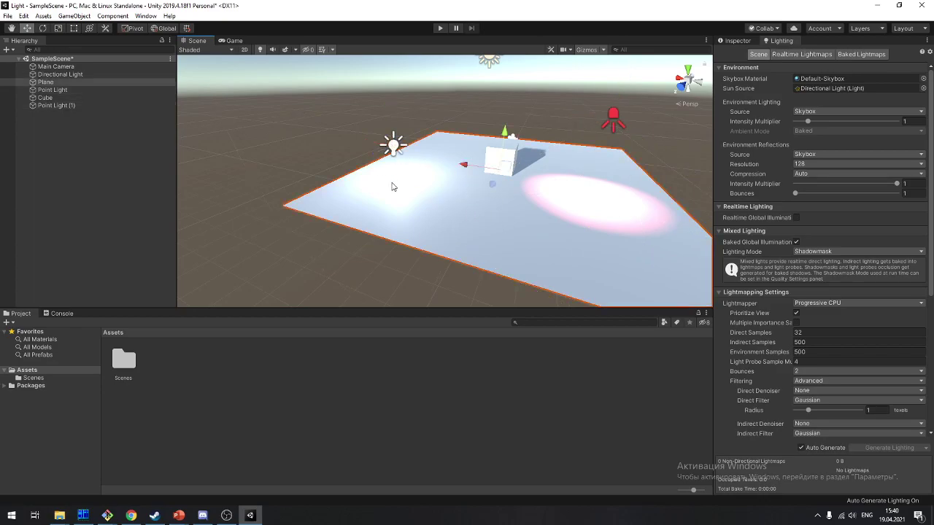
left_click(393, 149)
left_click_drag(385, 145, 418, 158)
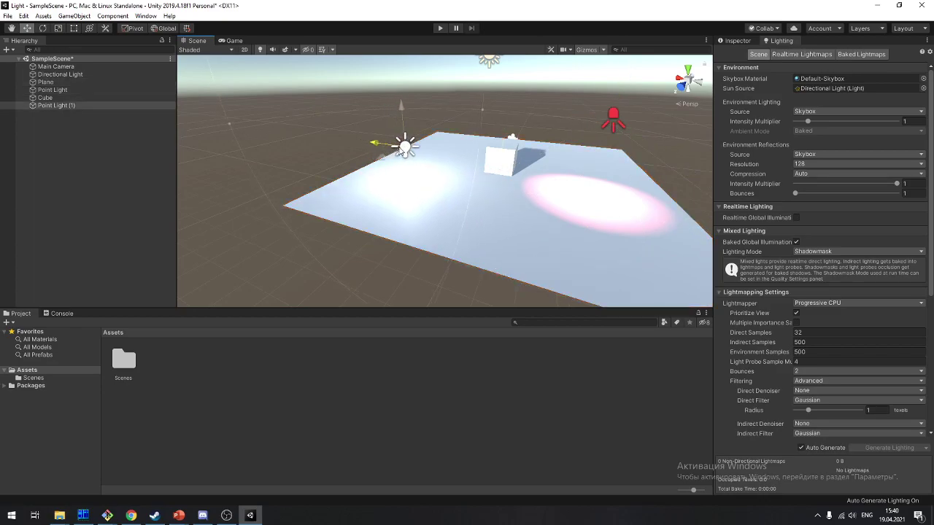
Add an Area Light and place it above the plane near the cube
right_click(68, 172)
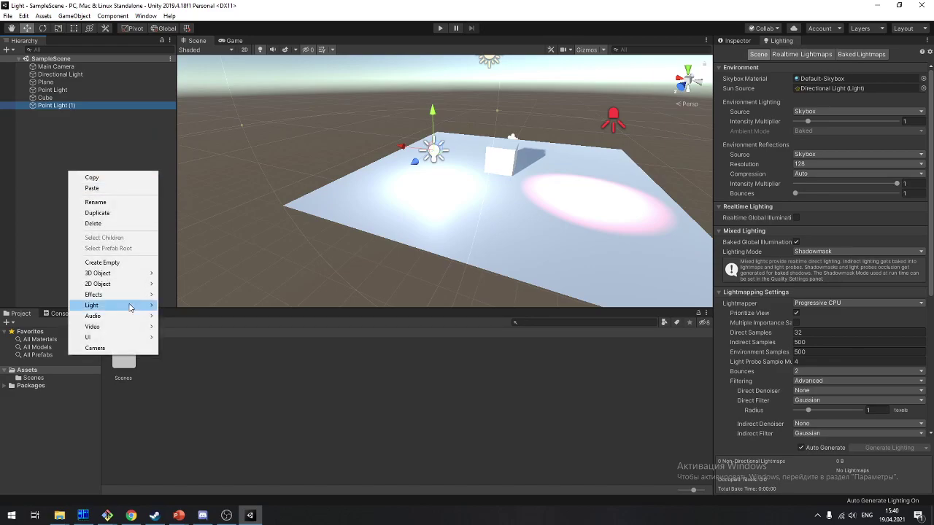
mouse_move(139, 305)
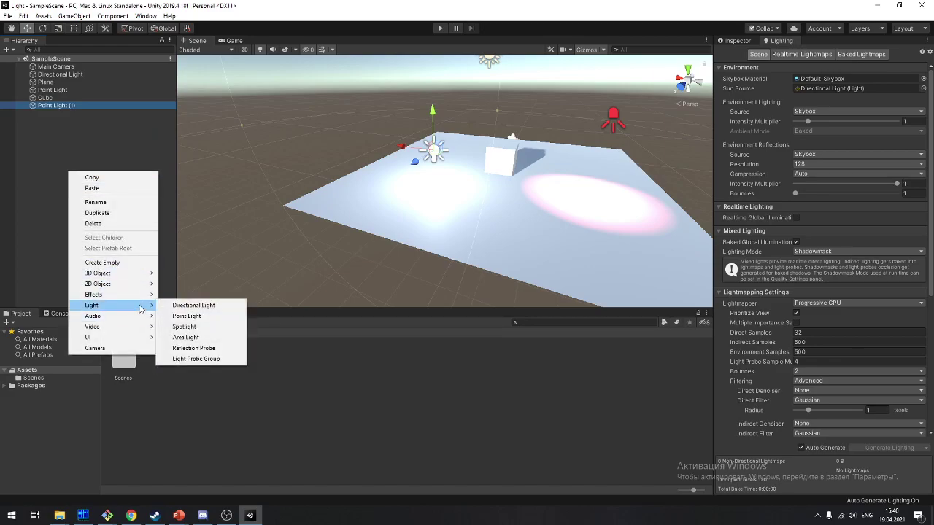
left_click(233, 337)
mouse_move(434, 201)
left_mouse_down()
mouse_move(476, 146)
mouse_move(480, 97)
left_mouse_up()
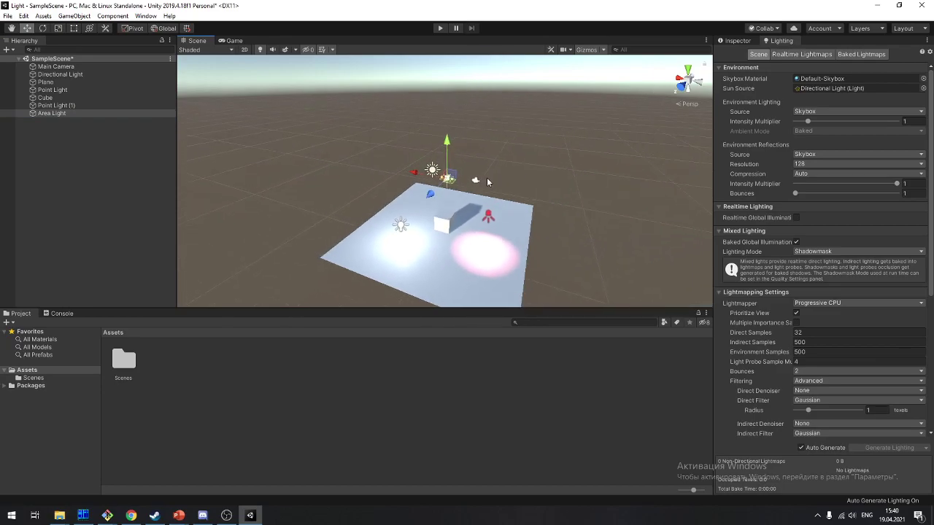
key("f")
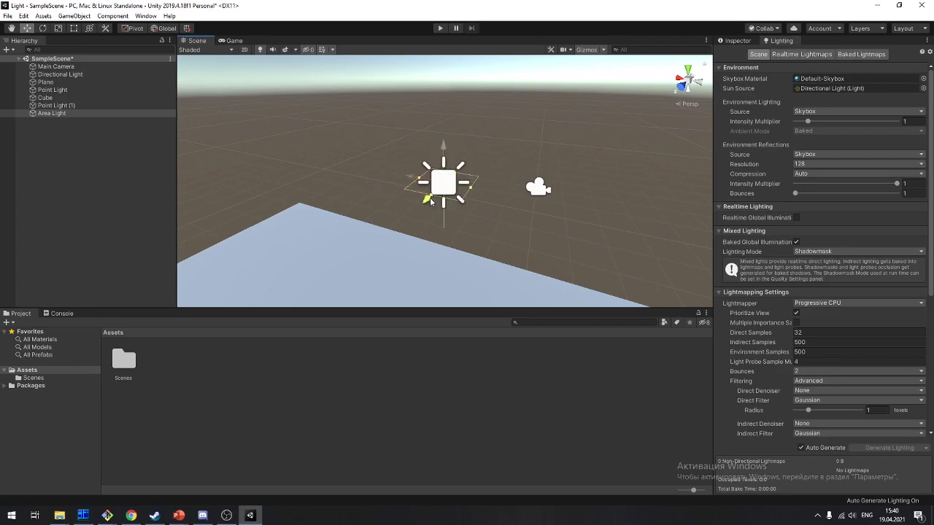
mouse_move(447, 224)
left_mouse_down("alt")
mouse_move(399, 259)
mouse_move(410, 251)
left_mouse_up("alt")
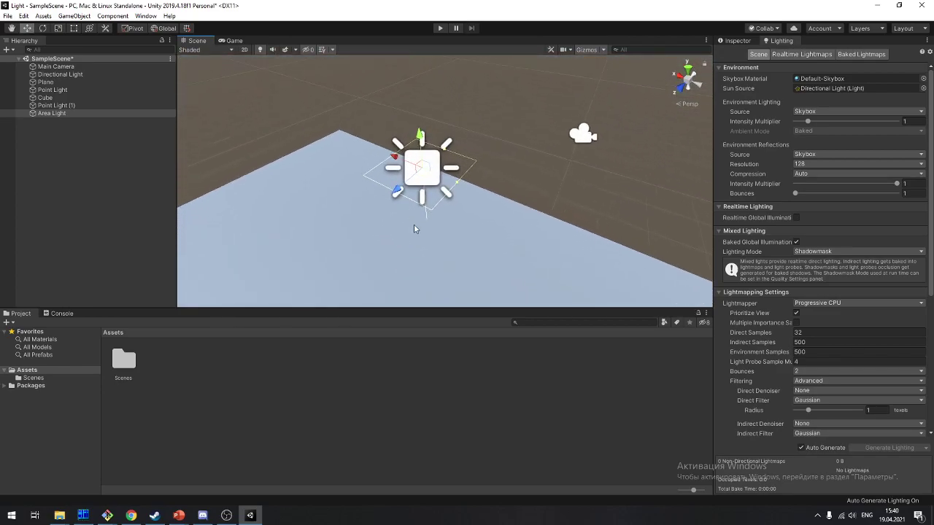
mouse_move(411, 250)
middle_mouse_down()
mouse_move(477, 261)
mouse_move(487, 224)
middle_mouse_up()
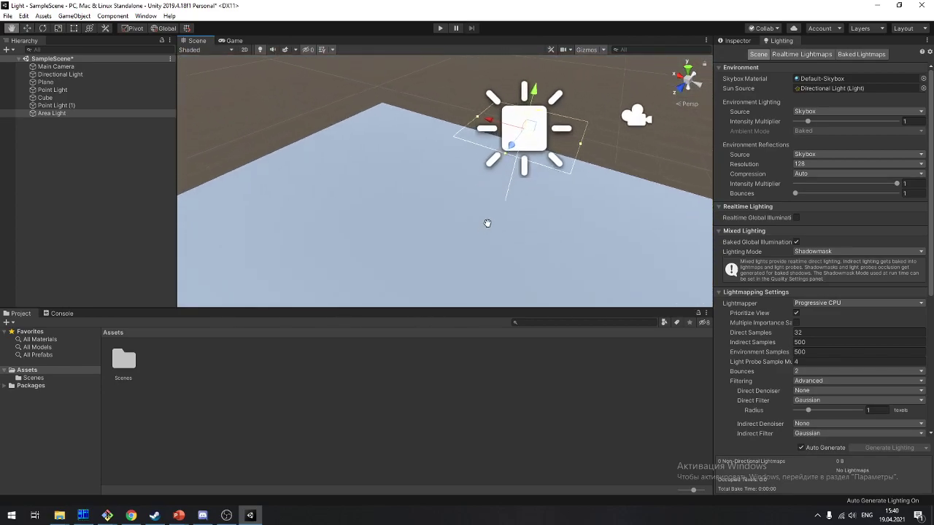
mouse_move(530, 91)
left_mouse_down()
mouse_move(522, 133)
mouse_move(496, 164)
left_mouse_up()
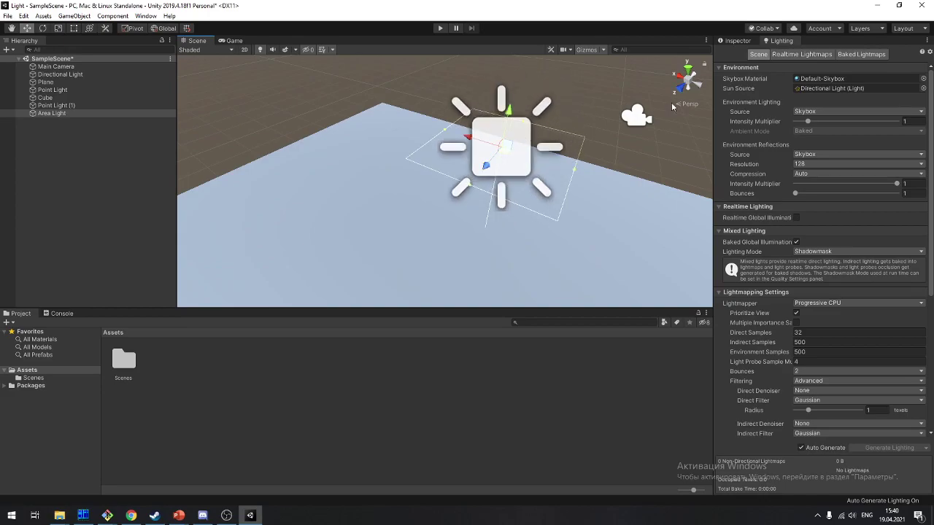
Show the Area Light's settings in the Inspector and look down on the plane and cube
left_click(735, 41)
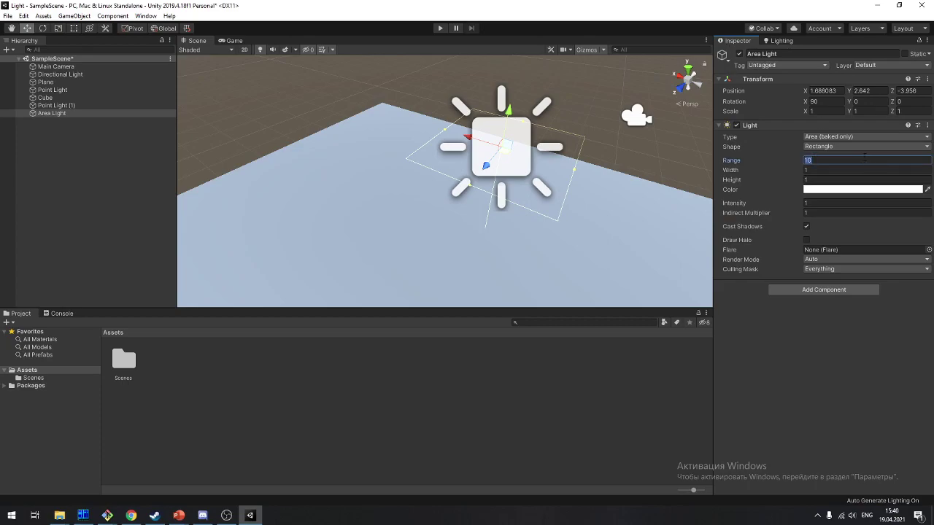
left_click_drag(501, 188, 600, 177, "alt")
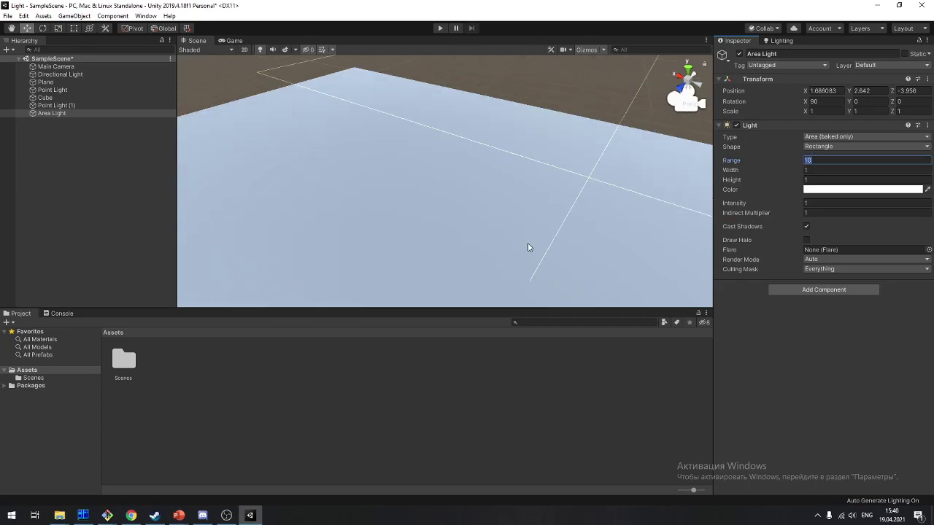
right_click_drag(599, 177, 596, 147, "alt")
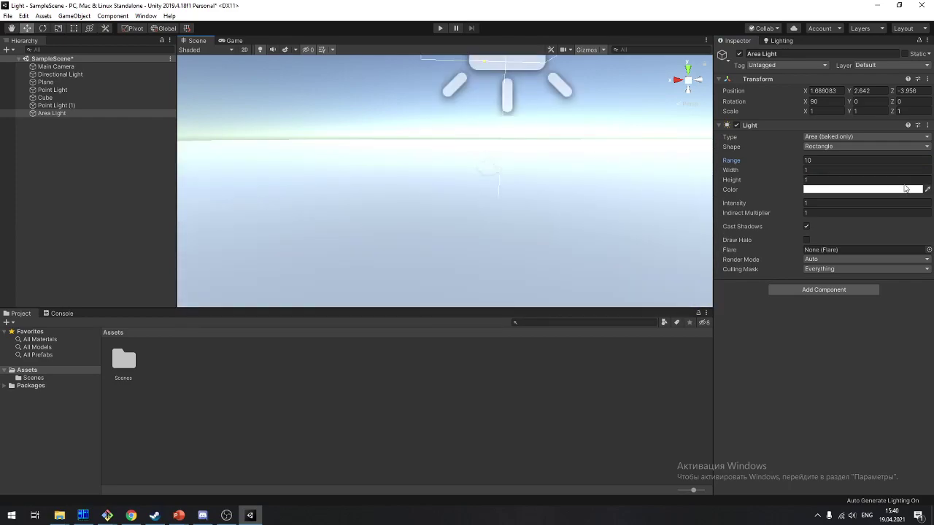
scroll(594, 209, "down", 10)
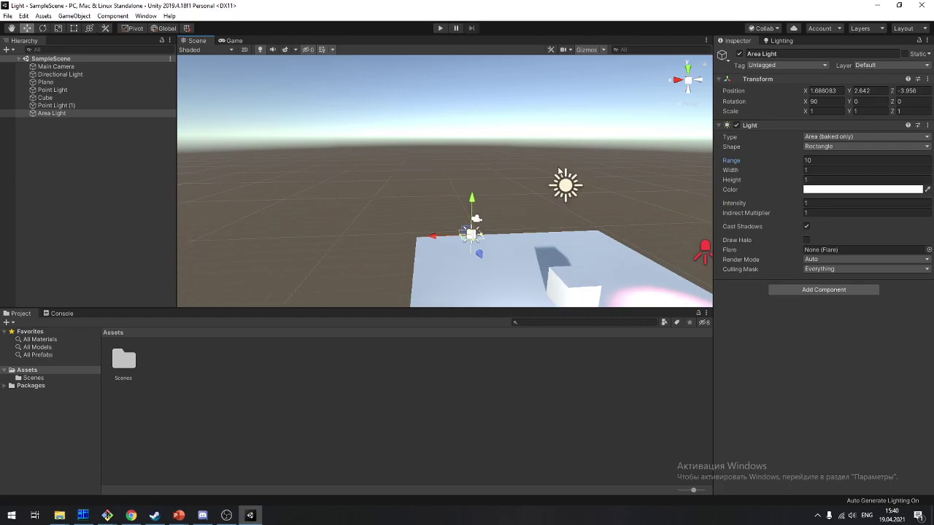
left_click_drag(559, 172, 636, 260, "alt")
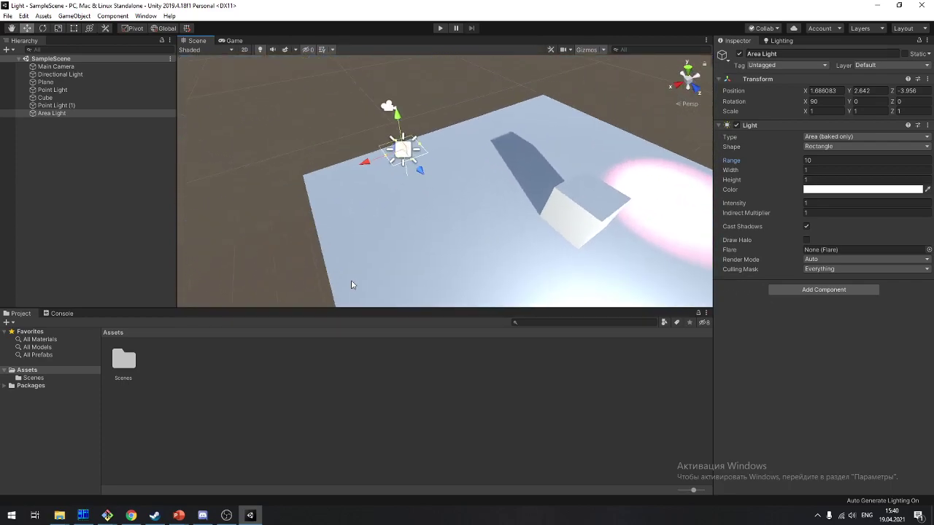
Duplicate the cube and place the copy, Cube (1), beside the original
right_click(93, 187)
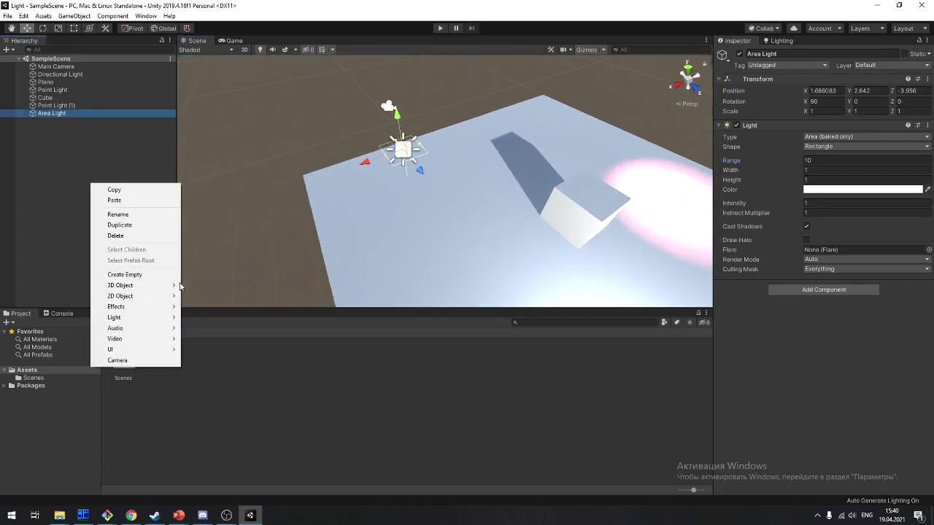
left_click(599, 211)
left_click(595, 232)
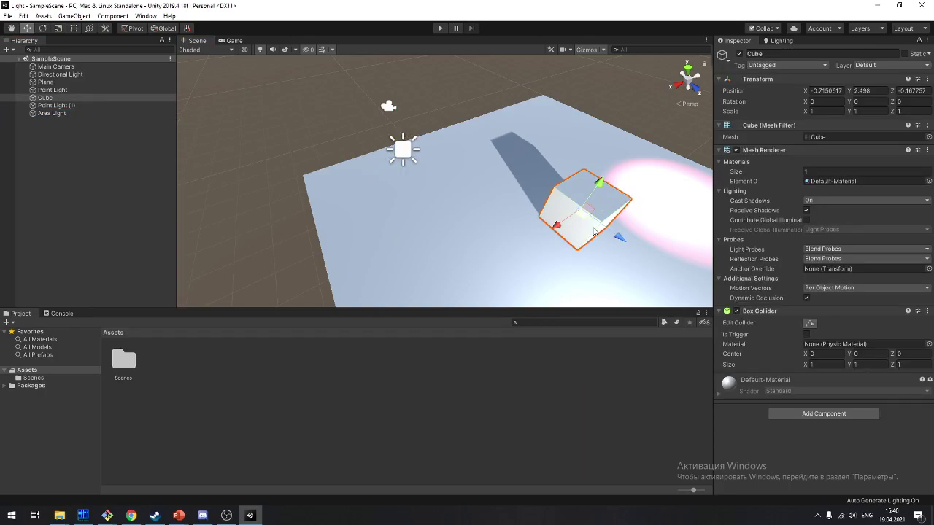
key("ctrl+d")
left_click_drag(559, 225, 496, 272)
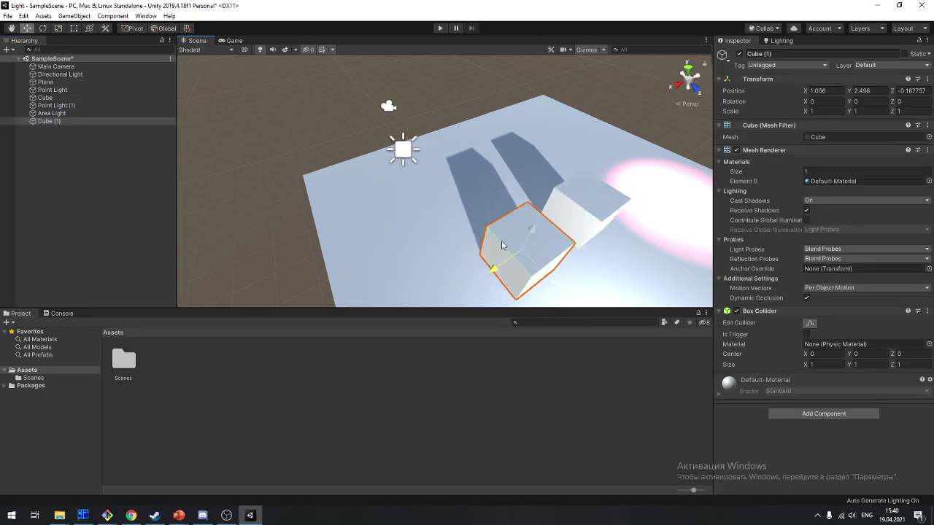
Duplicate again and stack Cube (2) on top of the lower cubes at Y 3.505
key("ctrl+d")
left_click_drag(532, 228, 542, 197)
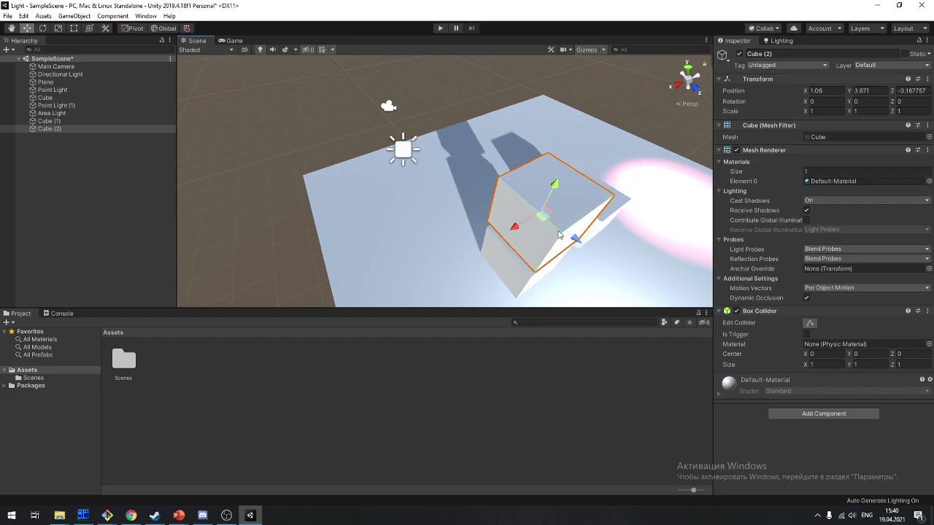
left_click_drag(519, 228, 548, 213)
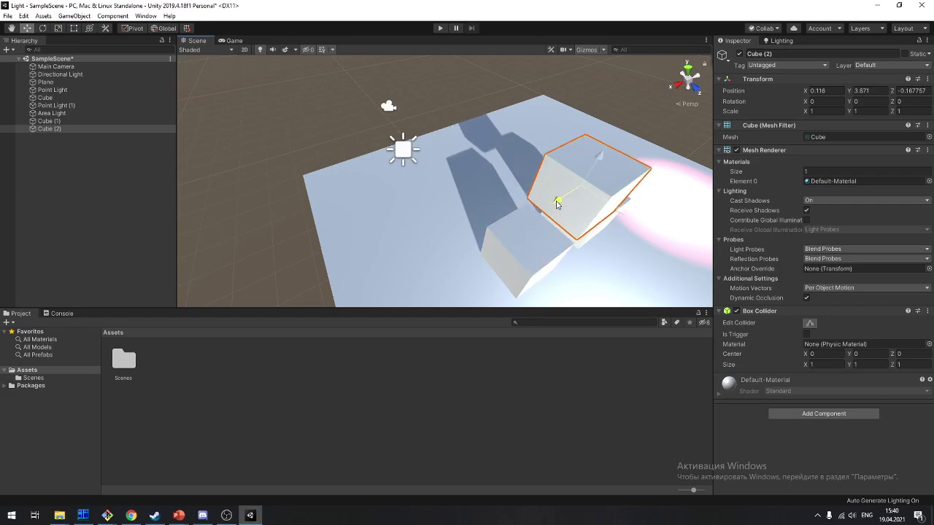
middle_click_drag(547, 213, 542, 210)
left_click_drag(542, 209, 495, 69, "alt")
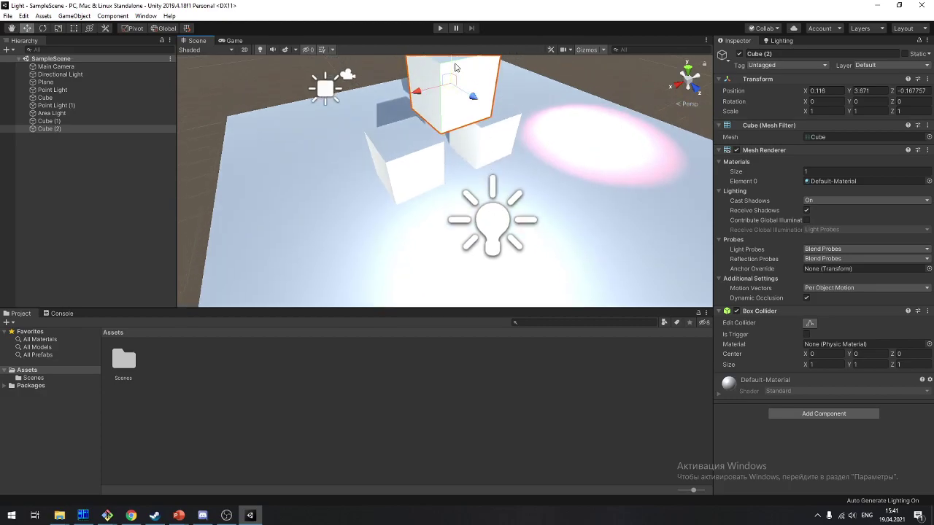
left_click_drag(451, 60, 453, 69)
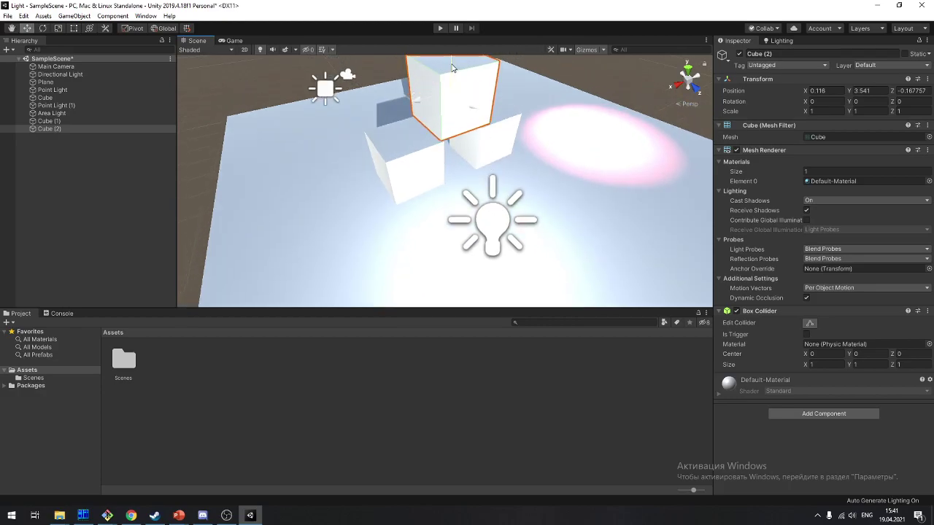
left_click(519, 179)
right_click_drag(548, 191, 566, 176)
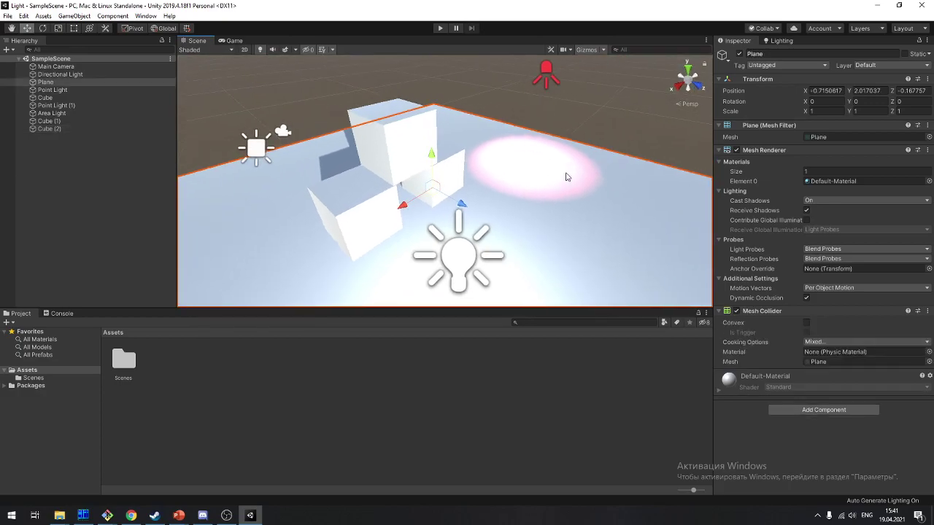
Move the red spot light further along Z
left_click(548, 70)
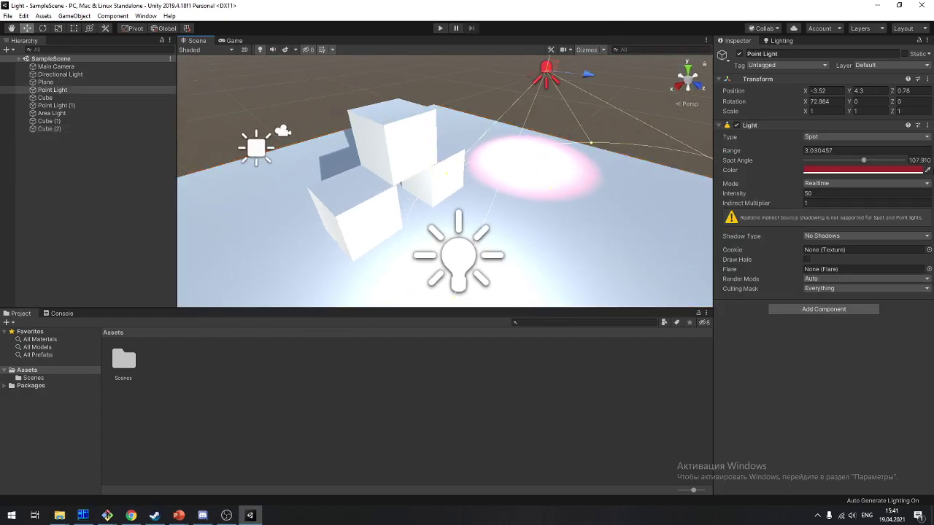
mouse_move(595, 77)
left_mouse_down()
mouse_move(657, 109)
mouse_move(654, 131)
left_mouse_up()
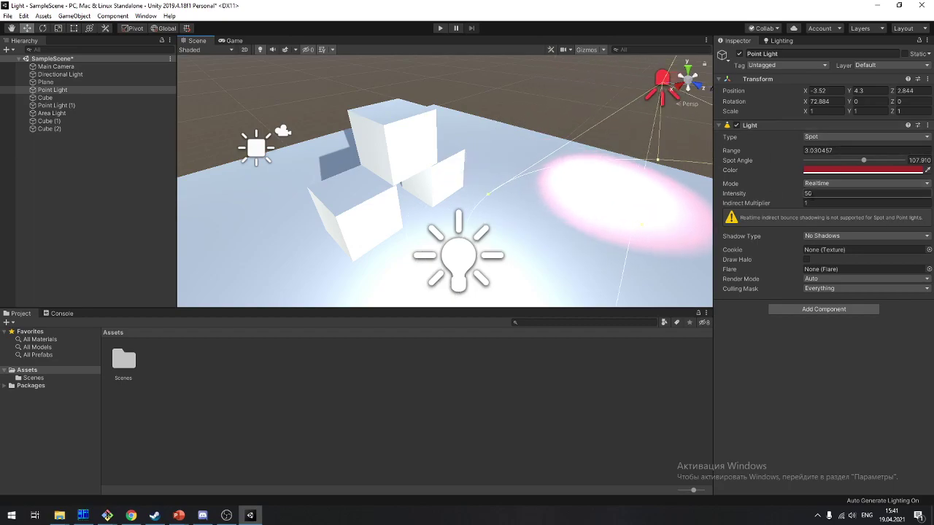
scroll(683, 232, "down", 5)
left_click_drag(605, 282, 332, 105, "alt")
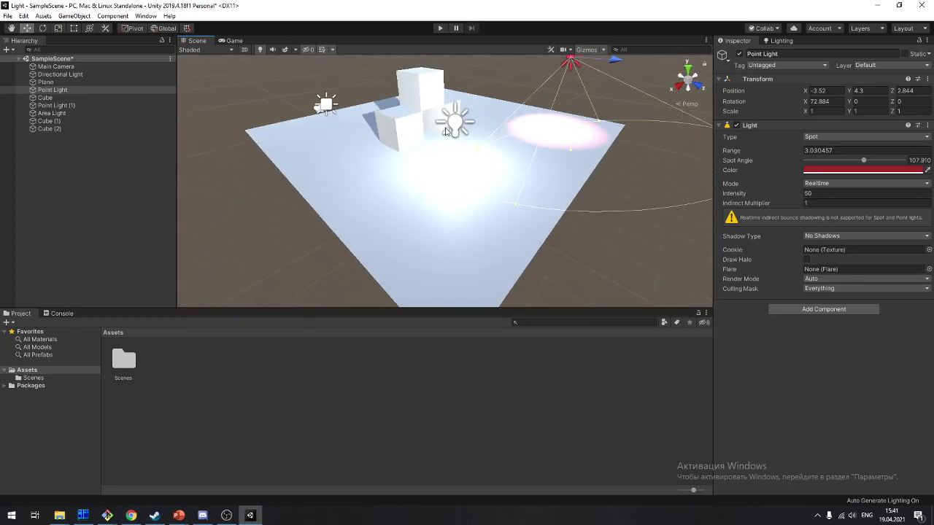
Change Point Light (1)'s colour to green
left_click(455, 120)
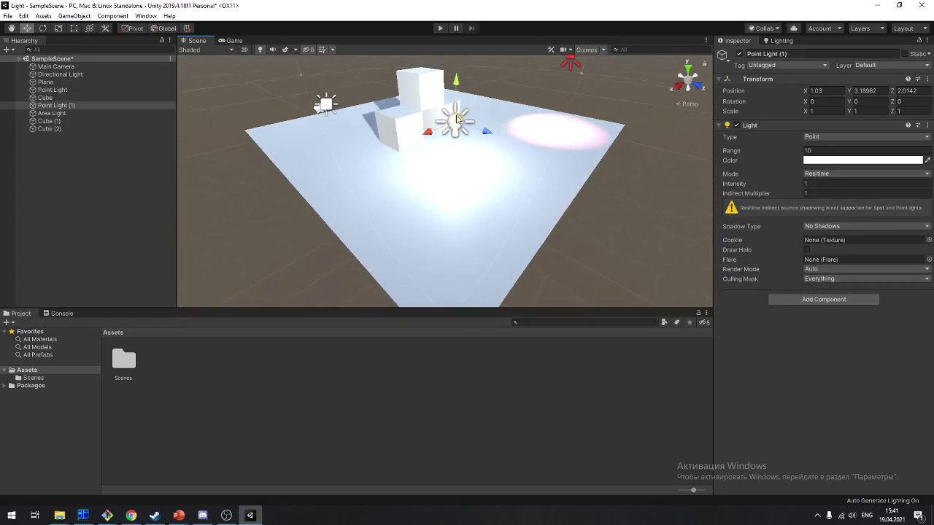
left_click(850, 160)
left_click(577, 252)
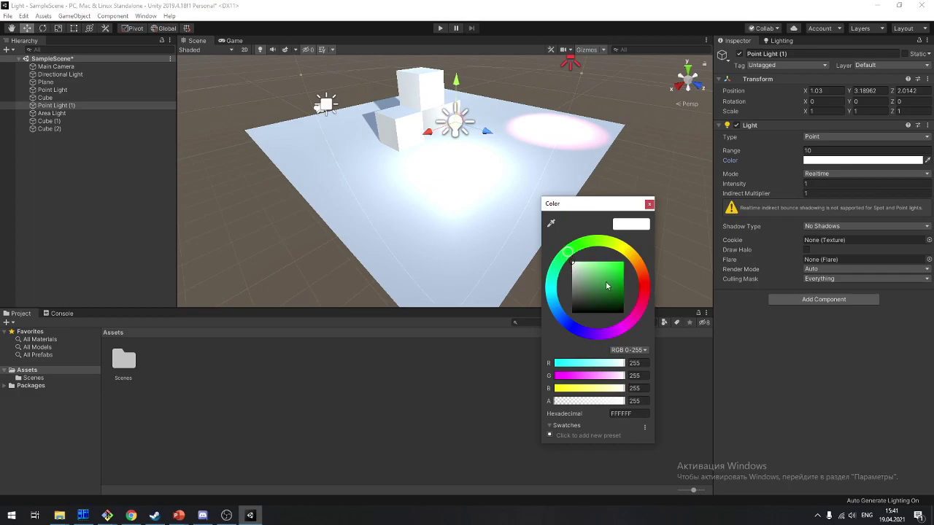
left_click_drag(606, 286, 632, 277)
left_click(649, 205)
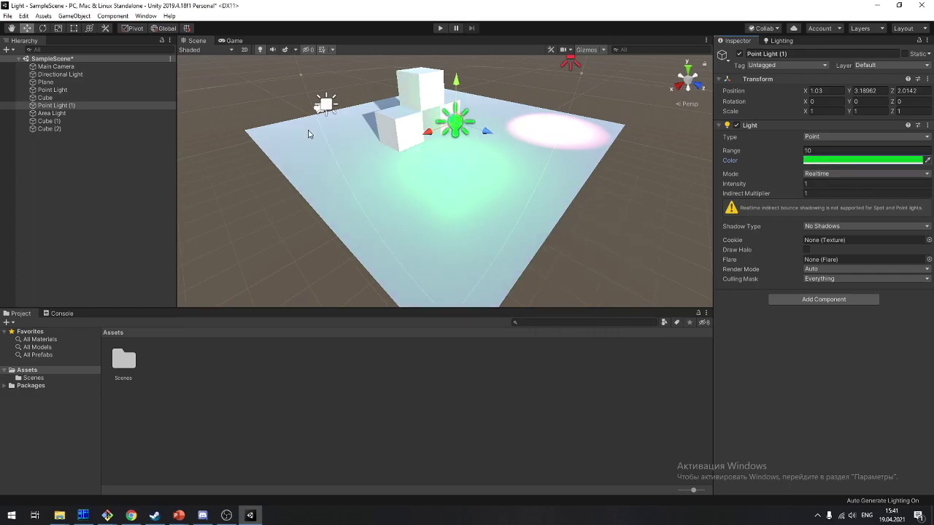
Change the Area Light's colour to a vivid deep blue
left_click(58, 114)
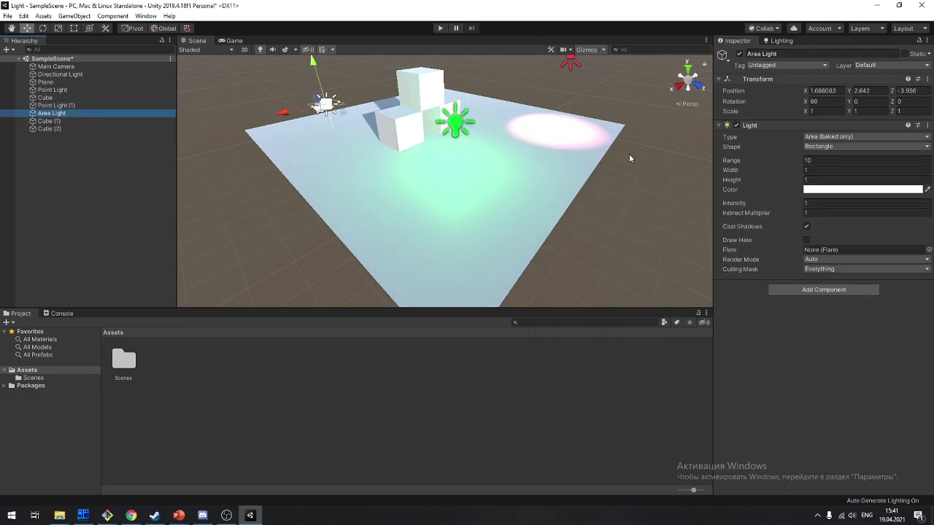
left_click(861, 190)
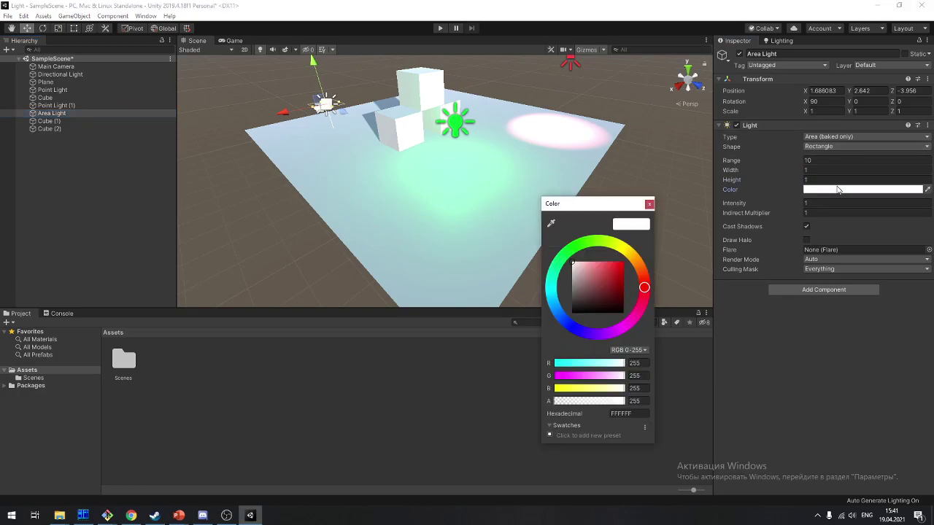
left_click(582, 334)
left_click_drag(610, 277, 623, 271)
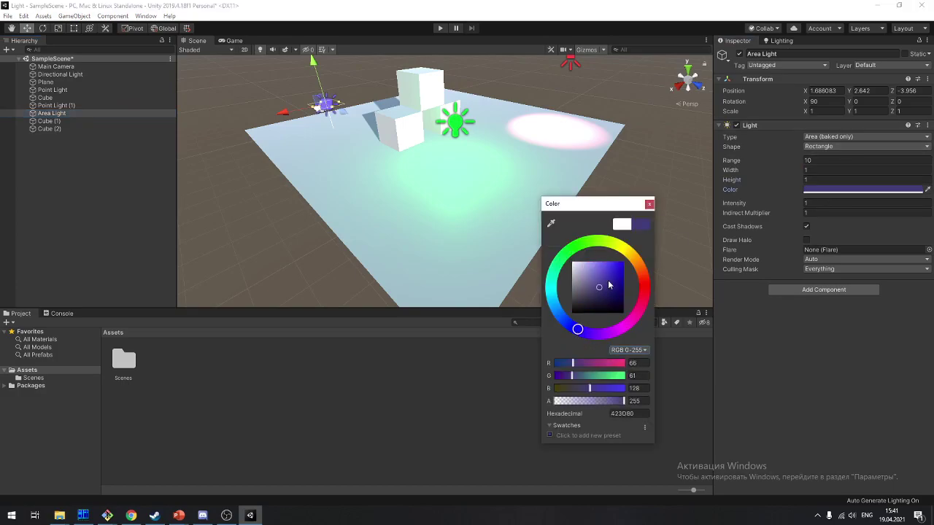
left_click(650, 203)
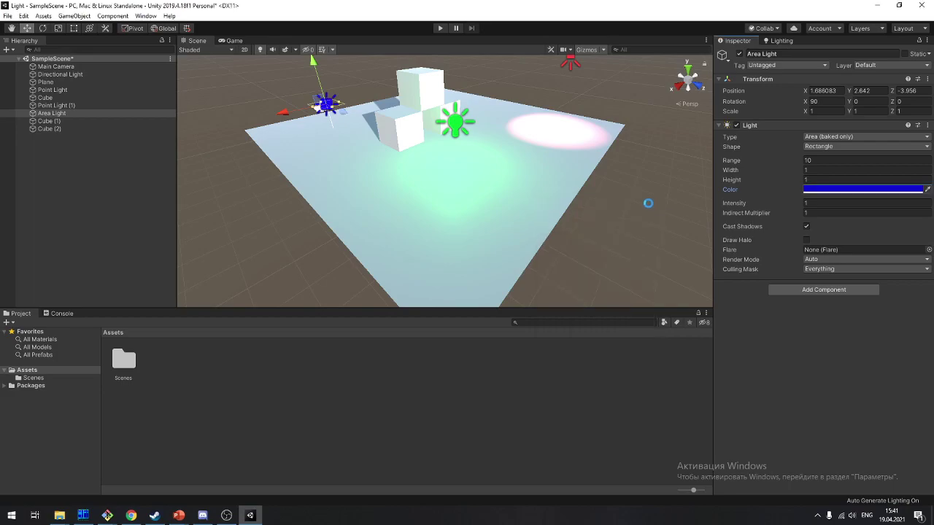
right_click_drag(647, 202, 520, 138)
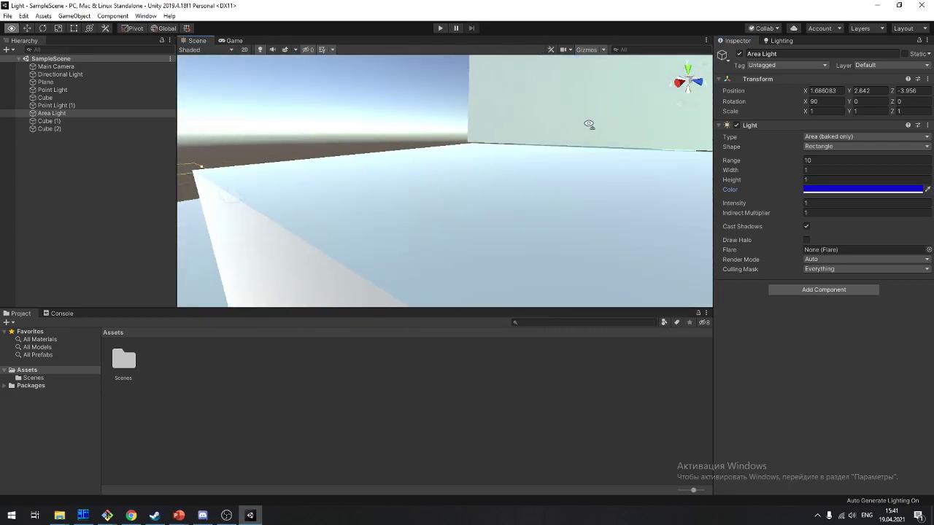
scroll(578, 150, "down", 10)
mouse_move(579, 150)
right_mouse_down()
mouse_move(585, 143)
mouse_move(473, 172)
right_mouse_up()
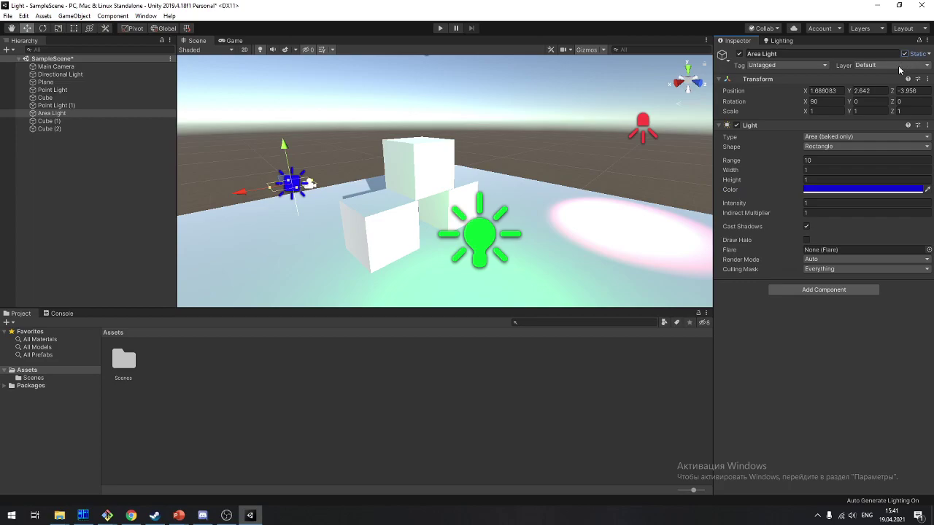
Duplicate Cube (1) into Cube (3) and move it to Z -1.547 beside the stacked cubes
mouse_move(492, 143)
right_mouse_down()
mouse_move(408, 152)
mouse_move(406, 165)
right_mouse_up()
left_click(408, 185)
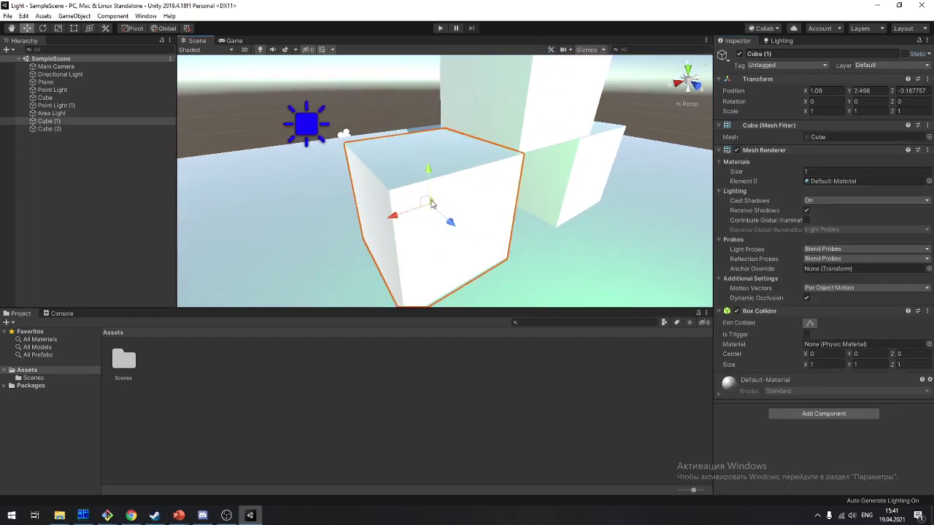
key("ctrl+d")
left_click_drag(436, 216, 391, 172)
right_click_drag(391, 172, 368, 140)
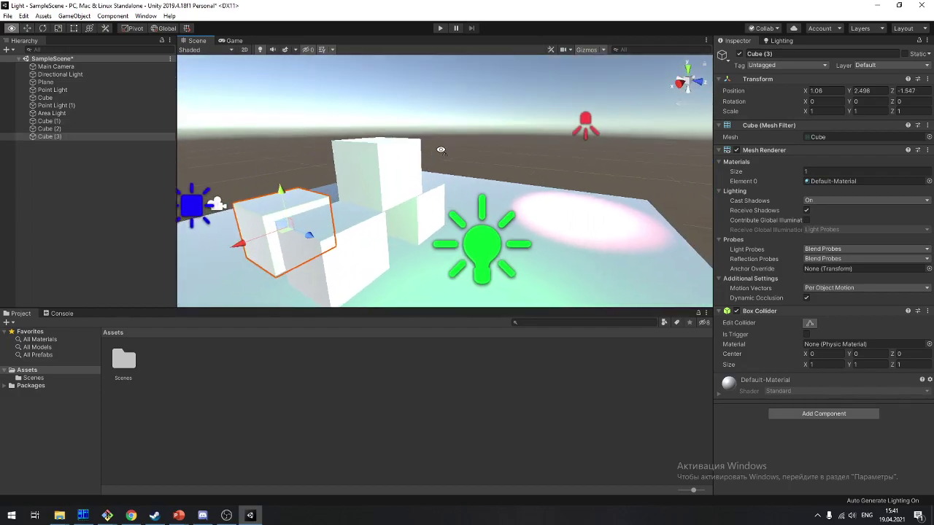
left_click(368, 140)
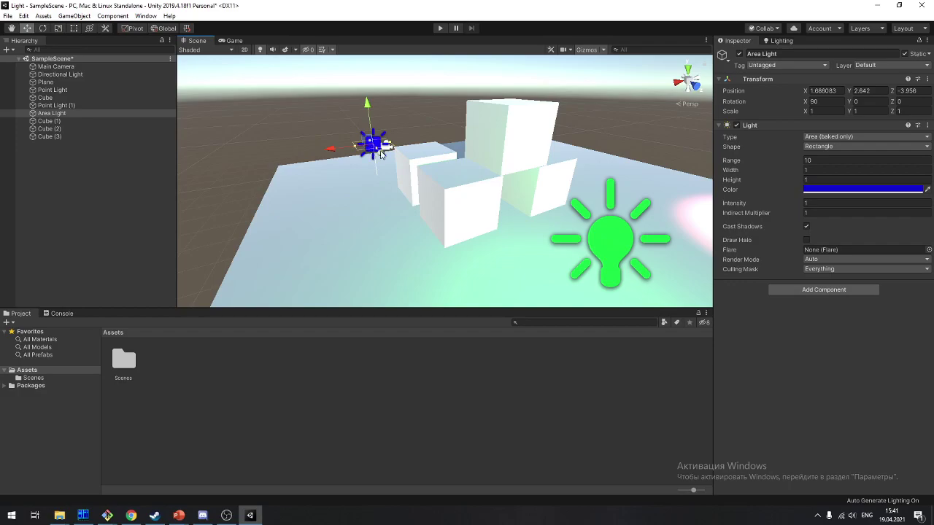
Move the Area Light beside the cubes and rotate it sideways to about (2.9, -90, -90)
left_click_drag(379, 151, 388, 172)
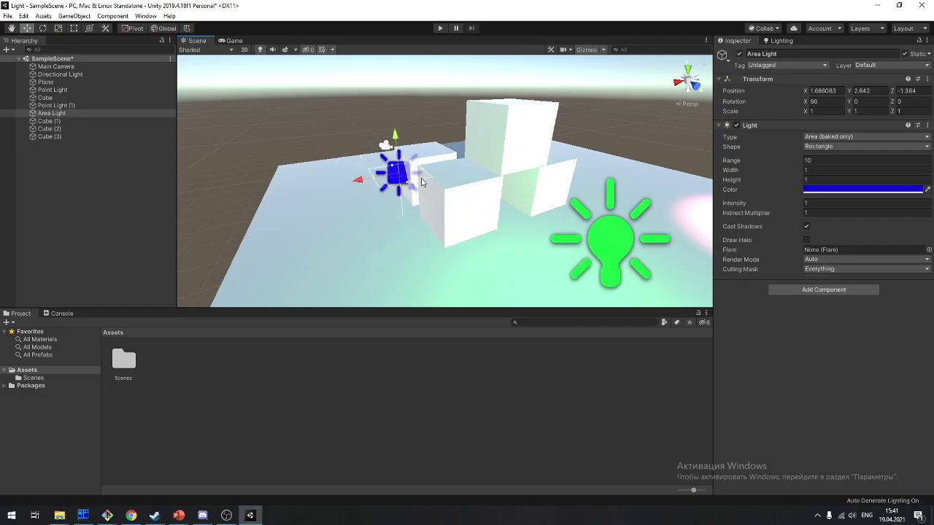
key("e")
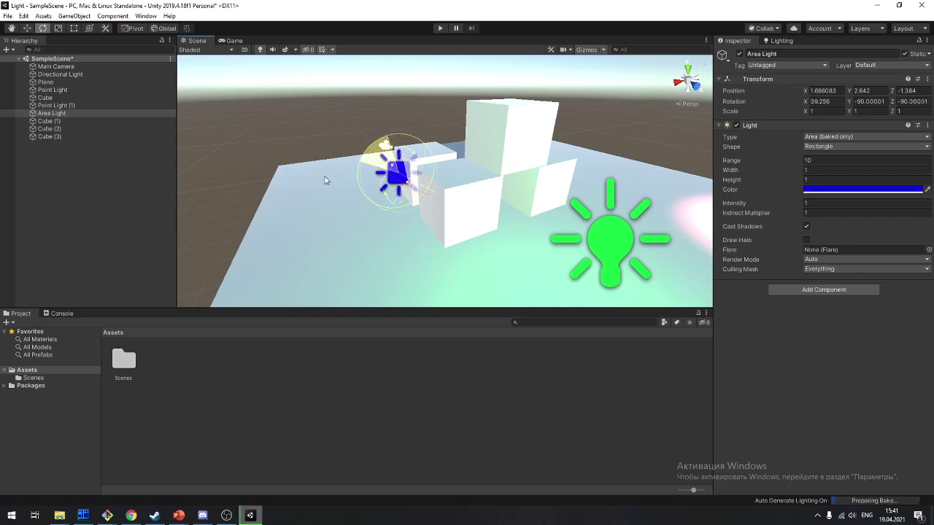
left_click_drag(387, 140, 338, 211)
scroll(501, 164, "up", 2)
scroll(491, 163, "up", 3)
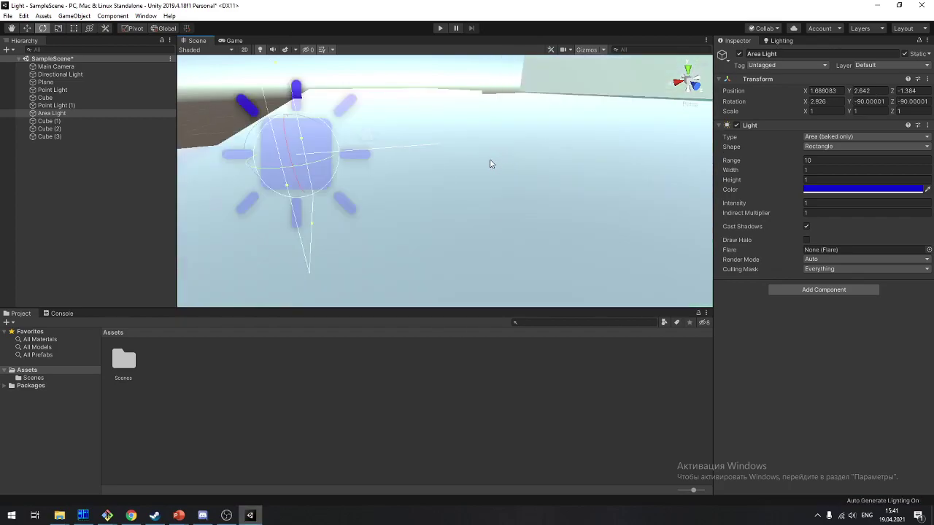
scroll(493, 139, "down", 2)
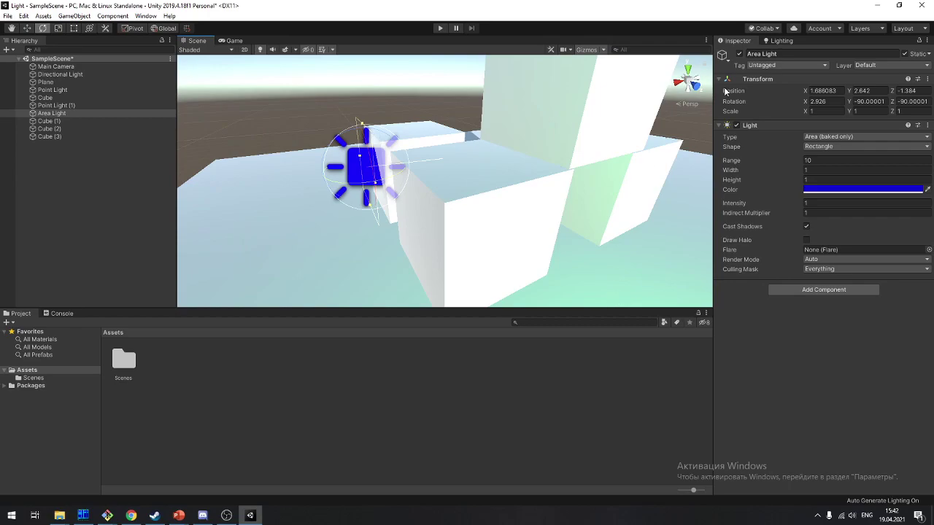
key("q")
mouse_move(467, 243)
left_mouse_down("alt")
mouse_move(573, 234)
mouse_move(528, 234)
left_mouse_up("alt")
Nudge the Area Light closer to the cubes, to X 2.176 and Z -0.898
key("w")
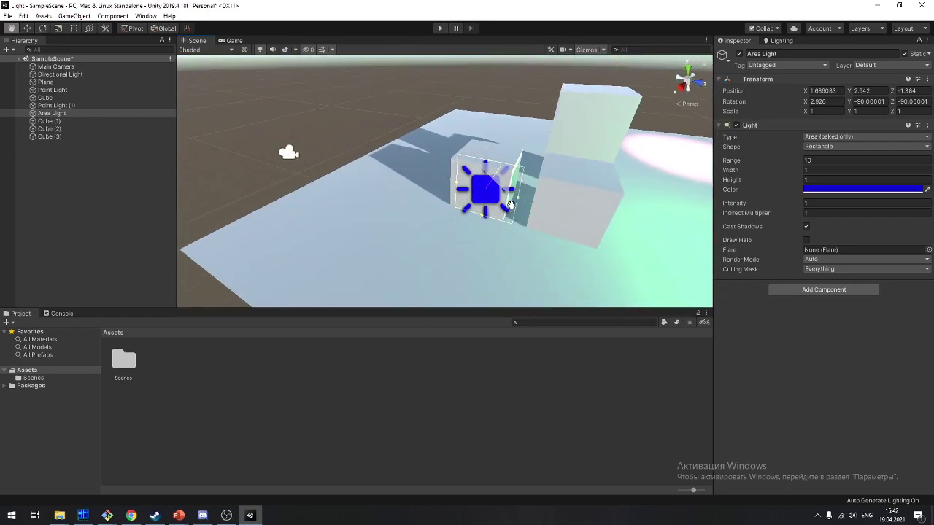
mouse_move(522, 198)
left_mouse_down()
mouse_move(508, 232)
mouse_move(436, 204)
left_mouse_up()
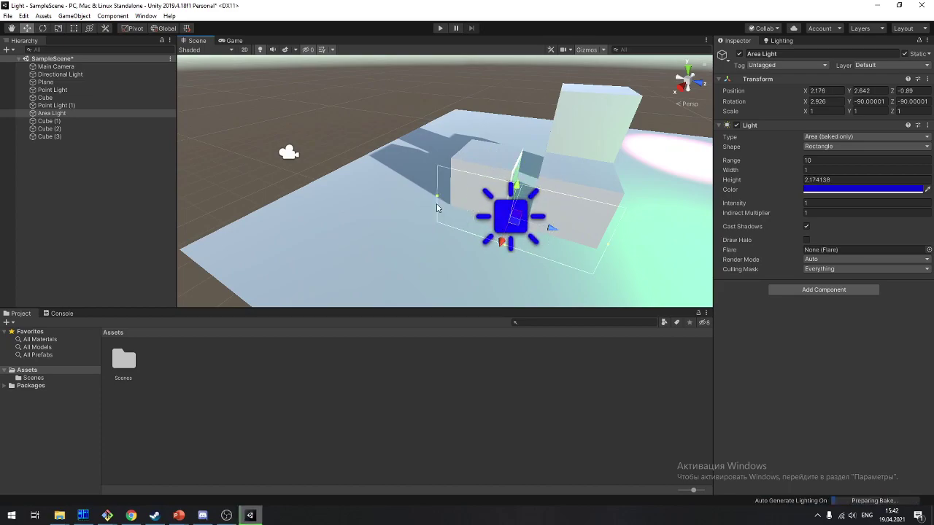
mouse_move(708, 183)
left_mouse_down("alt")
mouse_move(399, 187)
mouse_move(417, 211)
left_mouse_up("alt")
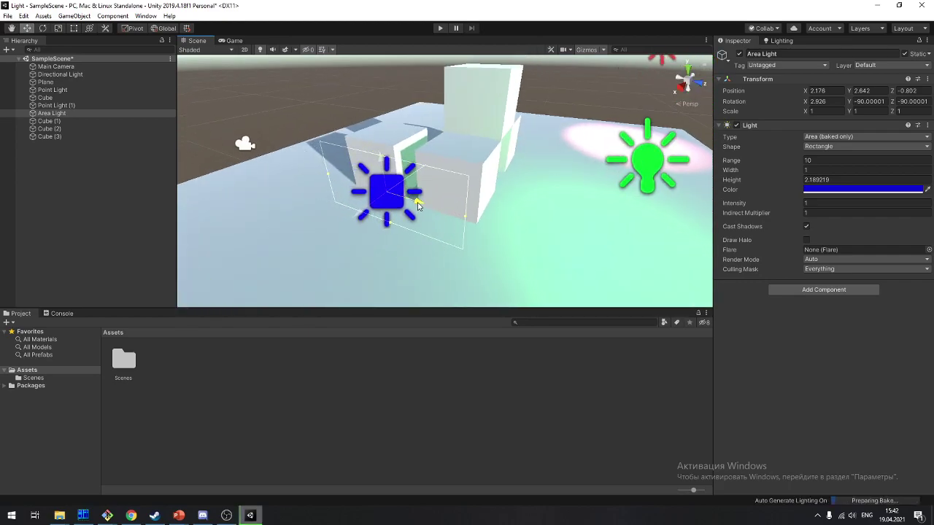
left_click(681, 88)
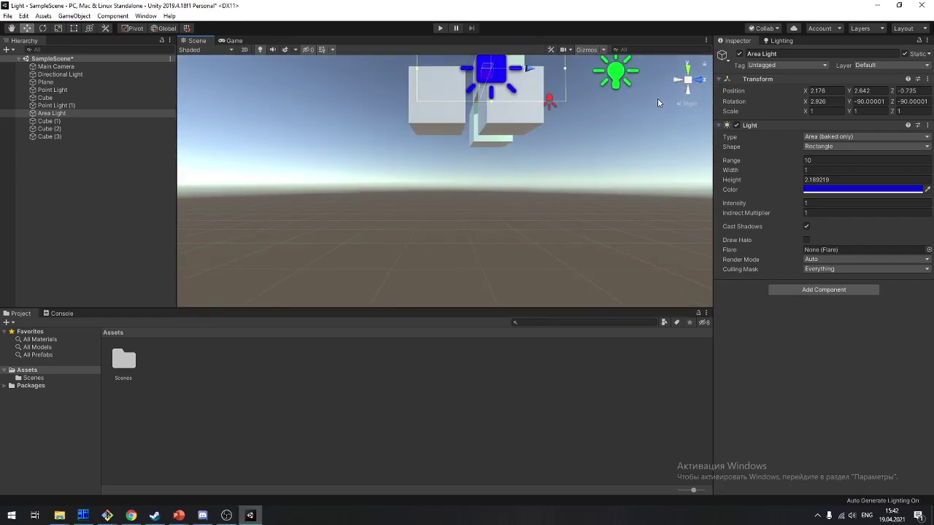
left_click_drag(493, 201, 469, 200)
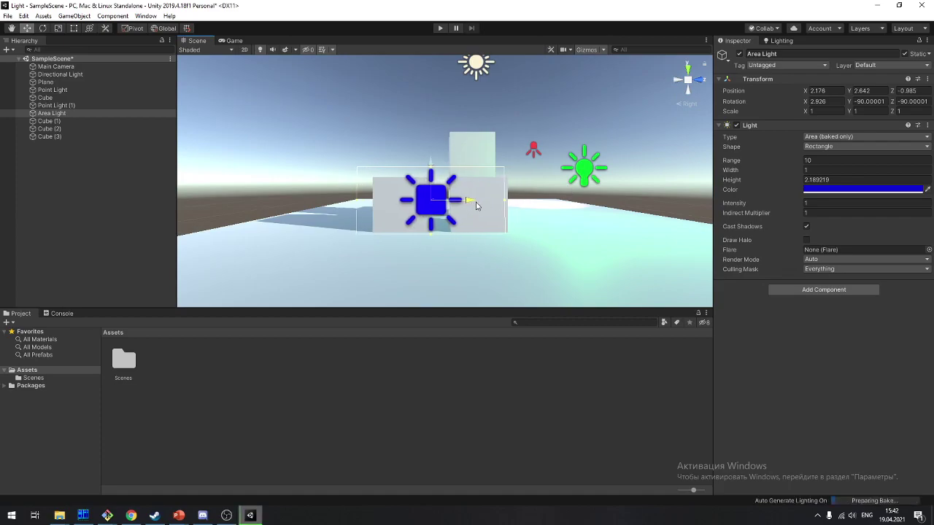
scroll(596, 135, "up", 5)
left_click_drag(592, 128, 406, 146, "alt")
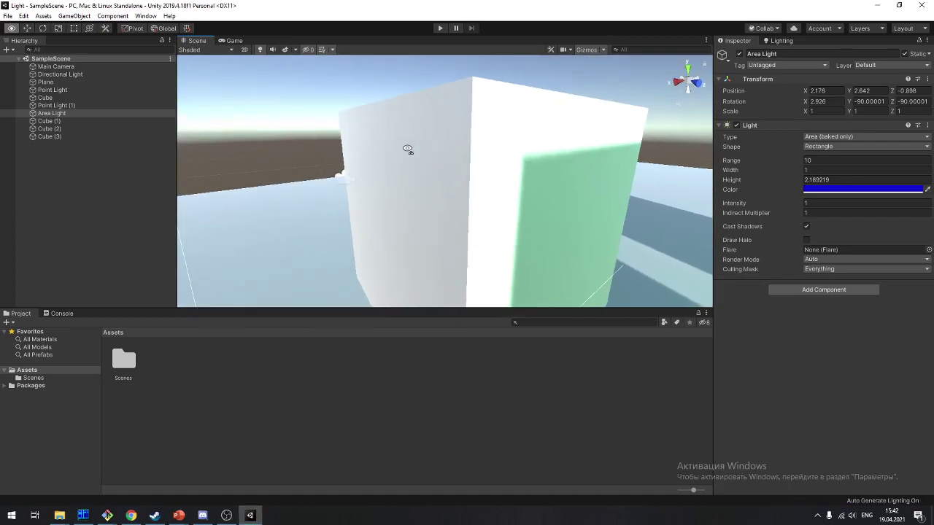
scroll(424, 167, "down", 10)
left_click_drag(598, 130, 402, 208, "alt")
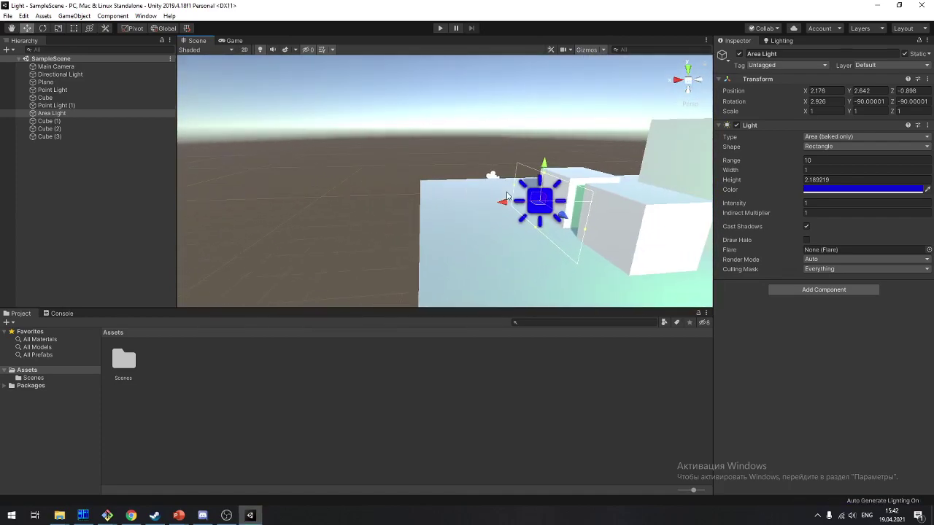
Mark Cube (3) as Static so it takes part in the baked lighting
left_click(450, 196)
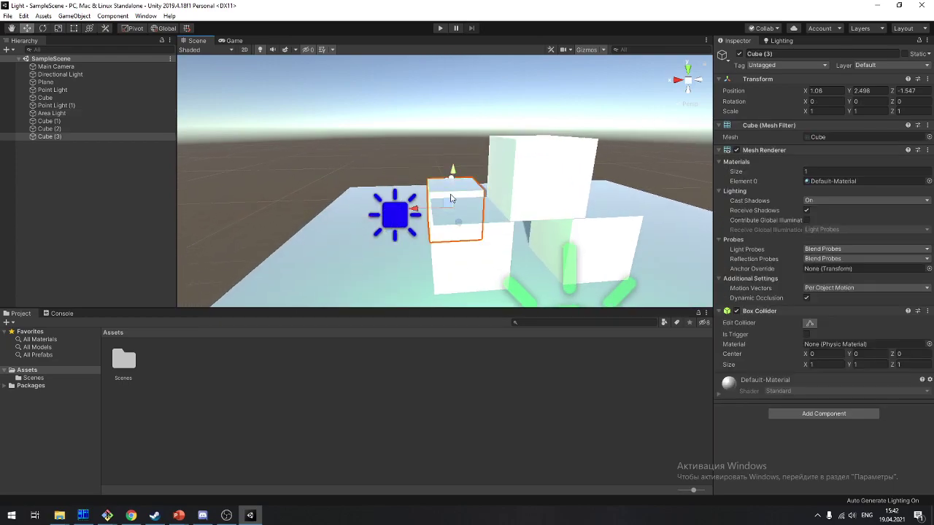
left_click(904, 54)
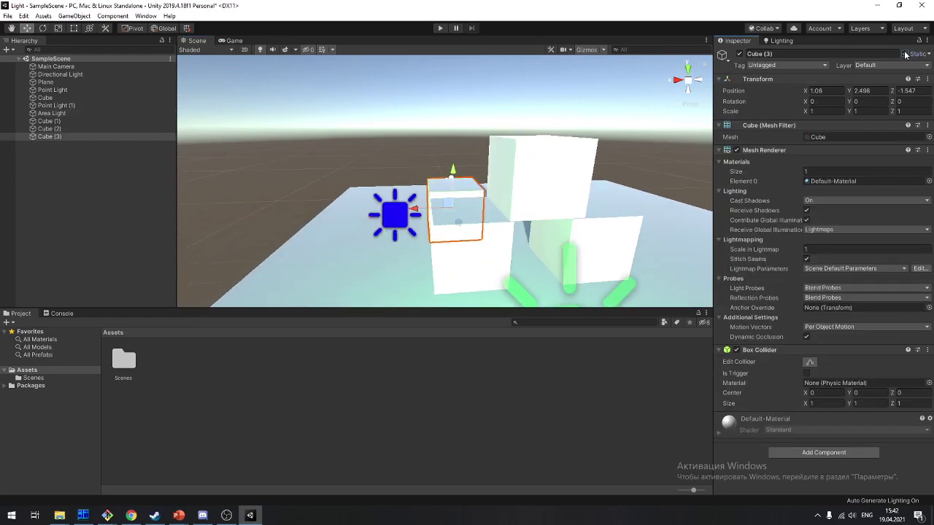
scroll(363, 220, "up", 3)
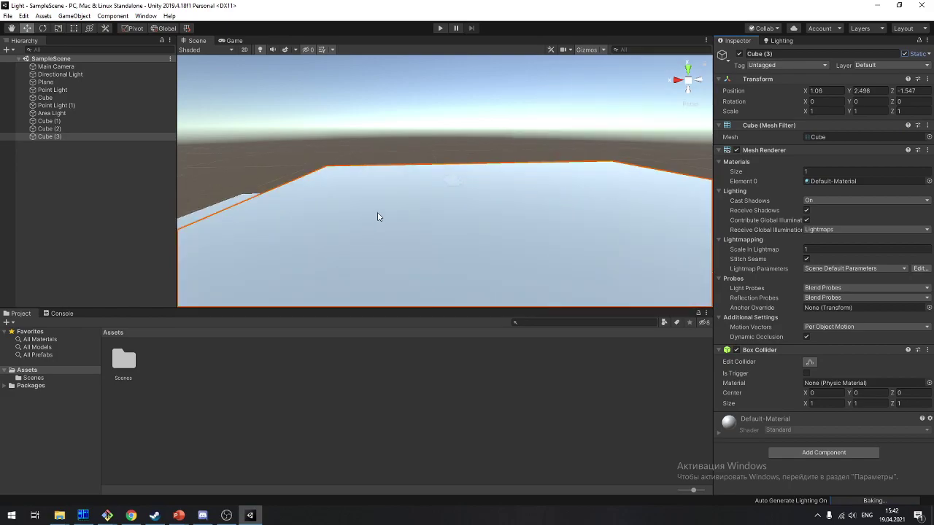
left_click_drag(406, 206, 328, 211, "alt")
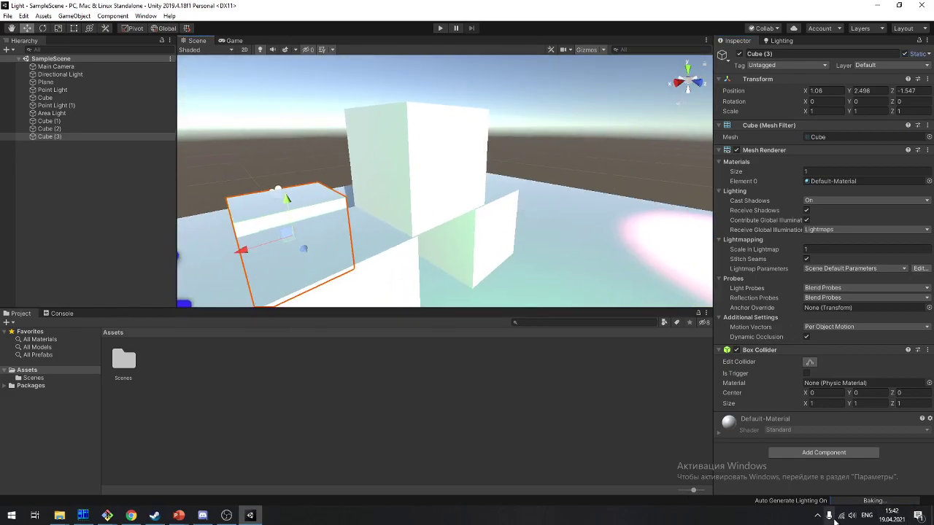
mouse_move(624, 260)
left_mouse_down("alt")
mouse_move(364, 110)
mouse_move(542, 209)
mouse_move(423, 305)
left_mouse_up("alt")
scroll(542, 209, "up", 2)
scroll(542, 210, "up", 2)
scroll(542, 210, "down", 2)
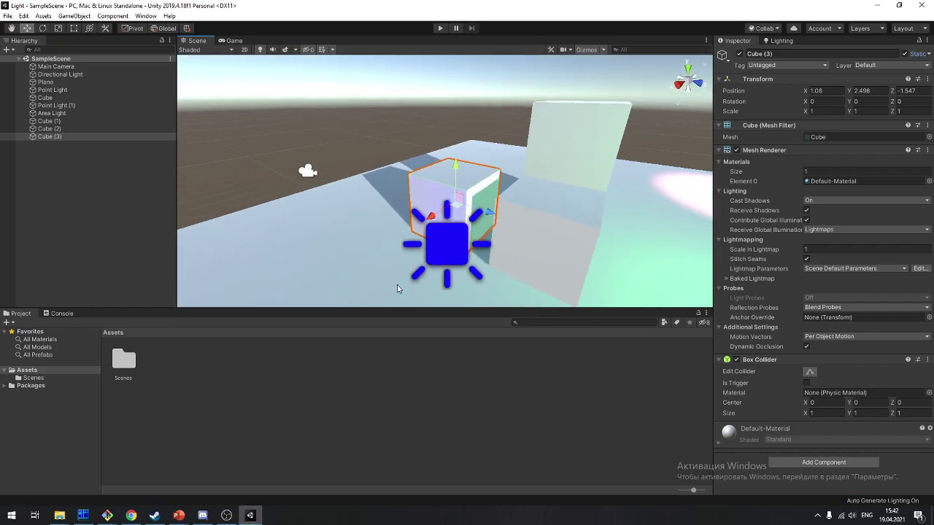
Orbit around the cubes and blue Area Light to check the finished bake
left_click_drag(496, 221, 437, 249, "alt")
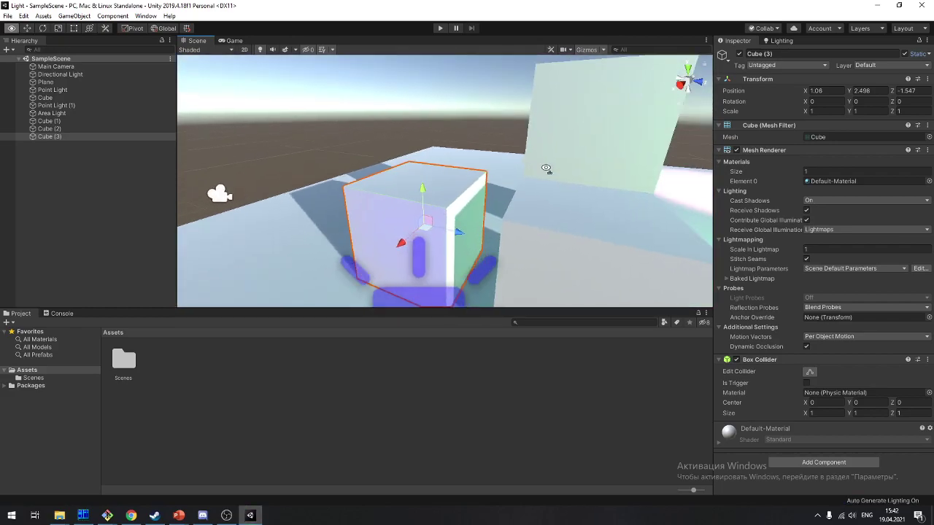
left_click(436, 249)
left_click_drag(507, 258, 596, 255, "alt")
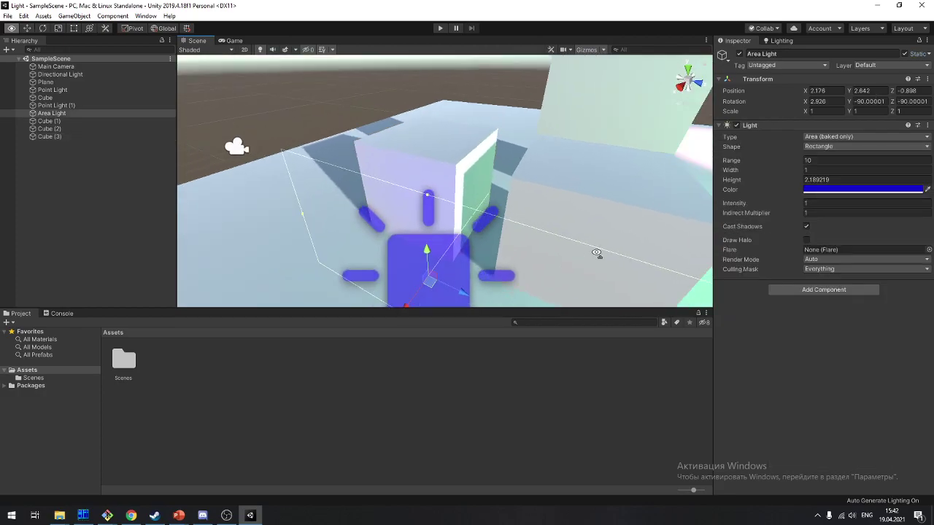
scroll(578, 262, "down", 5)
left_click_drag(454, 254, 649, 245, "alt")
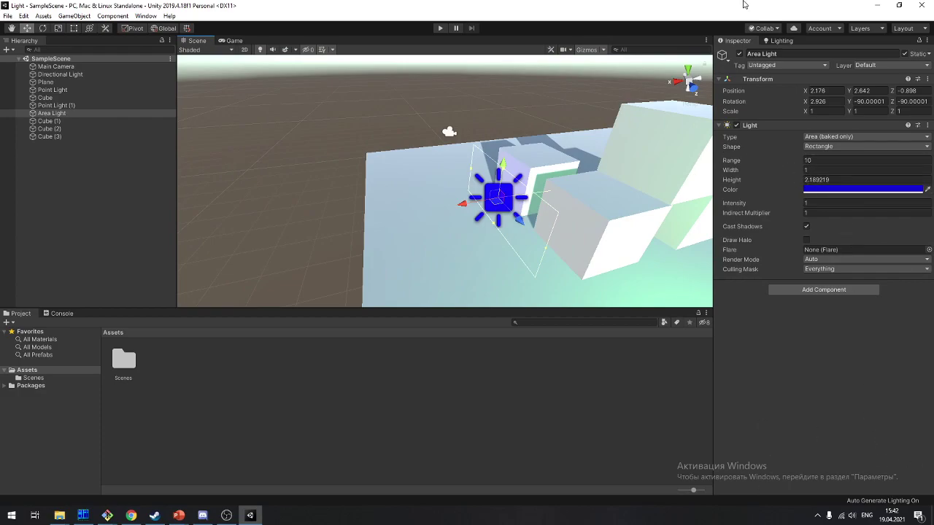
Preview the 128x128 baked lightmap (index 0) in a floating window beside the scene
left_click(780, 41)
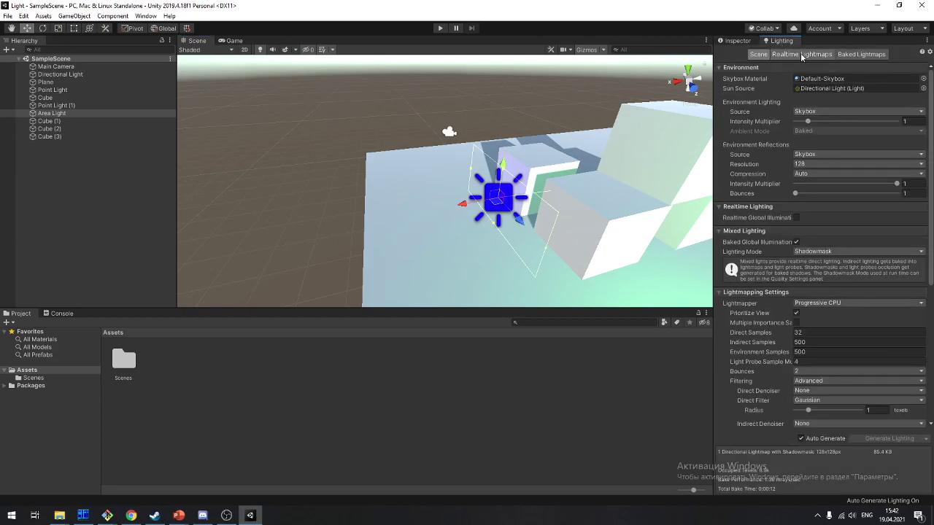
left_click(876, 55)
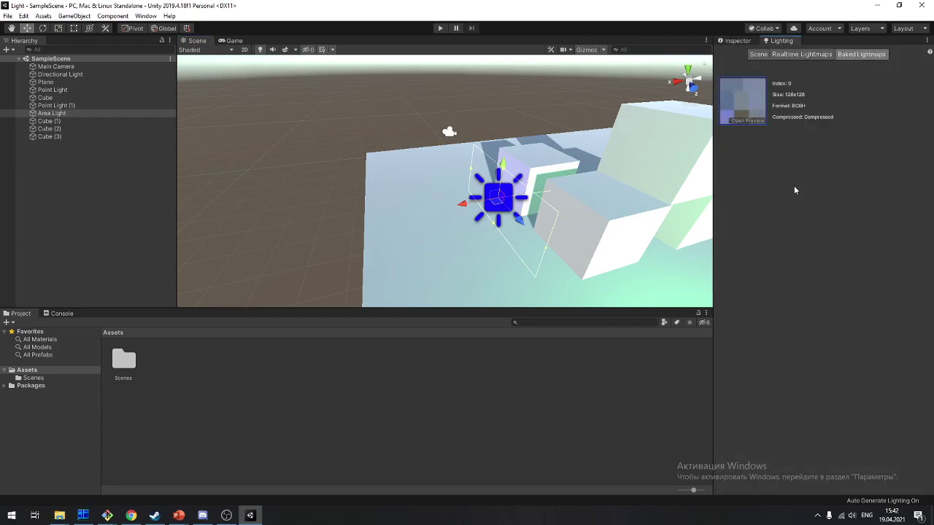
left_click(746, 122)
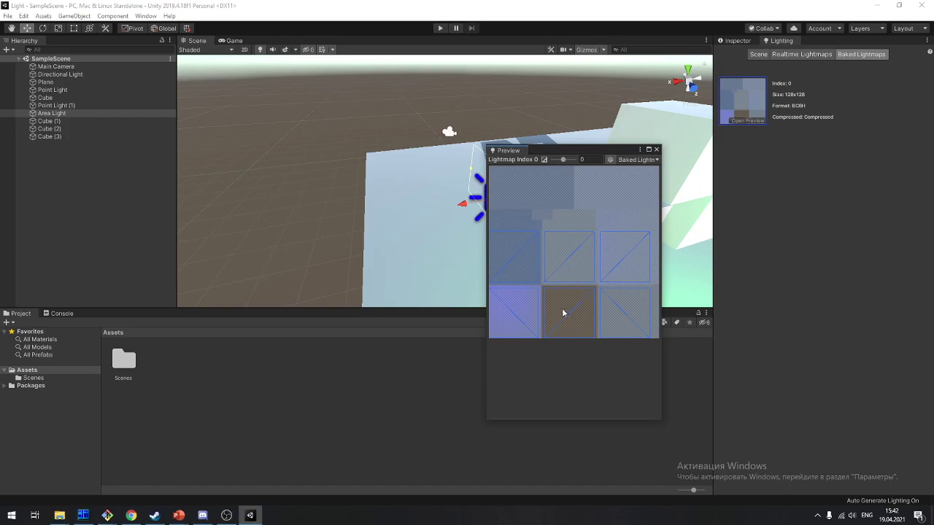
left_click_drag(688, 147, 784, 161)
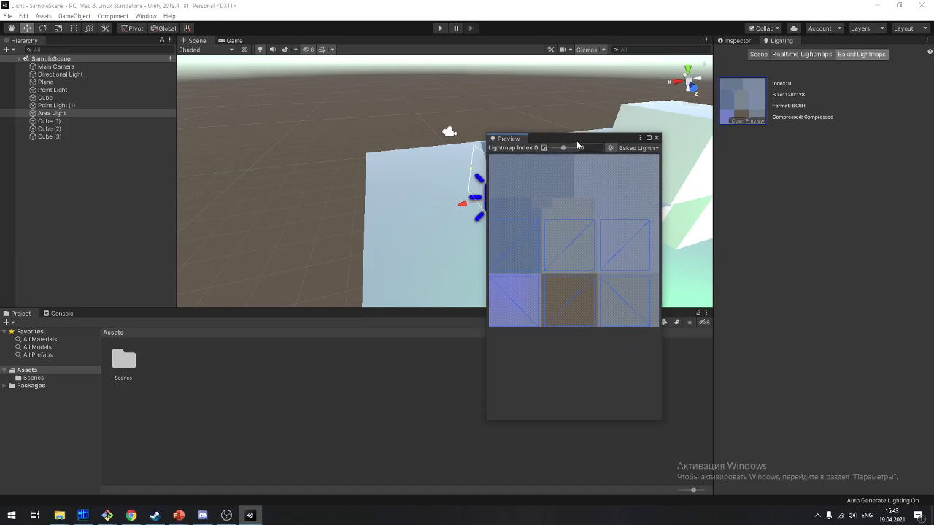
left_click_drag(577, 142, 731, 145)
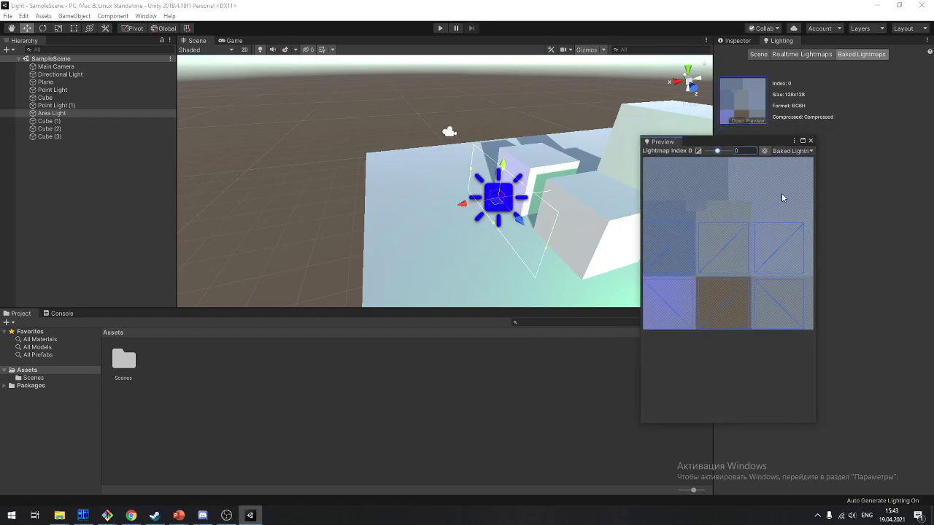
Close the lightmap preview and return to the Area Light's Inspector settings
scroll(770, 292, "up", 3)
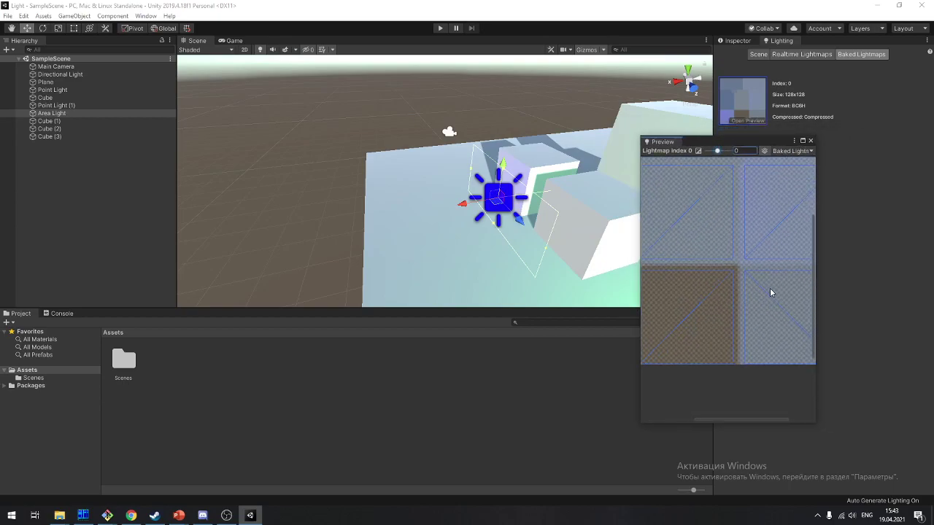
scroll(770, 288, "down", 4)
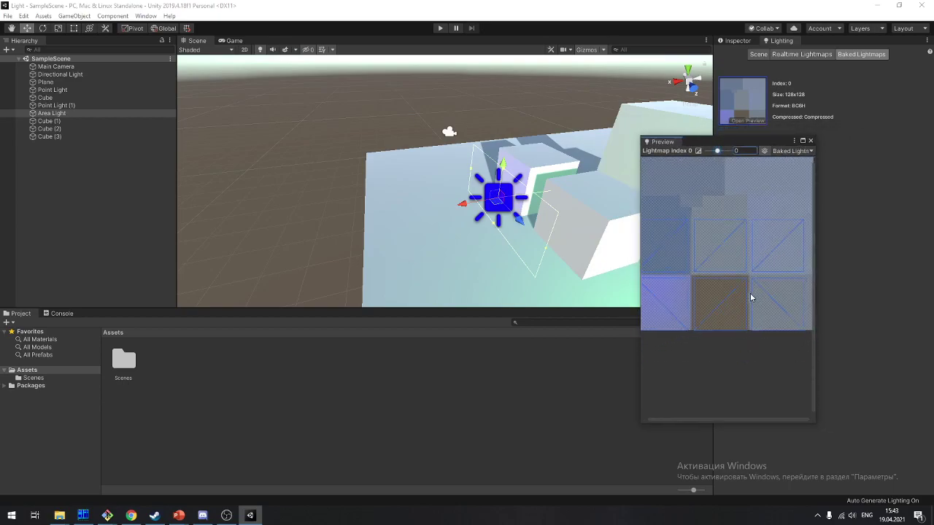
left_click(811, 141)
left_click(741, 43)
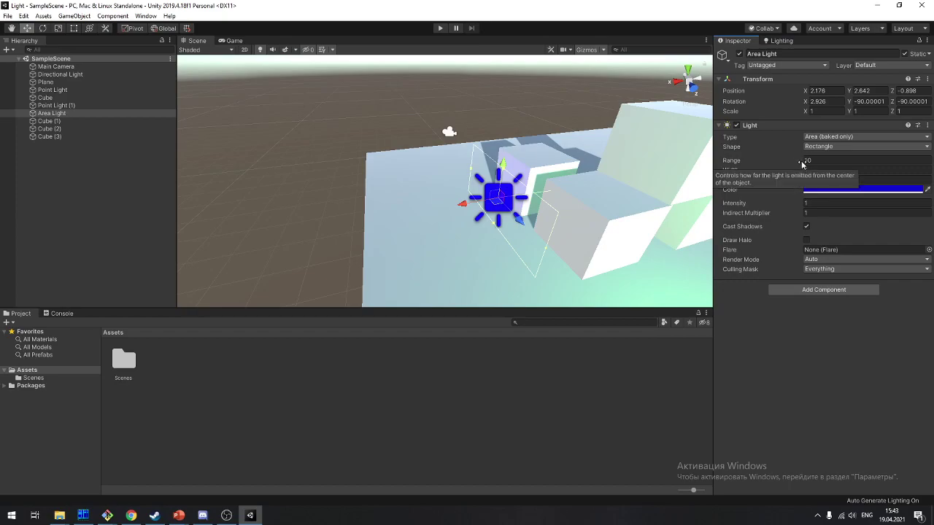
Give the blue Area Light a range of 21.77 and an intensity of 5
left_click_drag(800, 161, 811, 159)
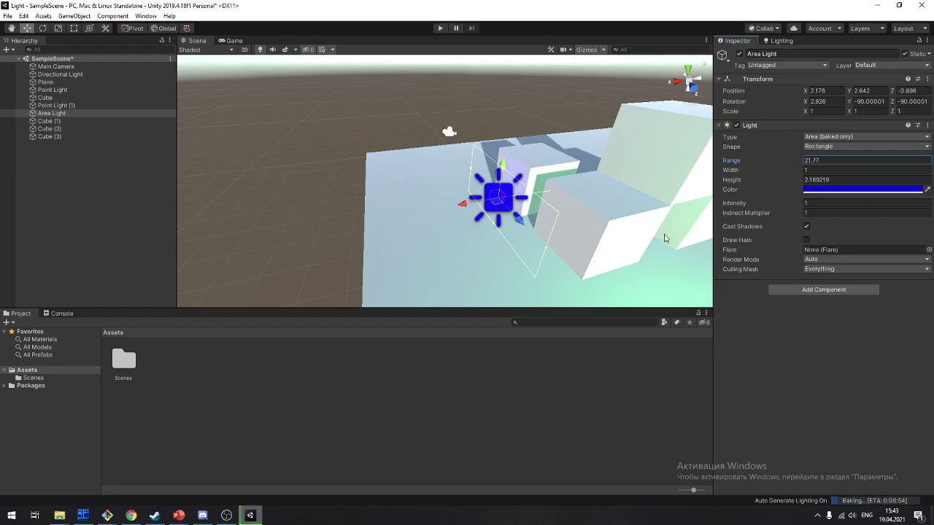
left_click(814, 202)
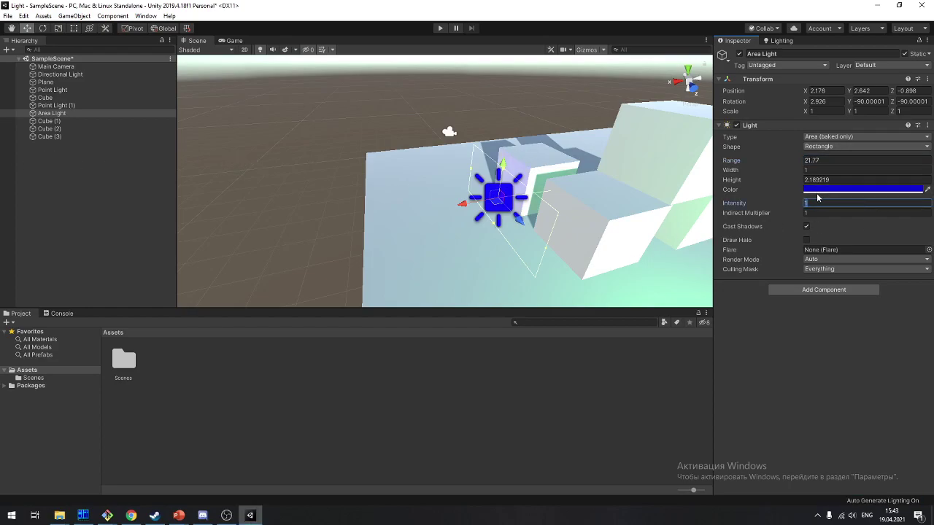
type("5")
key("Return")
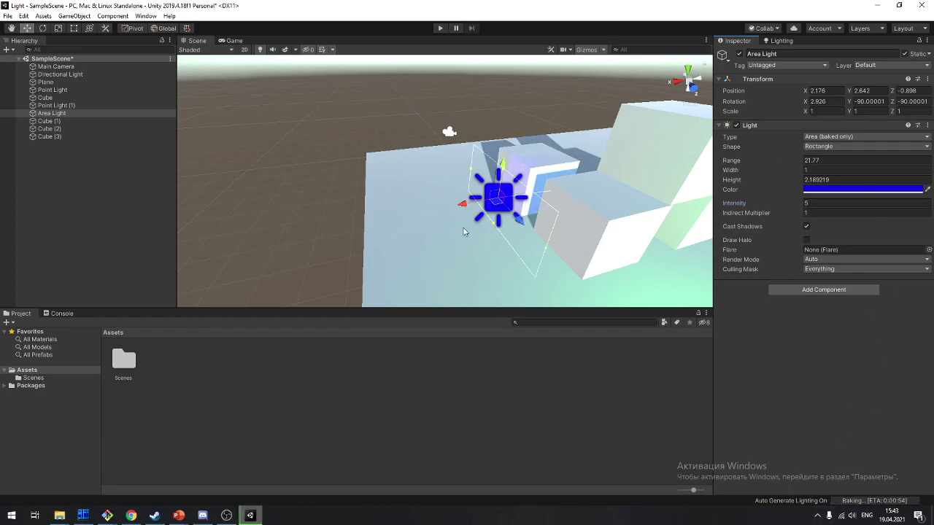
scroll(496, 154, "up", 5)
scroll(496, 154, "down", 5)
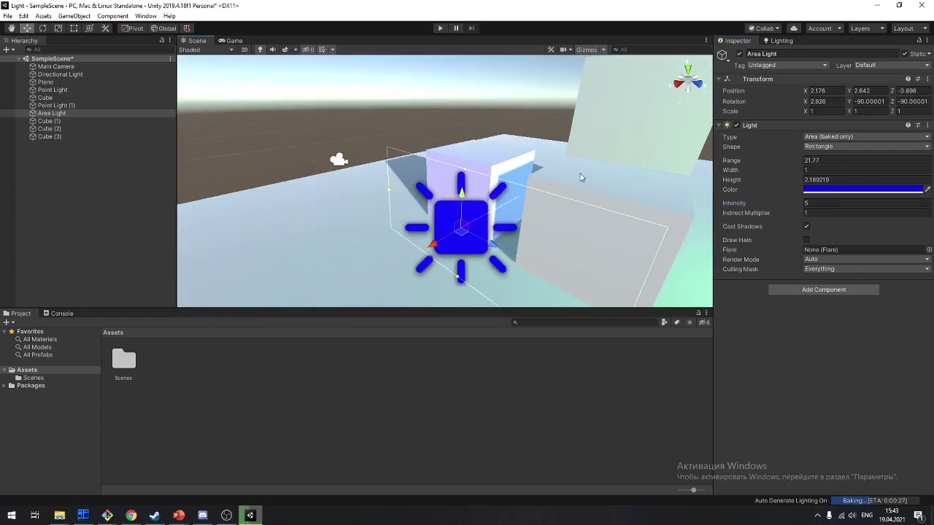
Orbit around the blue area light and select Cube (1)
left_click_drag(497, 154, 701, 149, "alt")
scroll(533, 181, "down", 5)
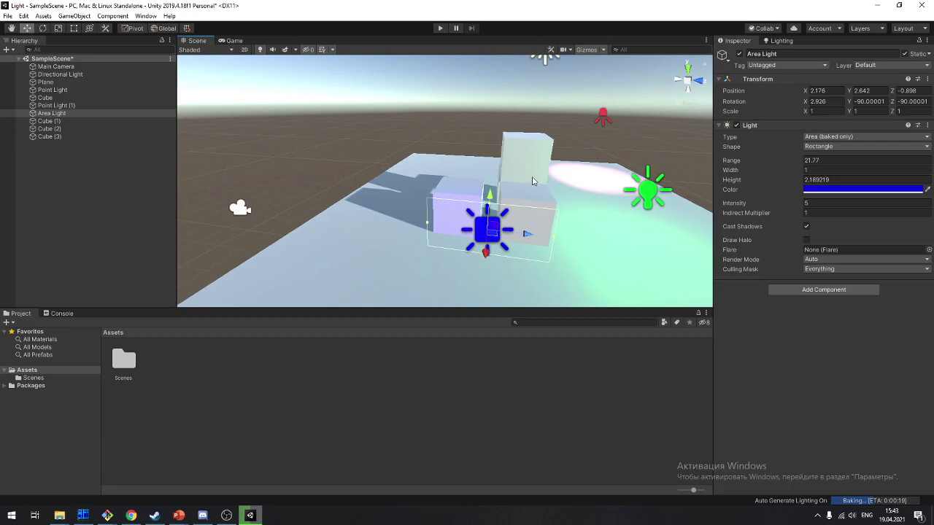
left_click(520, 191)
left_click_drag(519, 191, 515, 182, "alt")
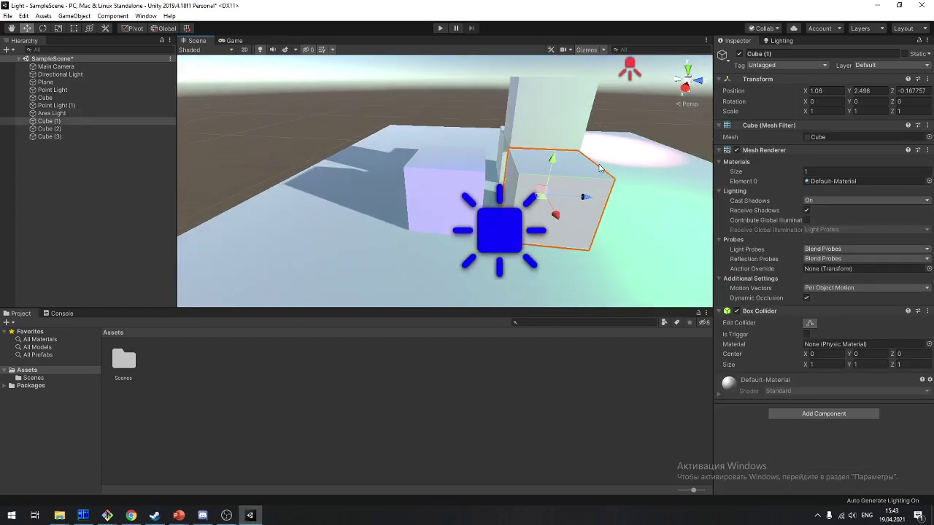
mouse_move(529, 262)
left_mouse_down("alt")
mouse_move(546, 156)
mouse_move(465, 190)
left_mouse_up("alt")
scroll(545, 157, "down", 5)
scroll(466, 190, "up", 5)
scroll(466, 190, "down", 3)
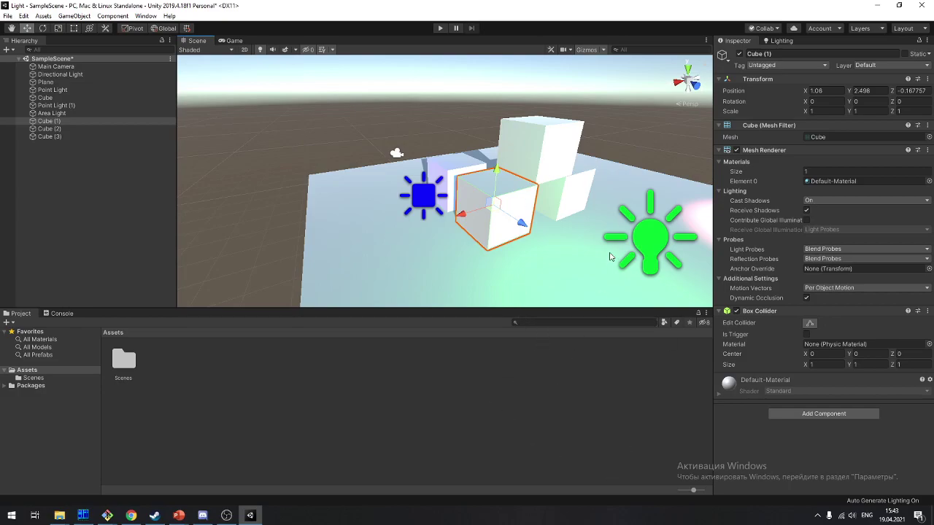
mouse_move(540, 264)
right_mouse_down()
mouse_move(497, 156)
mouse_move(679, 164)
mouse_move(572, 205)
right_mouse_up()
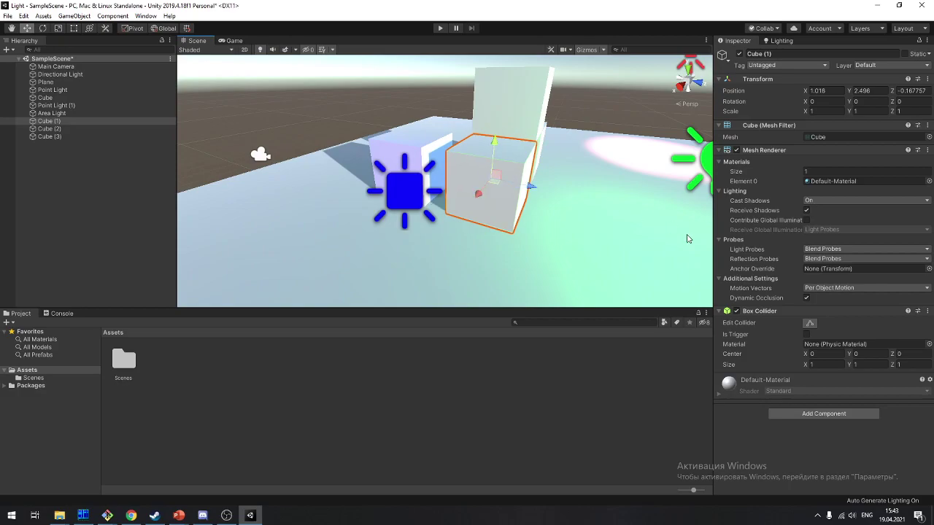
middle_click_drag(573, 206, 421, 186)
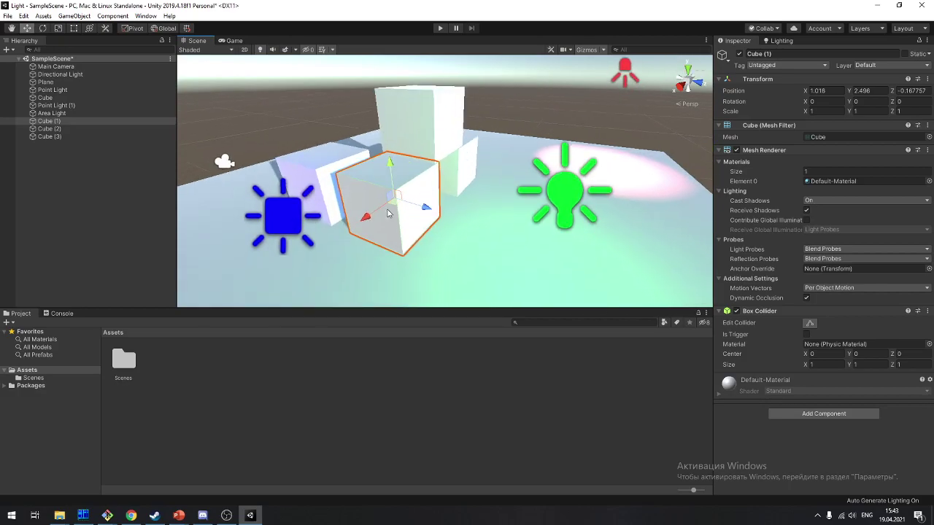
Select the green Point Light (1) and red Point Light together and mark both Static
left_click(357, 215)
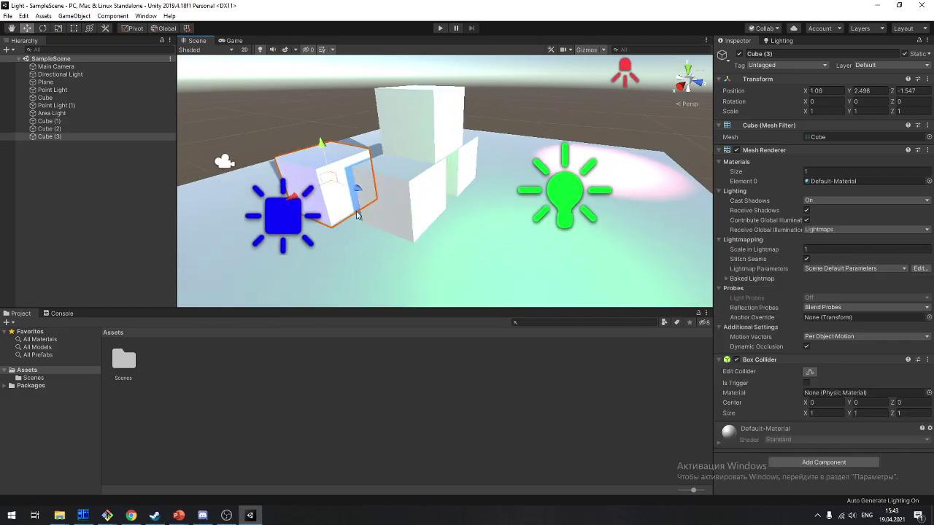
scroll(501, 217, "down", 5)
right_click_drag(500, 217, 432, 216)
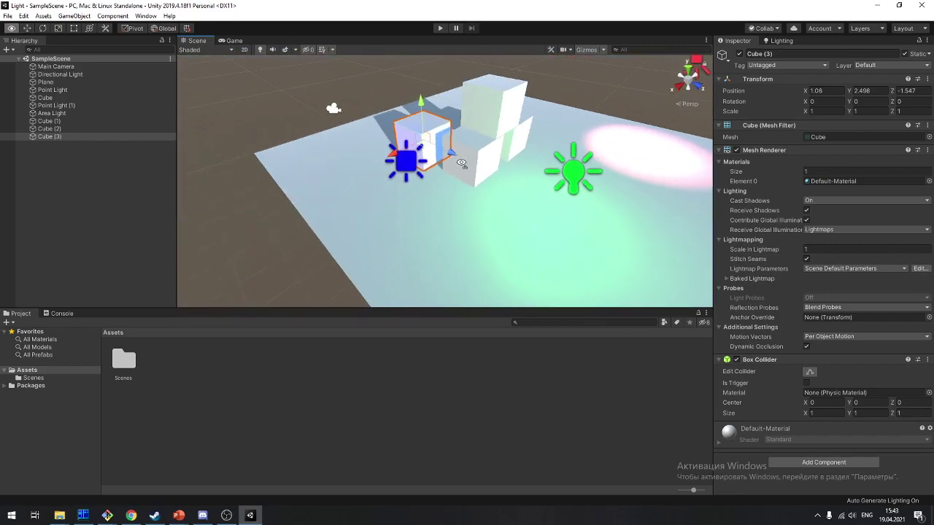
right_click_drag(475, 179, 537, 185)
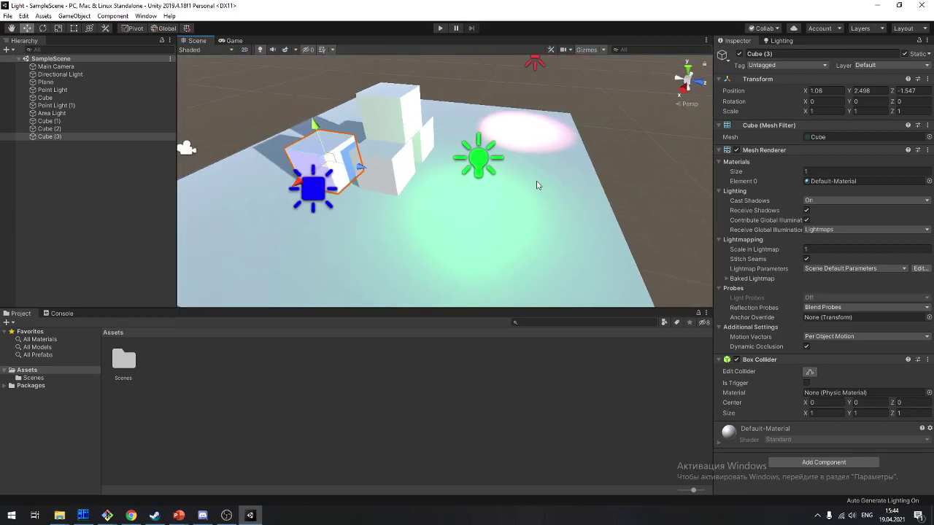
left_click(479, 159)
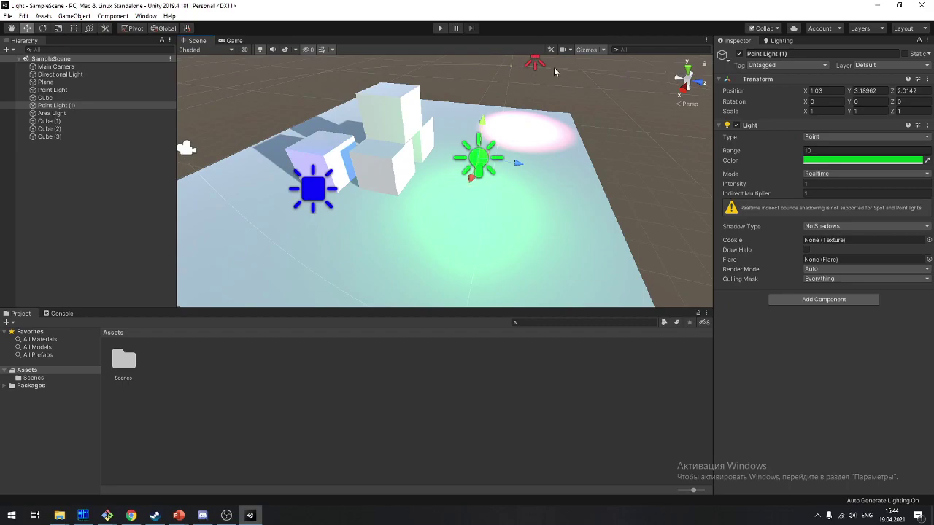
middle_click_drag(564, 168, 371, 186)
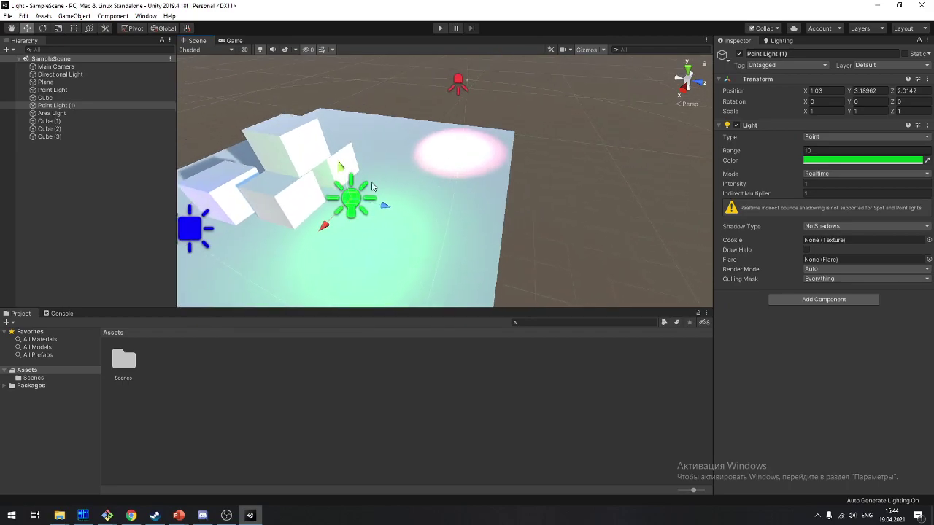
left_click(457, 78, "shift")
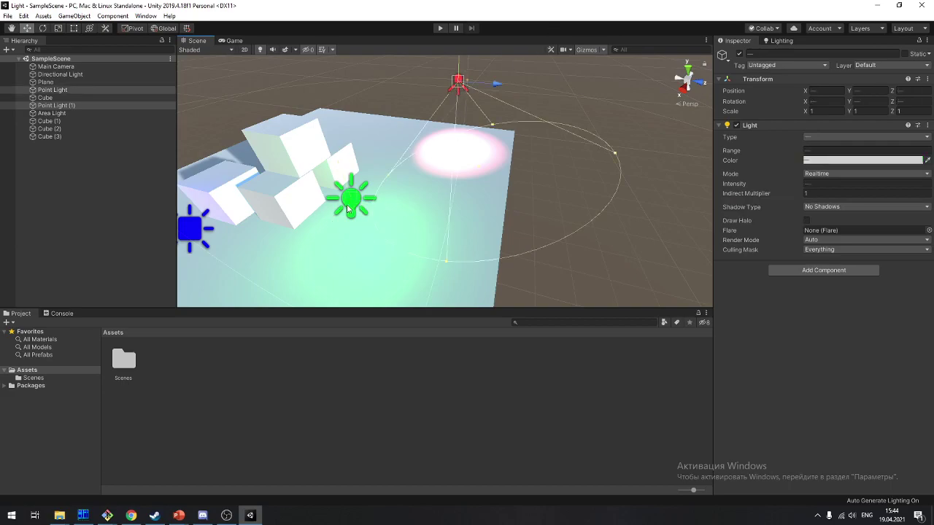
left_click(904, 54)
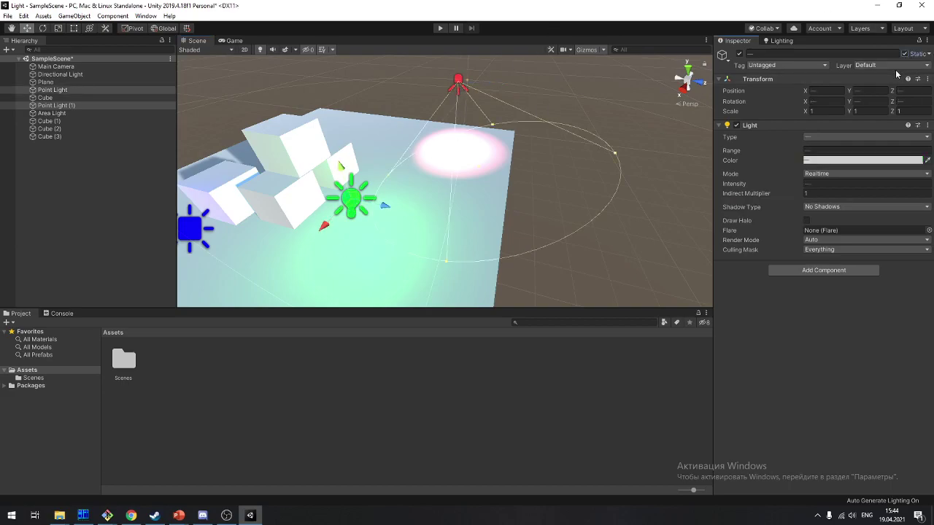
Mark the Plane as Static for lightmapping
left_click(464, 288)
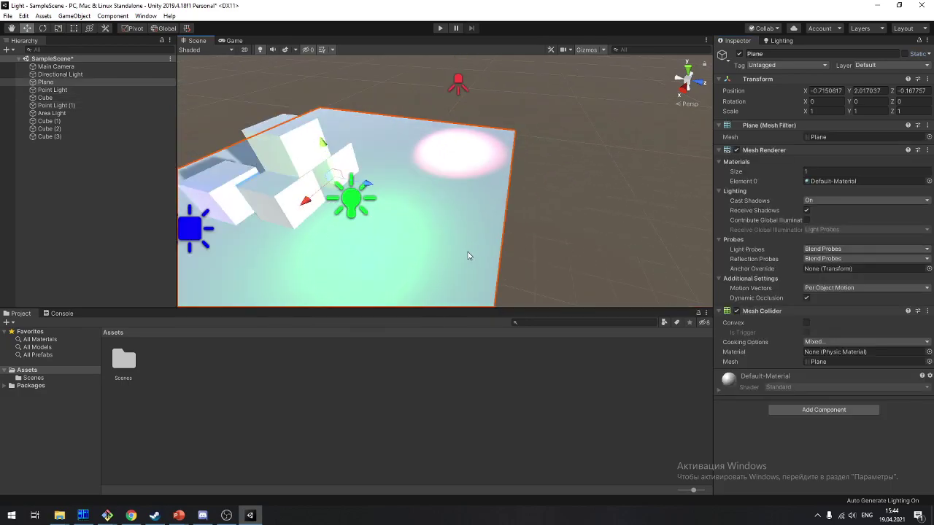
middle_click_drag(473, 248, 492, 216)
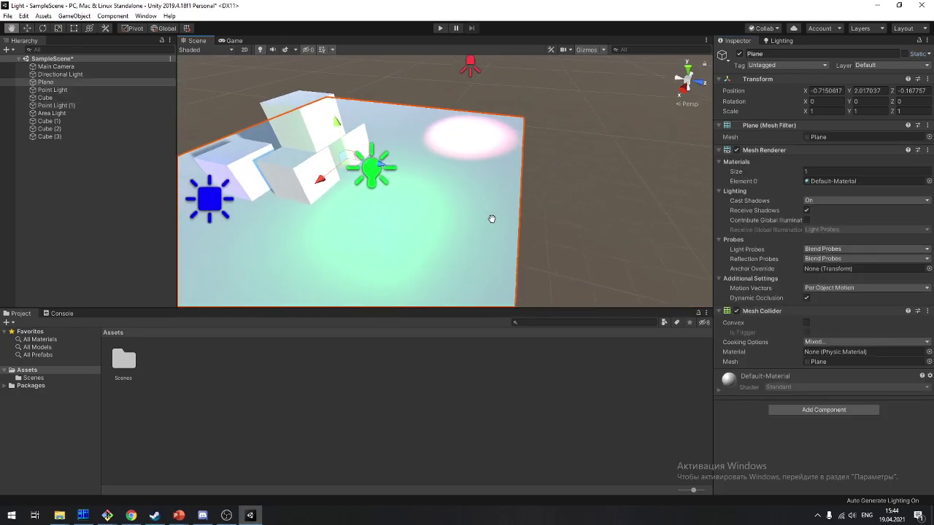
left_click(918, 54)
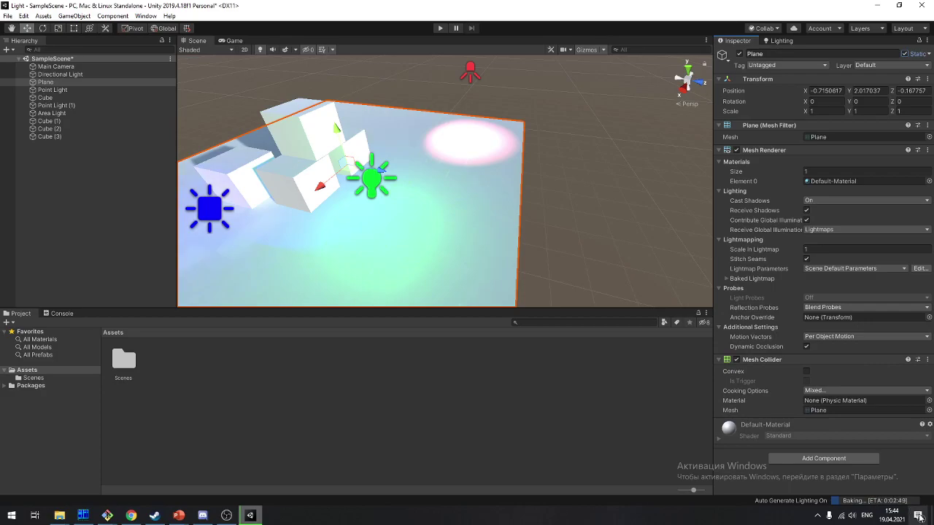
Preview the newly baked lightmap in Lighting > Baked Lightmaps, then close the preview
scroll(367, 176, "up", 2)
scroll(367, 175, "up", 2)
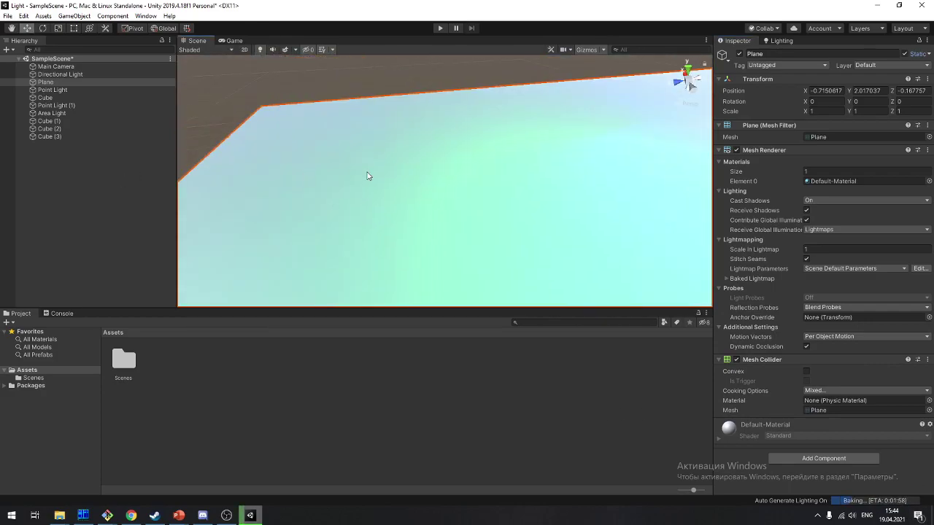
scroll(367, 176, "down", 5)
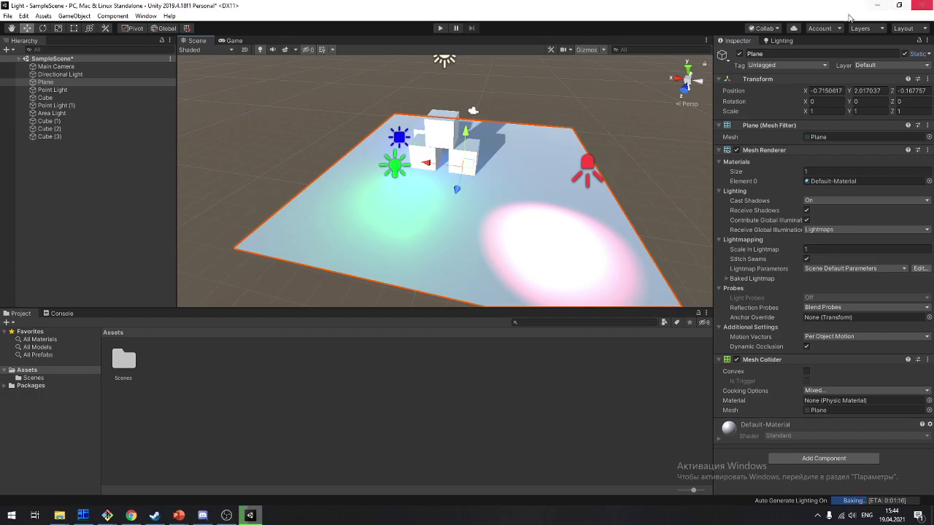
left_click(789, 41)
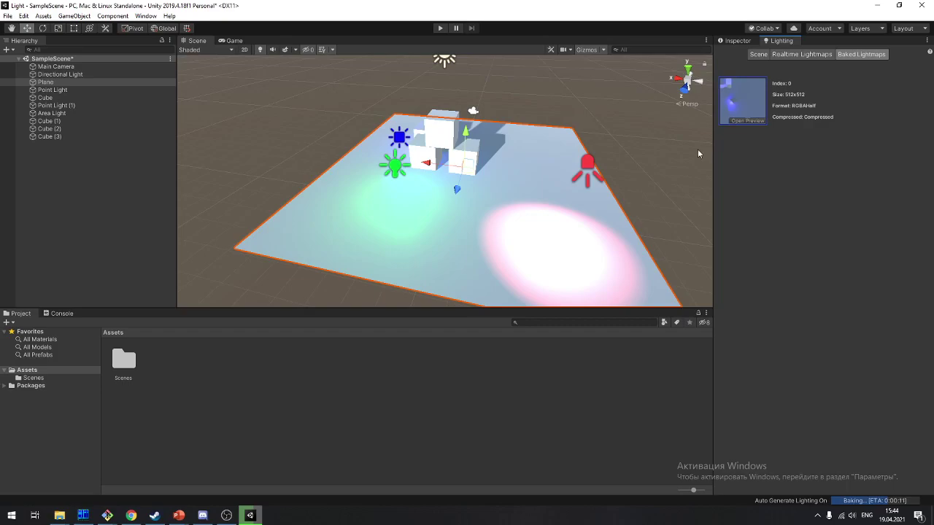
left_click(749, 121)
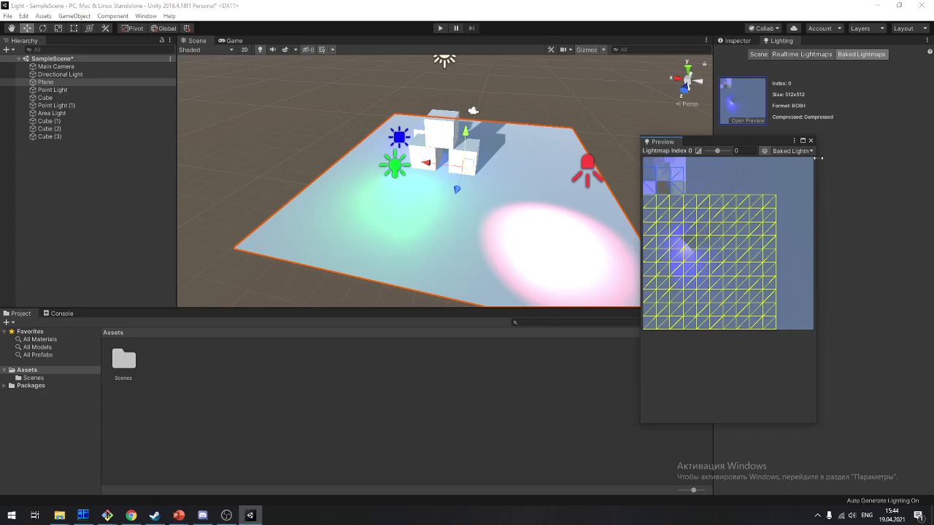
left_click(810, 140)
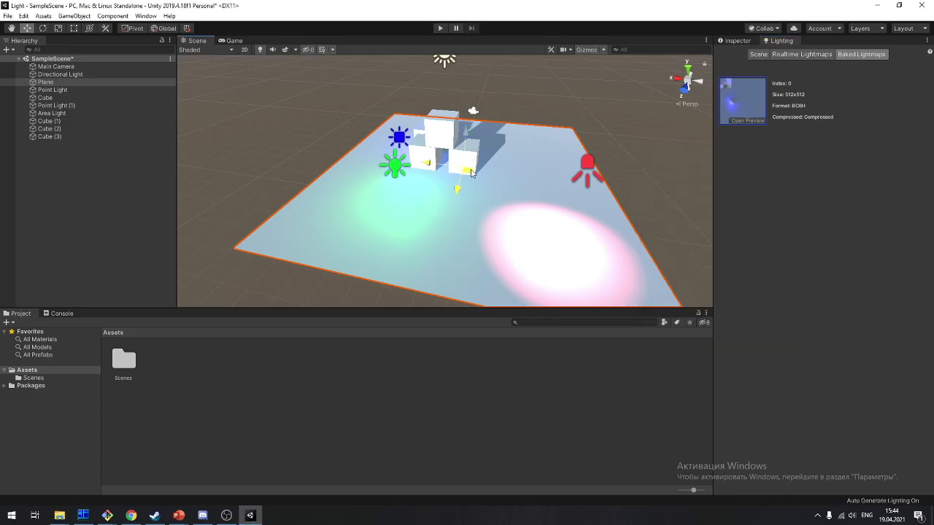
Return to the Inspector with the green Point Light (1) selected
left_click(508, 221)
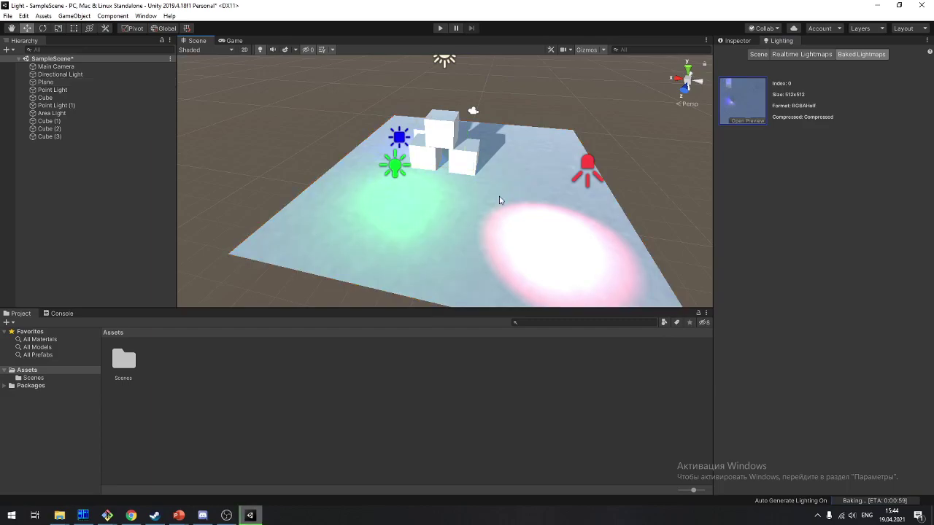
left_click(735, 41)
left_click(69, 106)
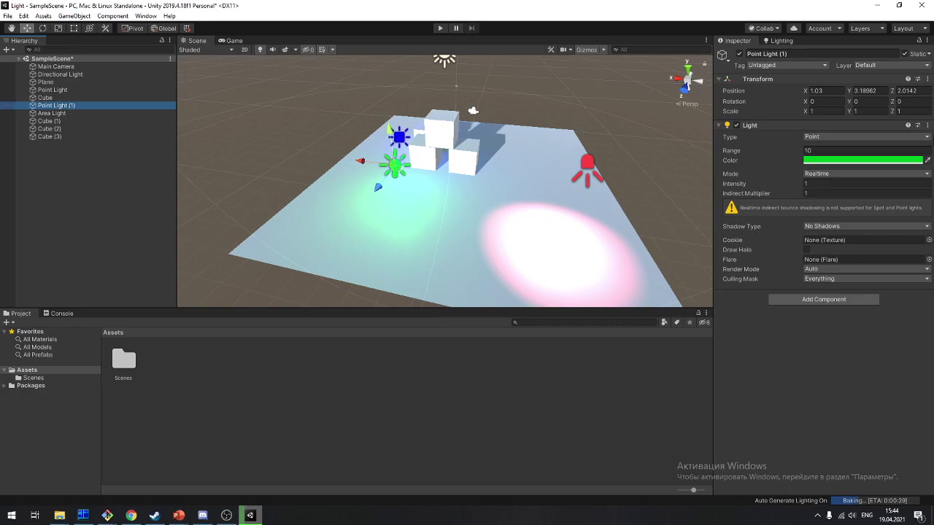
Set the green Point Light (1) and the red spot light to Baked, then preview the lightmap
left_click(866, 175)
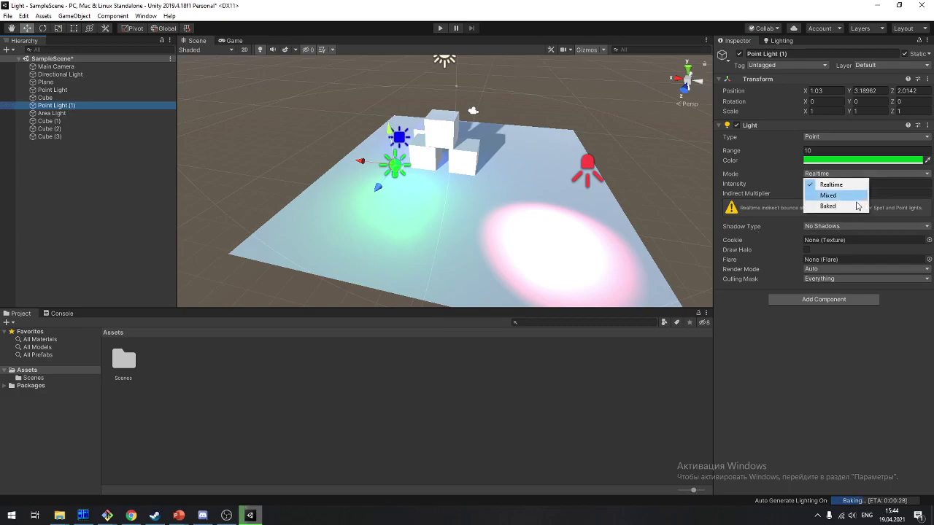
left_click(857, 206)
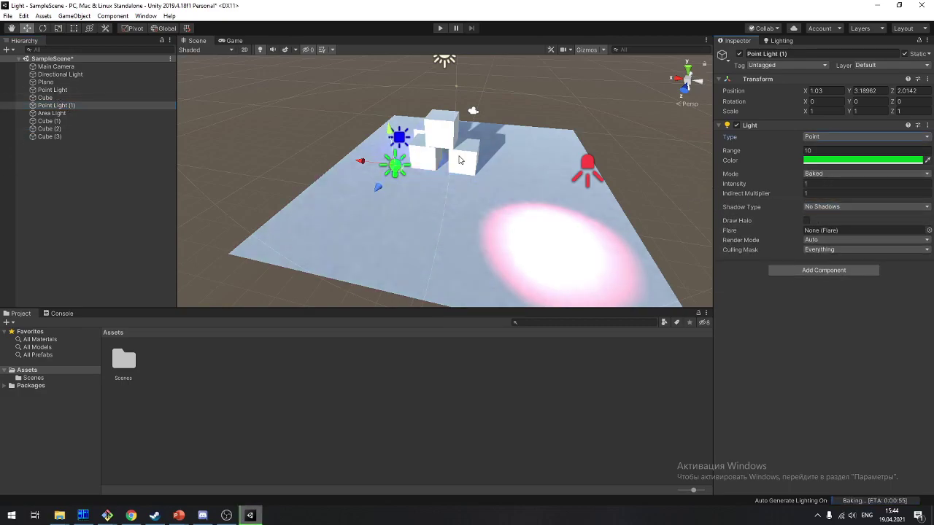
left_click(588, 169)
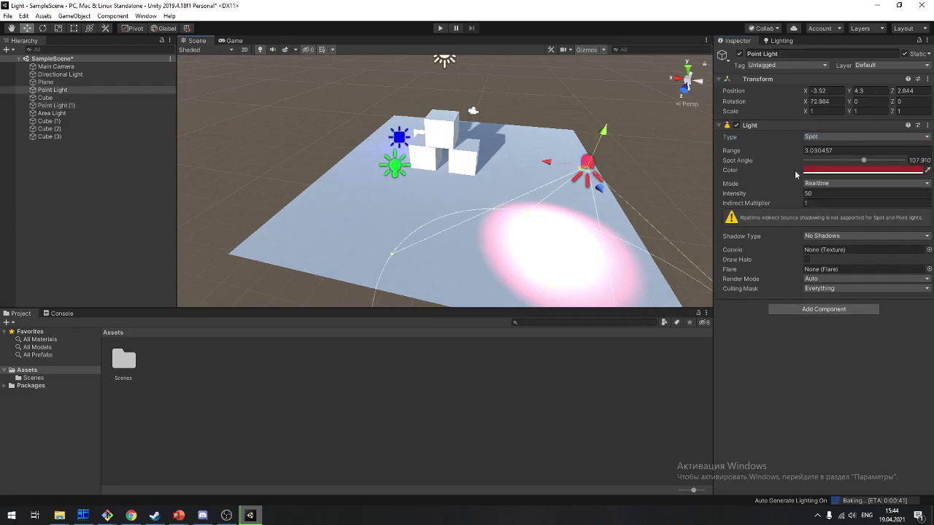
left_click(835, 182)
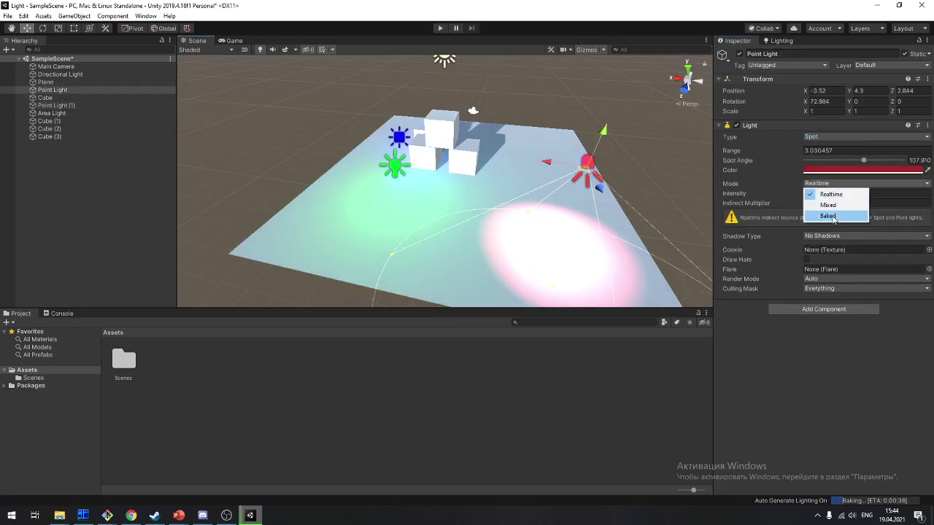
left_click(832, 216)
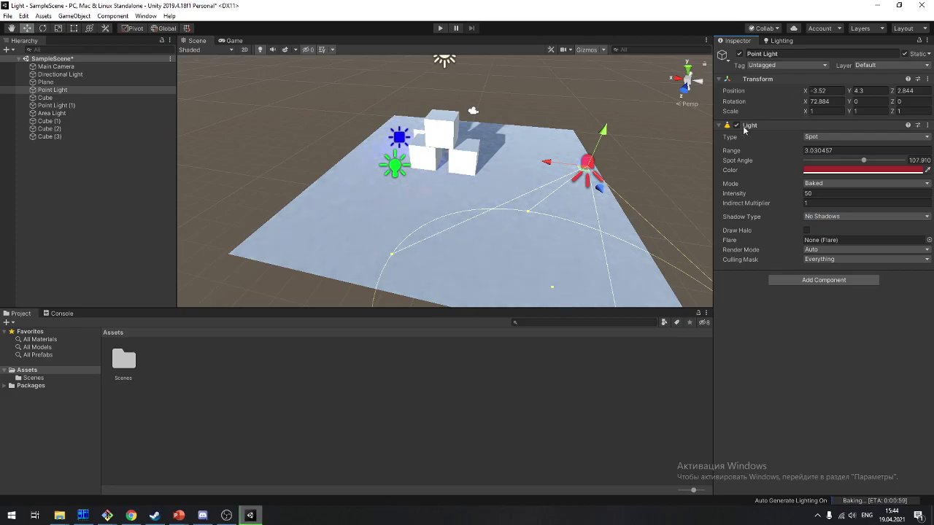
left_click(779, 41)
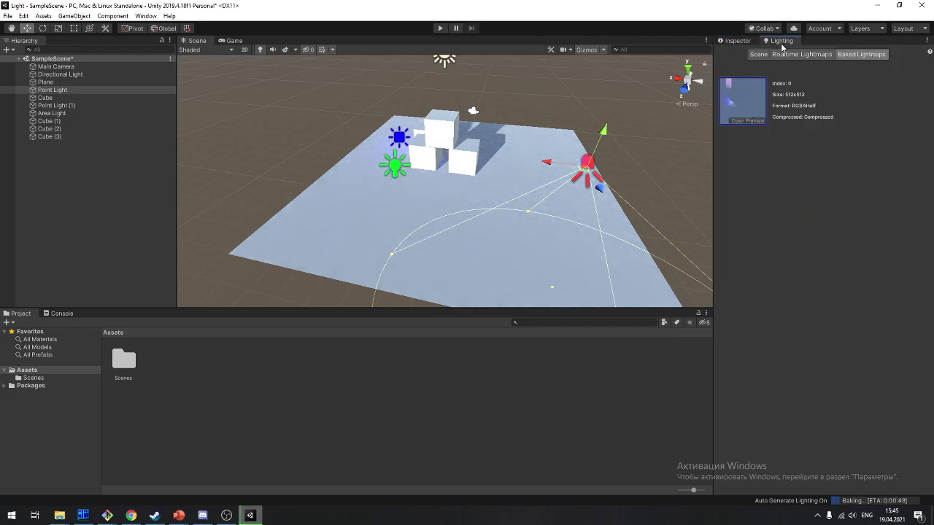
left_click(752, 124)
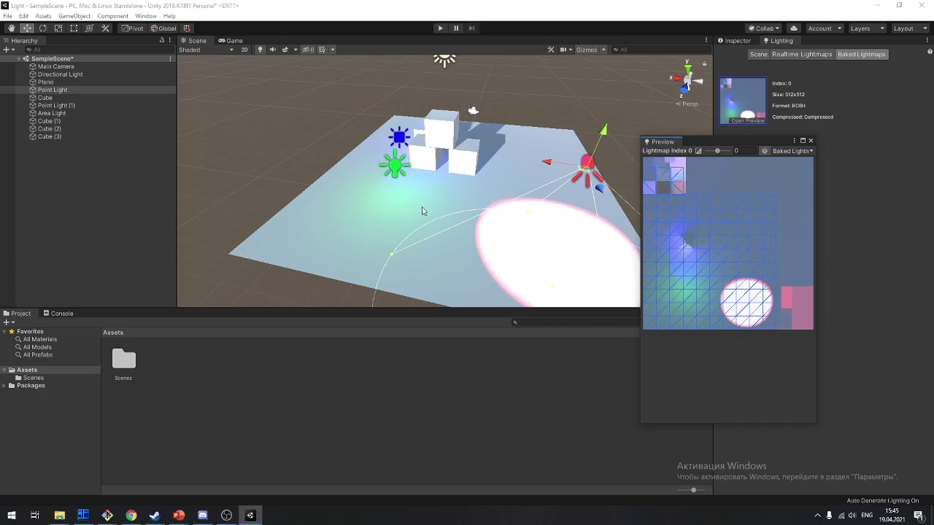
Close the lightmap preview and orbit to look along the floor
left_click(810, 140)
scroll(345, 149, "up", 10)
right_click_drag(352, 142, 488, 107)
key("f")
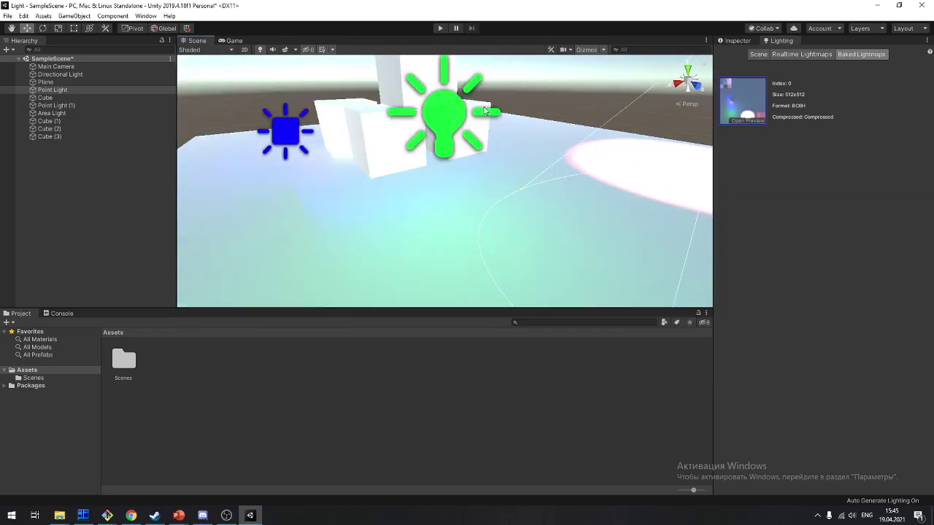
Move Cube (2) off the stack into the pink spot light pool on the plane
left_click(438, 129)
right_click_drag(423, 165, 426, 182)
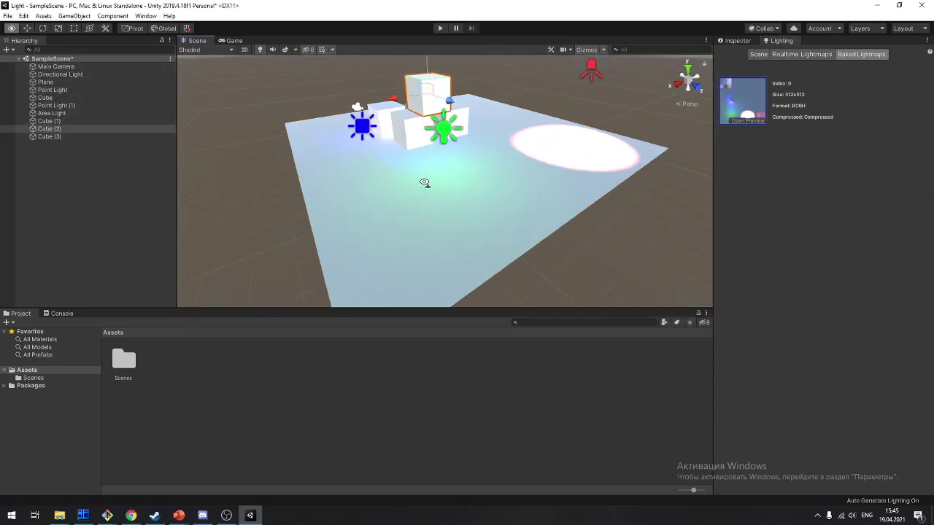
mouse_move(398, 99)
left_mouse_down()
mouse_move(502, 131)
mouse_move(565, 166)
left_mouse_up()
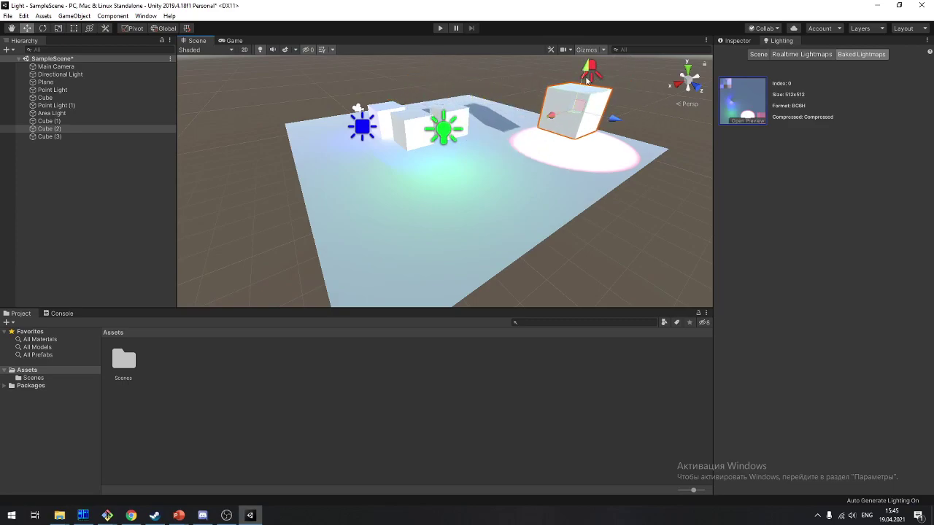
left_click_drag(565, 165, 544, 153)
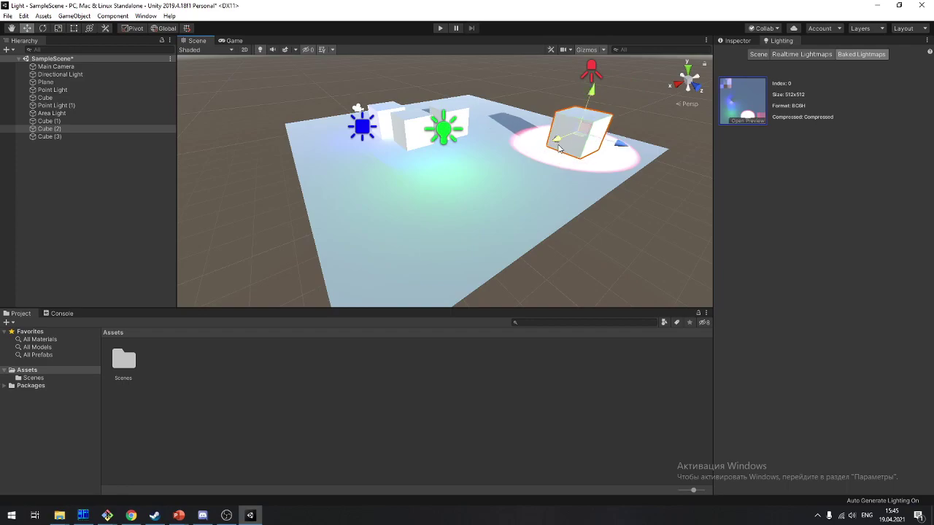
key("f")
right_click_drag(609, 93, 428, 183)
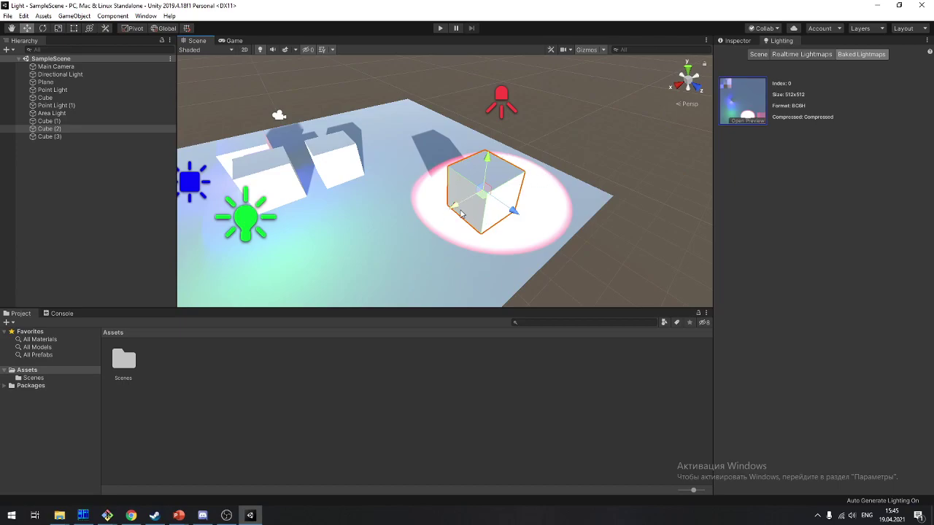
left_click(214, 396)
Create a folder named Scripts in Assets
right_click(215, 396)
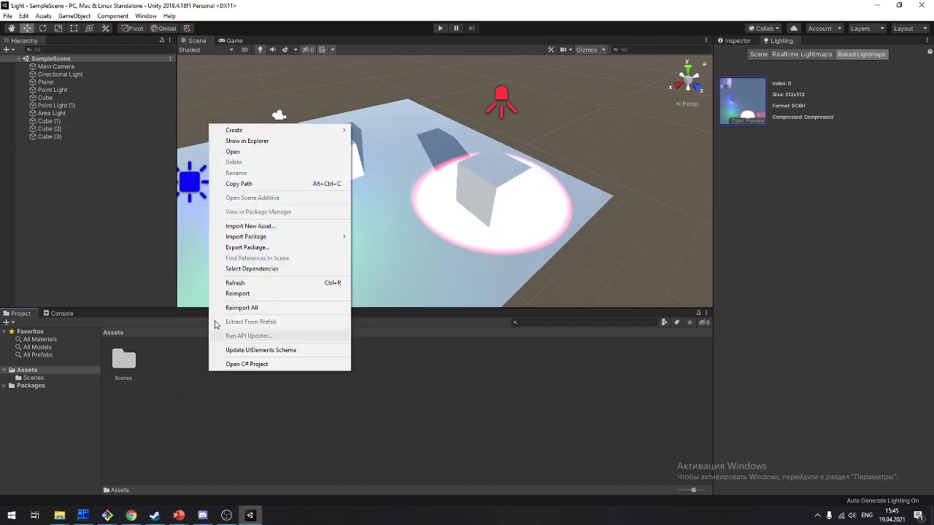
mouse_move(315, 136)
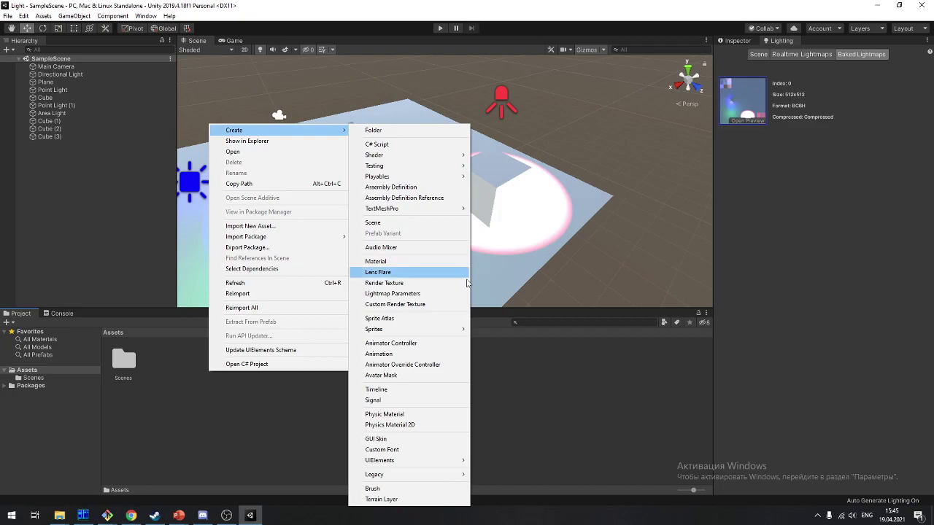
left_click(423, 130)
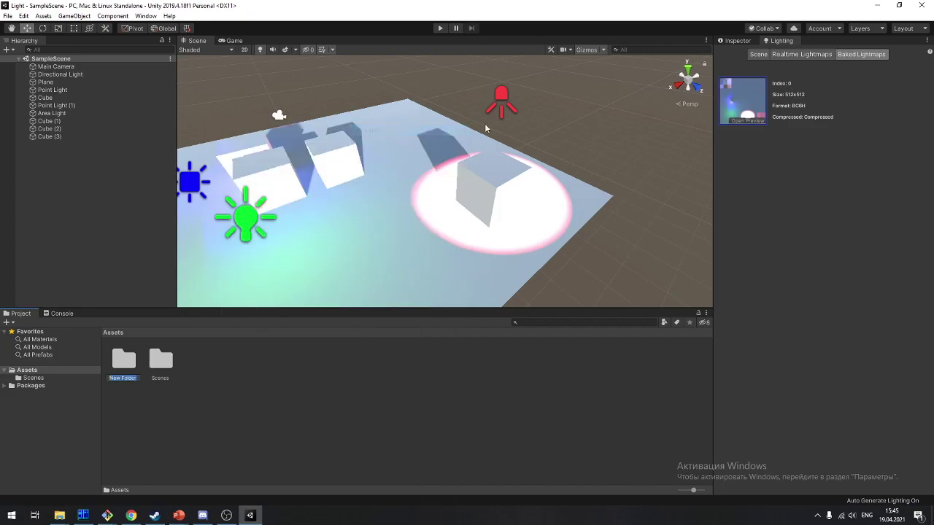
type("Scripts")
key("Return")
Create a Rotator C# script inside Scripts and open it in Visual Studio 2017
right_click(295, 386)
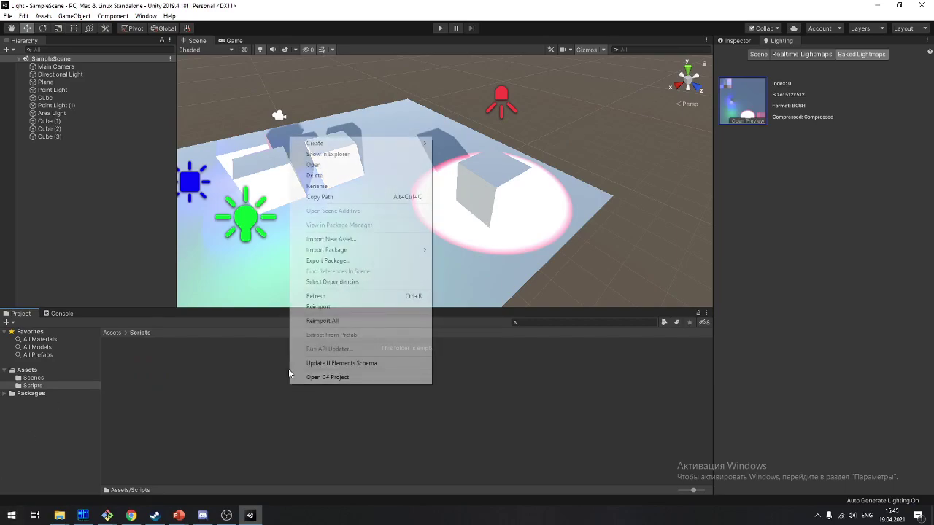
mouse_move(376, 144)
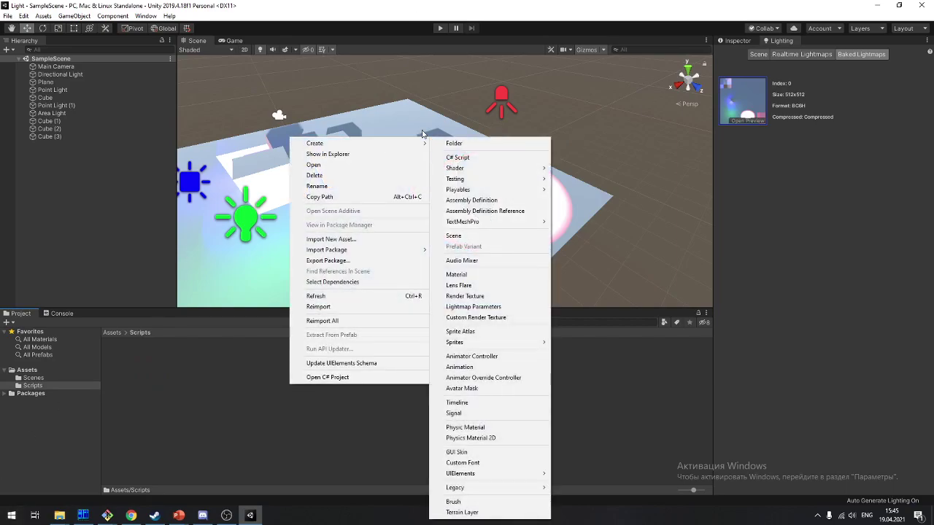
left_click(470, 157)
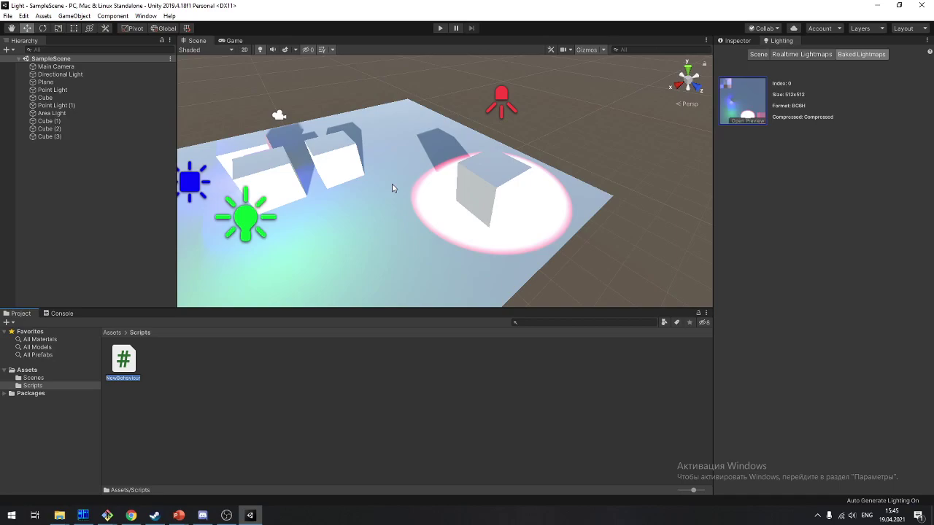
type("Rotator")
key("Return")
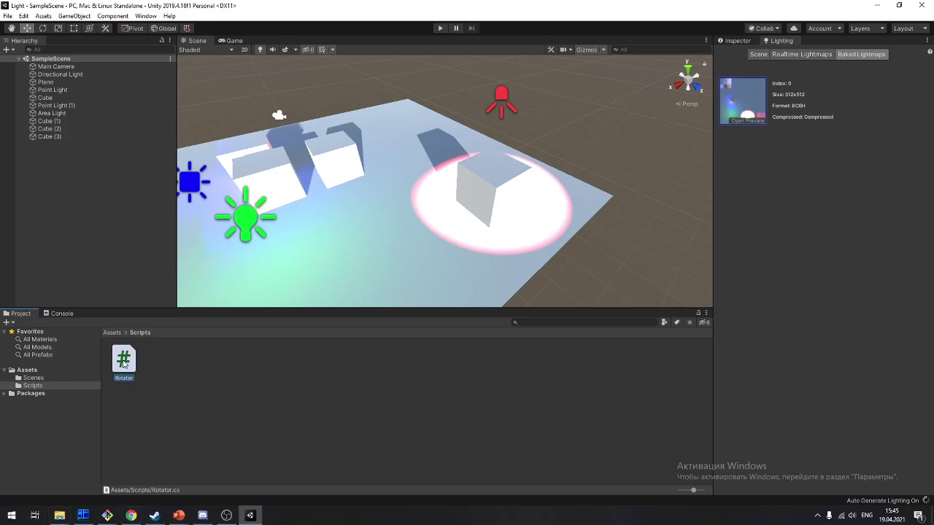
double_click(124, 357)
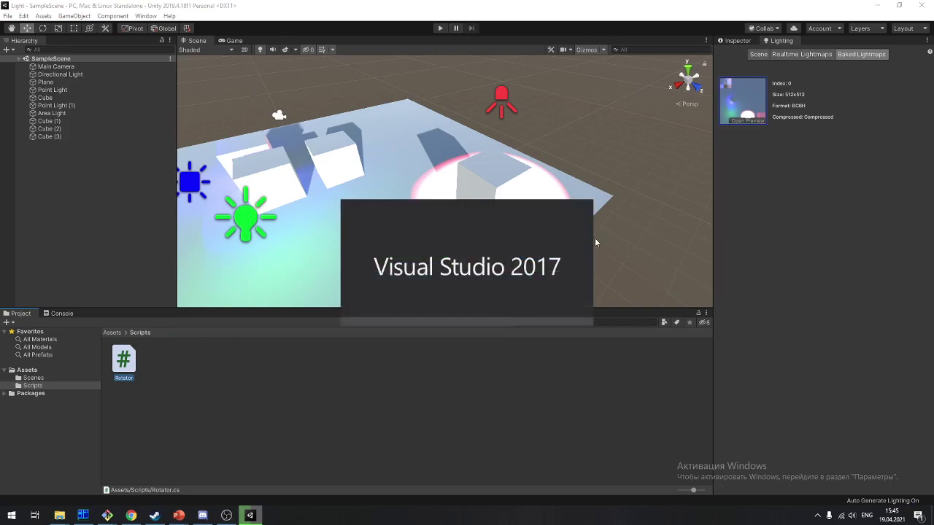
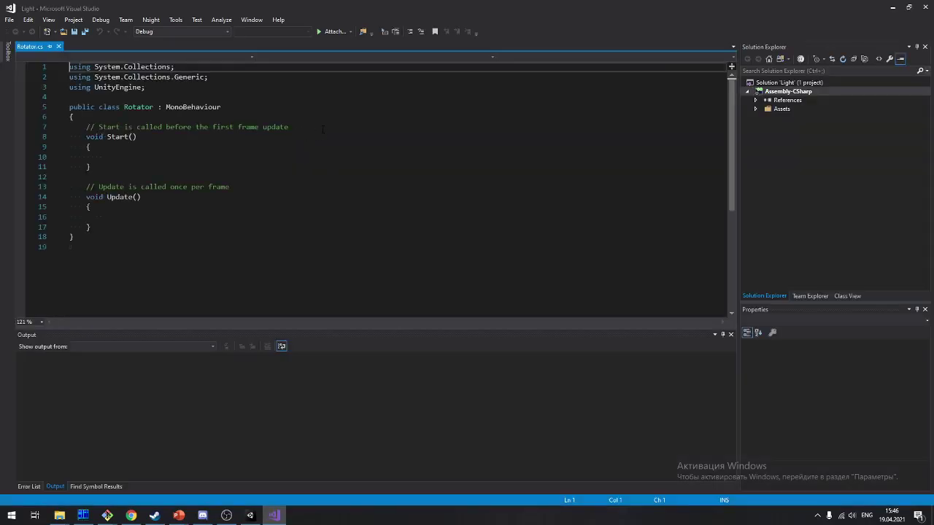
Rename the Rotator class to Cube and save the script
left_click(139, 107)
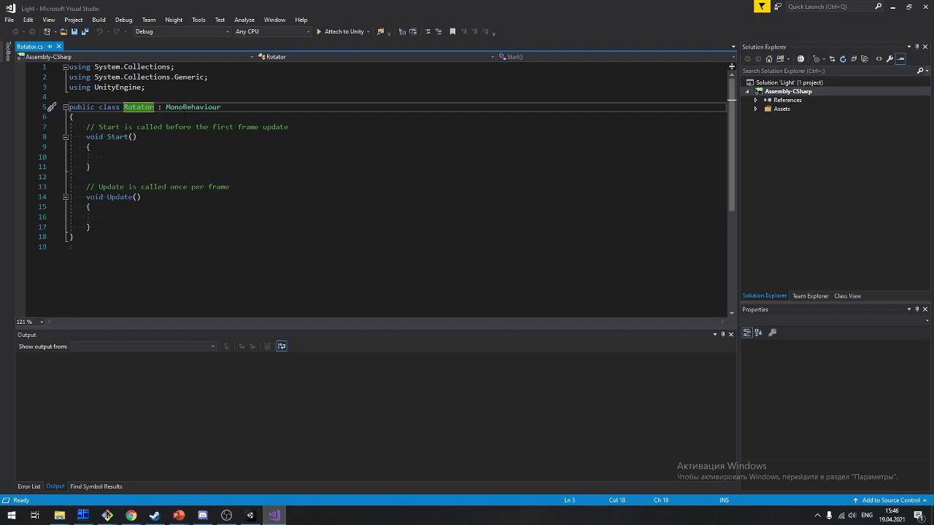
type("Cube")
key("BackSpace")
key("BackSpace")
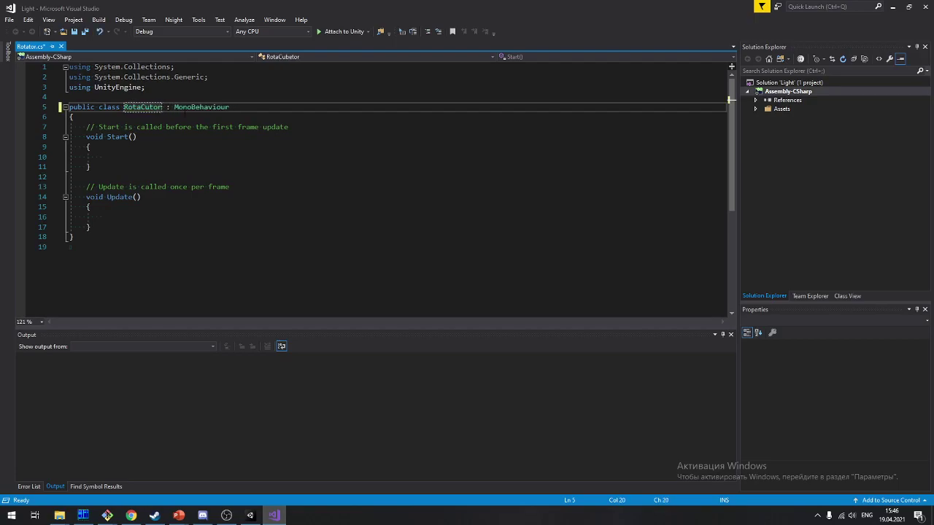
key("BackSpace")
key("BackSpace")
key("BackSpace")
key("BackSpace")
key("shift+Right")
key("shift+Right")
key("shift+Right")
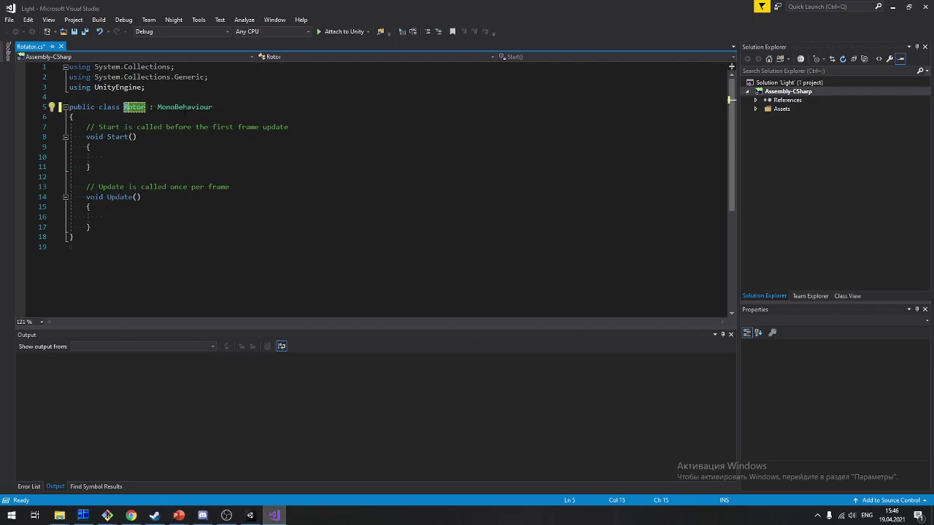
type("ube")
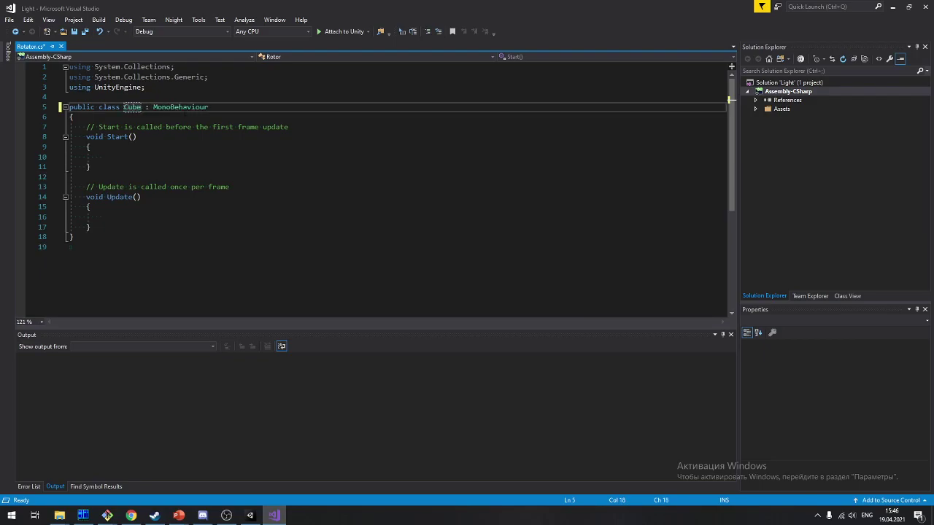
key("ctrl+s")
Delete the template comment lines above Start and Update
left_click(190, 127)
triple_click(361, 124)
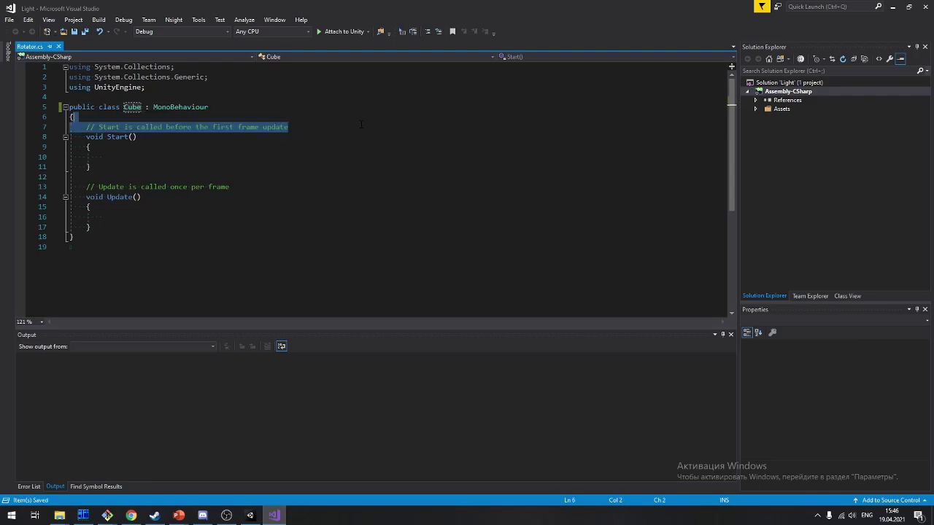
key("BackSpace")
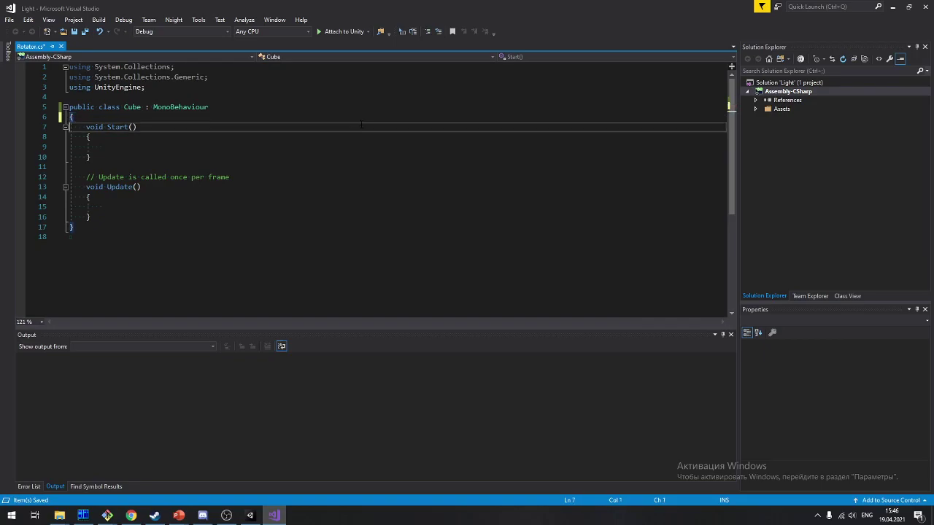
key("Down")
key("Down")
key("Down")
key("shift+Down")
key("Delete")
key("shift+Home")
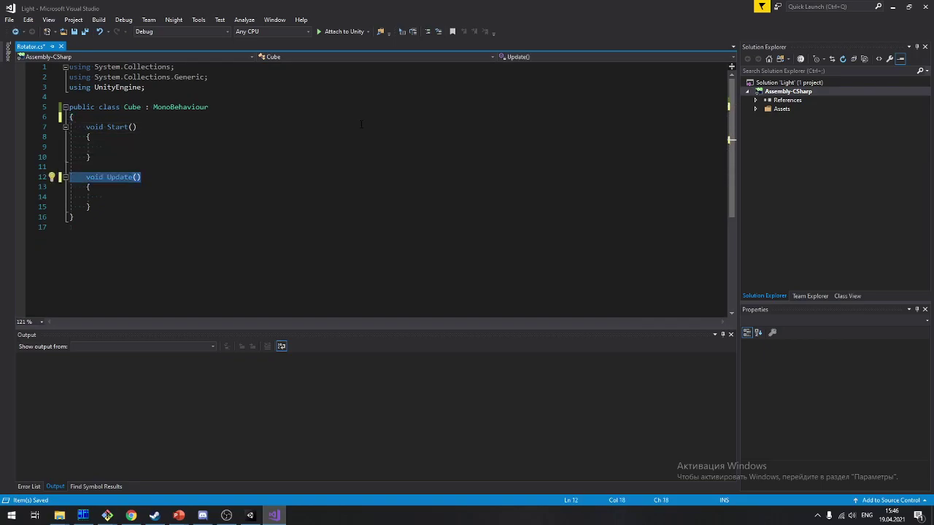
key("Down")
key("Down")
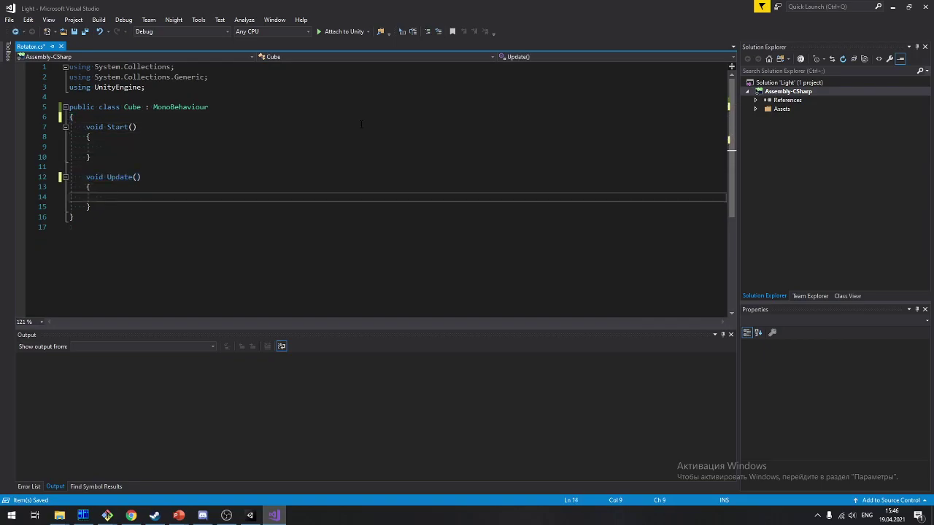
Begin a transform.Translate(new Vector3( call inside Update
type("trans")
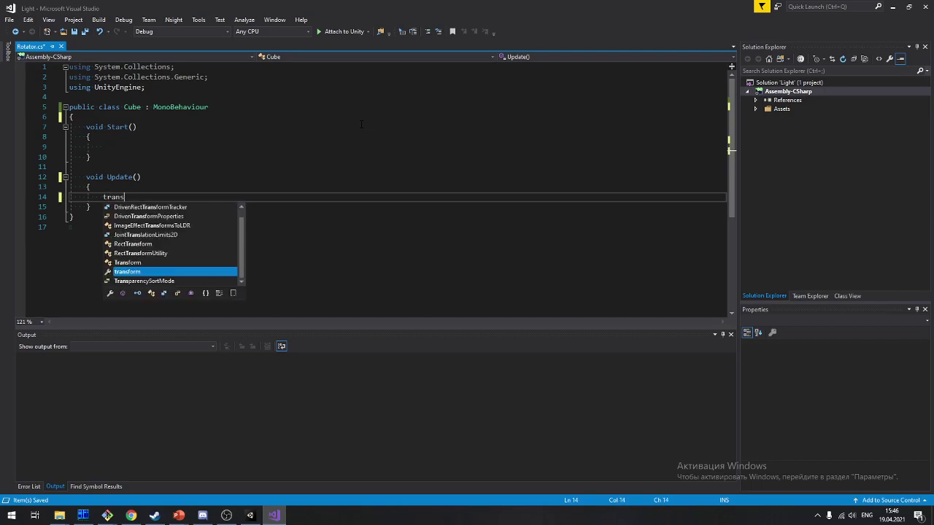
type("form.tra")
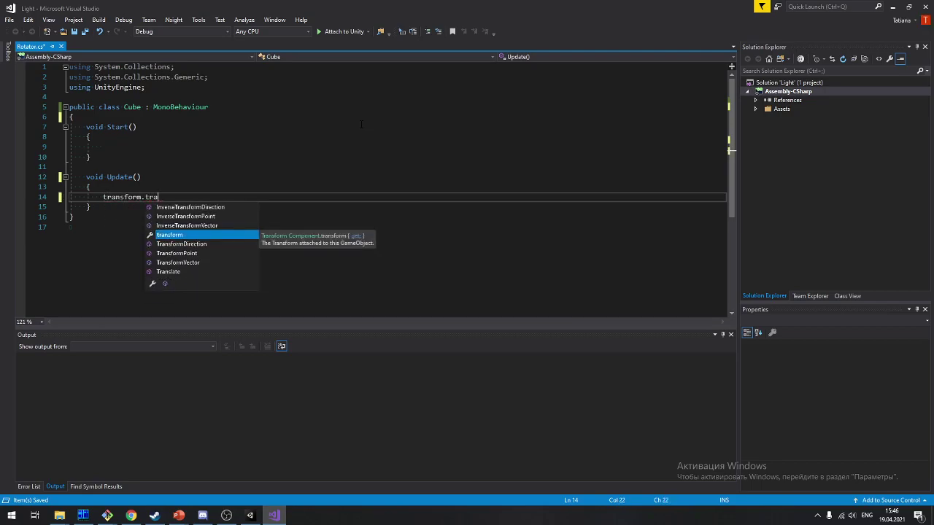
key("Down")
key("Down")
key("Down")
key("Down")
key("Tab")
type("(n")
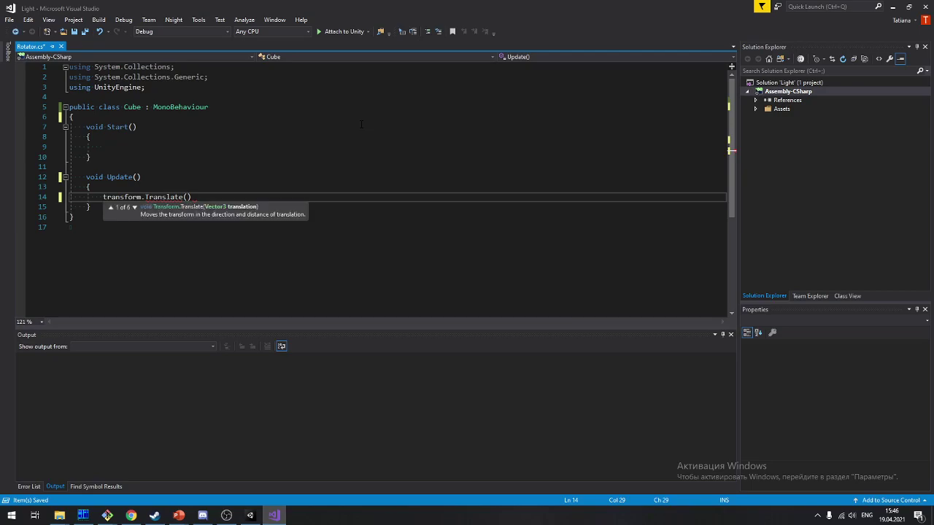
type("ew")
key("Tab")
type("(")
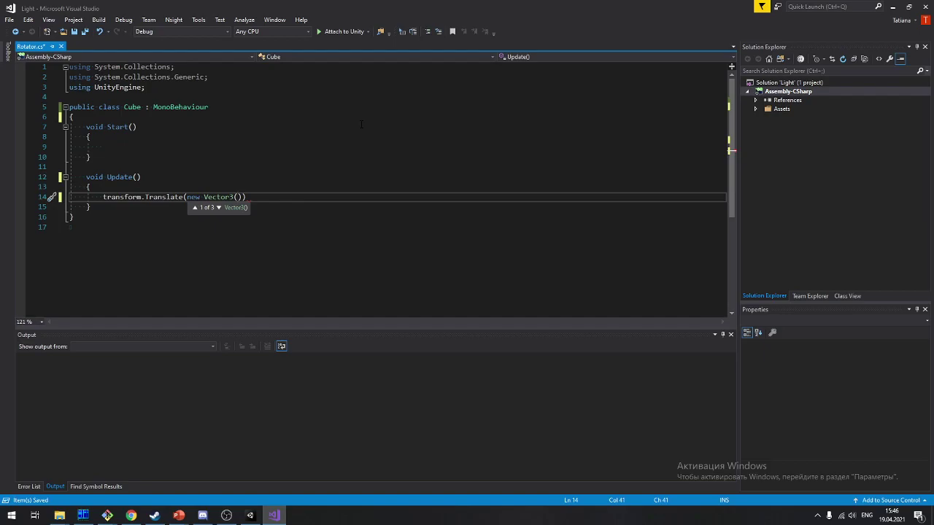
key("alt+Tab")
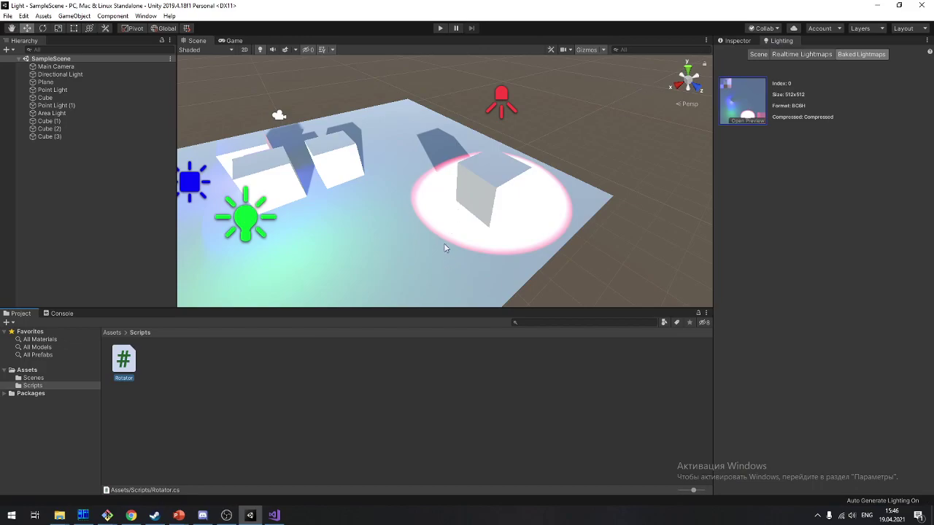
Drag Cube (2) out of the pink glow along X to the plane's edge, about X -6.82
left_click(478, 184)
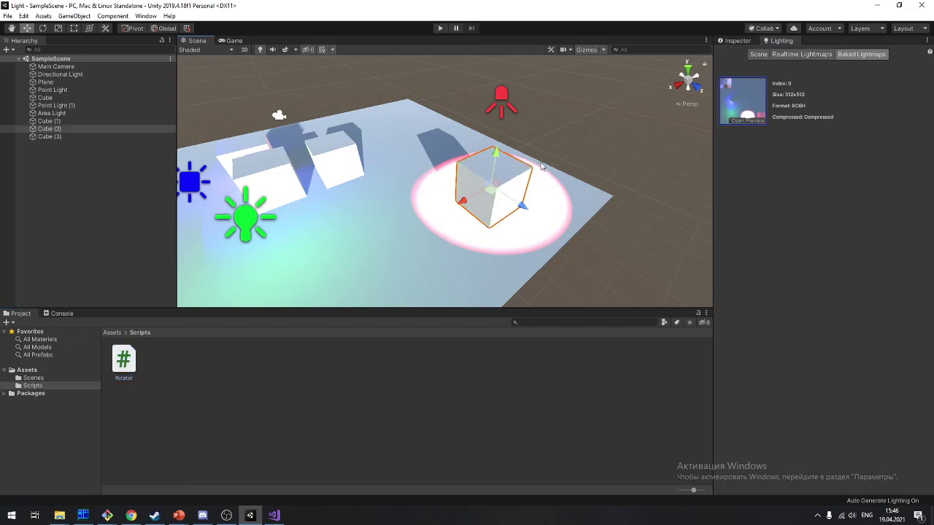
left_click(738, 41)
scroll(516, 109, "down", 3)
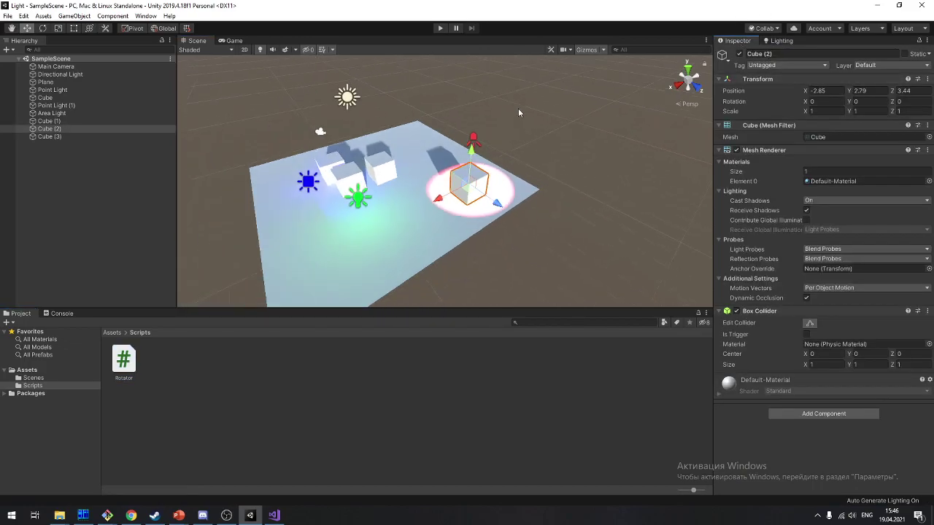
mouse_move(448, 195)
left_mouse_down()
mouse_move(282, 254)
mouse_move(241, 280)
left_mouse_up()
scroll(396, 248, "up", 1)
right_click_drag(397, 248, 354, 271)
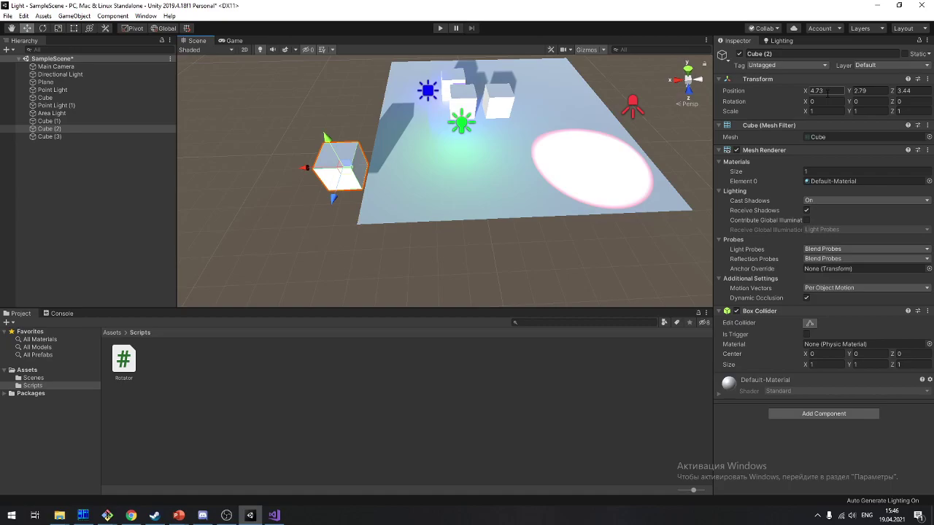
left_click_drag(299, 170, 685, 156)
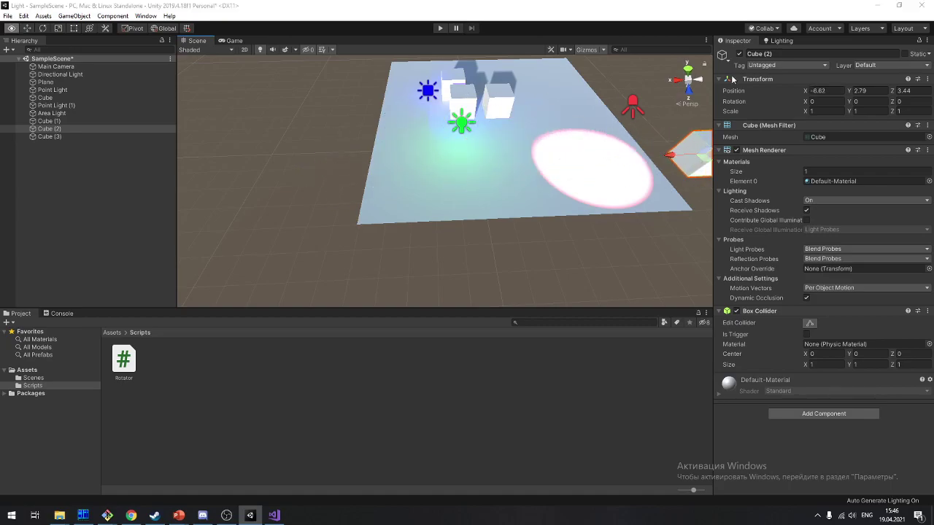
key("alt+Tab")
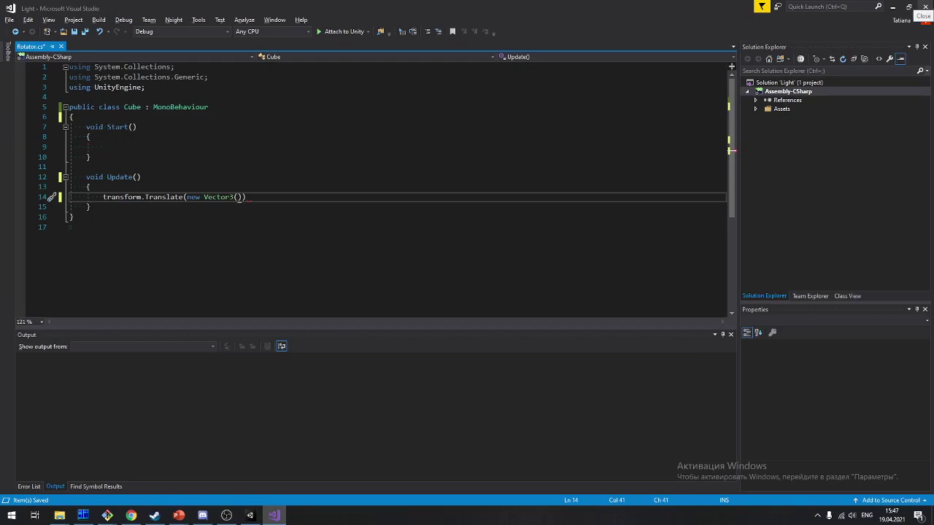
Fill in the Translate vector's arguments and end the statement with a semicolon
type("0,")
key("BackSpace")
key("BackSpace")
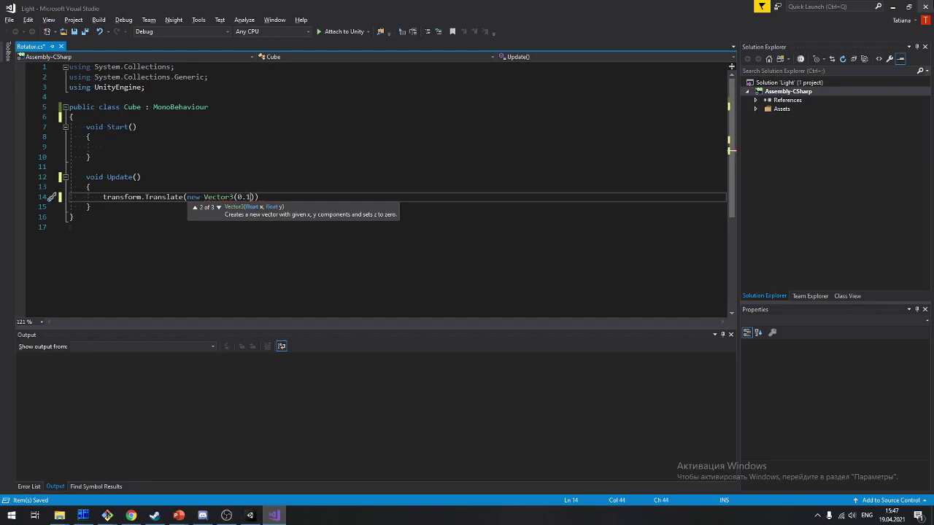
type("f, 0")
type("f, 0f")
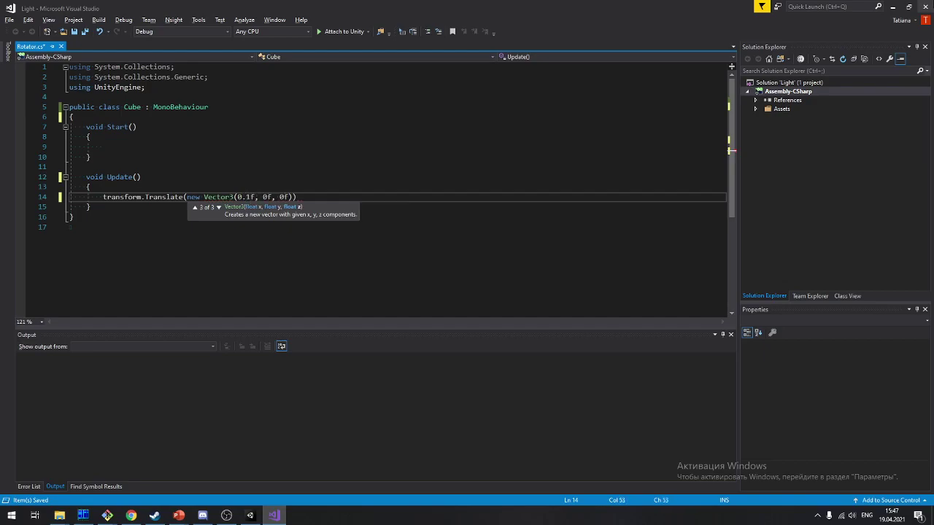
key("End")
type(";")
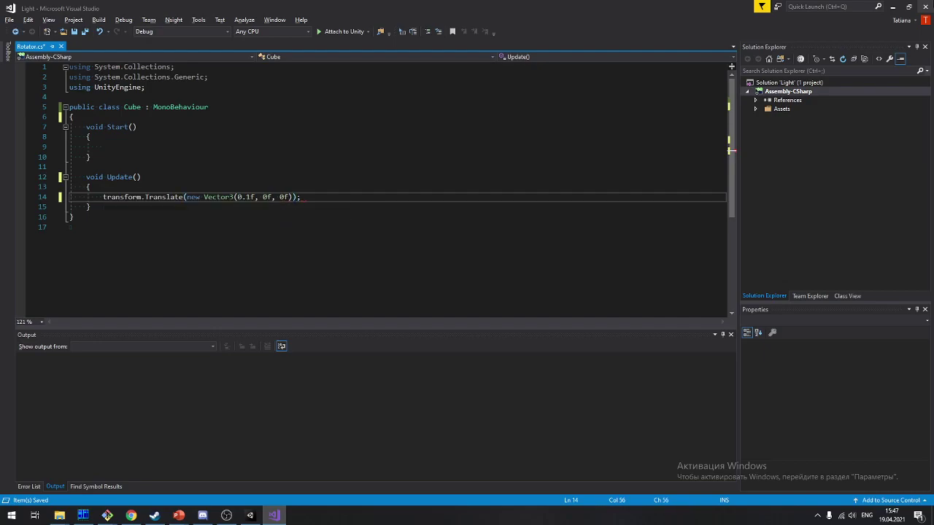
key("Return")
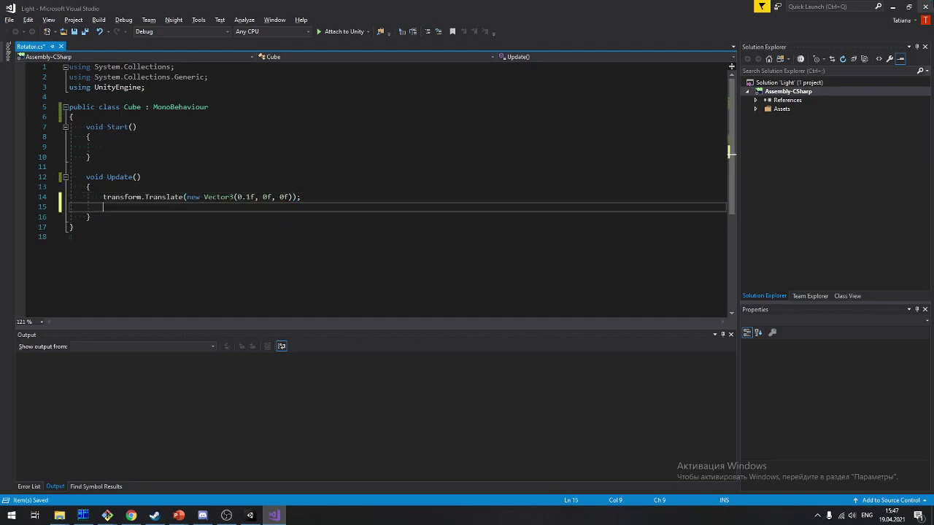
Add transform.Rotate(new Vector3(0f, Time.deltaTime * 10, 0f)); and save
type("transform.")
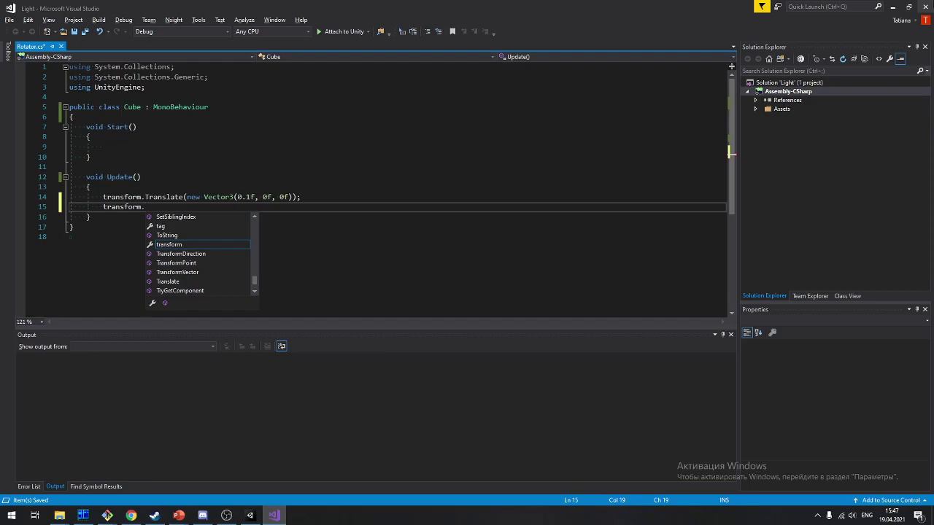
type("Ro")
key("Tab")
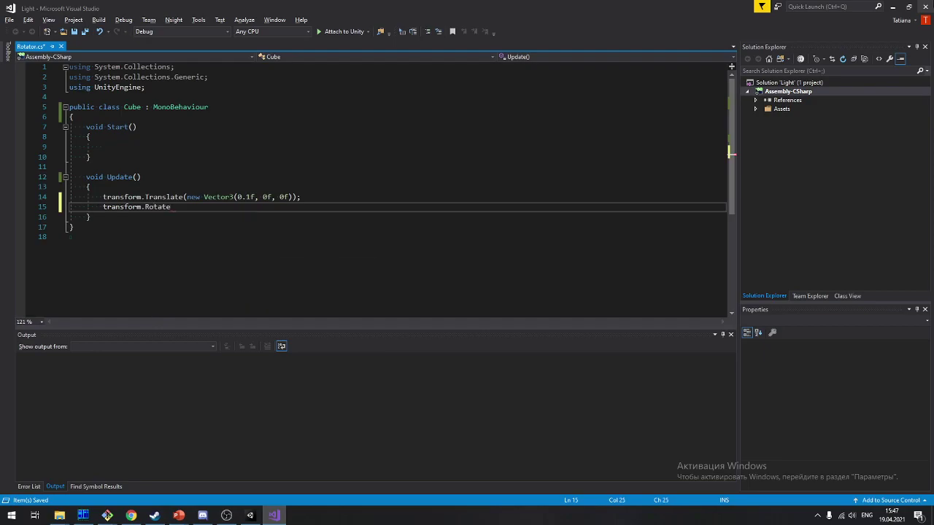
type("(new")
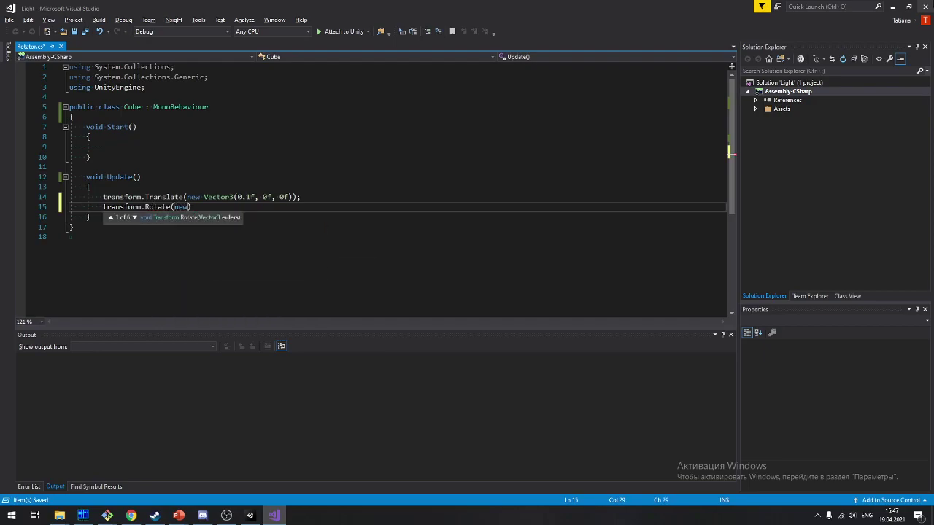
type(" Nec")
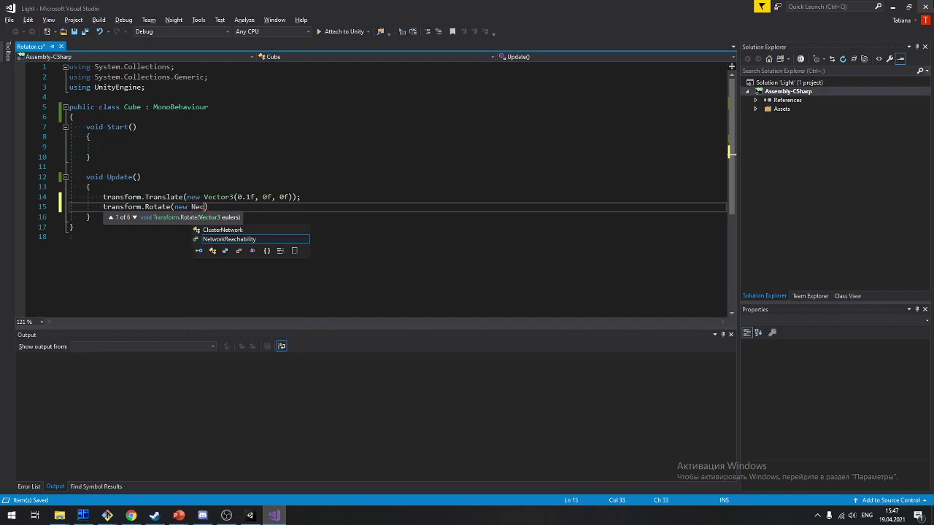
key("BackSpace")
key("BackSpace")
key("BackSpace")
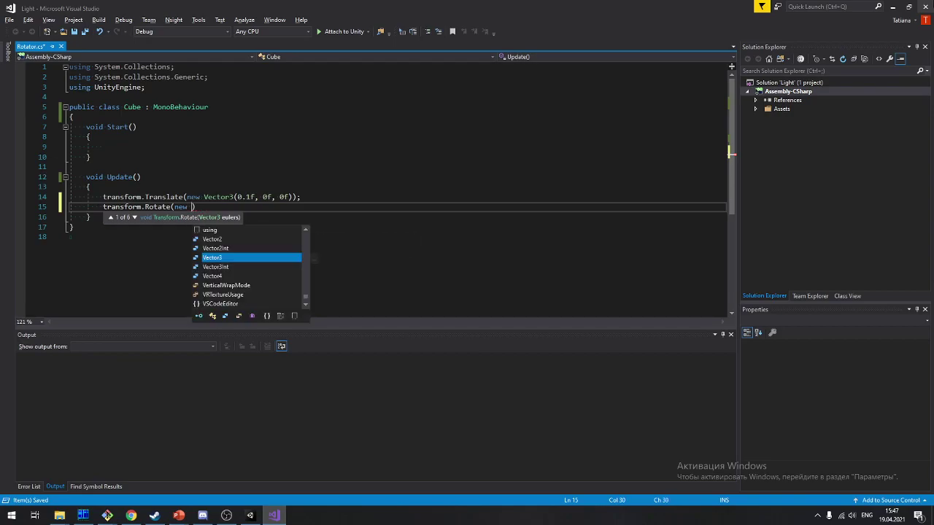
type("Vec")
key("Tab")
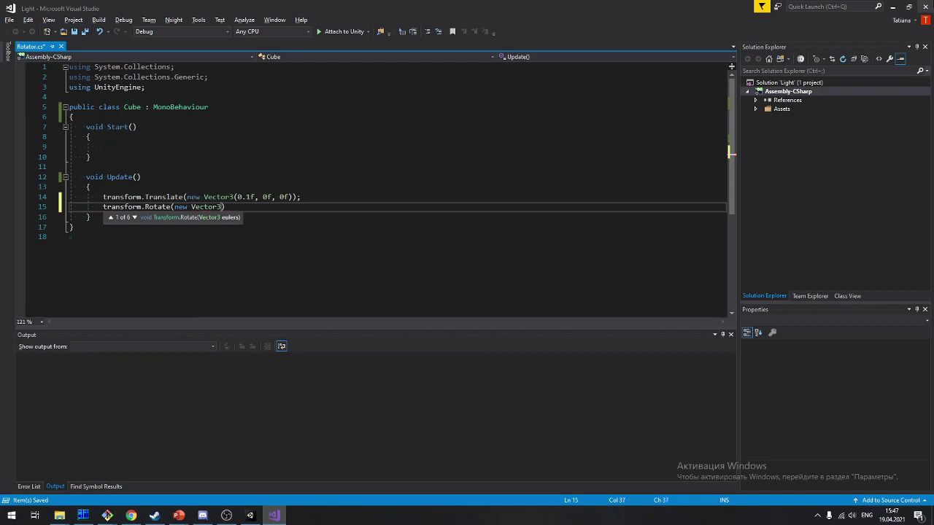
type("(0f")
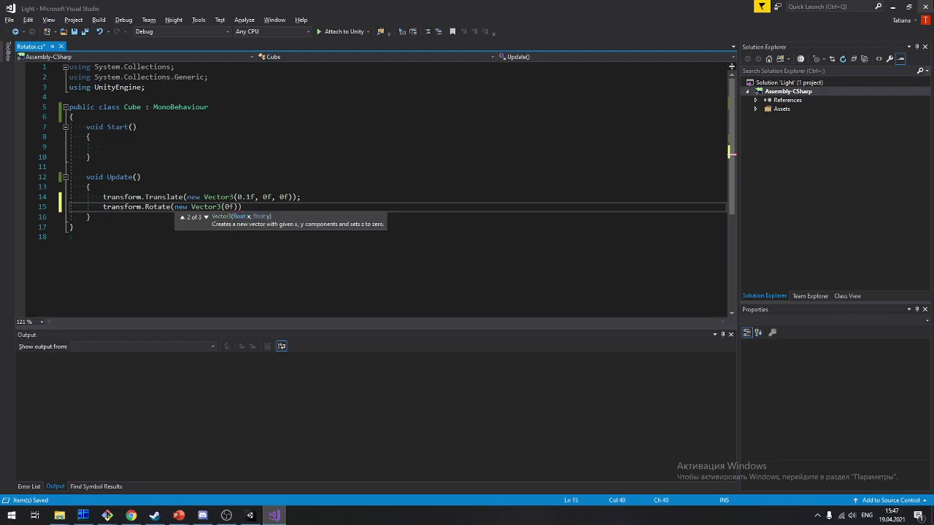
type(", T")
type("ime.")
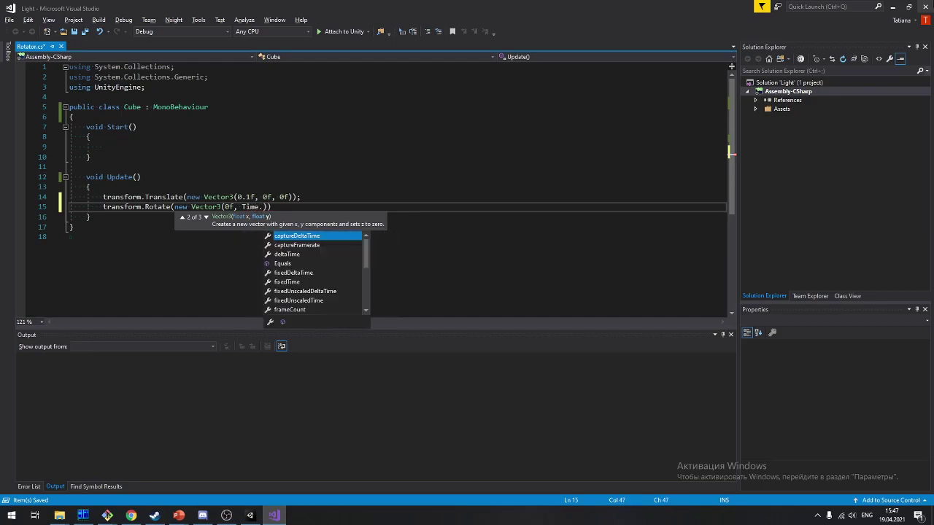
type("de")
key("Tab")
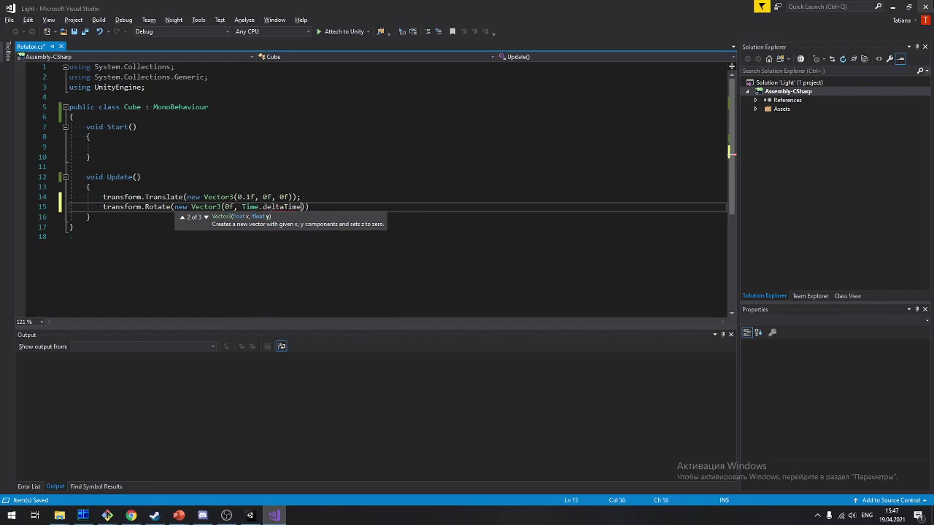
type("* 10")
type(", ")
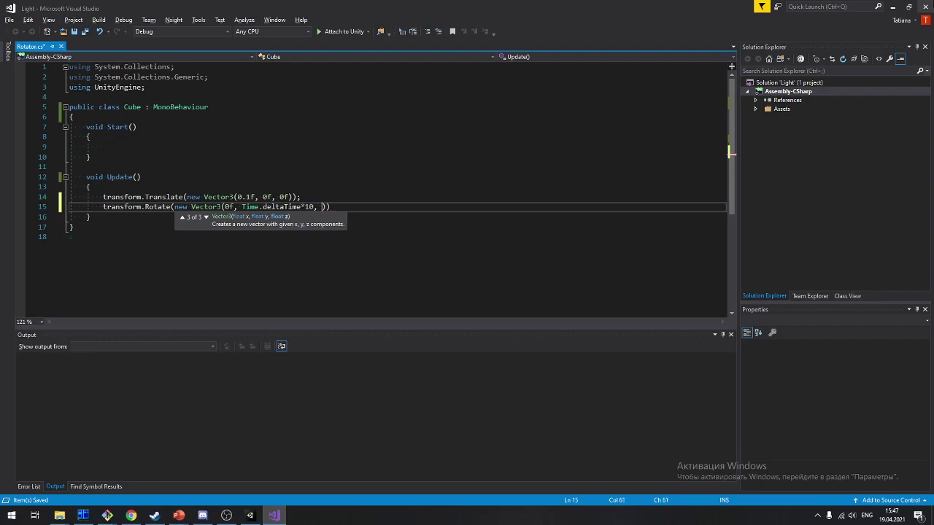
type("0f));")
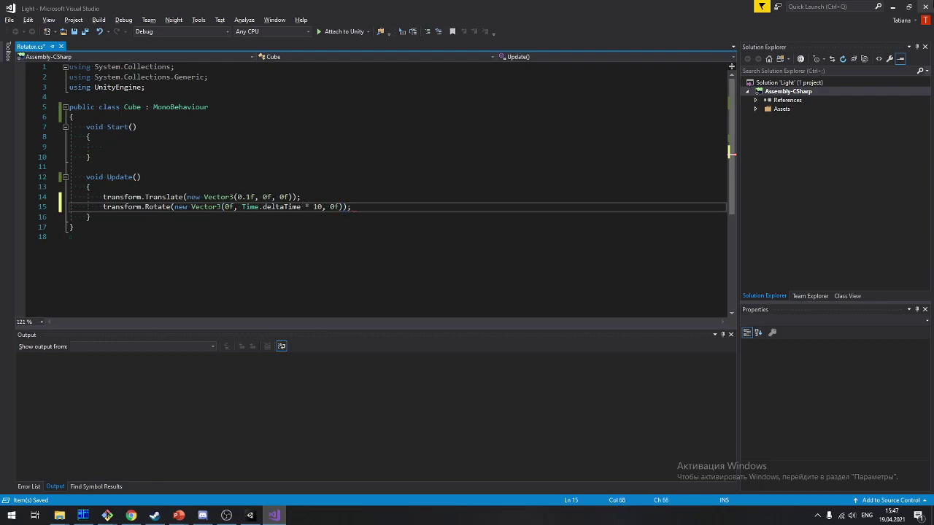
key("ctrl+s")
Replace the 0.1 move speed with 10f*Time.deltaTime in the Translate vector
left_click(298, 197)
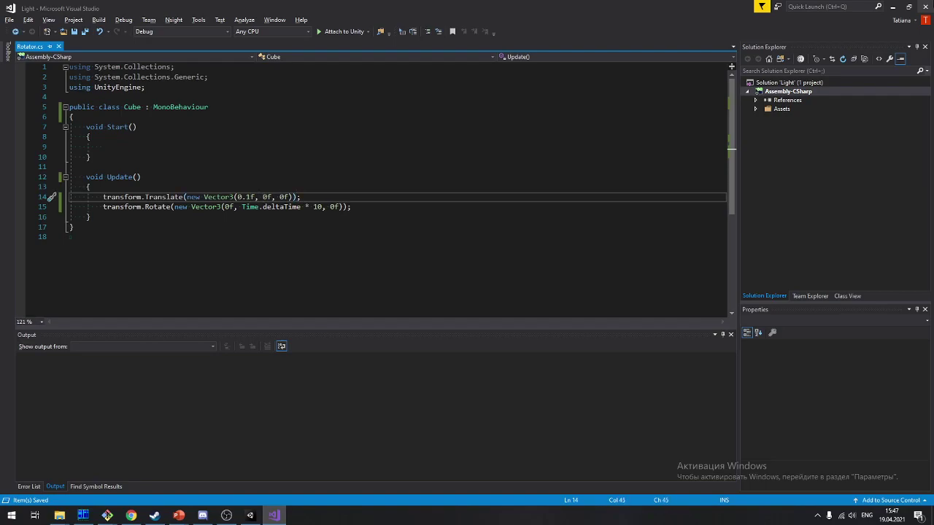
key("BackSpace")
key("BackSpace")
key("BackSpace")
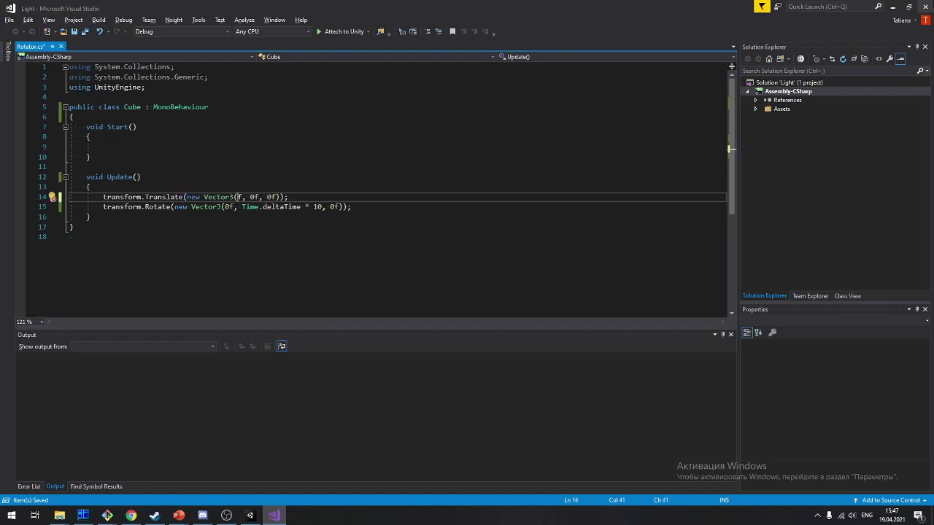
type("1")
type("0f*Ti")
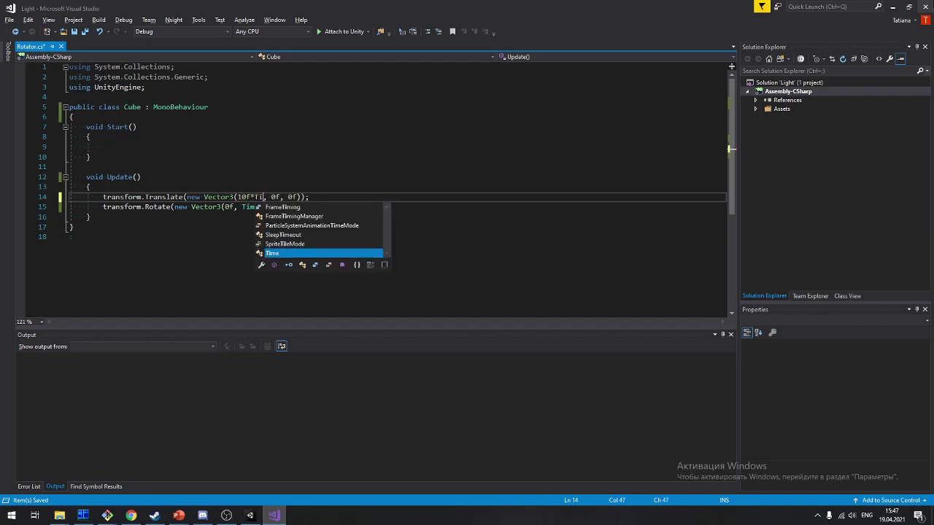
type("me.")
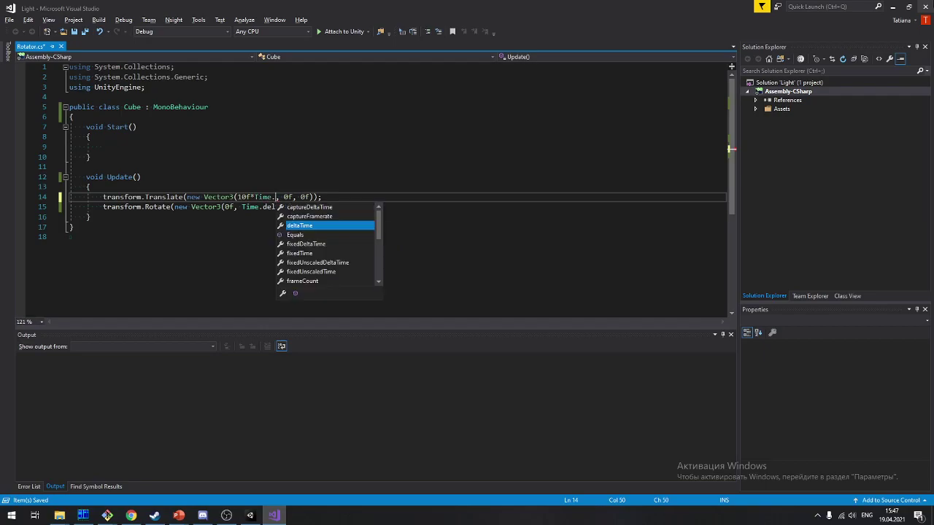
key("Tab")
key("ctrl+a")
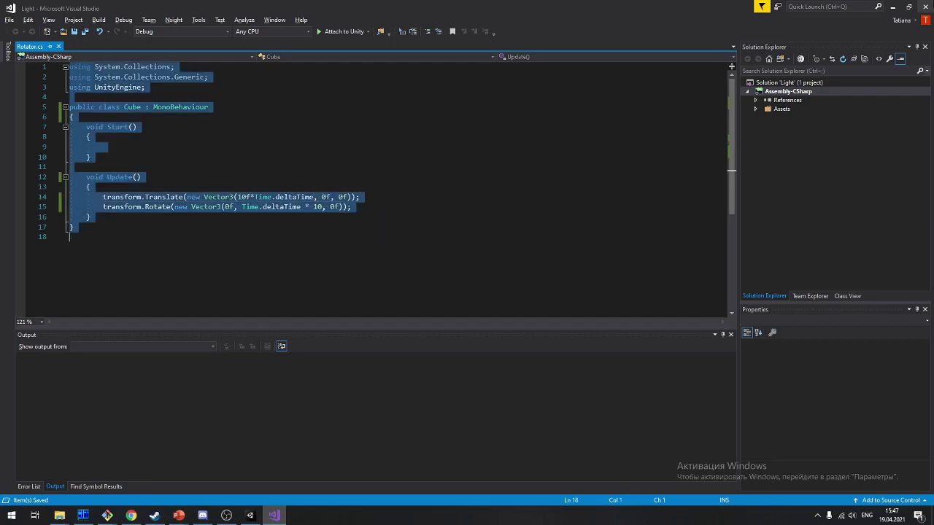
key("alt+Tab")
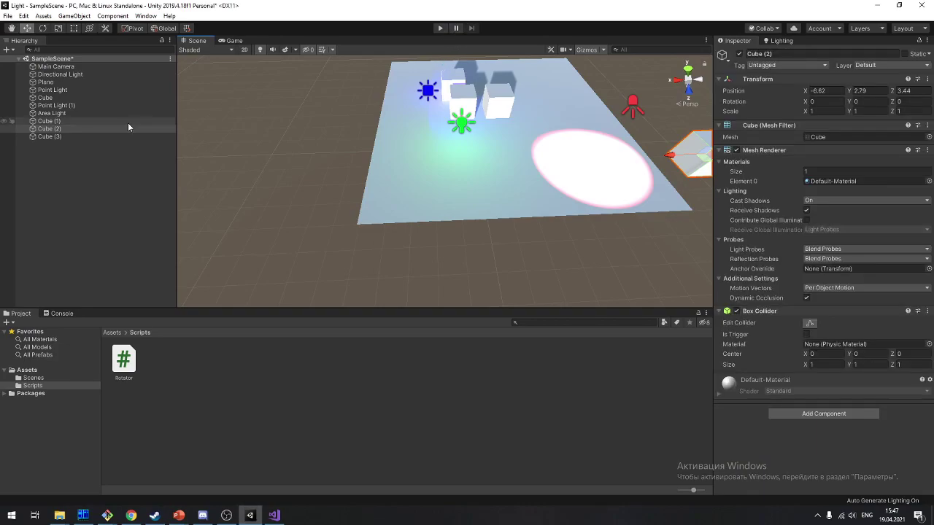
Rename the Rotator script asset to Cube, move Cube (2) left off the plane, and attach the script
left_click(126, 362)
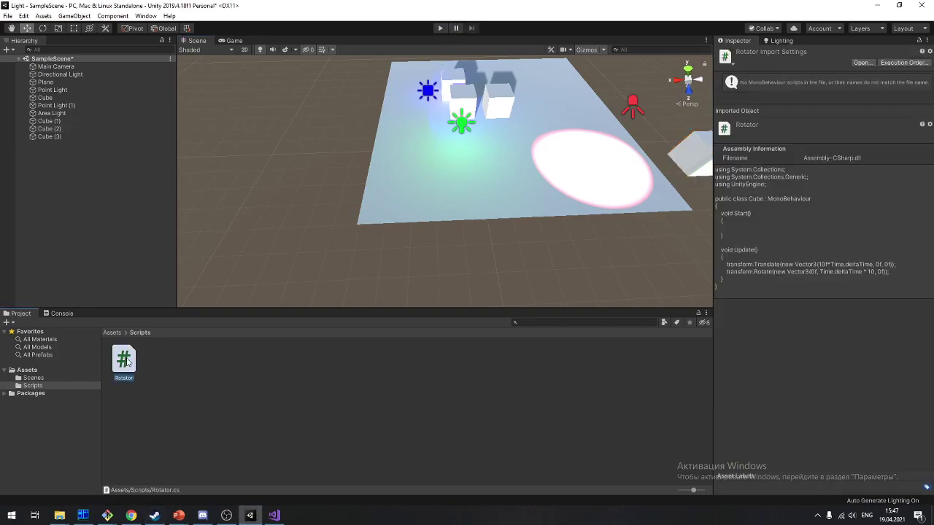
left_click(127, 363)
type("Cube")
key("Return")
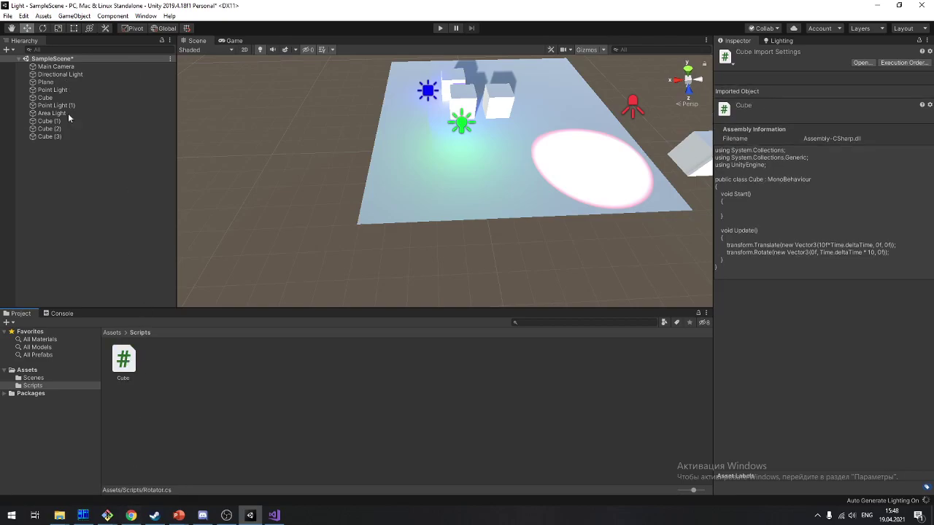
left_click(656, 160)
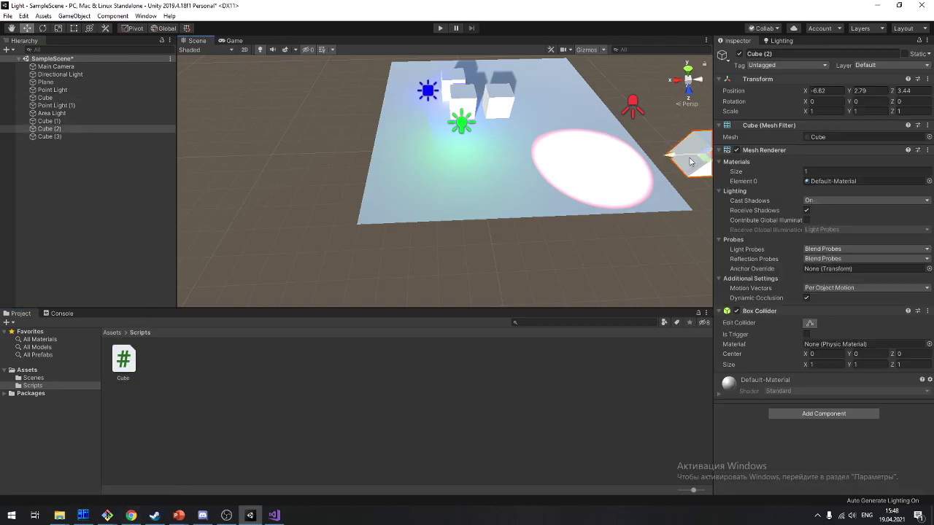
mouse_move(686, 155)
left_mouse_down()
mouse_move(94, 203)
mouse_move(170, 459)
left_mouse_up()
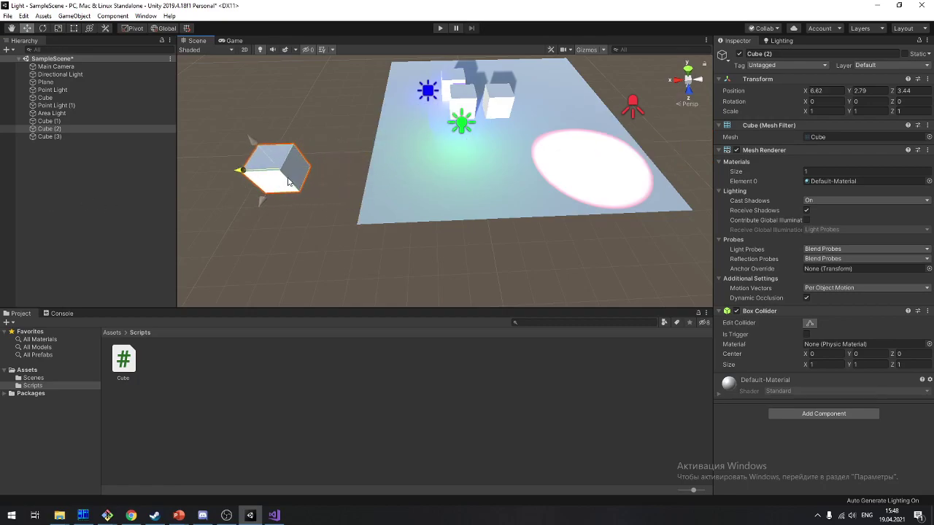
left_click_drag(120, 372, 289, 165)
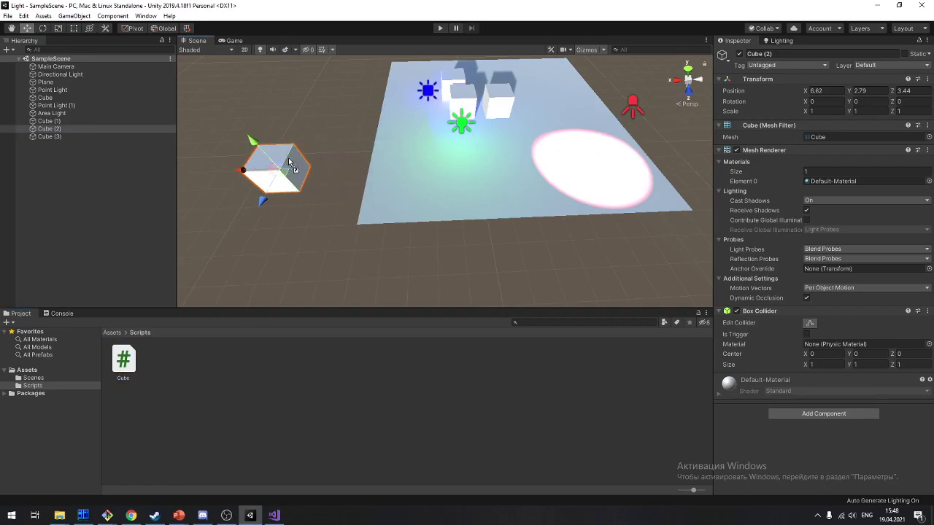
Test the moving cube in Play mode, then select Main Camera
left_click(440, 29)
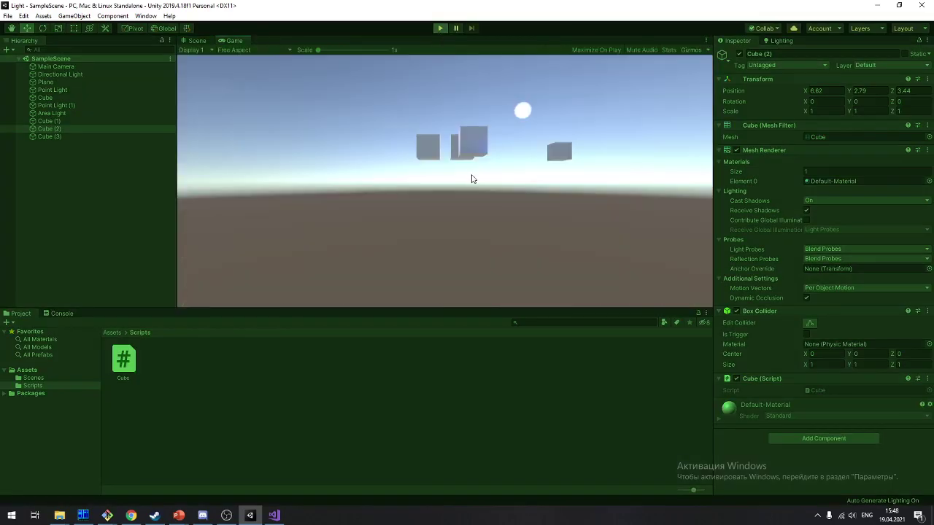
left_click(439, 28)
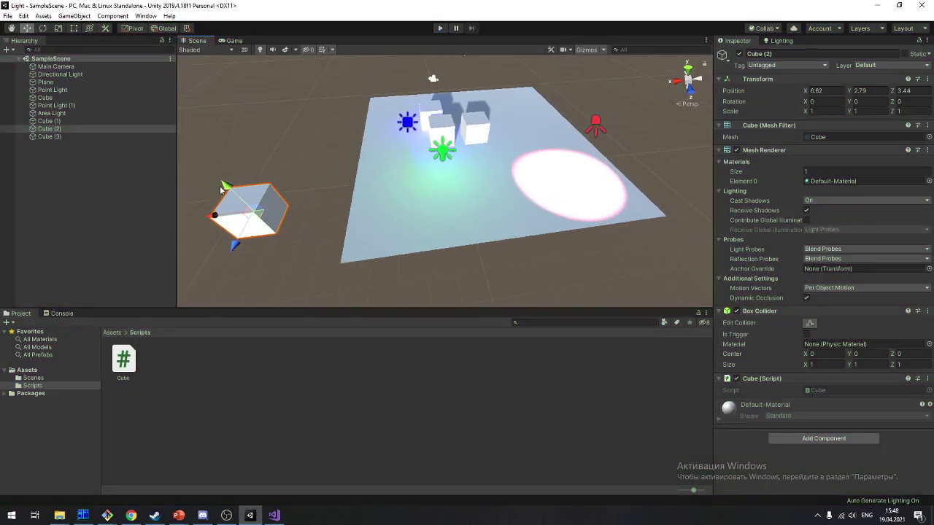
left_click(93, 67)
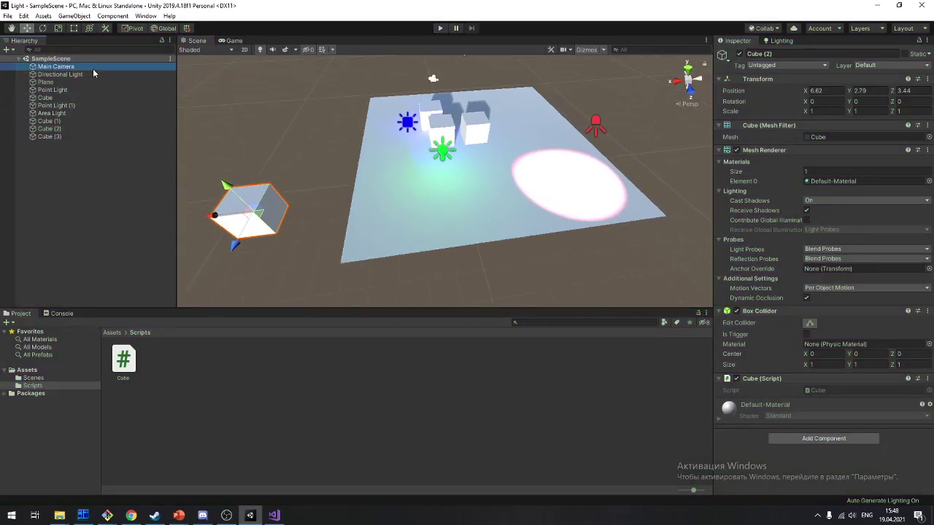
left_click(60, 18)
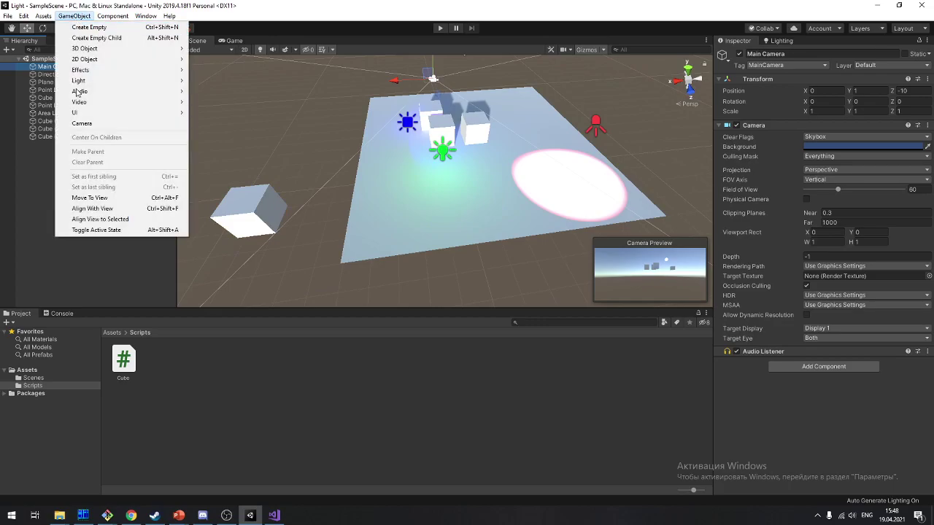
Align Main Camera with the scene view, save the scene, and check it in Play mode
left_click(109, 209)
key("ctrl+s")
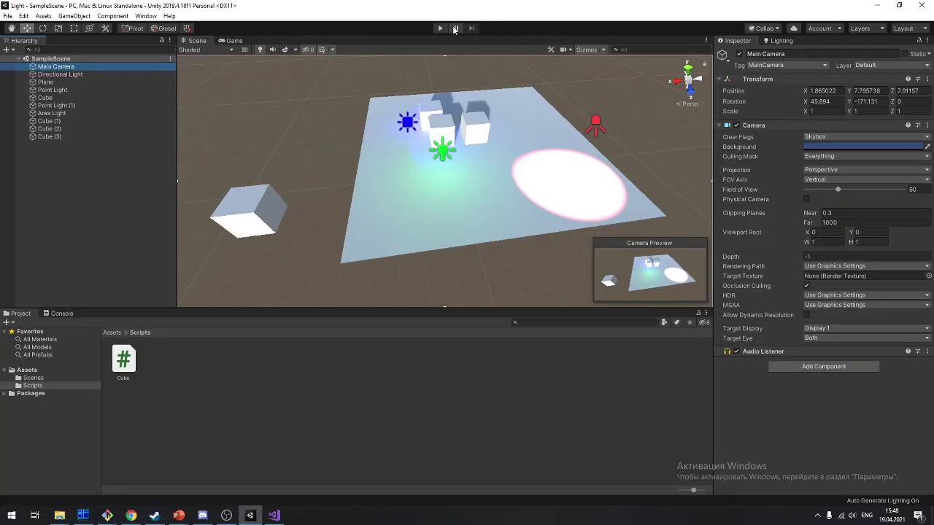
left_click(447, 28)
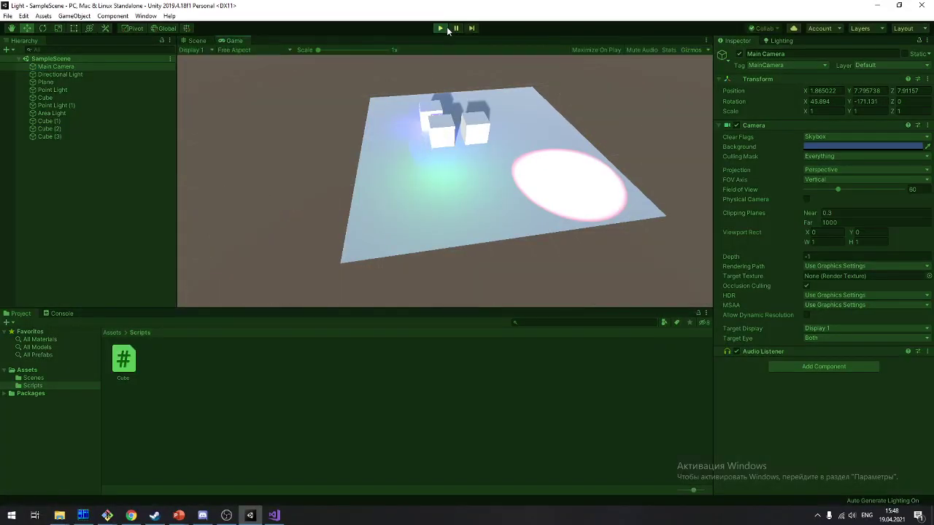
left_click(446, 27)
key("alt+Tab")
Open Assets/Scripts/Cube.cs from the Solution Explorer
key("alt+Tab")
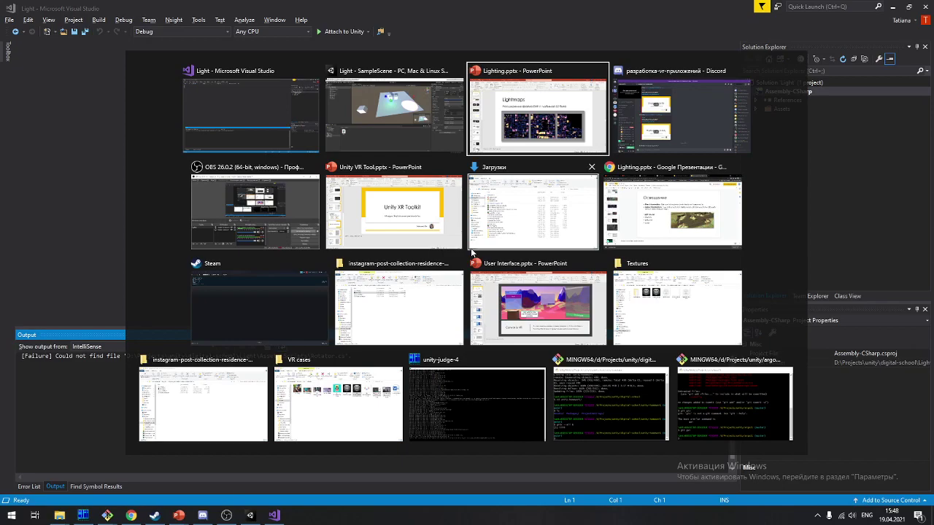
key("alt+Tab")
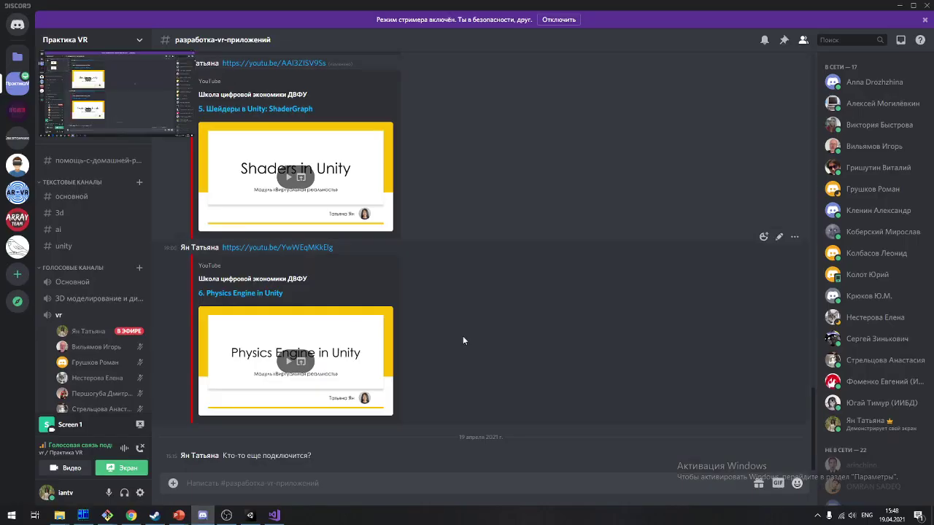
key("alt+Tab")
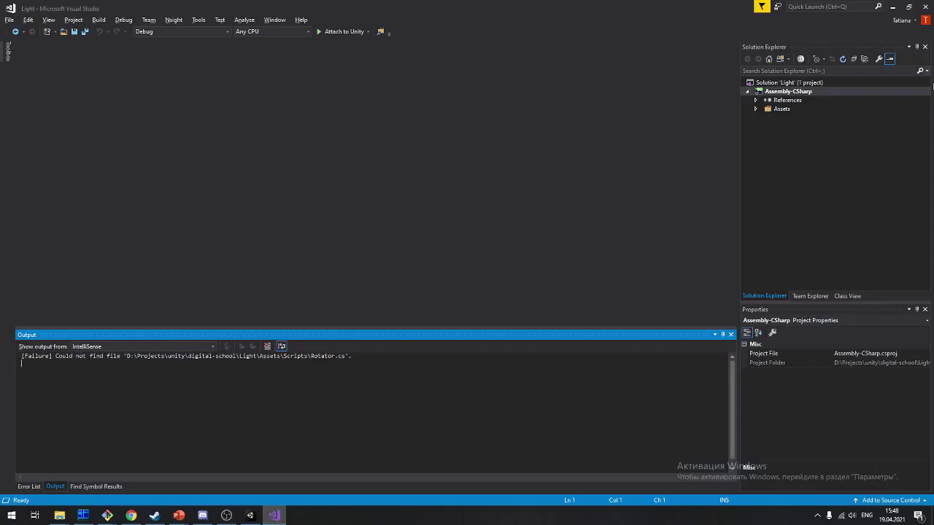
left_click(756, 109)
double_click(788, 117)
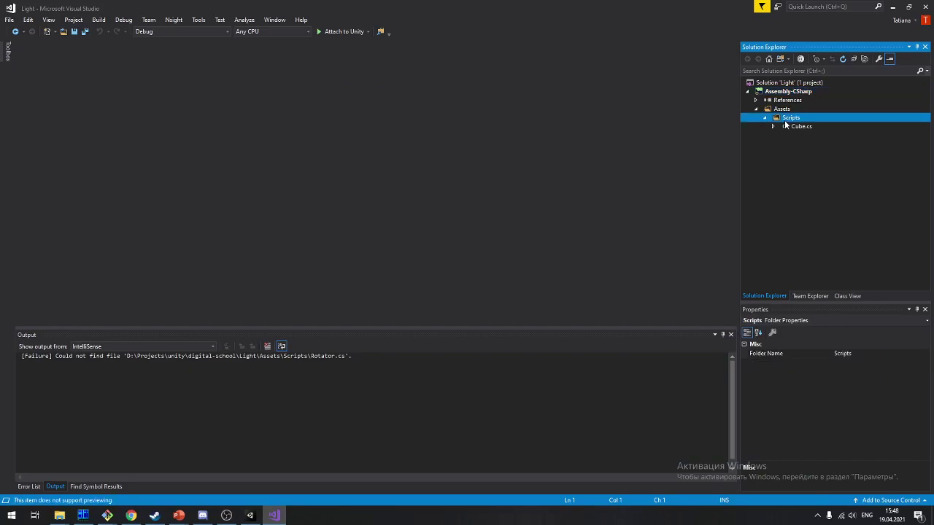
double_click(795, 127)
Remove the 10f* multiplier so Translate moves by Time.deltaTime alone, and save
left_click(274, 197)
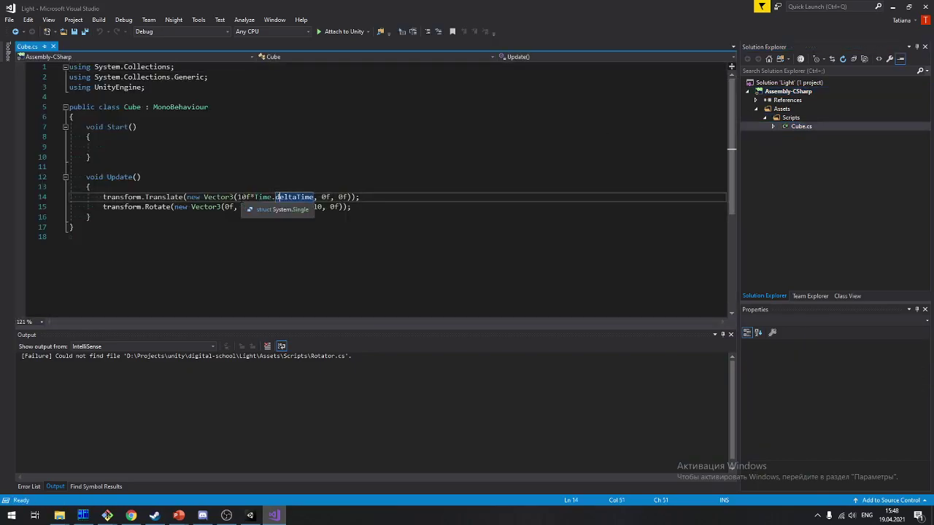
left_click(246, 197)
key("BackSpace")
key("BackSpace")
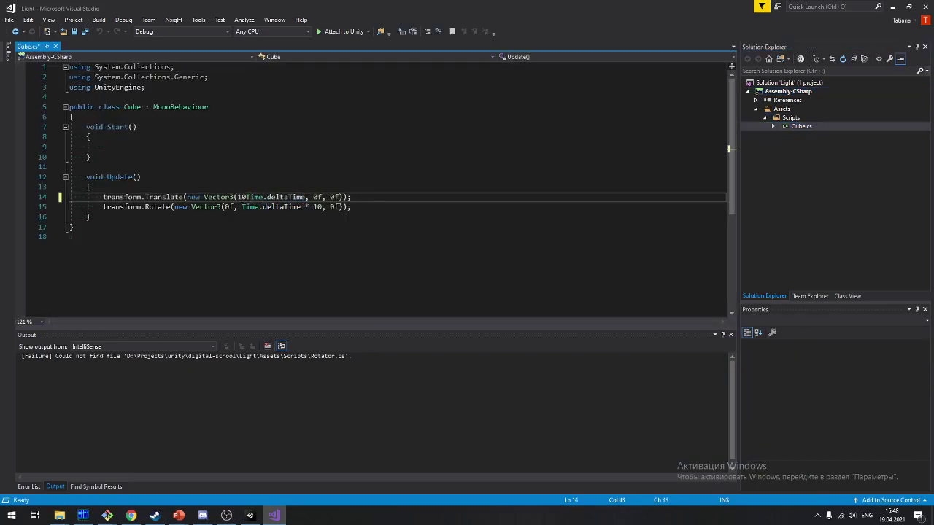
key("BackSpace")
key("BackSpace")
key("ctrl+s")
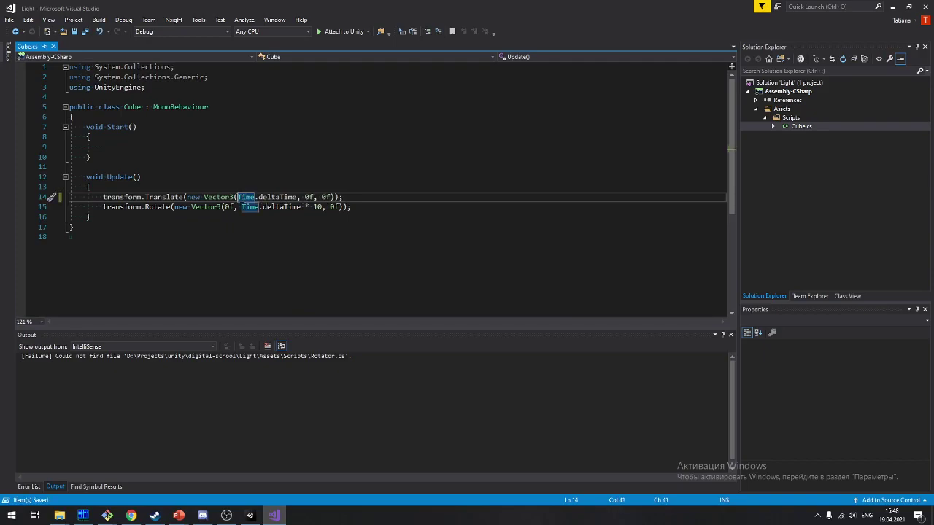
key("alt+Tab")
key("alt+Tab")
key("Tab")
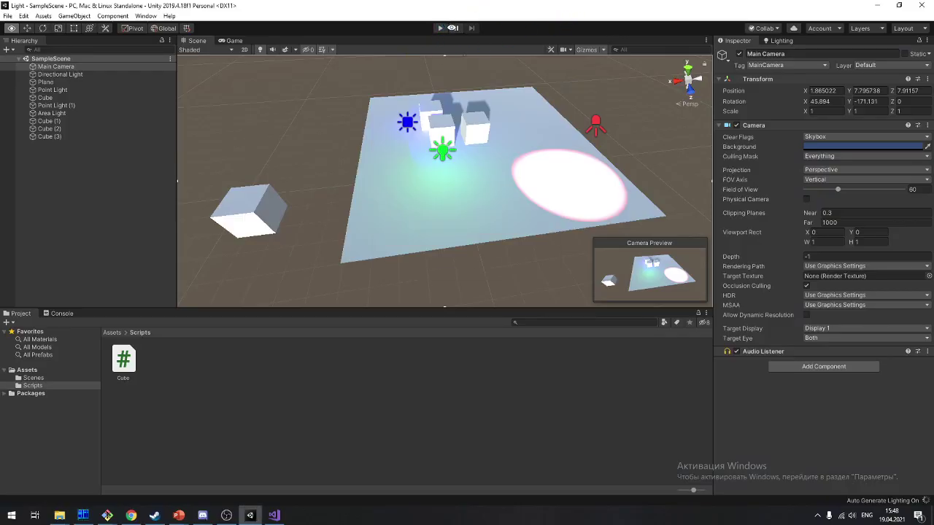
Play the scene and zoom out in the Scene view to watch Cube (2) drift
left_click(441, 28)
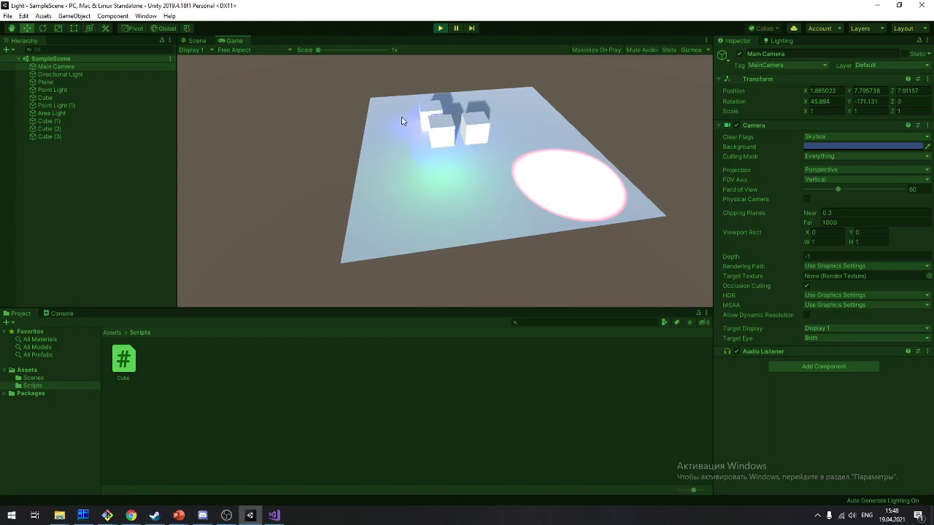
left_click(196, 42)
scroll(353, 103, "down", 3)
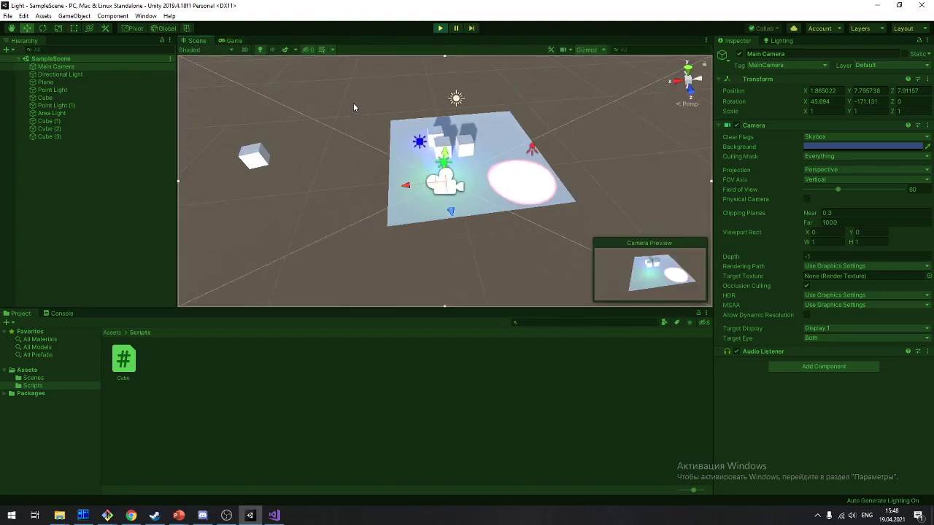
scroll(353, 103, "down", 2)
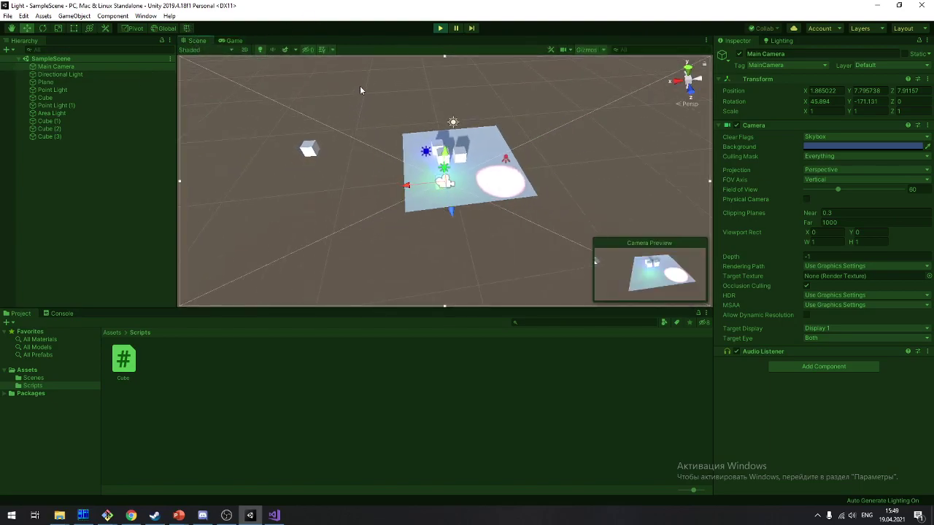
Stop Play mode and comment out the Rotate line (line 15) in Cube.cs
left_click(440, 28)
key("alt+Tab")
key("alt+Tab")
key("Tab")
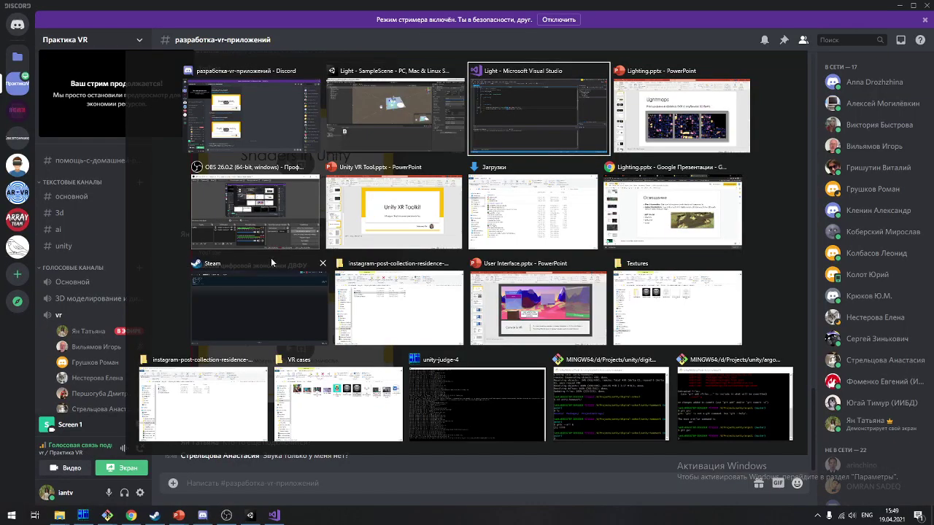
key("alt+Tab")
key("alt+shift+Tab")
key("alt+shift+Tab")
key("alt+Tab")
key("shift+End")
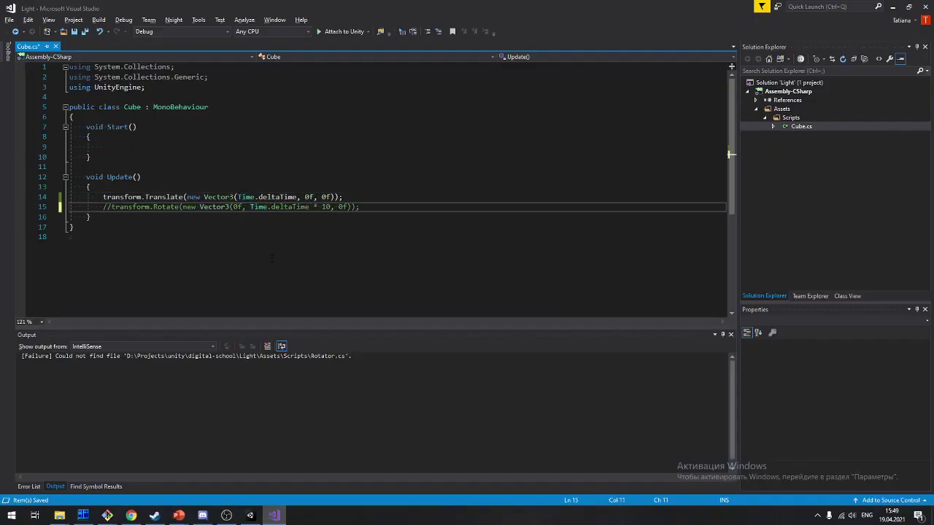
key("ctrl+k")
key("ctrl+c")
key("Up")
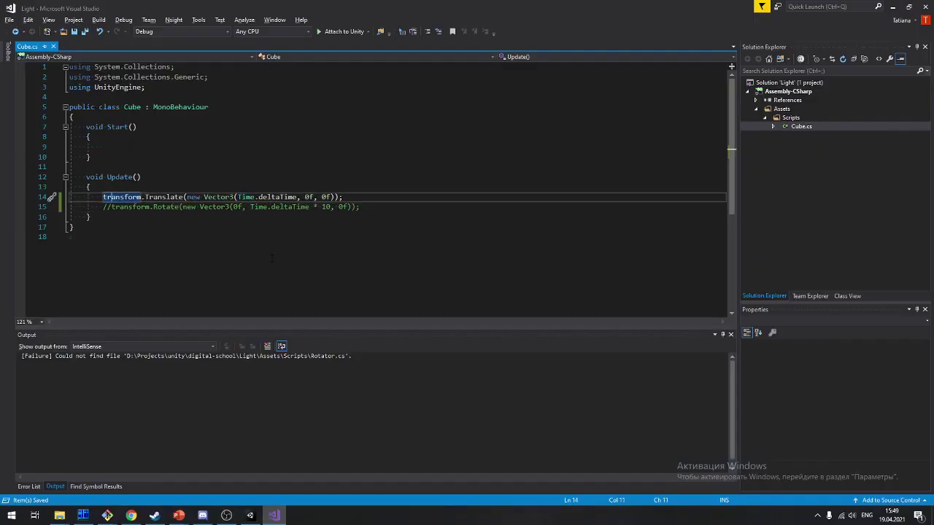
key("alt+Tab")
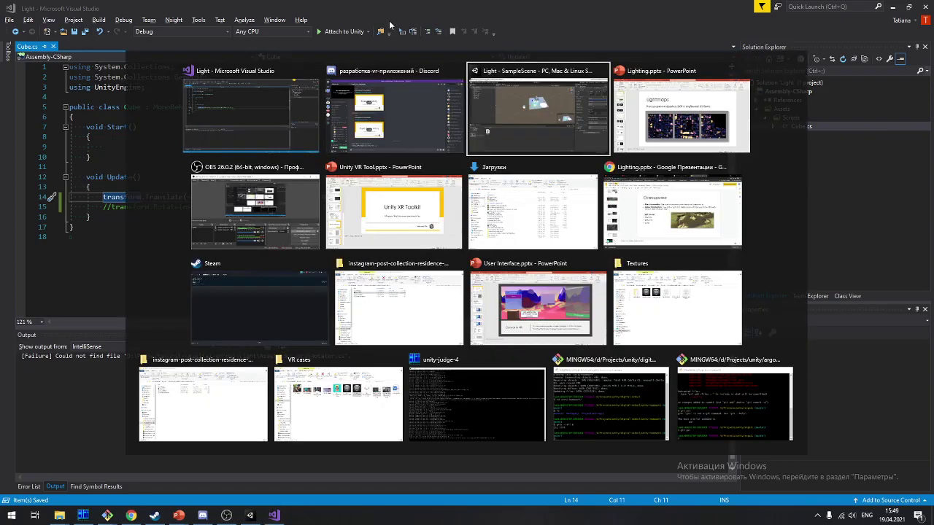
key("alt+Tab")
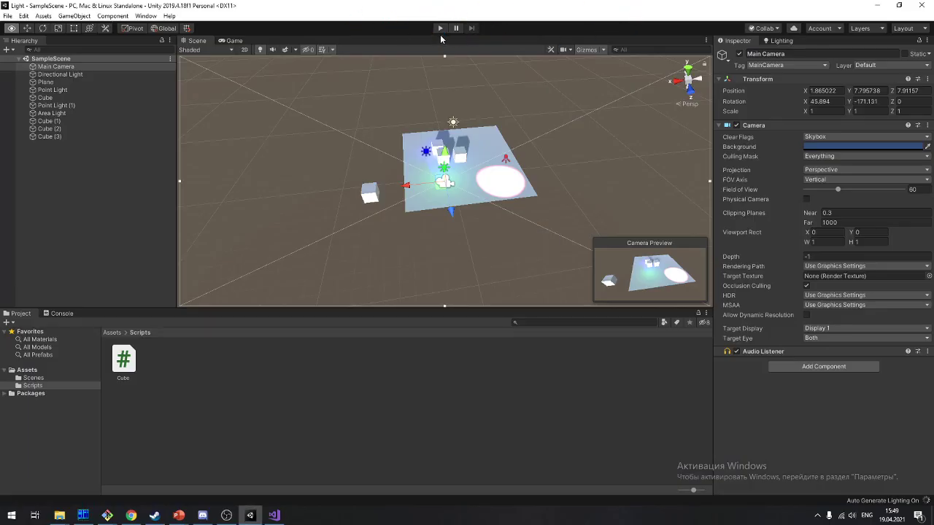
Play the scene and review the Time.deltaTime Translate line in Cube.cs before returning to Unity
left_click(437, 31)
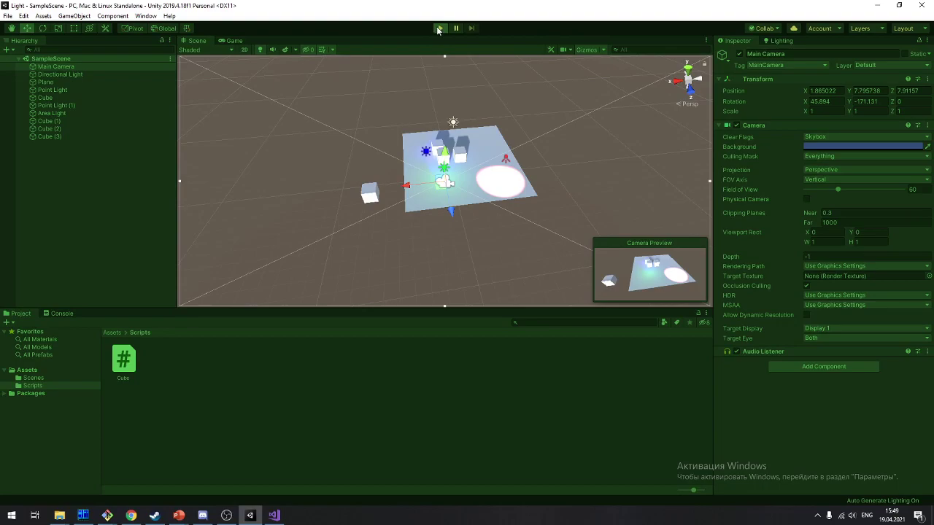
key("alt+Tab")
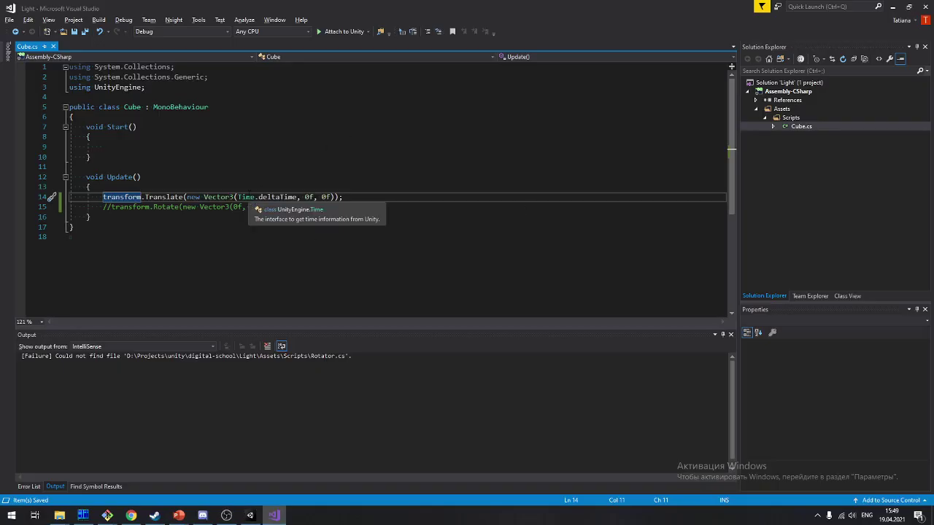
left_click(239, 197)
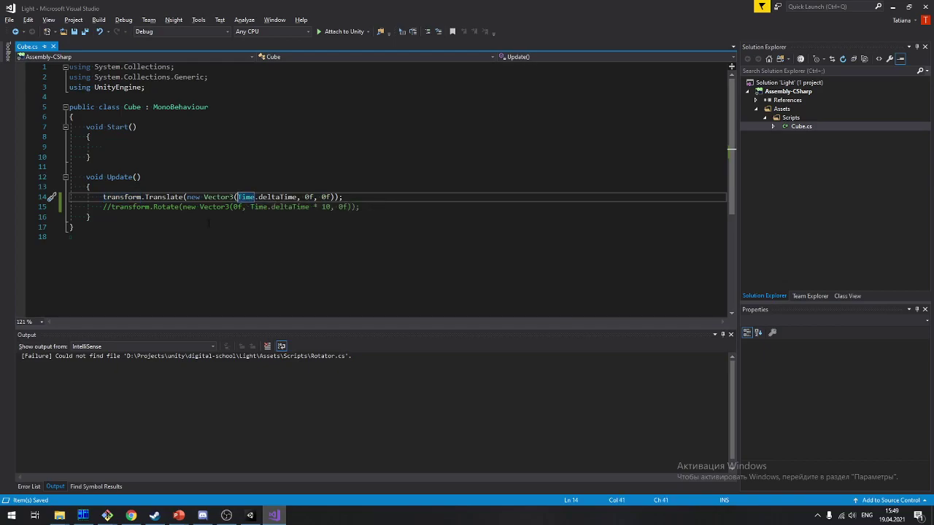
type("-")
key("alt+Tab")
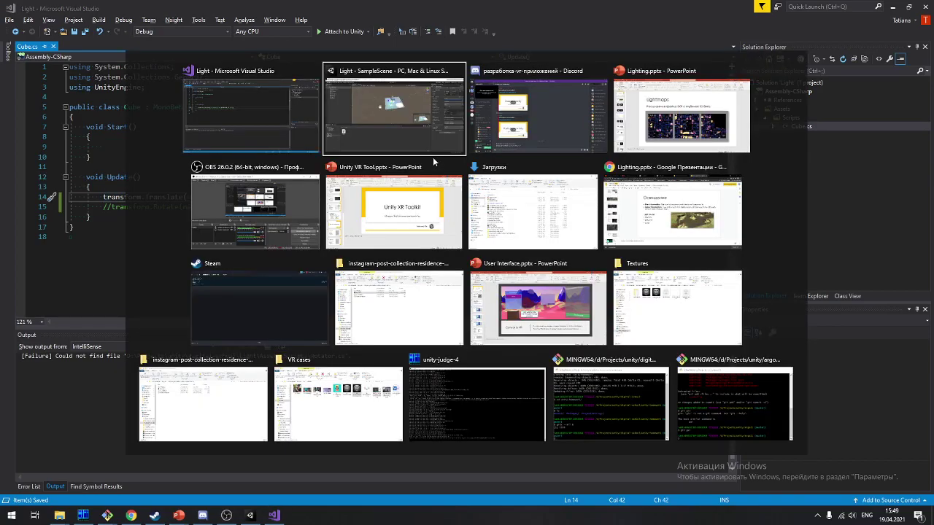
key("alt+Tab")
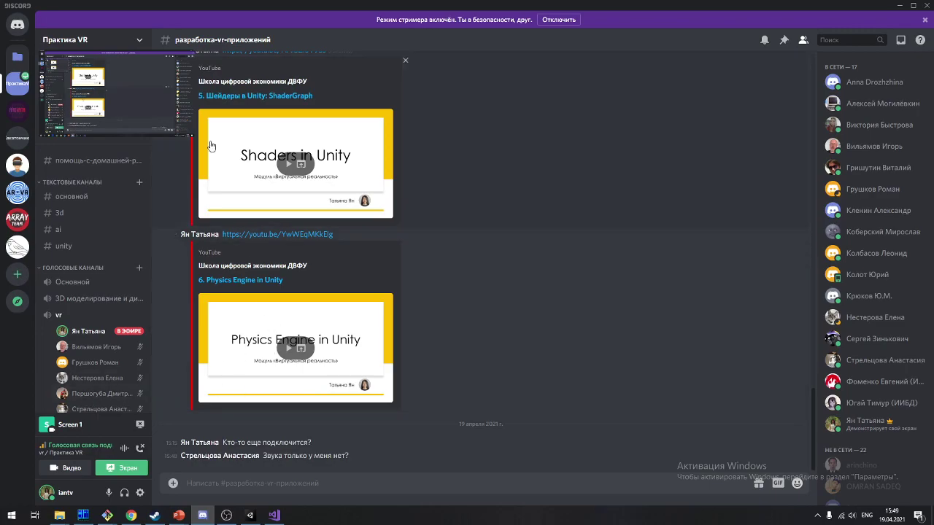
key("alt+Tab")
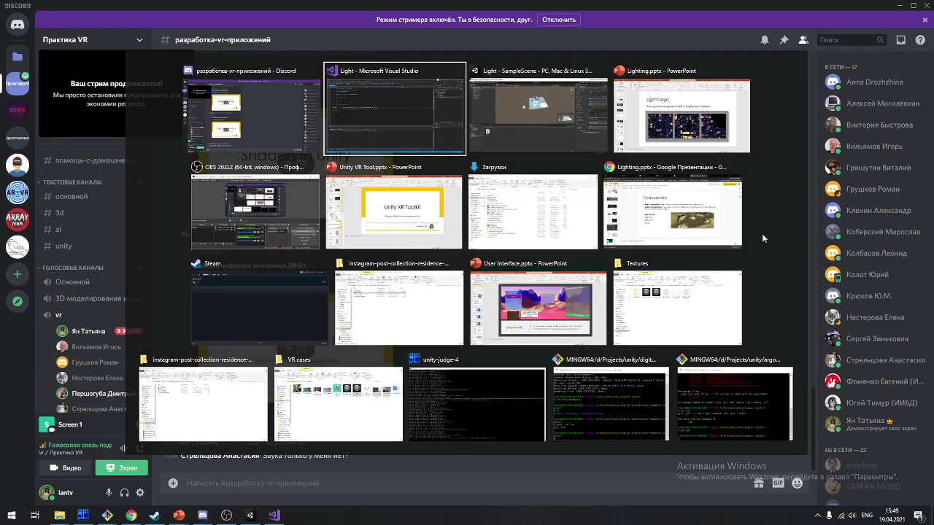
key("alt+Tab")
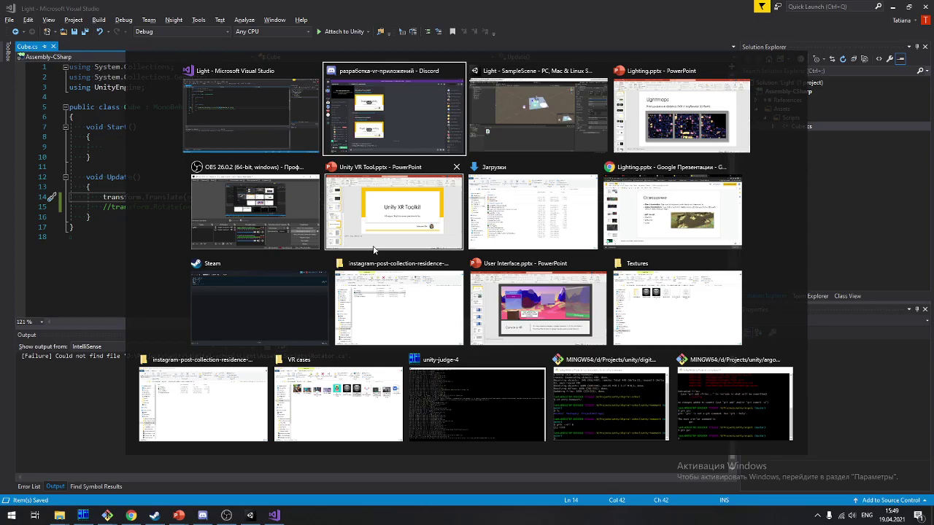
key("alt+Tab")
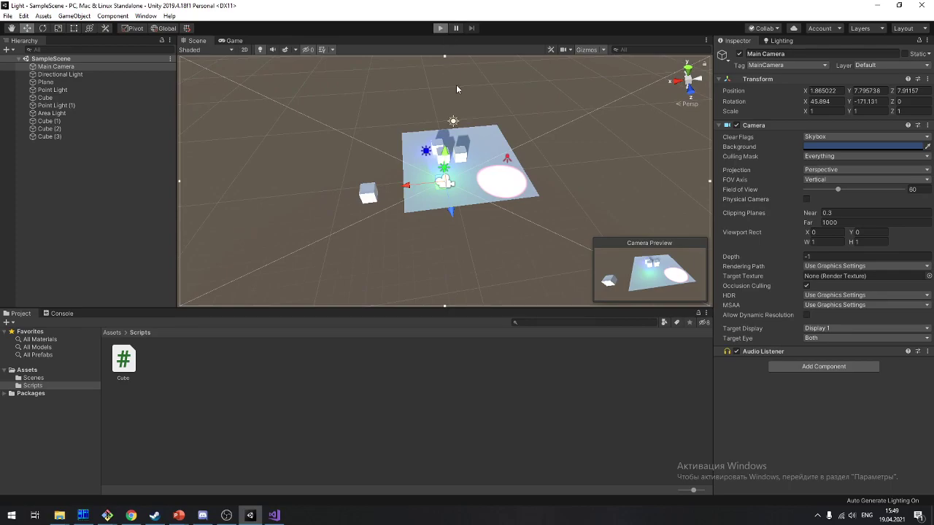
Play and stop the scene, then zoom and fly the scene camera down near the lit plane
left_click(440, 28)
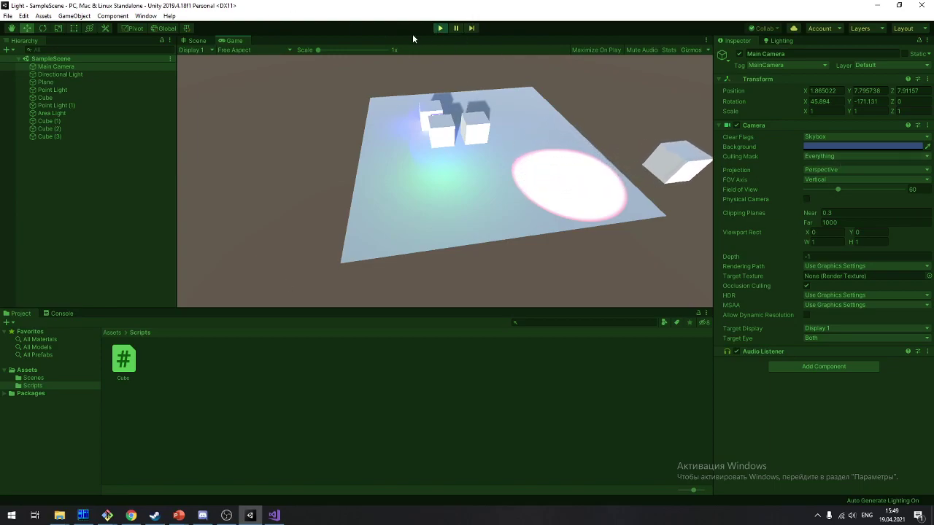
left_click(440, 28)
scroll(409, 196, "up", 2)
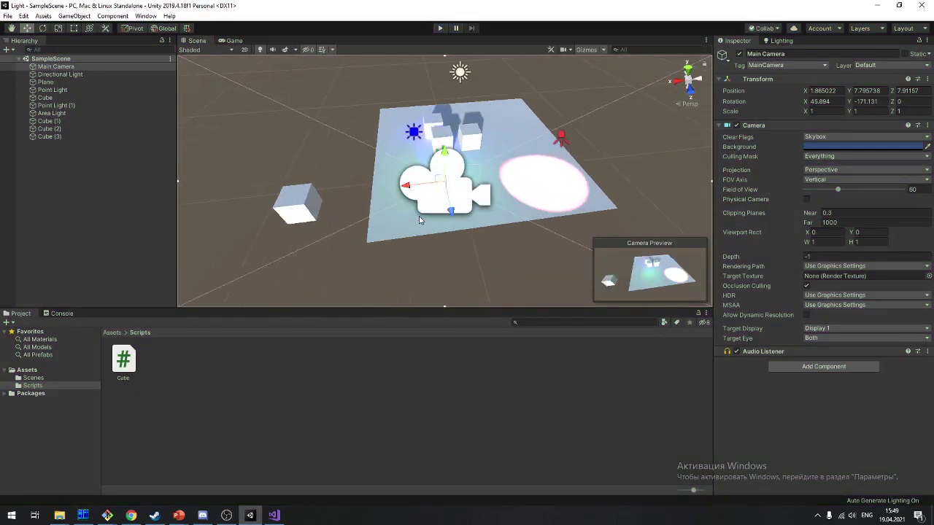
scroll(500, 203, "up", 2)
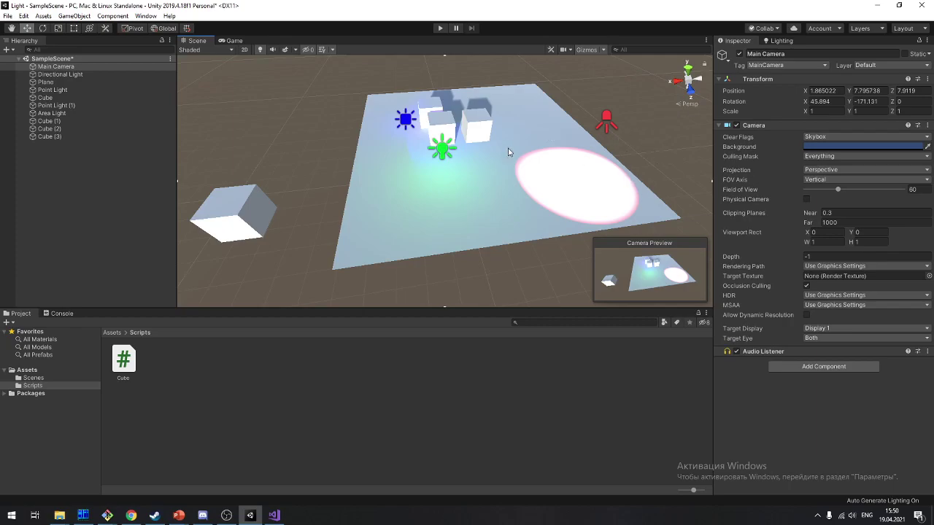
mouse_move(508, 152)
right_mouse_down()
mouse_move(527, 128)
mouse_move(323, 137)
mouse_move(358, 125)
right_mouse_up()
Set the green Point Light (1) and the red spot light 'Point Light' both to intensity 5
left_click(483, 165)
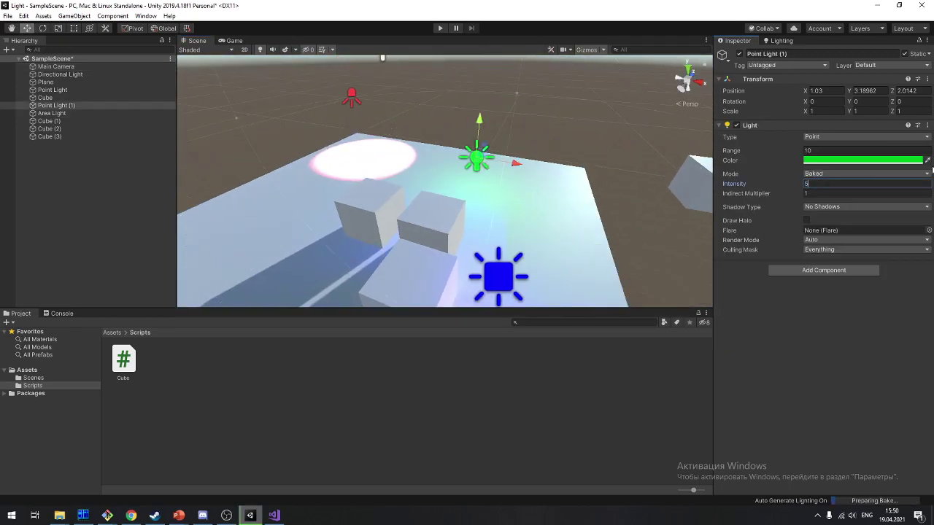
type("5")
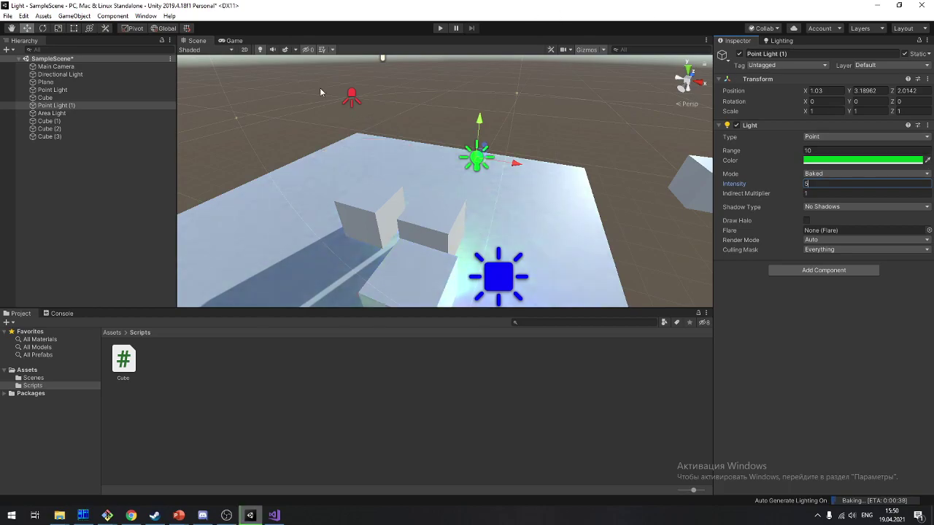
left_click(352, 97)
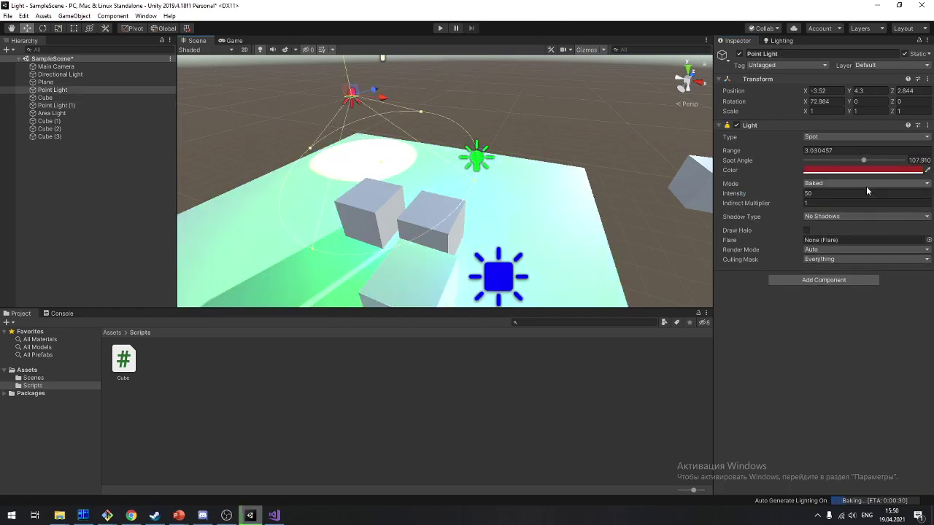
left_click(866, 190)
type("5")
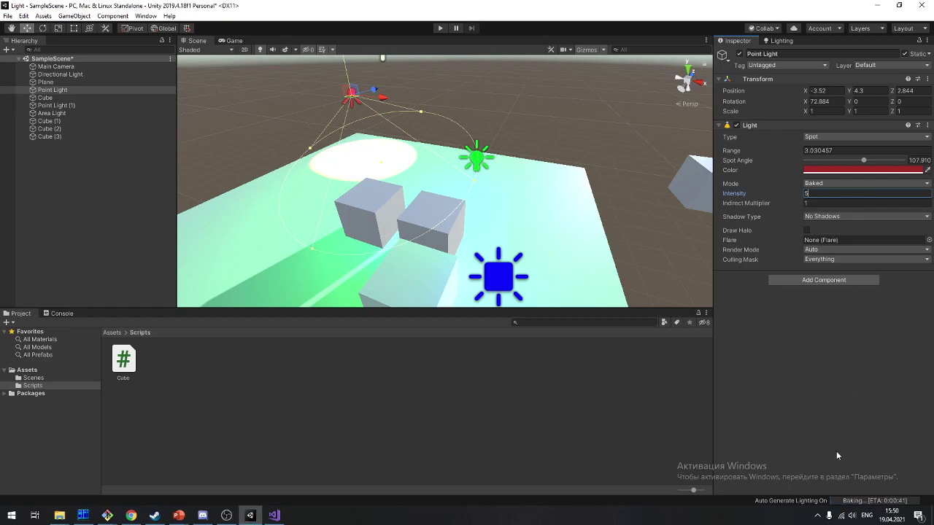
left_click(747, 315)
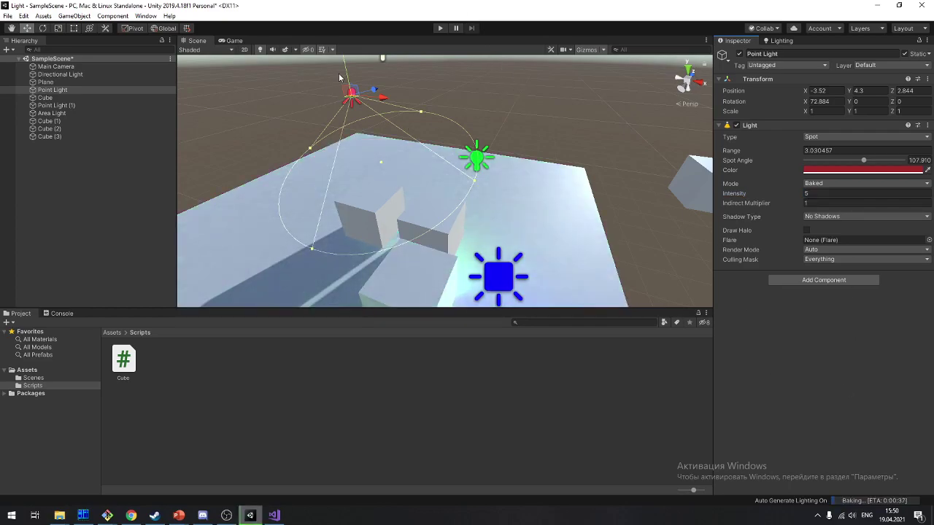
Lower the red spot light closer to the plane and review the brighter scene
left_click_drag(346, 66, 354, 111)
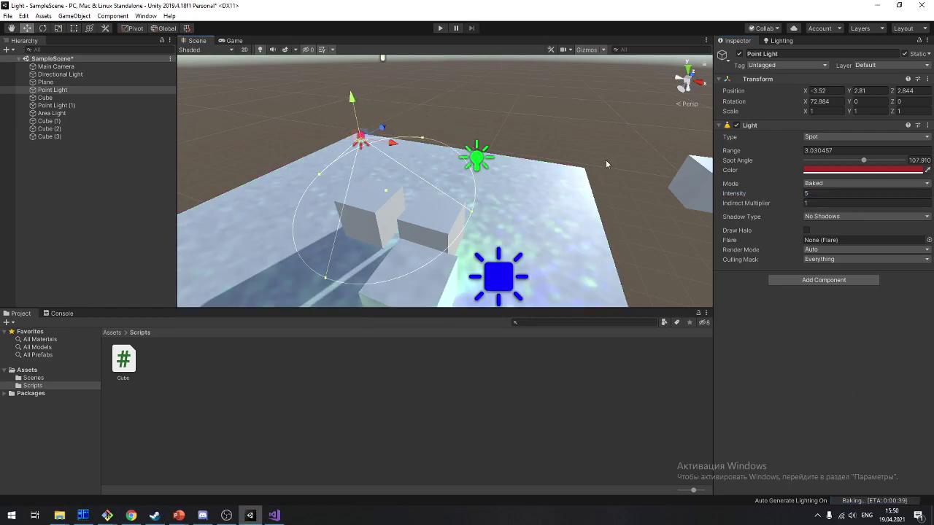
left_click(613, 130)
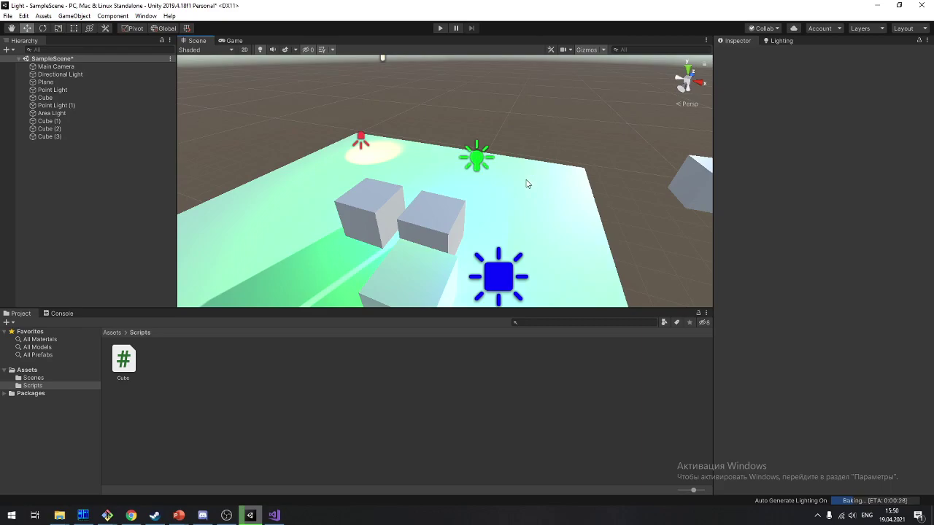
mouse_move(511, 176)
left_mouse_down("alt")
mouse_move(426, 194)
mouse_move(583, 122)
left_mouse_up("alt")
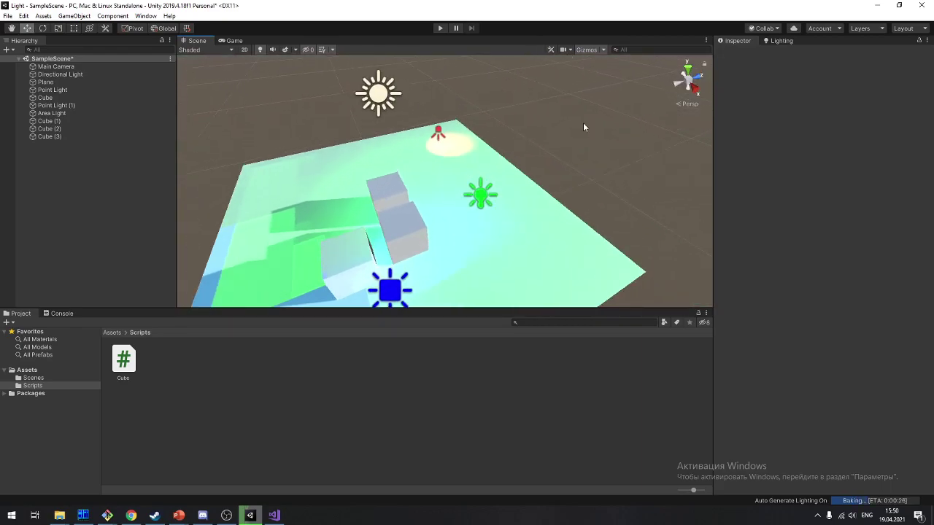
scroll(600, 117, "up", 5)
scroll(601, 117, "up", 3)
scroll(592, 127, "down", 5)
scroll(592, 127, "up", 5)
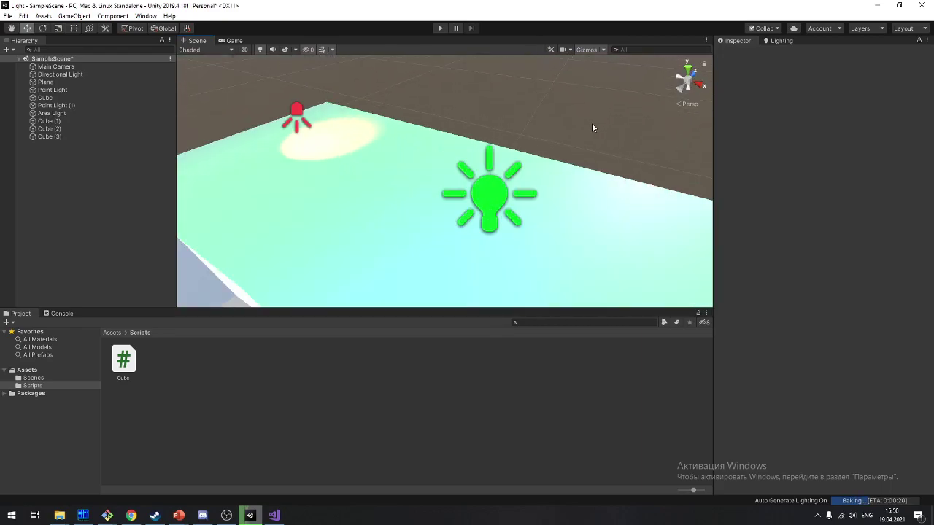
scroll(592, 127, "up", 3)
scroll(591, 128, "up", 3)
scroll(590, 128, "down", 3)
scroll(569, 113, "down", 3)
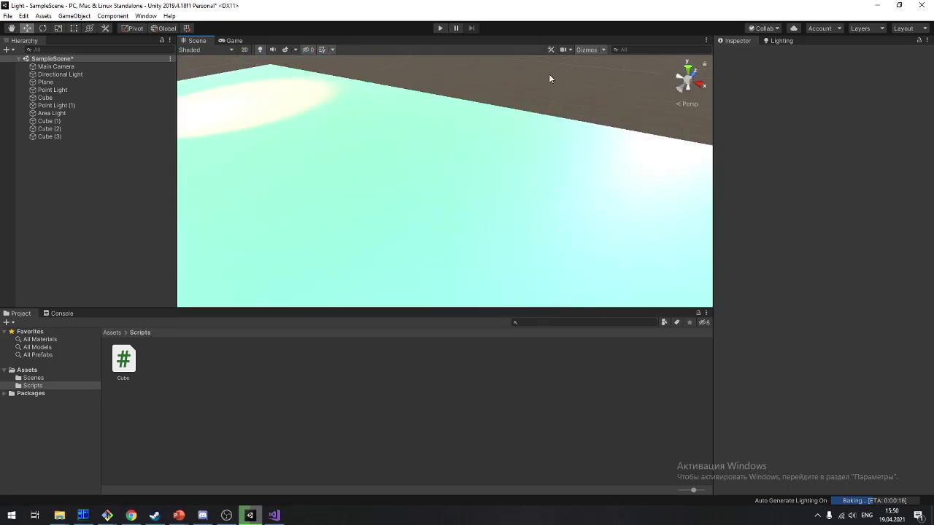
scroll(550, 78, "down", 3)
scroll(568, 155, "down", 3)
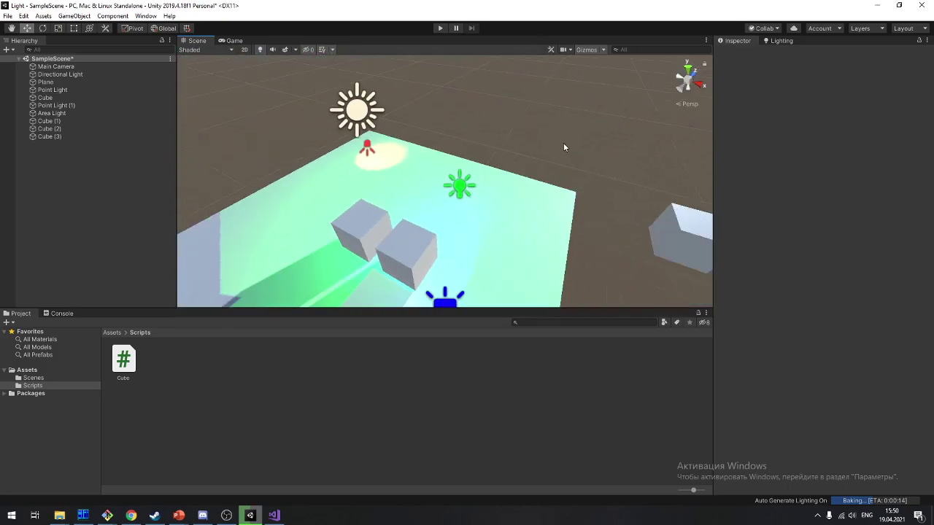
scroll(515, 150, "up", 2)
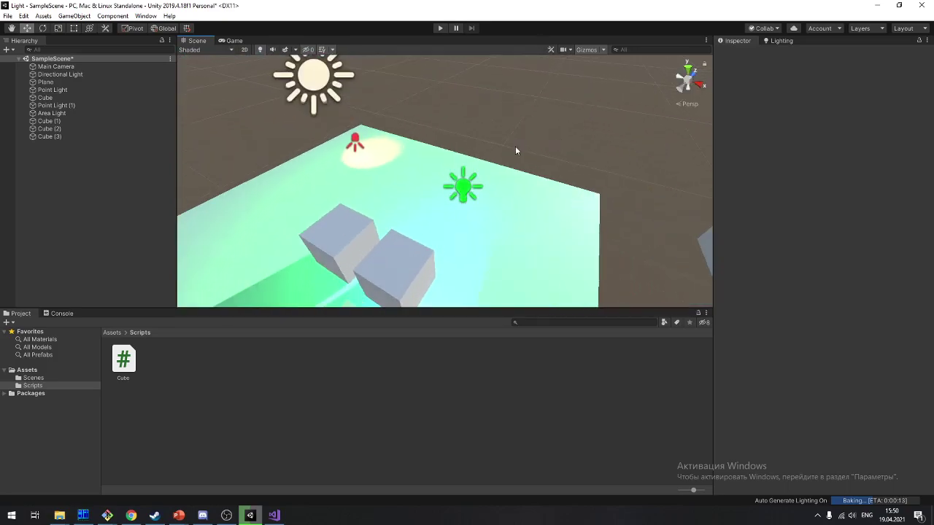
Create a Light Probe Group from the Hierarchy's Light menu and show the Lighting window's Scene settings
right_click(38, 166)
mouse_move(92, 269)
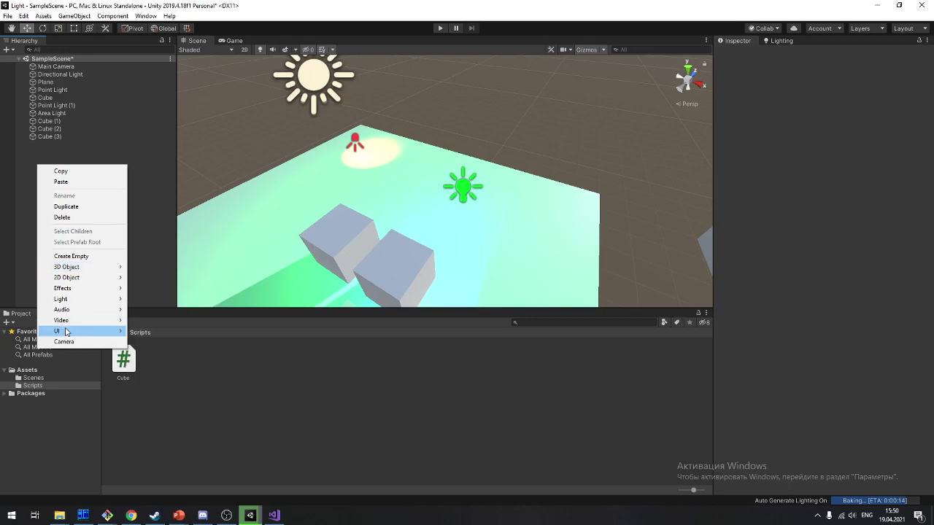
mouse_move(109, 299)
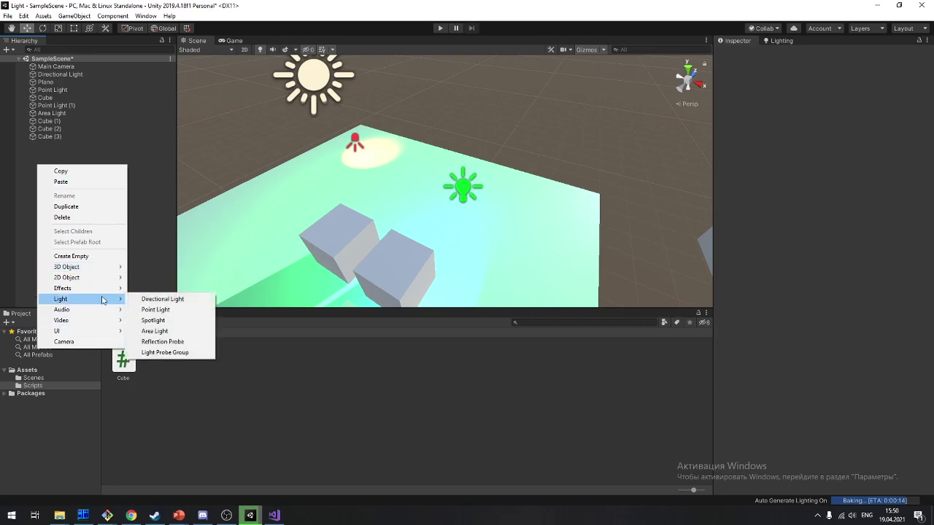
left_click(165, 355)
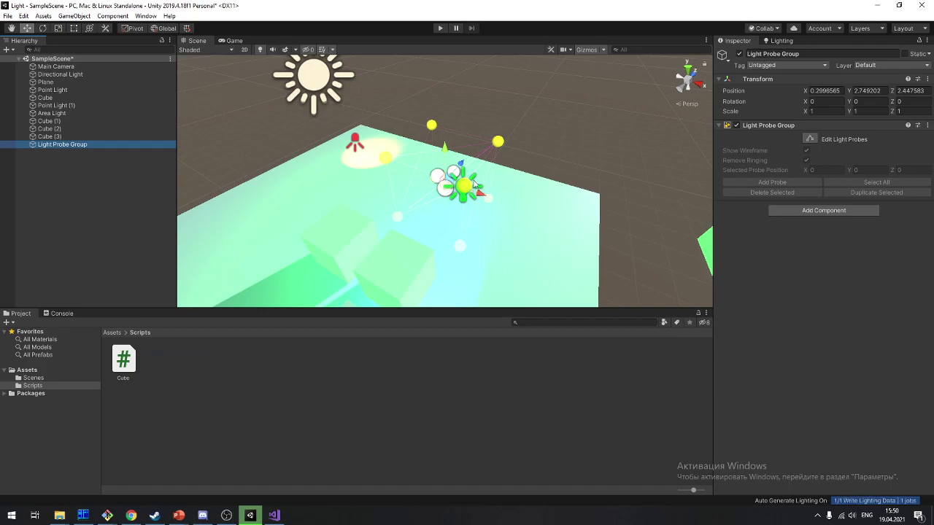
scroll(496, 172, "up", 2)
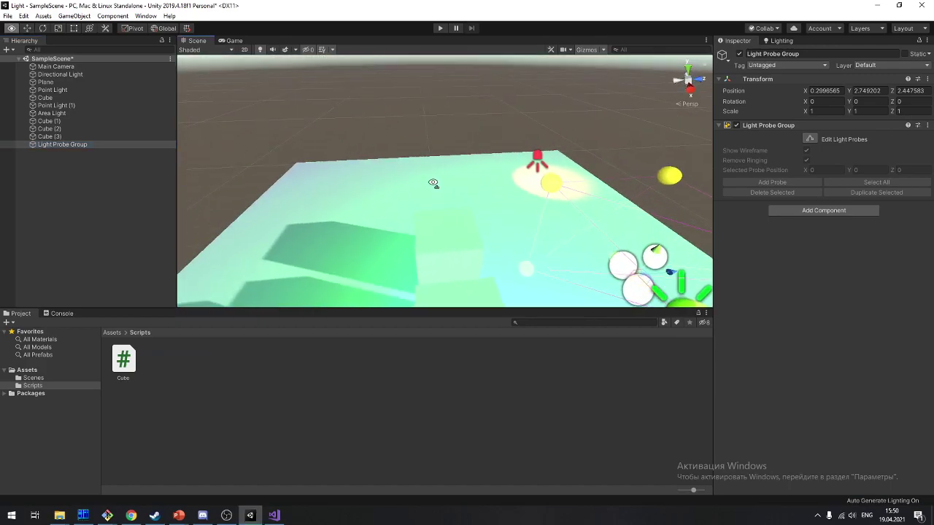
left_click_drag(588, 210, 451, 194, "alt")
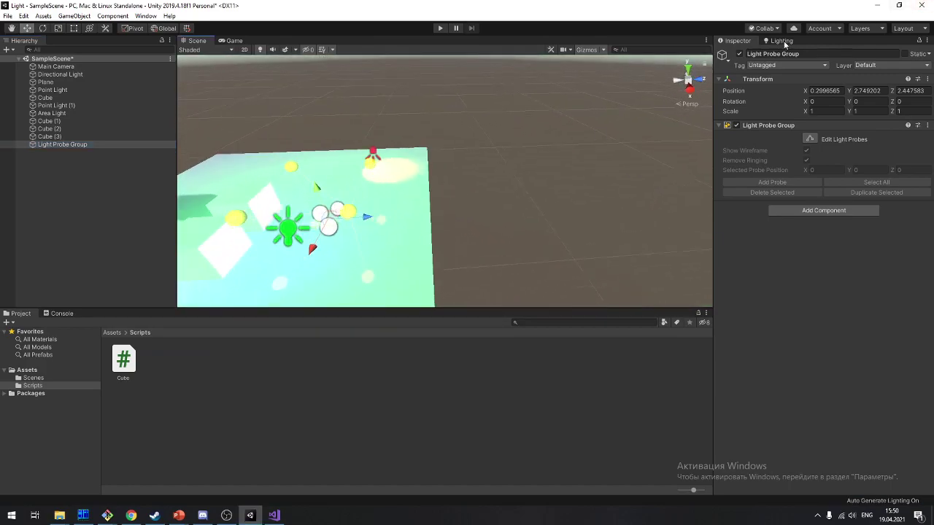
left_click(780, 40)
left_click(759, 55)
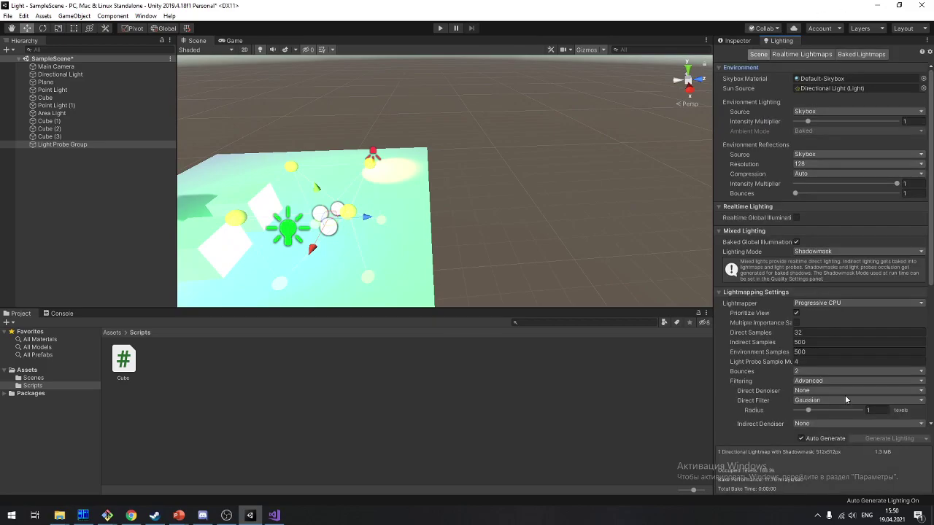
Disable Auto Generate lighting, then lower Point Light (1) and shift it across the plane
left_click(828, 436)
left_click_drag(430, 215, 435, 161, "alt")
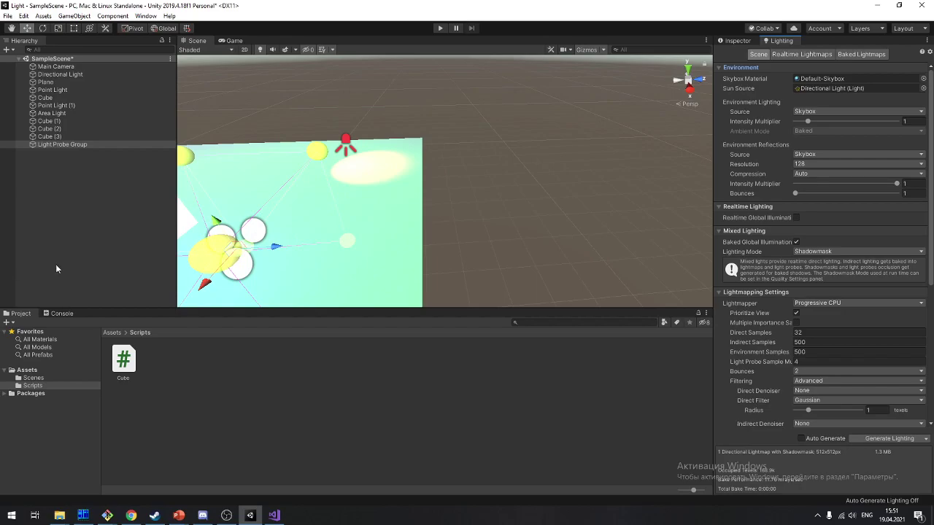
left_click(474, 178)
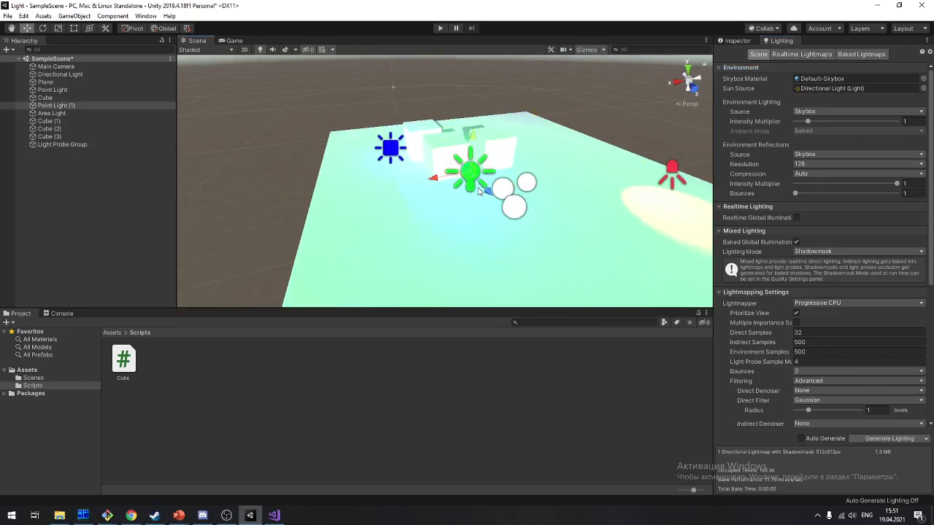
scroll(482, 153, "down", 5)
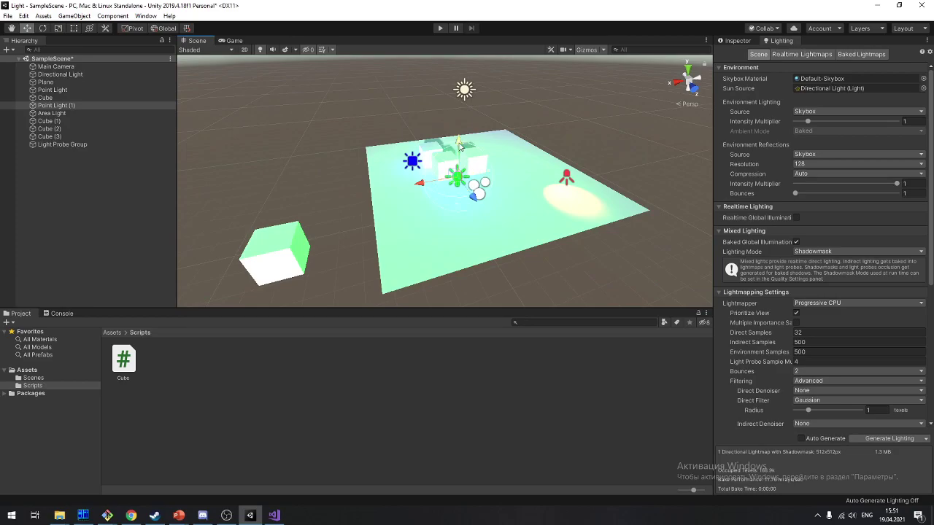
left_click_drag(460, 148, 471, 157)
scroll(582, 181, "up", 3)
left_click(695, 76)
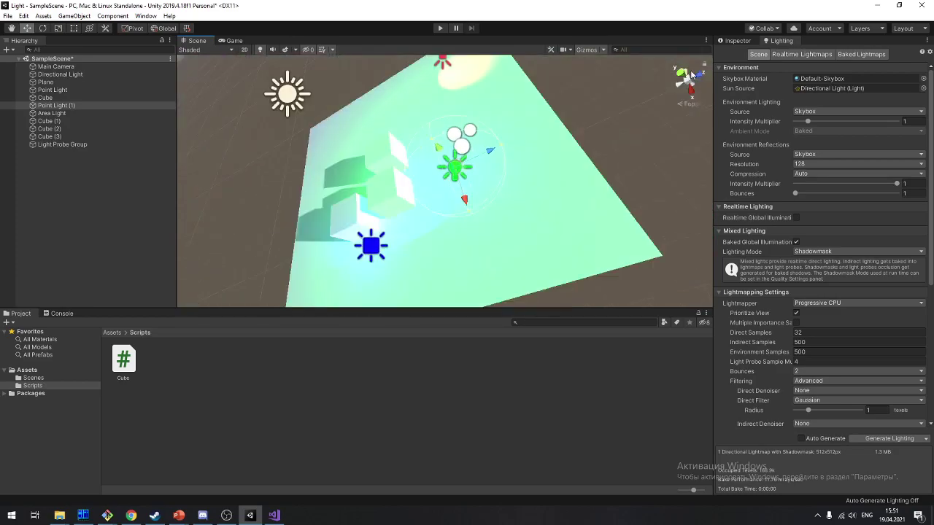
left_click_drag(431, 137, 444, 96)
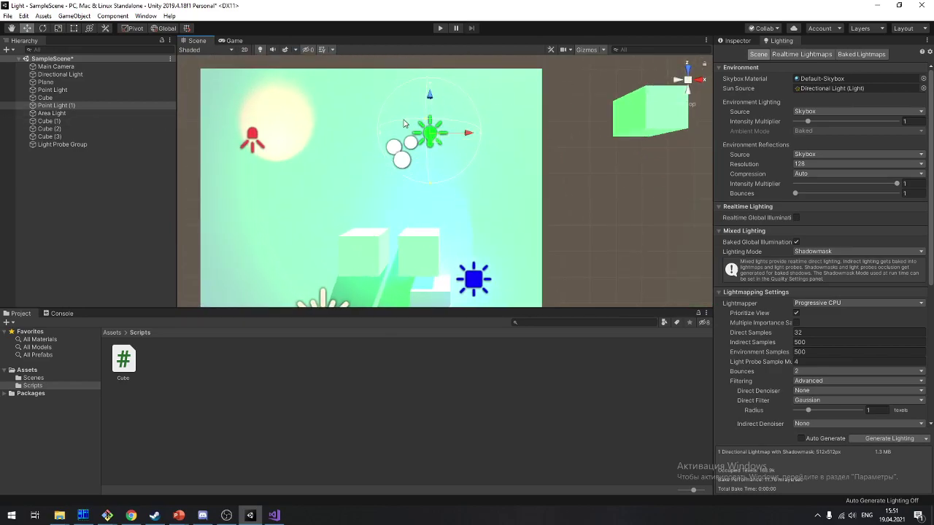
Reposition Cube (2) on the plane and return to a perspective view of the lights and probes
left_click(654, 107)
left_click_drag(649, 87, 647, 97)
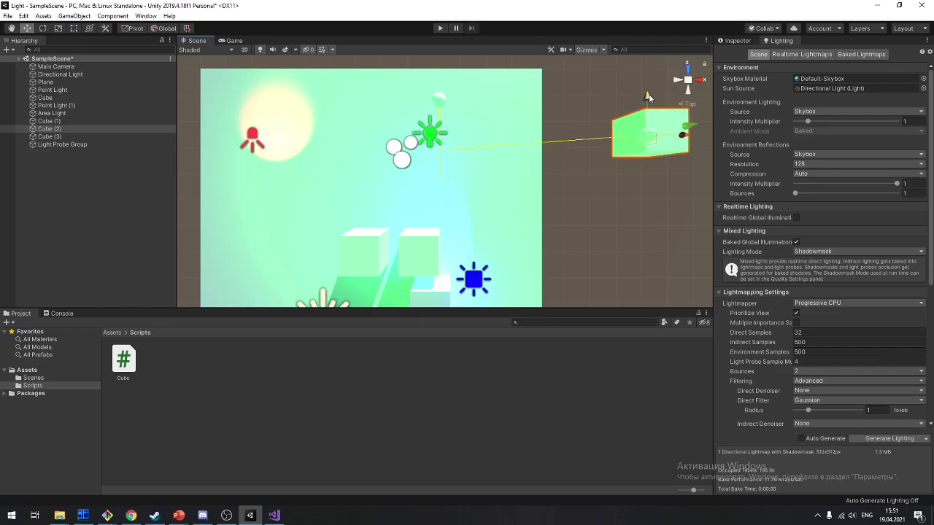
left_click(663, 138)
left_click(661, 143)
mouse_move(451, 114)
left_mouse_down("alt")
mouse_move(429, 38)
mouse_move(422, 105)
left_mouse_up("alt")
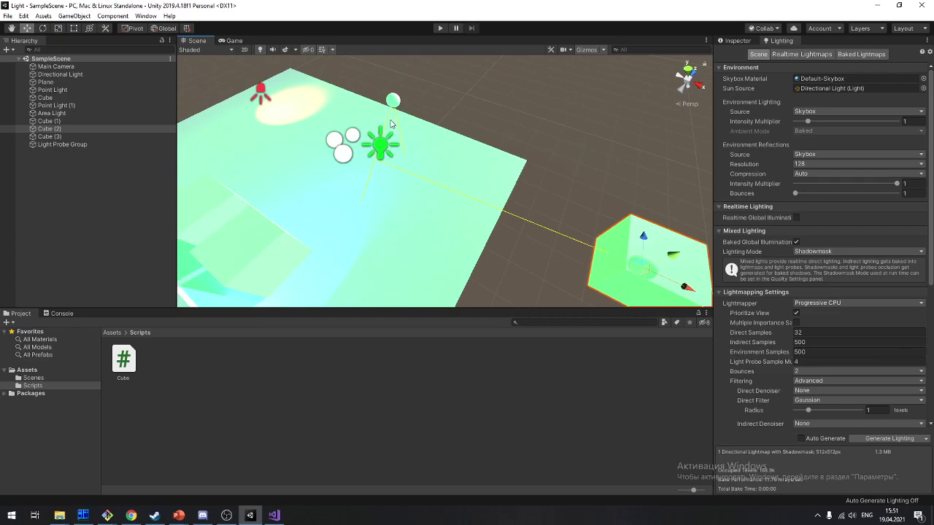
mouse_move(398, 147)
left_mouse_down("alt")
mouse_move(640, 264)
mouse_move(519, 144)
left_mouse_up("alt")
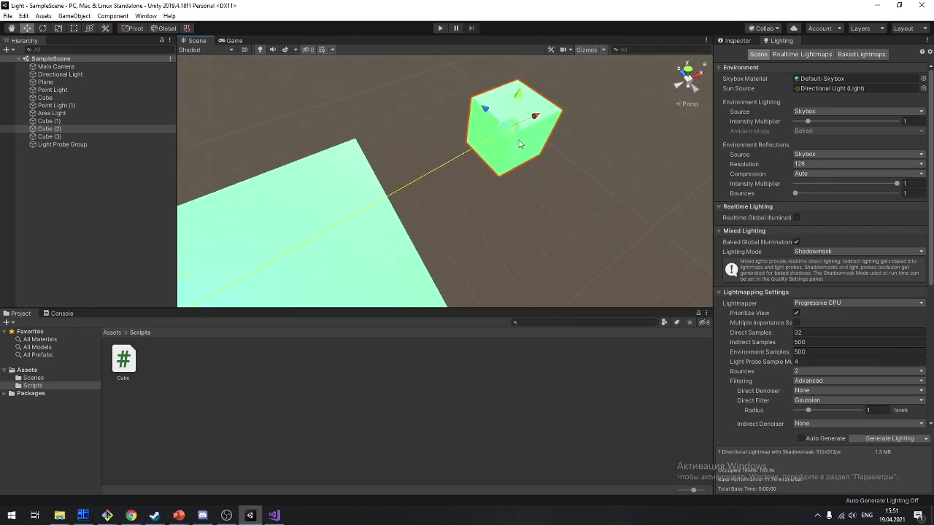
left_click_drag(418, 171, 422, 133, "alt")
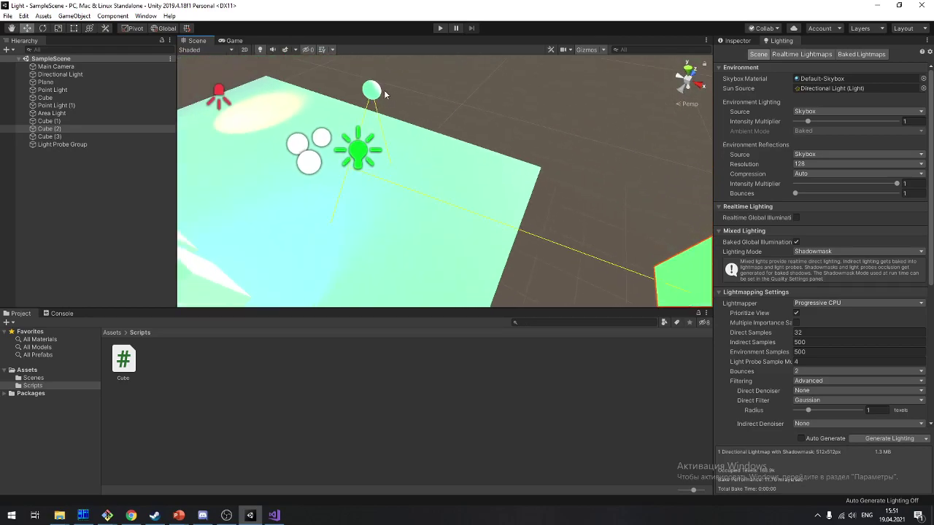
left_click_drag(371, 117, 396, 125, "alt")
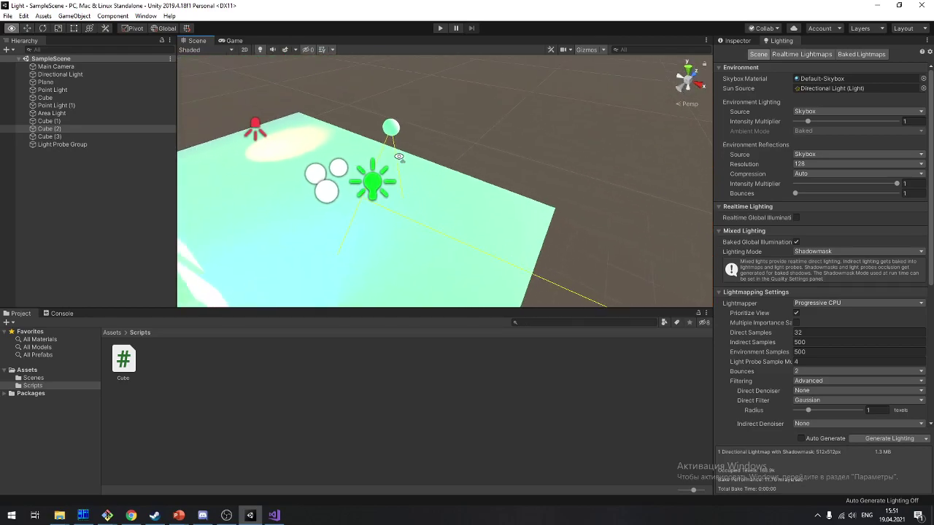
scroll(408, 161, "up", 5)
mouse_move(478, 152)
left_mouse_down("alt")
mouse_move(288, 160)
mouse_move(363, 252)
left_mouse_up("alt")
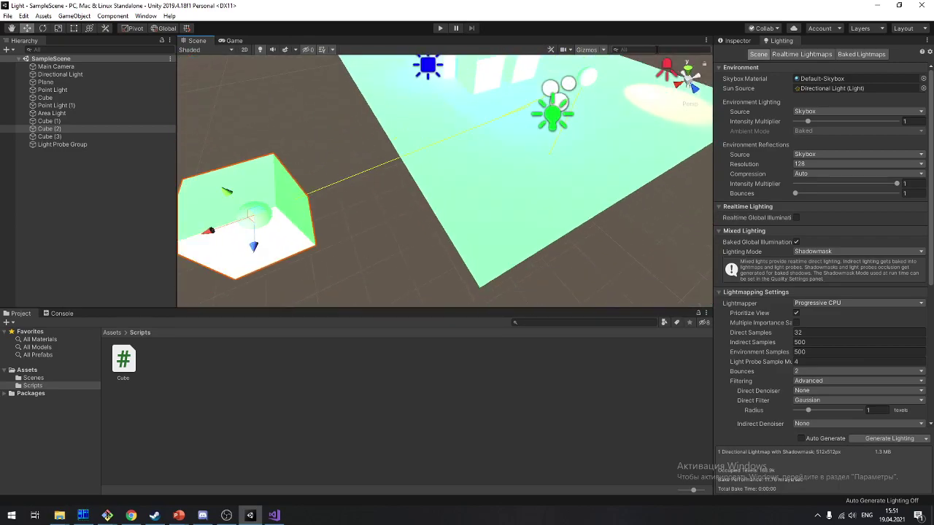
left_click_drag(596, 107, 545, 131, "alt")
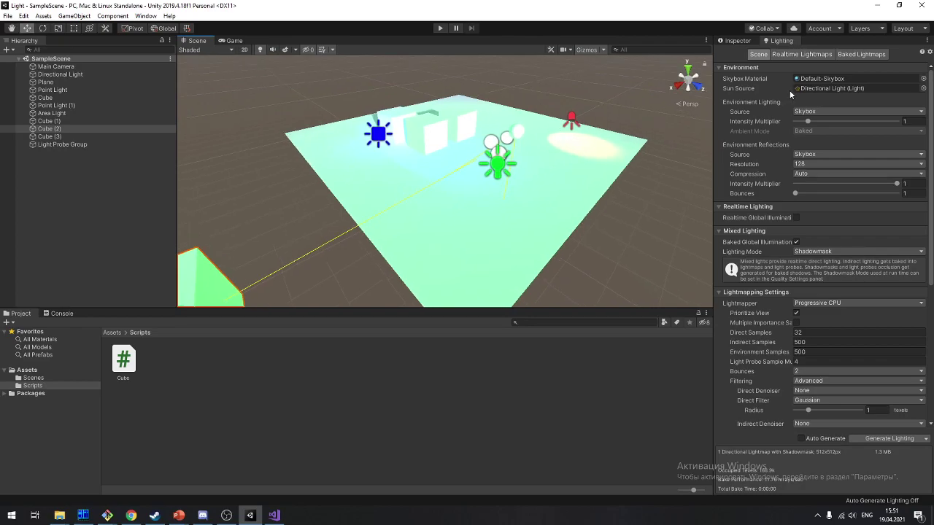
Run a manual Generate Lighting bake, inspect the green and pink light pools, and select the Light Probe Group
left_click(865, 439)
left_click_drag(552, 217, 481, 190, "alt")
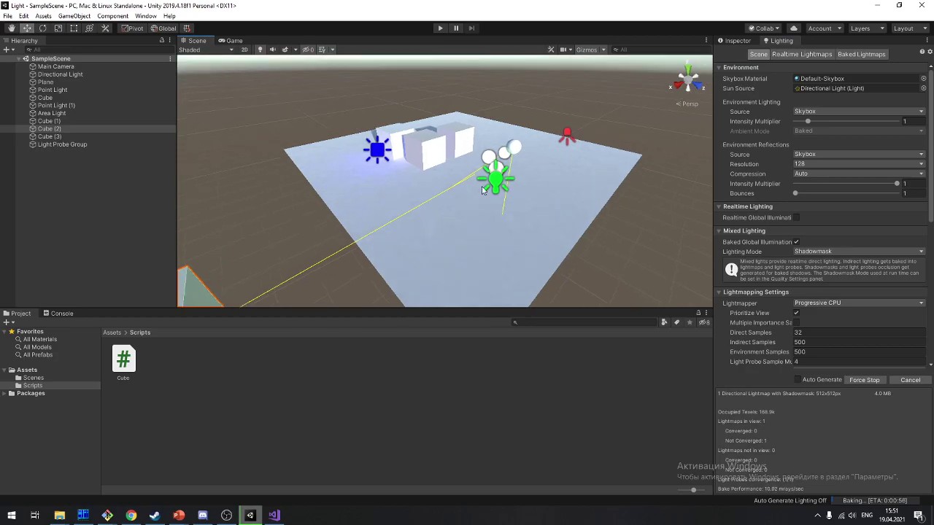
scroll(529, 159, "up", 5)
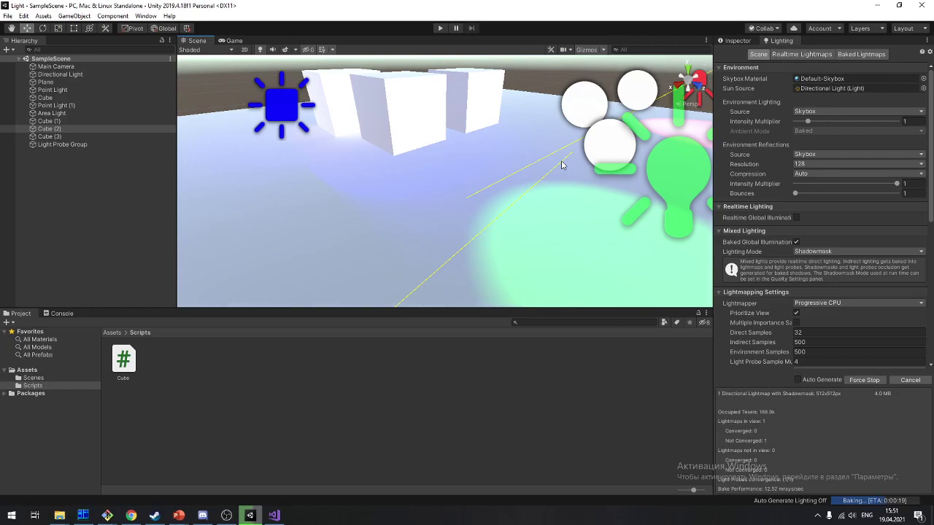
mouse_move(557, 144)
right_mouse_down()
mouse_move(353, 96)
mouse_move(402, 217)
right_mouse_up()
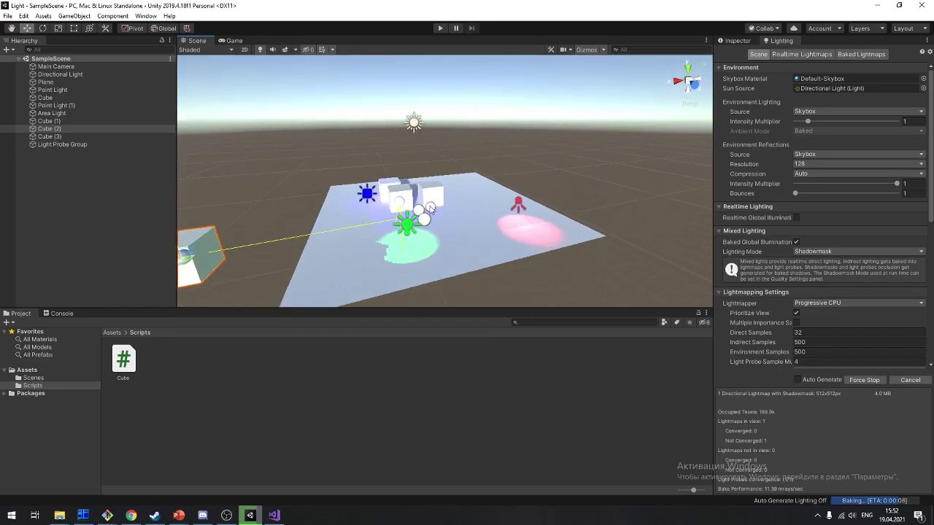
mouse_move(401, 218)
right_mouse_down()
mouse_move(523, 187)
mouse_move(481, 175)
right_mouse_up()
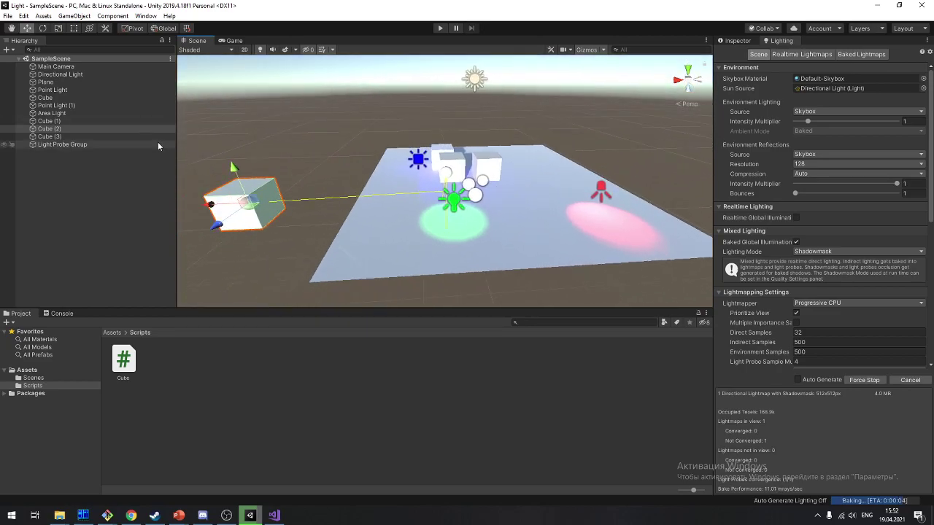
left_click(89, 145)
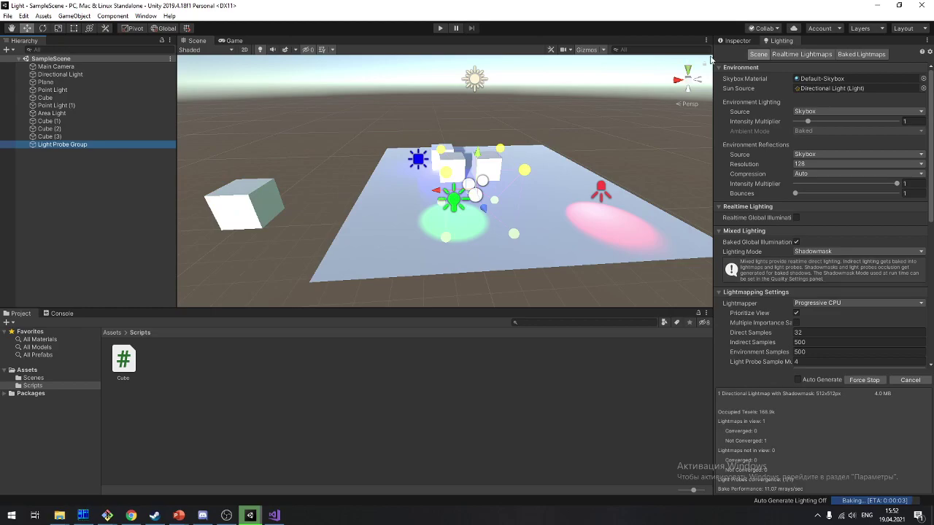
Show the Light Probe Group's Inspector and enter probe edit mode to view the probes around the plane
left_click(728, 41)
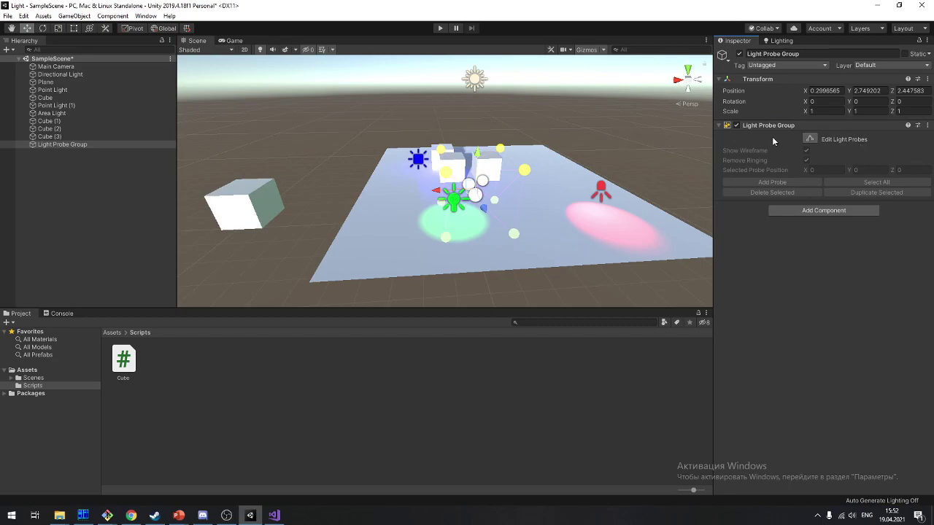
left_click(806, 140)
scroll(569, 154, "up", 5)
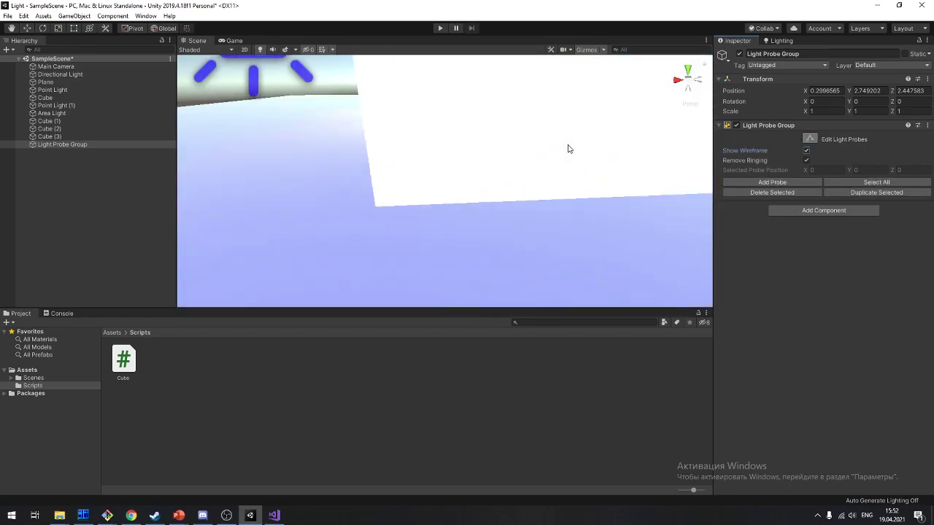
scroll(568, 149, "down", 4)
scroll(569, 150, "down", 5)
left_click_drag(537, 218, 760, 197, "alt")
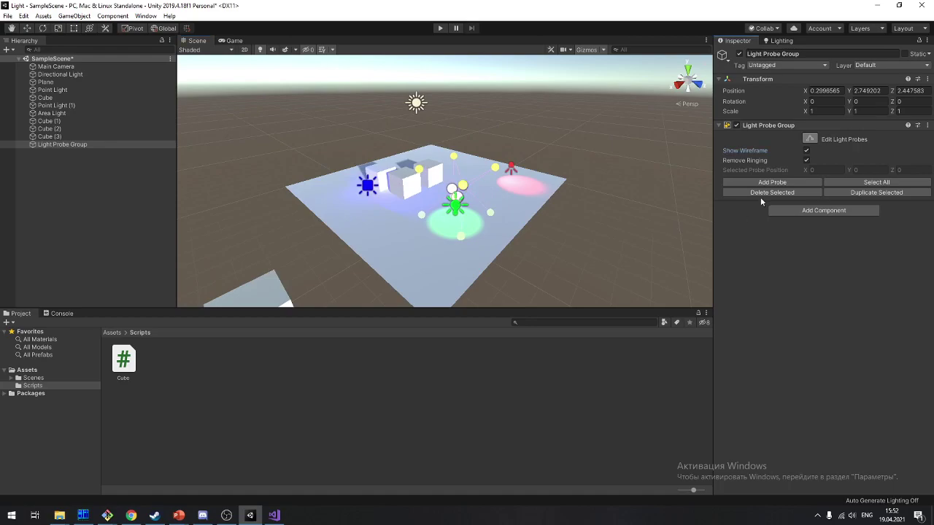
scroll(440, 181, "up", 1)
scroll(459, 194, "up", 5)
scroll(462, 233, "down", 3)
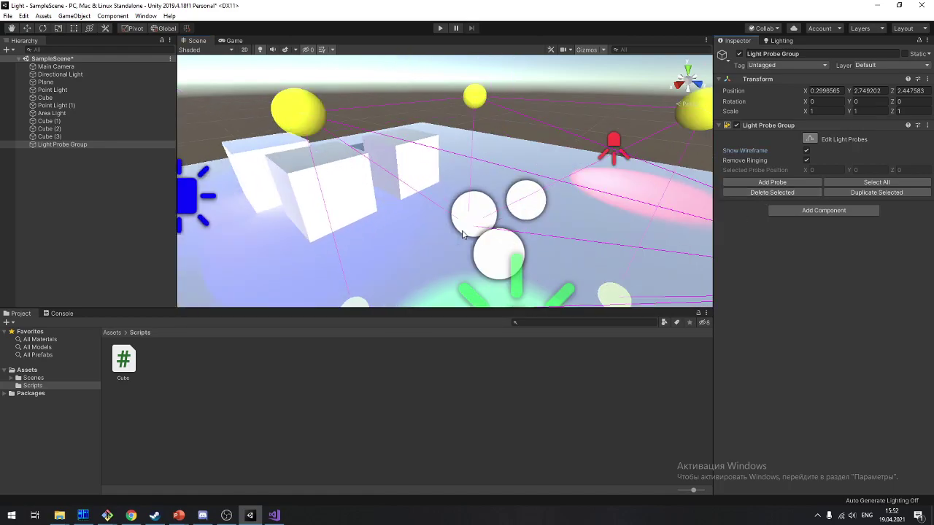
scroll(464, 228, "down", 2)
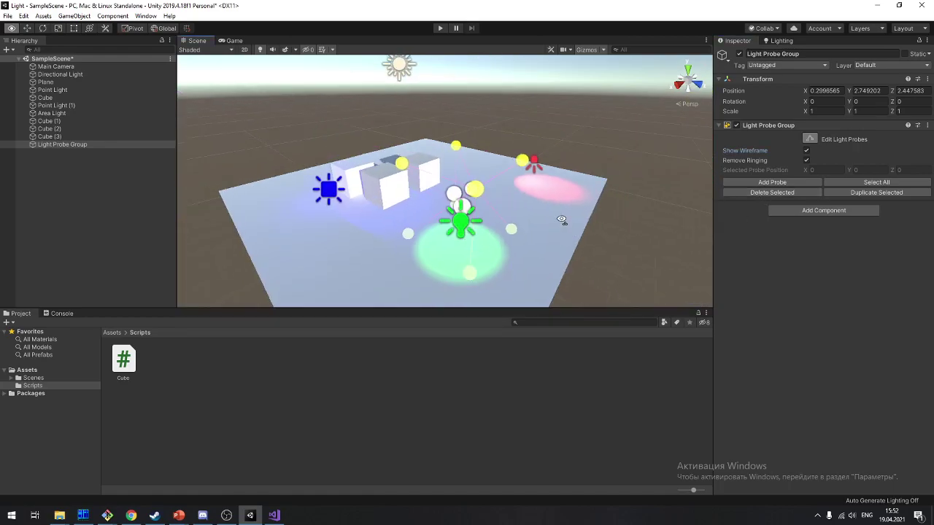
left_click_drag(562, 240, 455, 151, "alt")
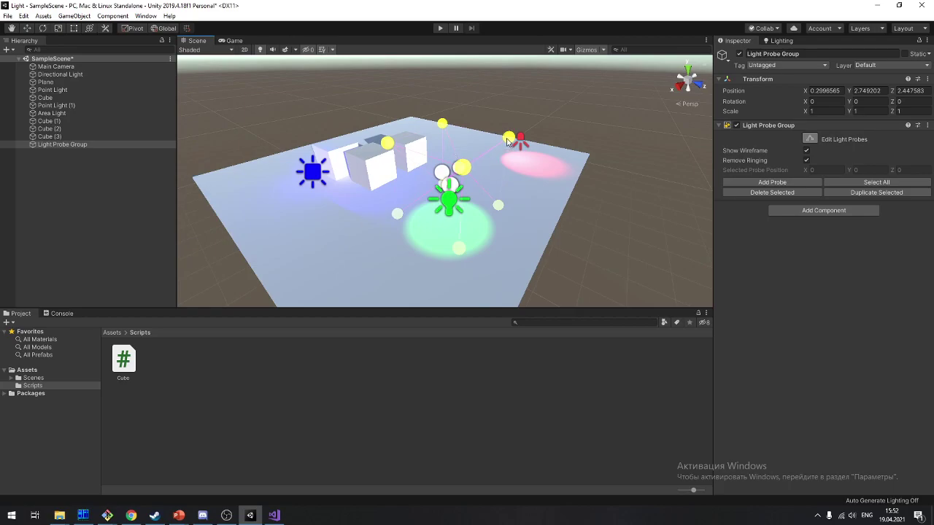
Exit probe editing and raise the Light Probe Group to Position Y 3.37 with the Move tool
left_click(809, 140)
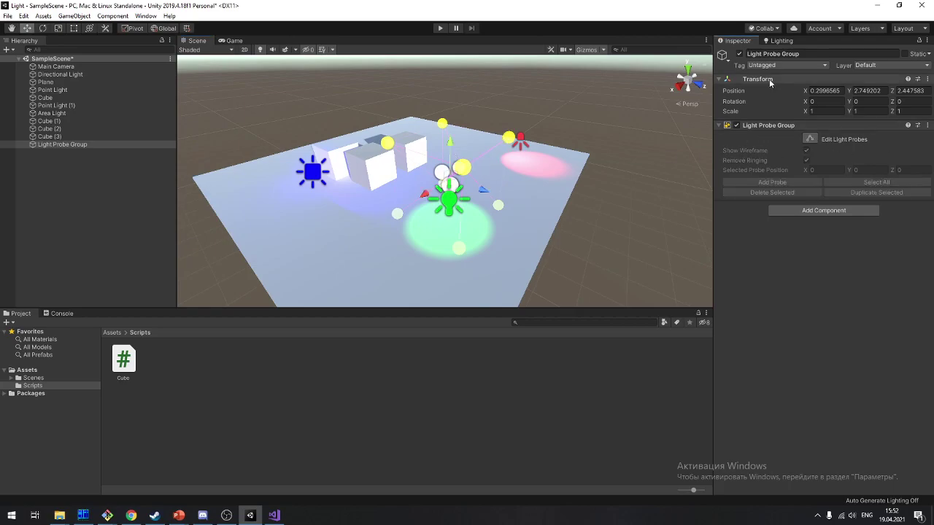
key("q")
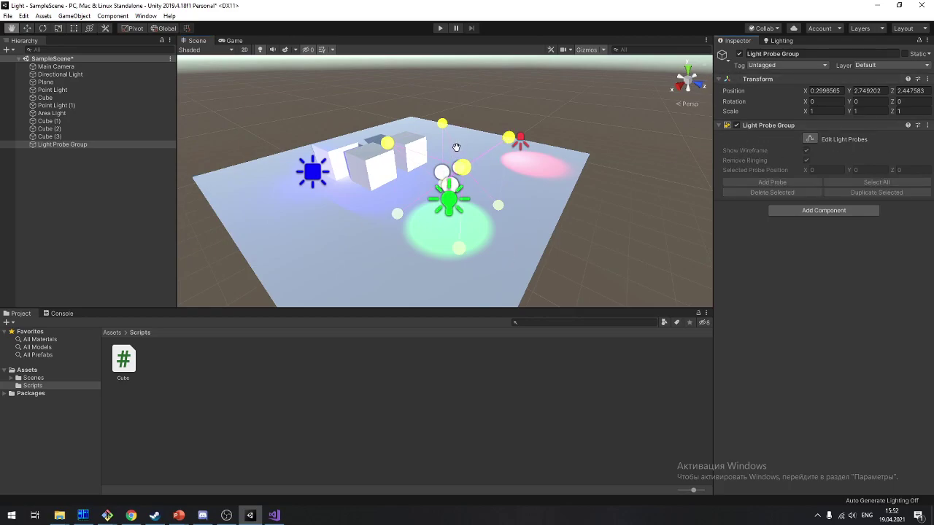
key("w")
left_click_drag(456, 149, 458, 127)
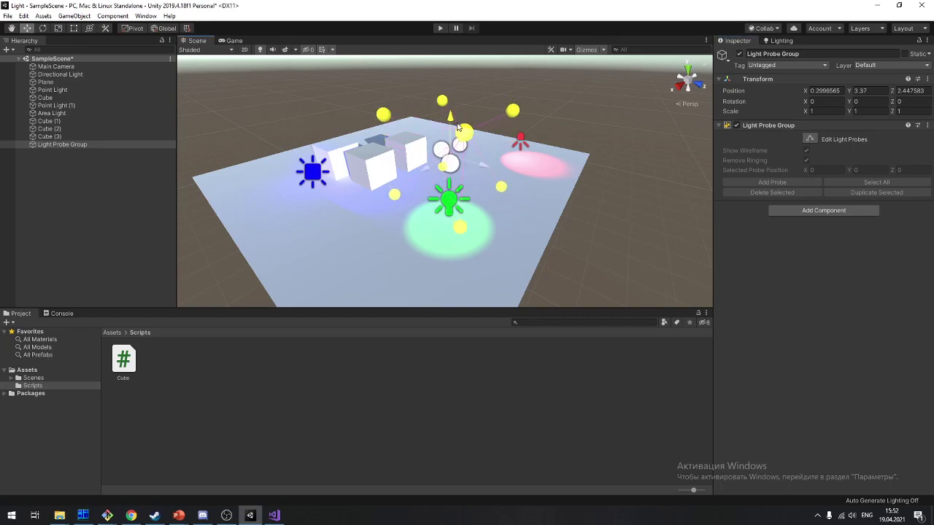
Enter Edit Light Probes mode, add a new probe, and drag it into place
left_click(809, 140)
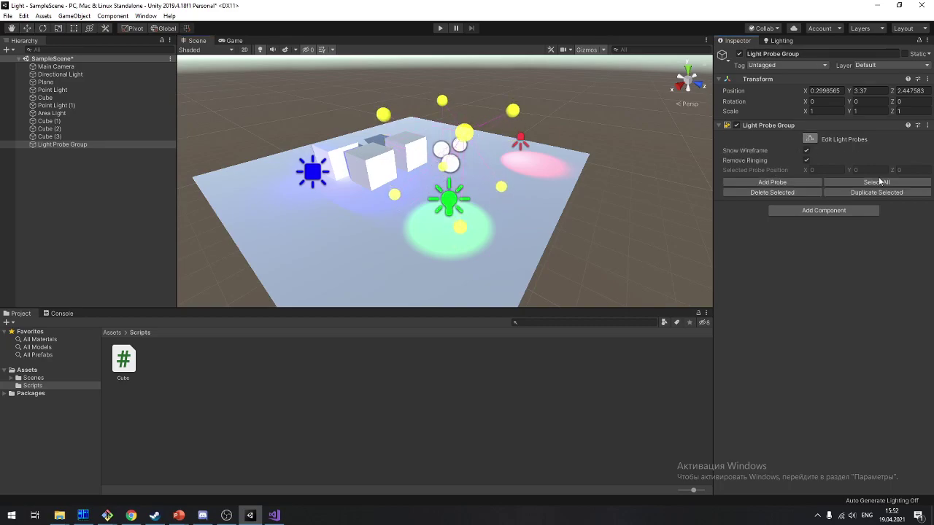
left_click(793, 183)
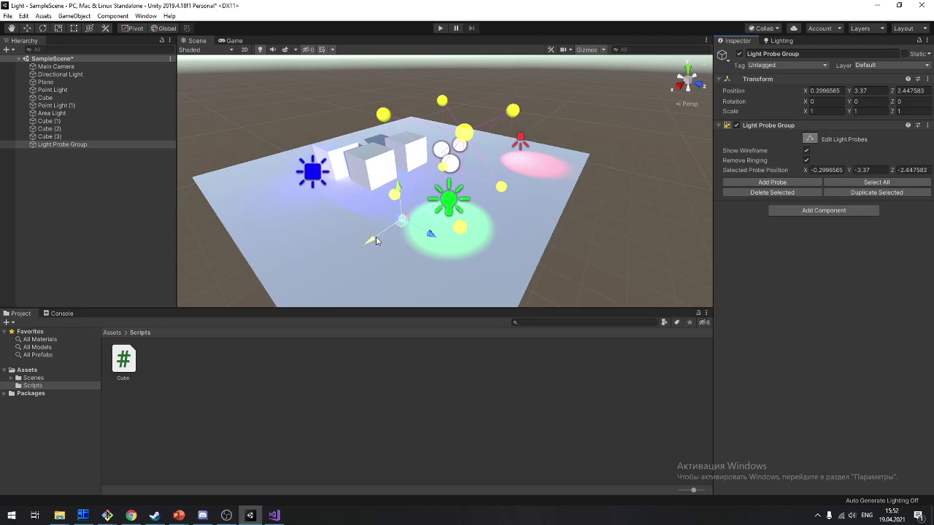
mouse_move(376, 240)
left_mouse_down()
mouse_move(330, 168)
mouse_move(722, 165)
left_mouse_up()
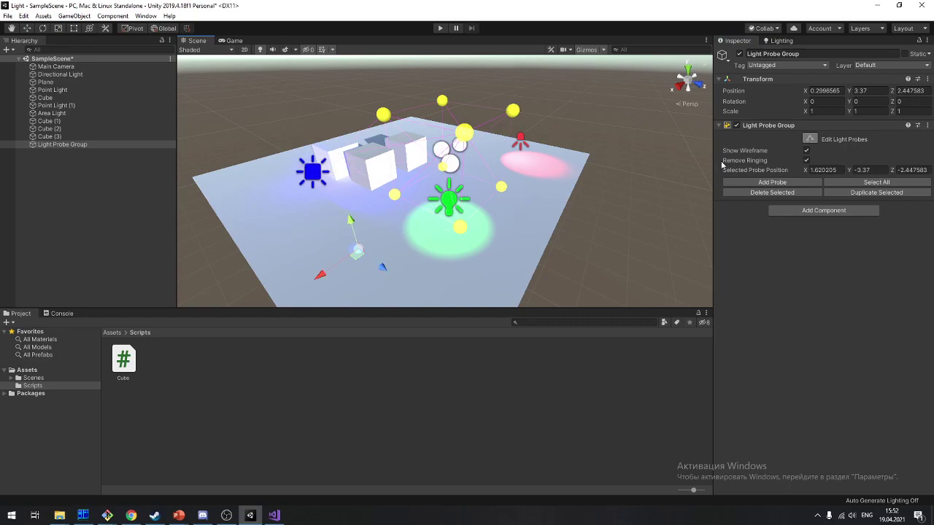
left_click(554, 175)
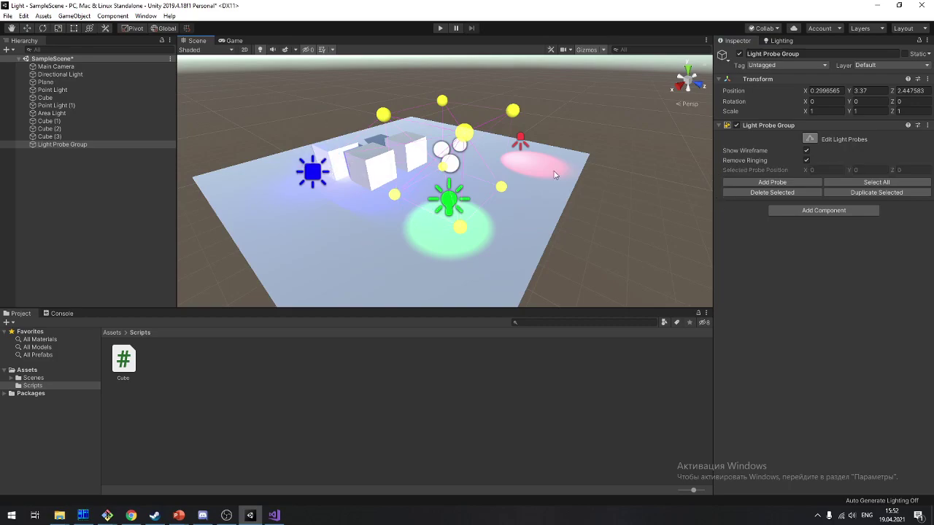
Select all light probes, frame them, and shift the whole set to the left
left_click(868, 182)
key("f")
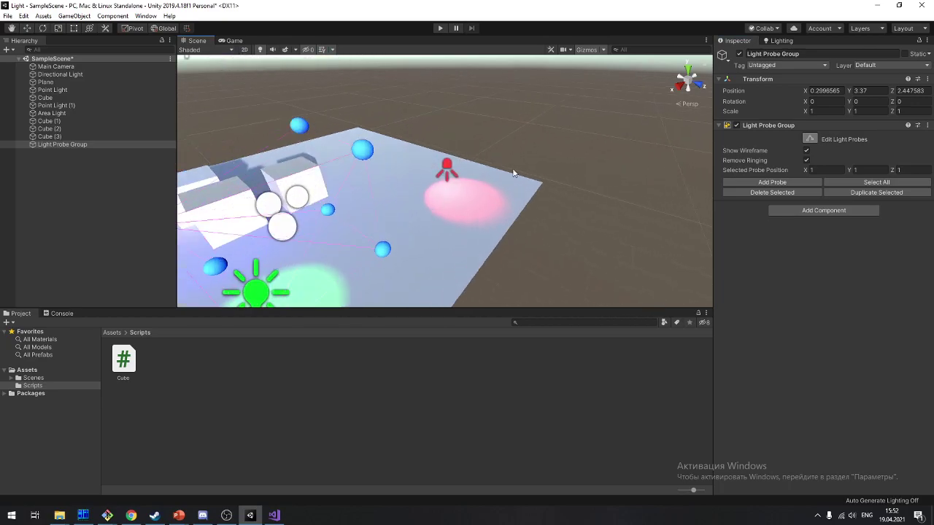
left_click_drag(513, 173, 433, 187, "alt")
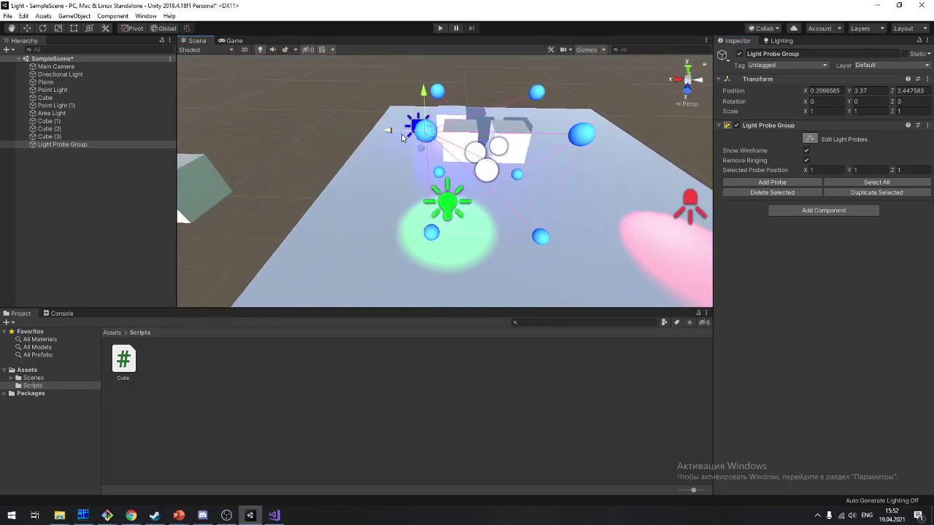
left_click_drag(402, 137, 275, 137)
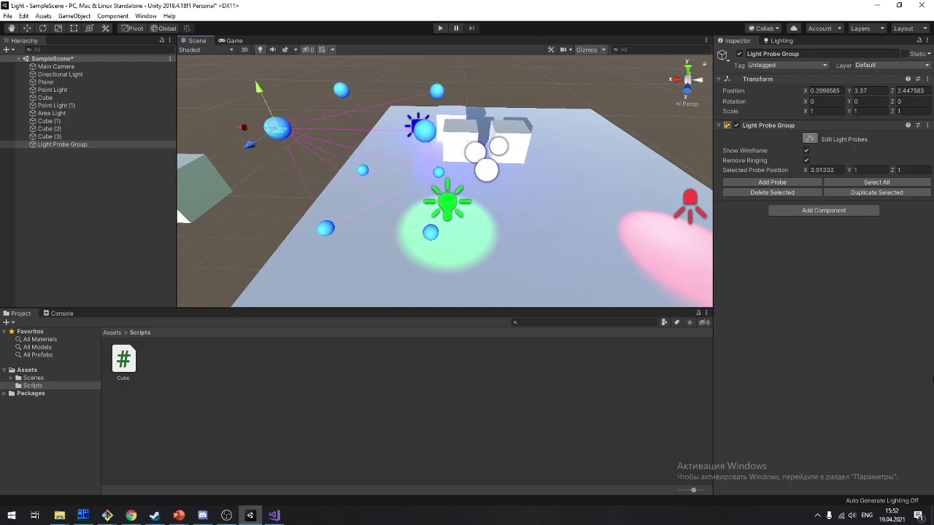
Duplicate the selected probes and push the copies across the plane
left_click(878, 194)
left_click_drag(241, 128, 583, 132)
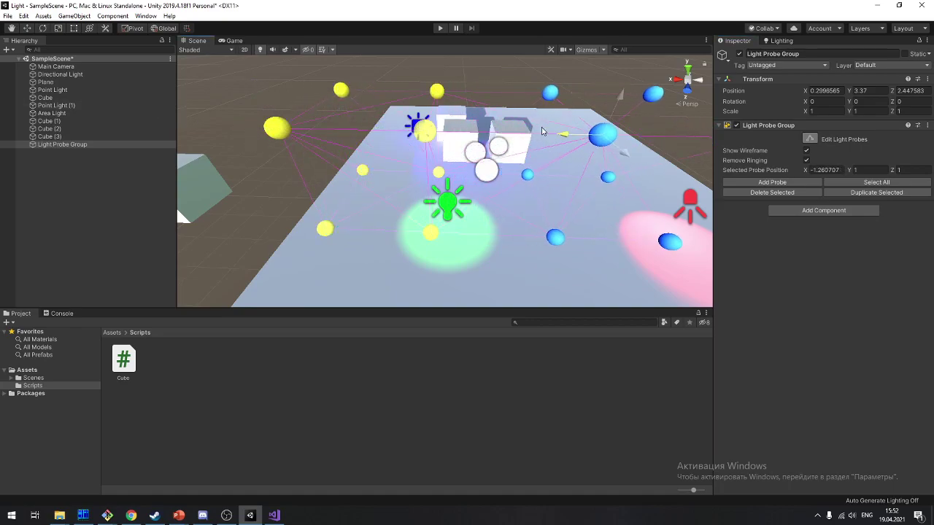
mouse_move(471, 271)
middle_mouse_down()
mouse_move(420, 246)
mouse_move(307, 271)
middle_mouse_up()
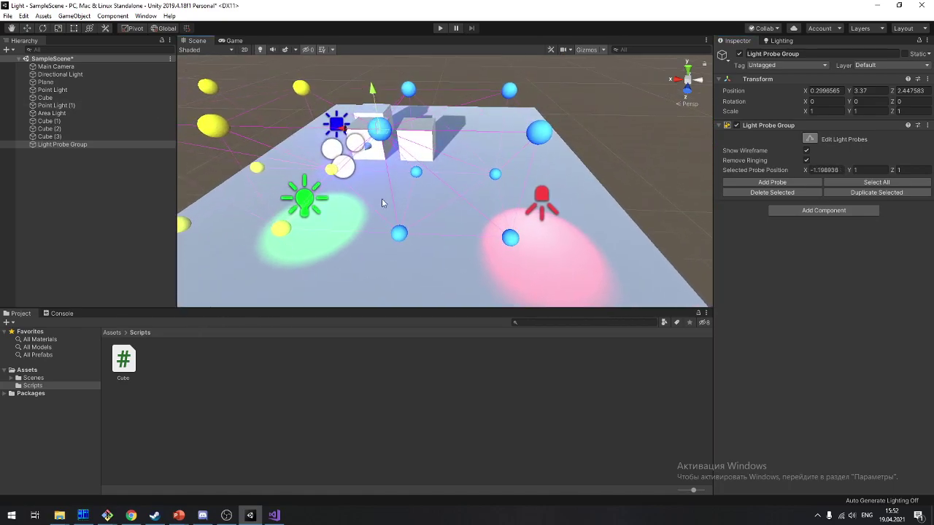
left_click_drag(381, 198, 469, 175, "alt")
right_click_drag(513, 116, 718, 208)
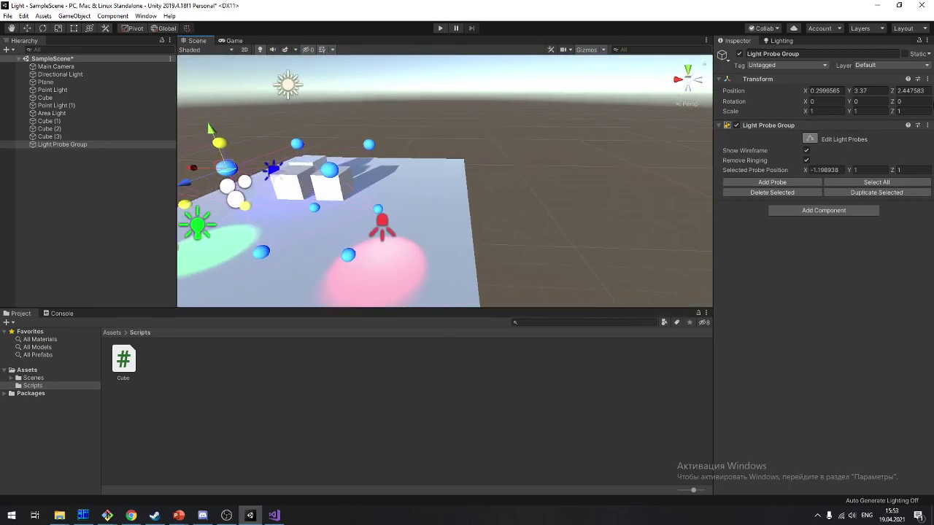
Move two individual probes out to the plane's far edge, around X -5.535059, then clear the selection
left_click(331, 170)
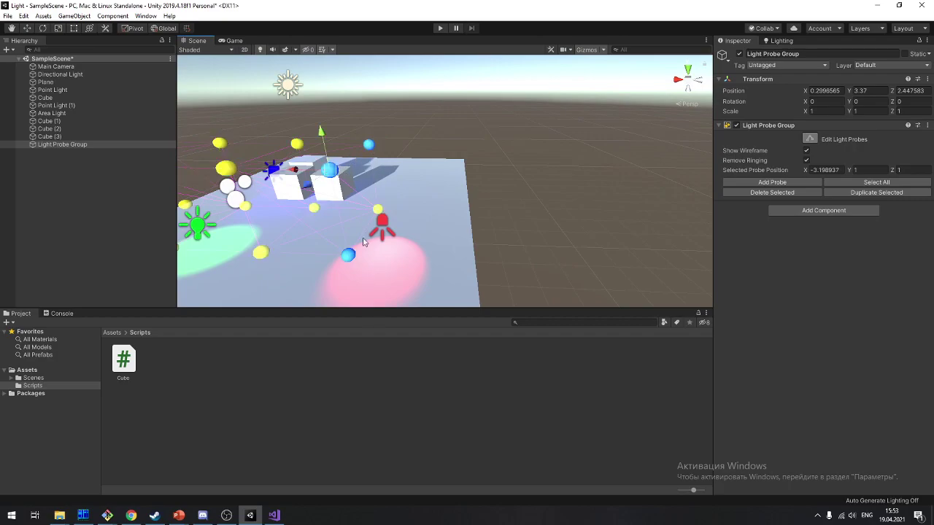
left_click(378, 210, "shift")
left_click_drag(306, 172, 422, 187)
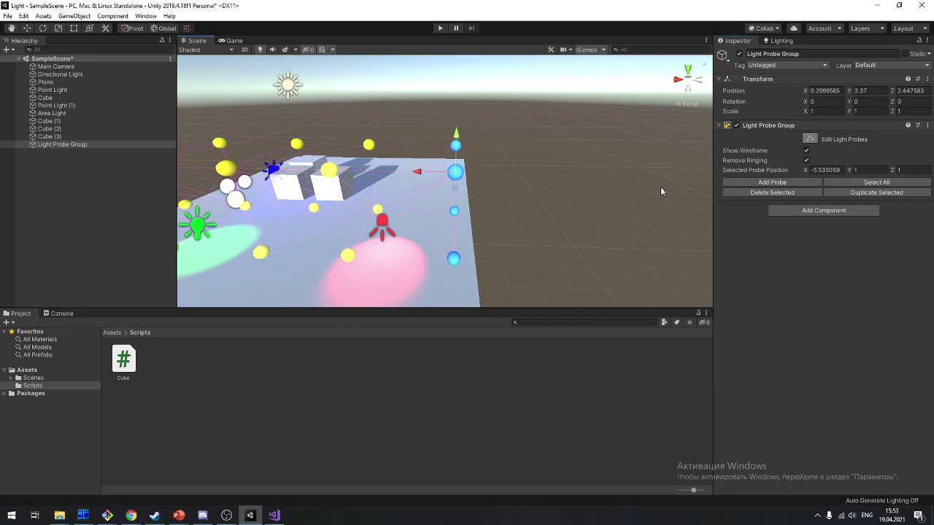
left_click_drag(588, 202, 646, 141, "alt")
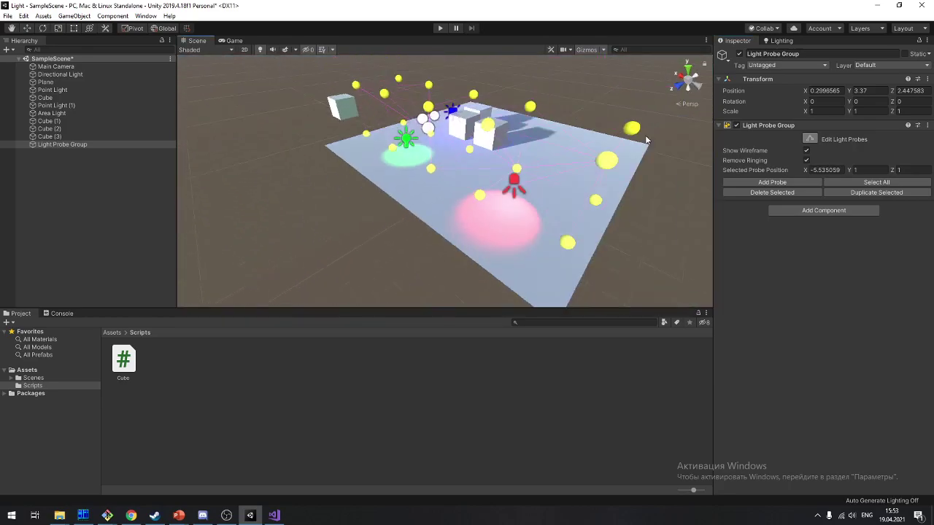
mouse_move(619, 89)
left_mouse_down("alt")
mouse_move(497, 315)
mouse_move(517, 283)
left_mouse_up("alt")
left_click_drag(619, 98, 374, 51, "alt")
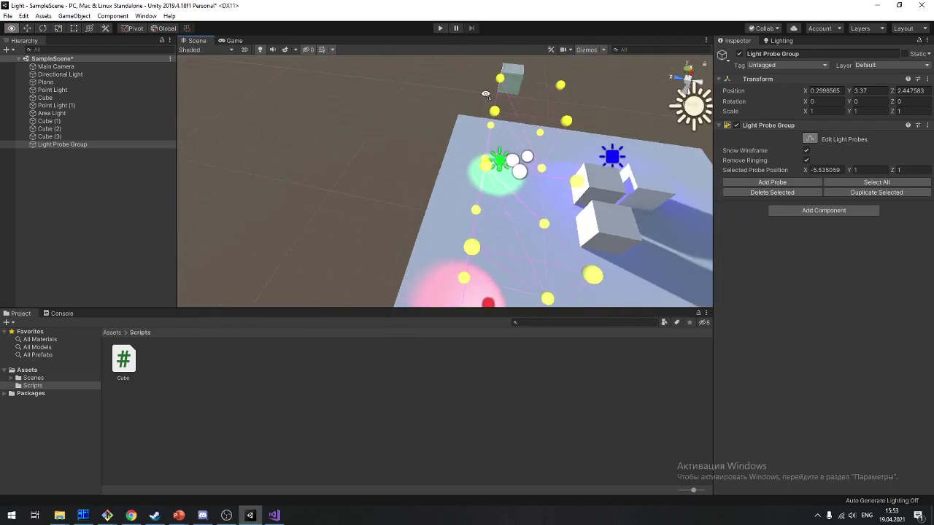
left_click(607, 317)
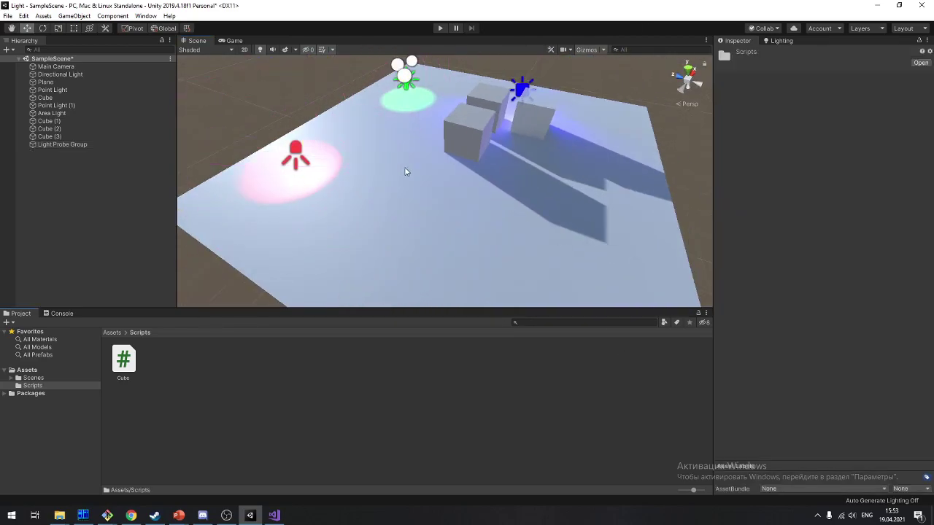
Move Cube (2) into the middle of the plane
left_click_drag(407, 172, 379, 143, "alt")
left_click(352, 210)
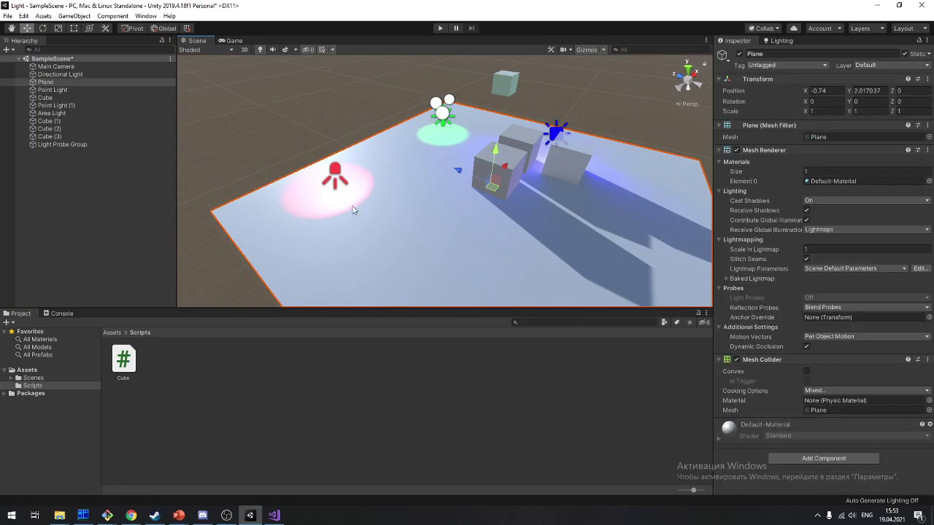
left_click(509, 84)
mouse_move(511, 86)
left_mouse_down("alt")
mouse_move(525, 130)
mouse_move(499, 167)
mouse_move(458, 183)
mouse_move(521, 145)
mouse_move(462, 167)
left_mouse_up("alt")
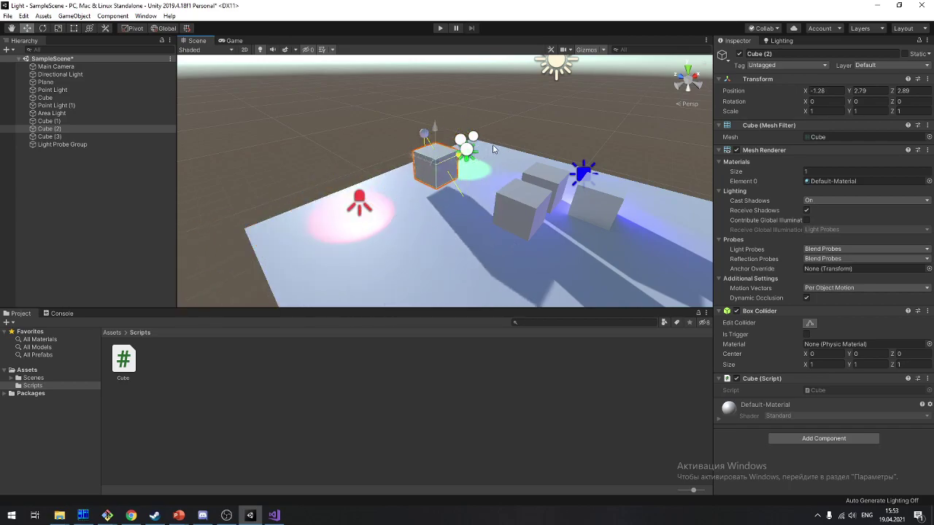
left_click_drag(462, 168, 499, 157)
Select the Light Probe Group and rebake the scene with Generate Lighting
left_click(110, 143)
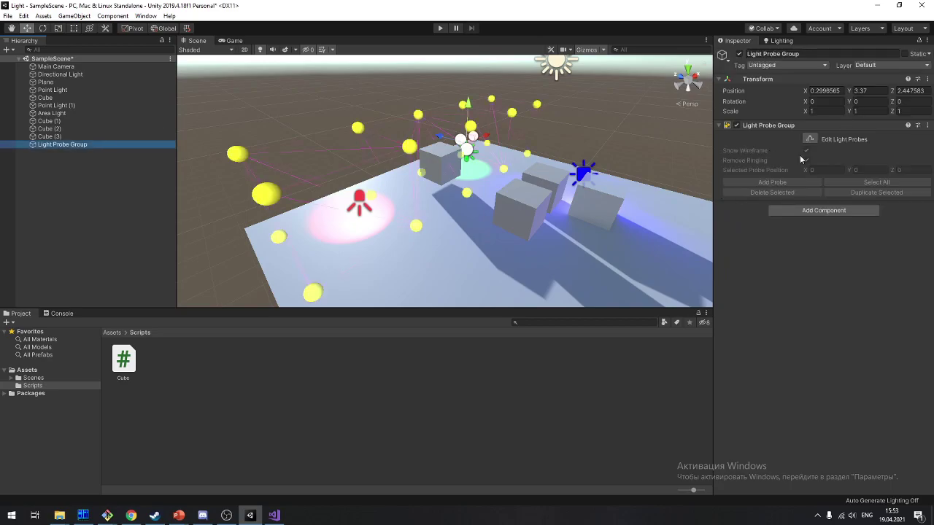
scroll(437, 182, "up", 3)
mouse_move(438, 182)
right_mouse_down()
mouse_move(358, 162)
mouse_move(500, 147)
mouse_move(249, 233)
mouse_move(299, 226)
right_mouse_up()
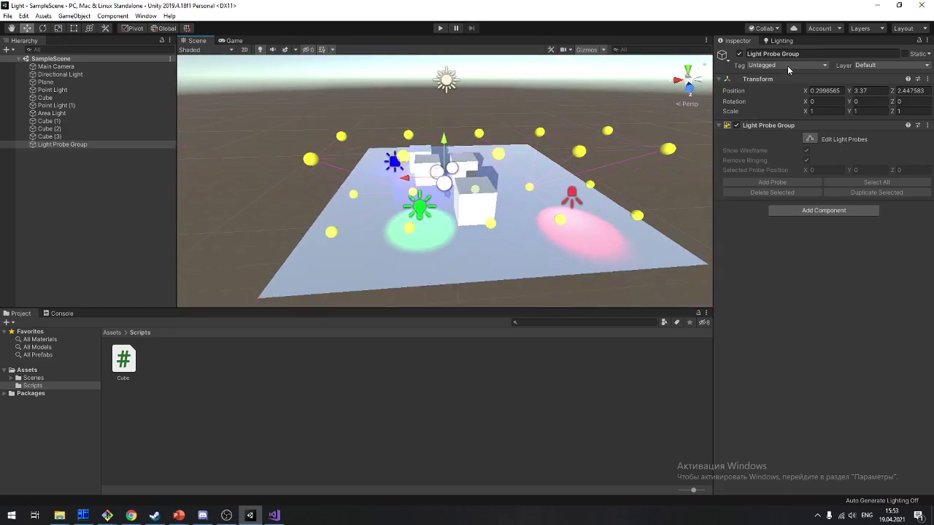
left_click(781, 41)
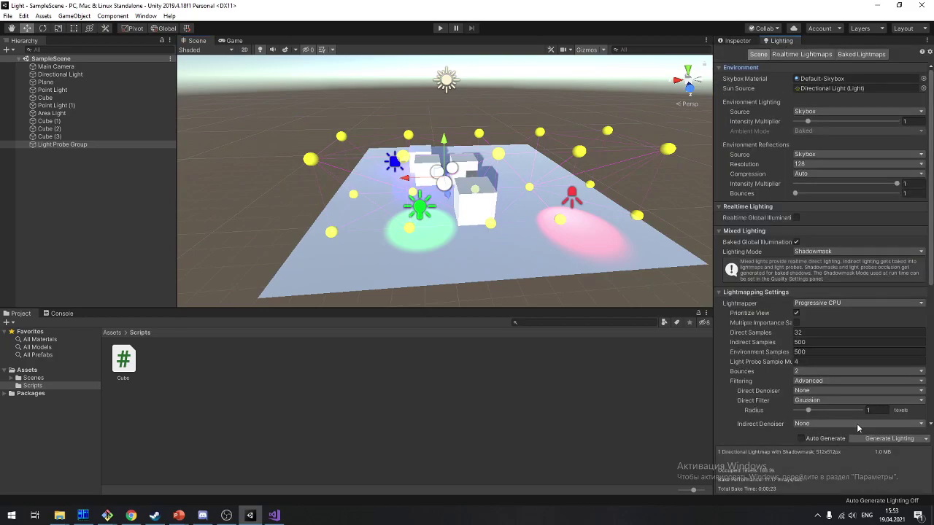
left_click(868, 440)
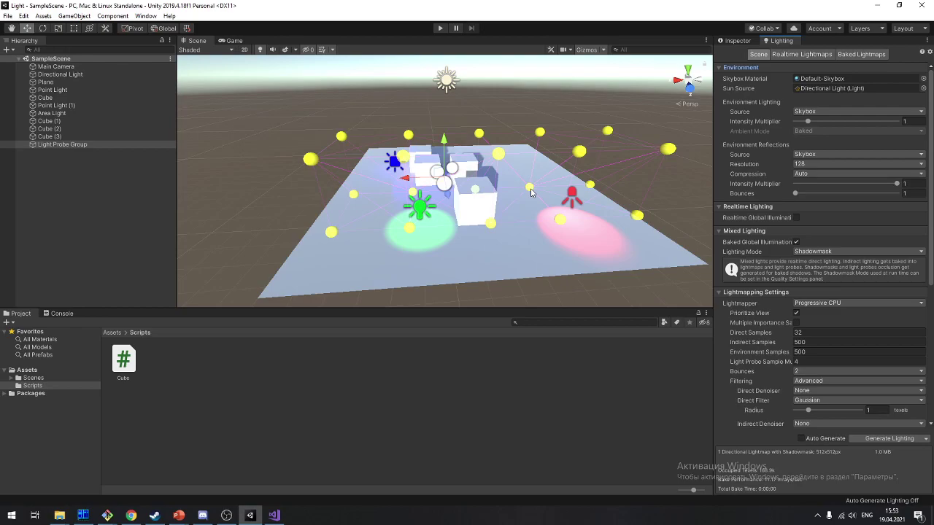
left_click(479, 195)
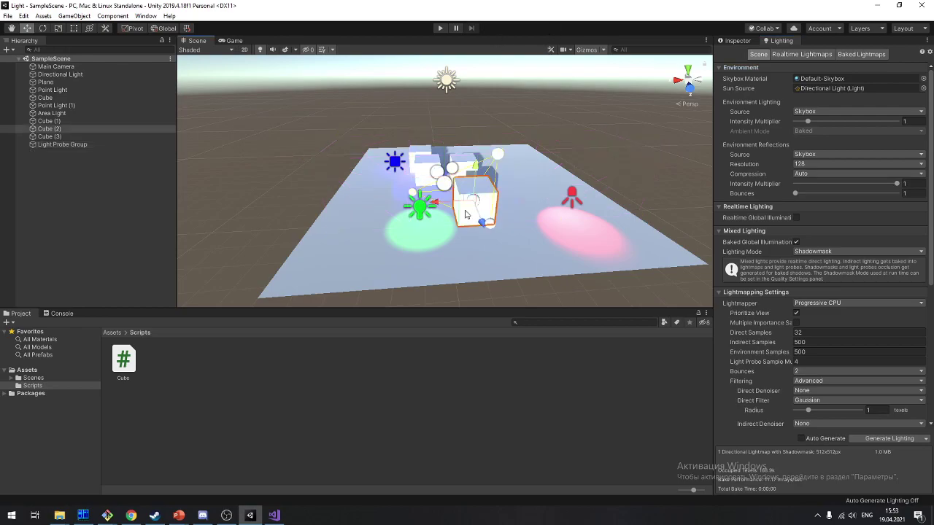
mouse_move(455, 200)
left_mouse_down()
mouse_move(664, 195)
mouse_move(347, 217)
mouse_move(582, 213)
mouse_move(404, 235)
left_mouse_up()
scroll(551, 199, "up", 5)
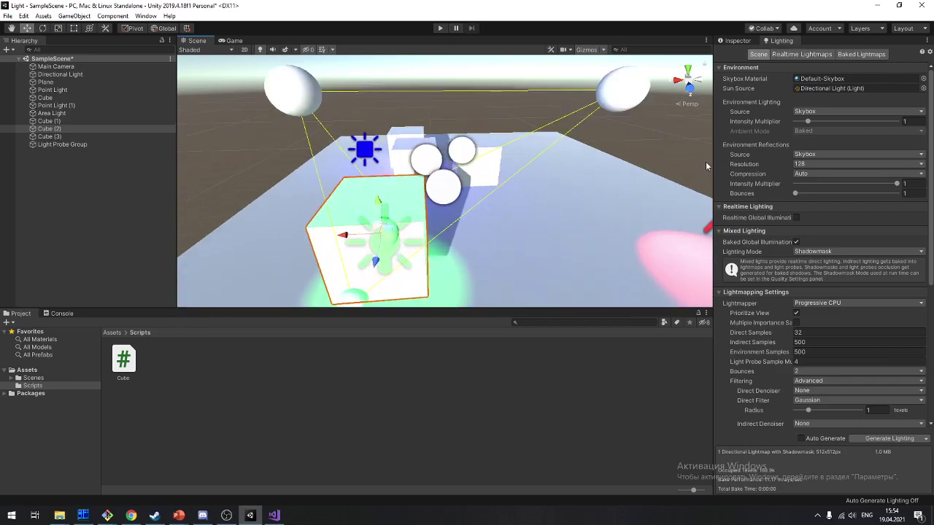
mouse_move(551, 198)
middle_mouse_down()
mouse_move(514, 110)
mouse_move(514, 138)
middle_mouse_up()
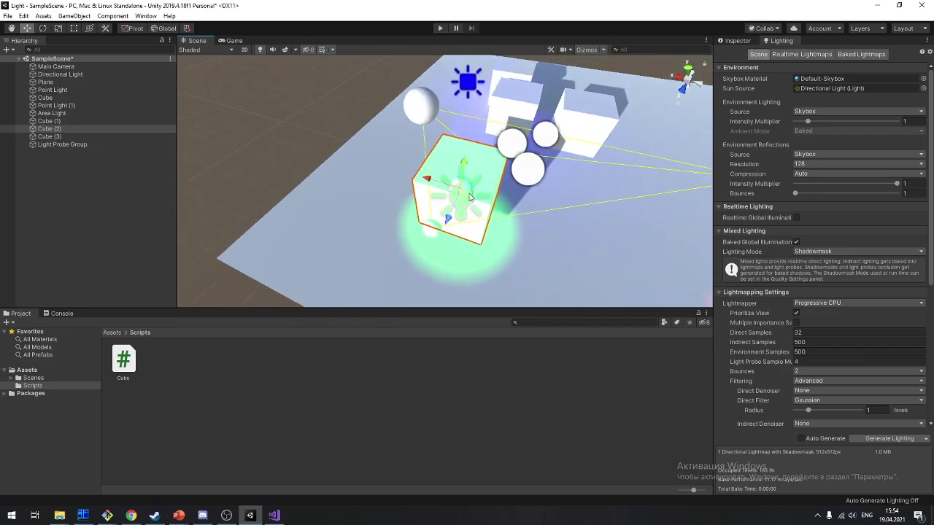
left_click_drag(639, 243, 512, 233, "alt")
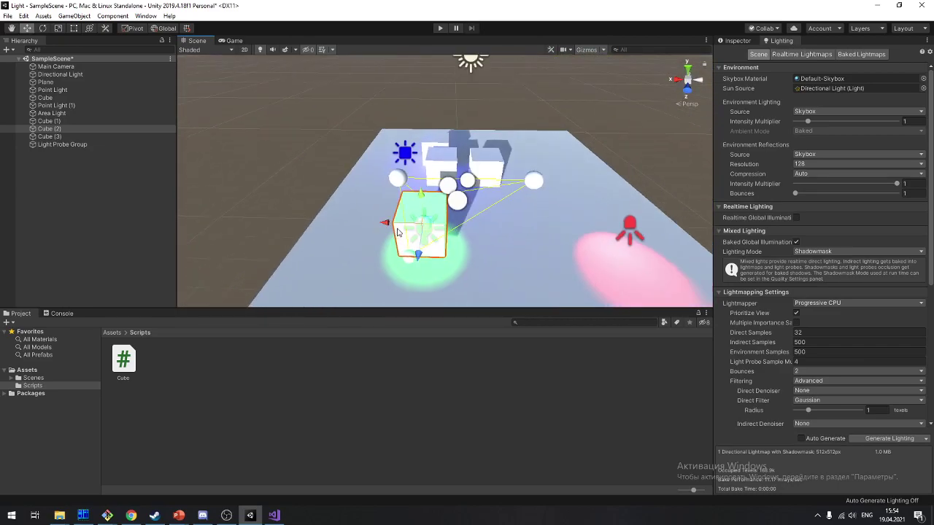
left_click_drag(400, 231, 591, 196)
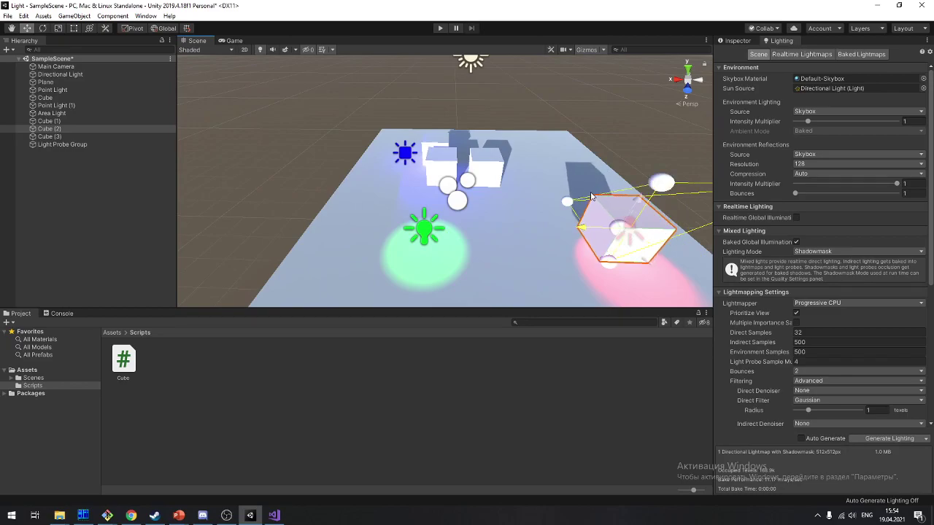
key("f")
scroll(541, 201, "up", 2)
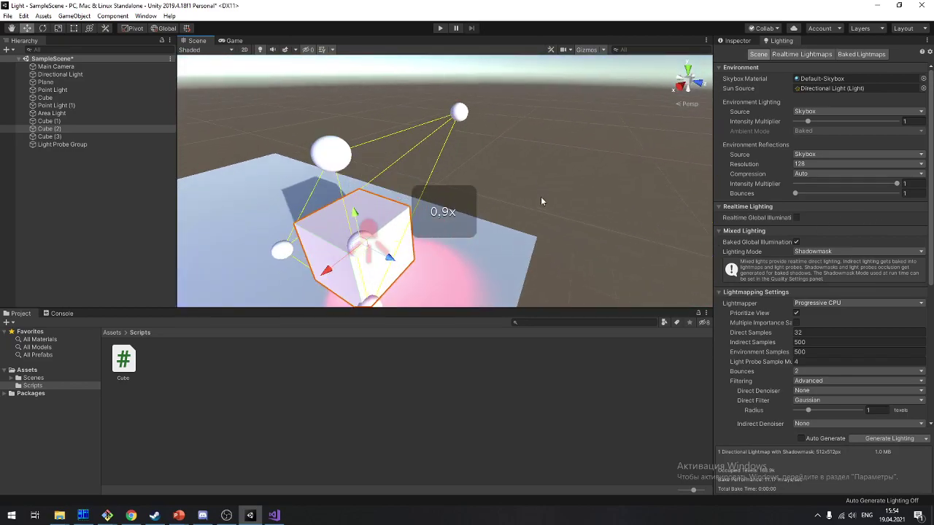
scroll(540, 201, "down", 3)
left_click(465, 249)
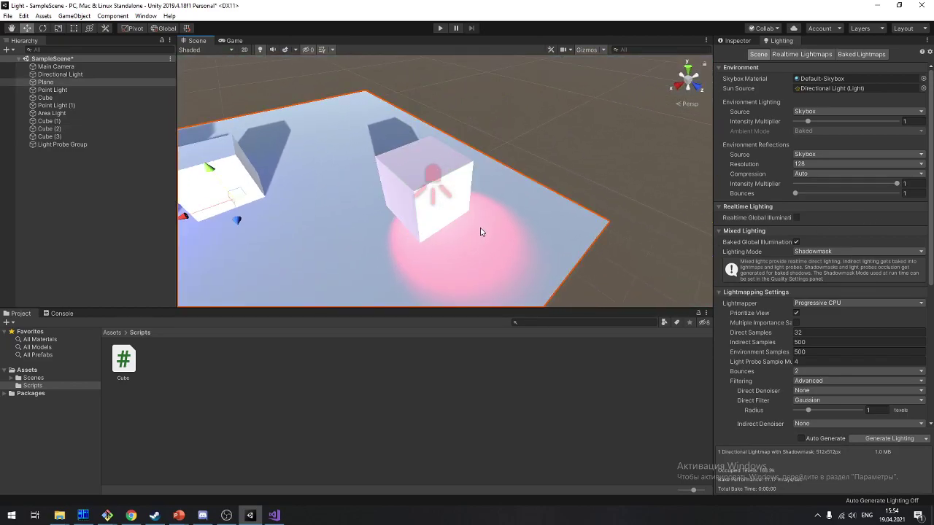
Select the red spot light and rotate it to aim straight down
left_click(103, 105)
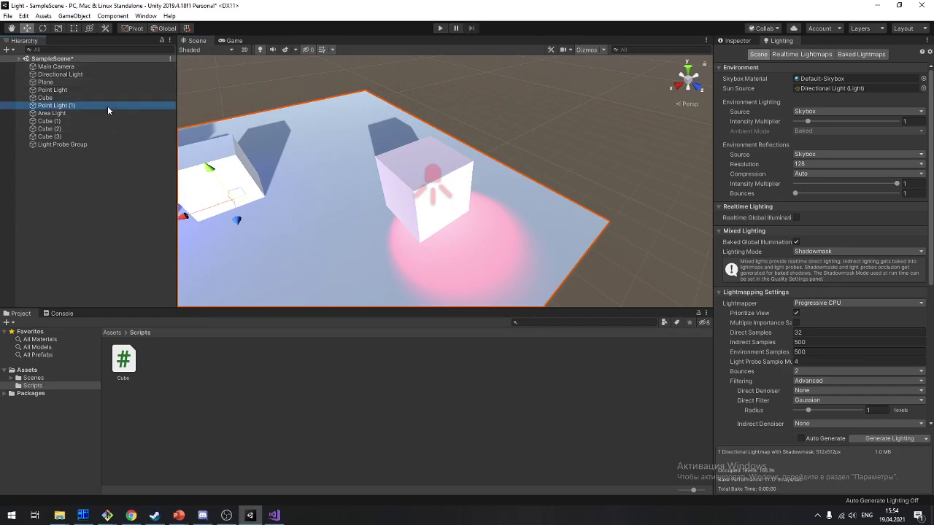
key("Up")
key("Up")
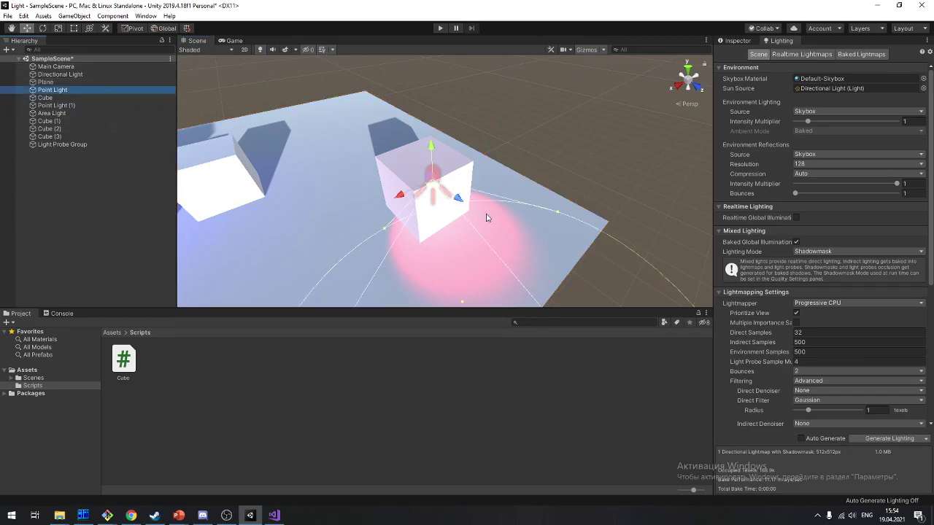
right_click_drag(472, 267, 433, 231)
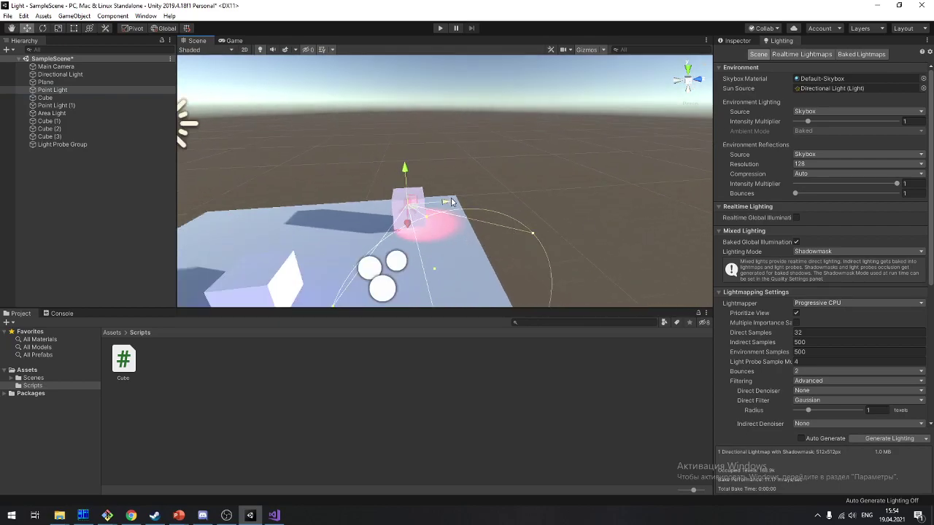
key("e")
left_click_drag(424, 180, 442, 197)
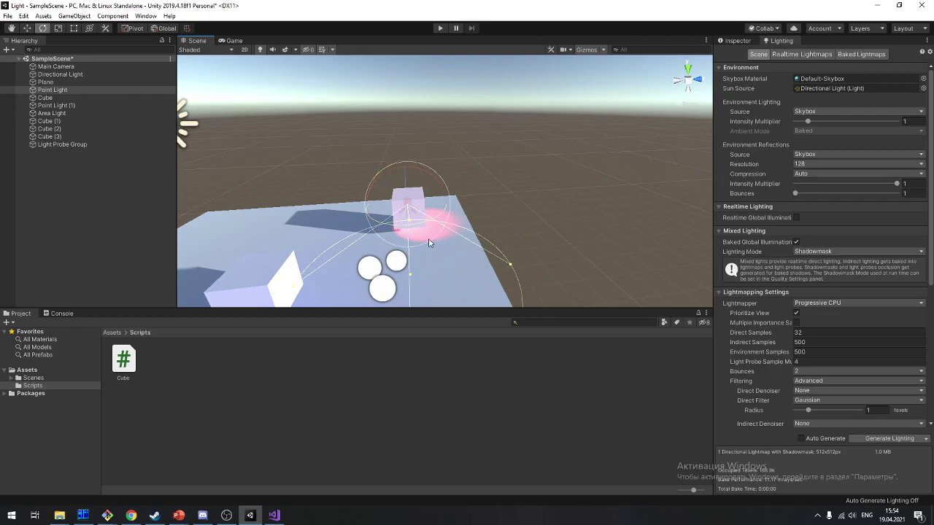
Raise the spot light to Y 4.76, set range 3.951437, and narrow its spot angle to about 66.4
left_click(736, 41)
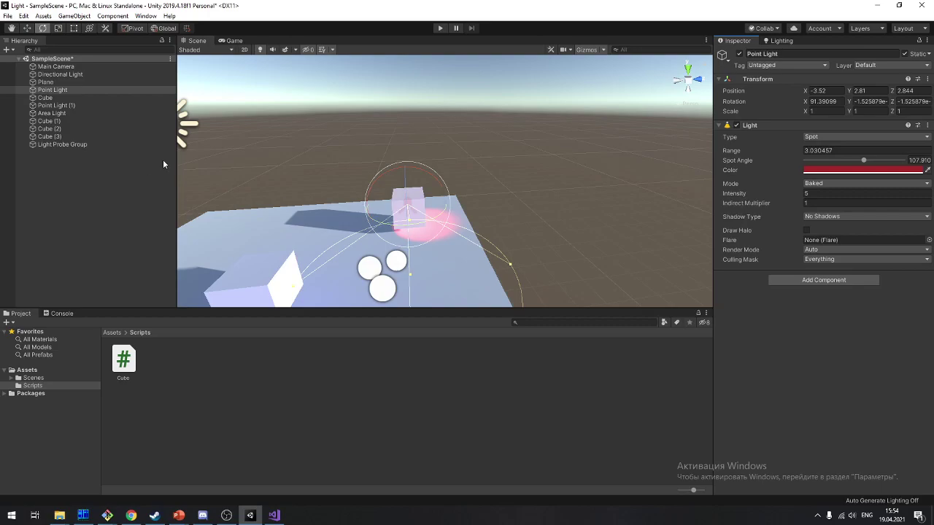
key("w")
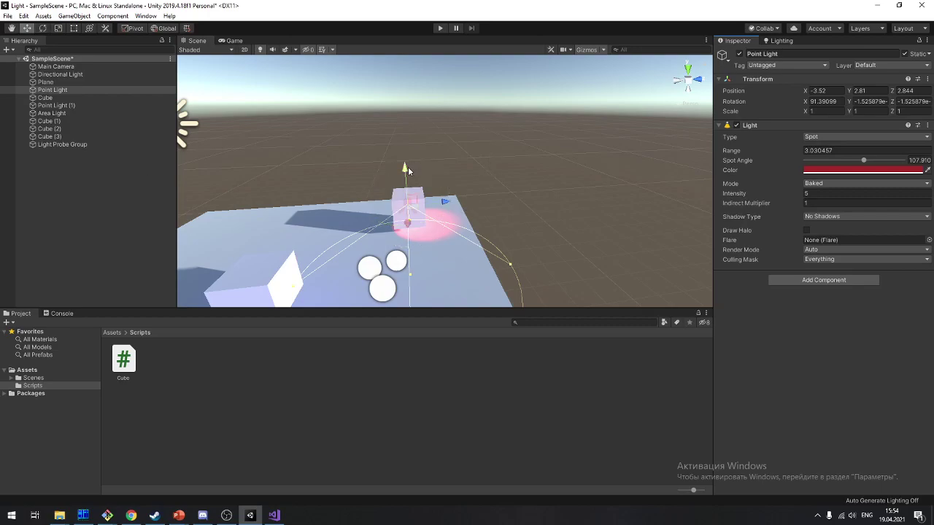
left_click_drag(408, 171, 405, 124)
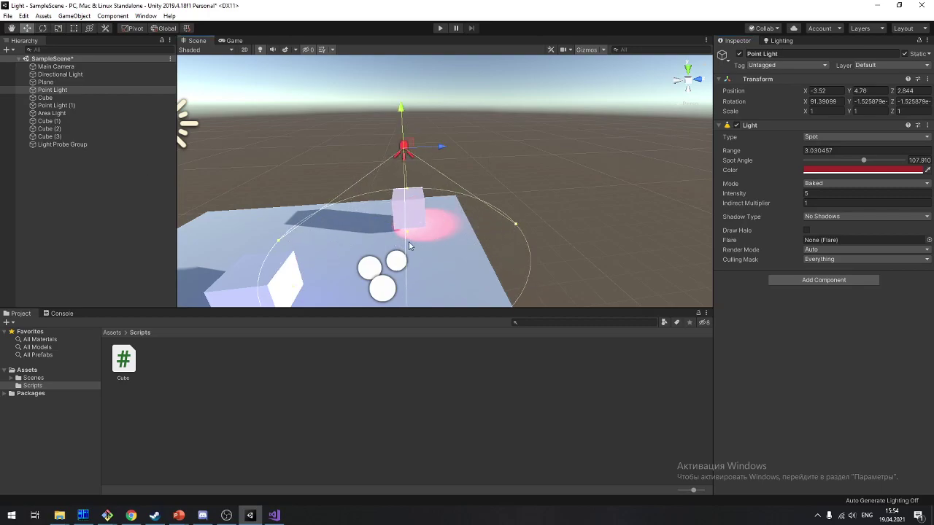
left_click_drag(410, 233, 428, 297)
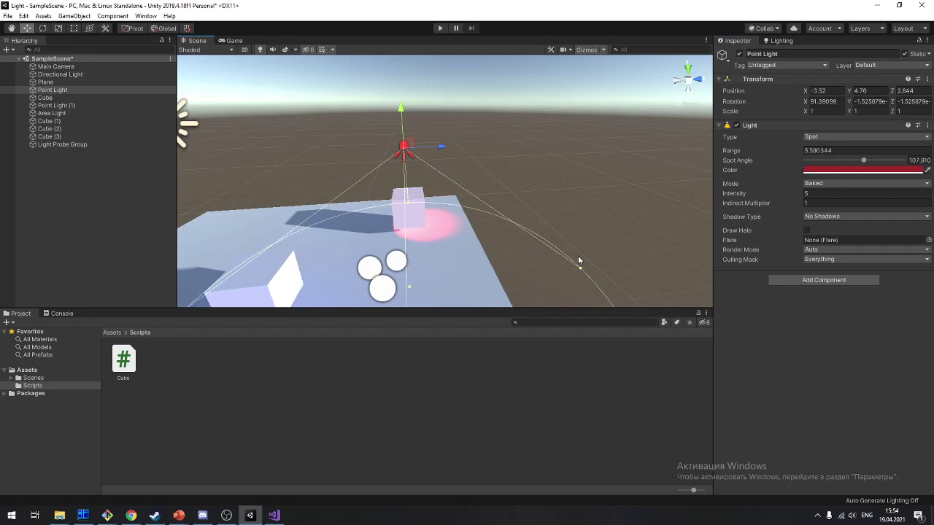
left_click_drag(581, 269, 505, 277)
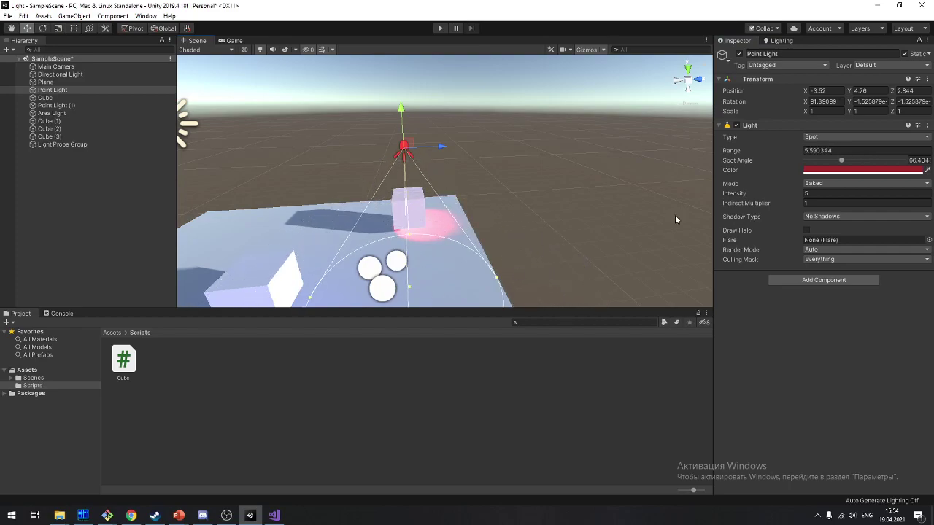
mouse_move(675, 215)
left_mouse_down("alt")
mouse_move(497, 179)
mouse_move(400, 142)
left_mouse_up("alt")
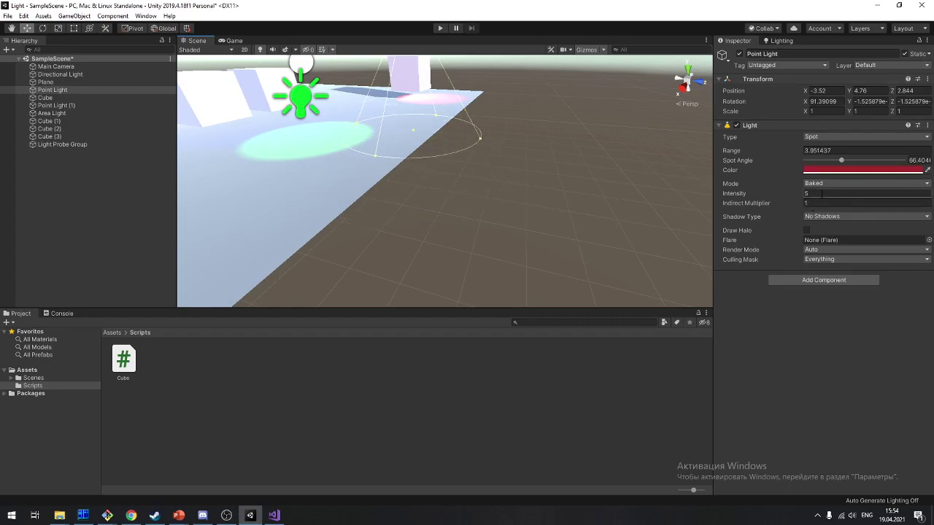
Start a lighting bake with Generate Lighting and orbit to view the spot light
left_click(781, 40)
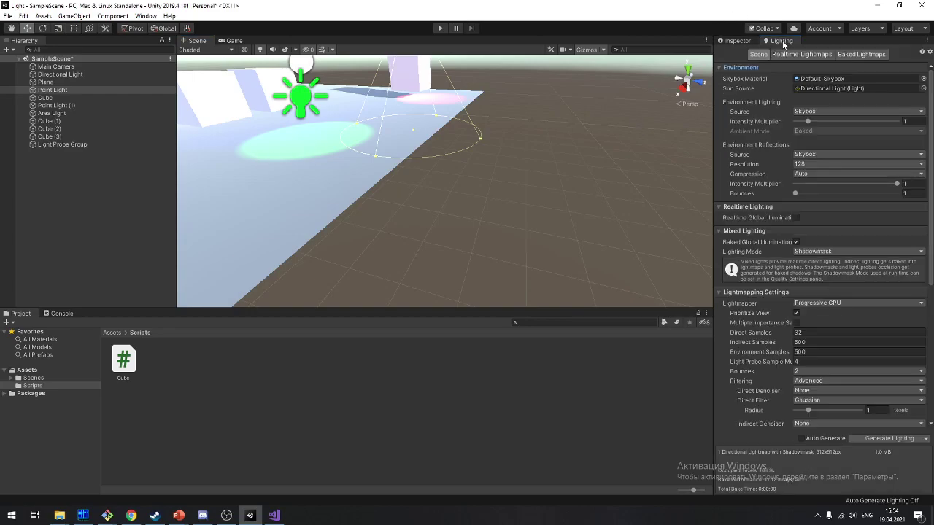
left_click(862, 441)
left_click_drag(463, 257, 654, 181, "alt")
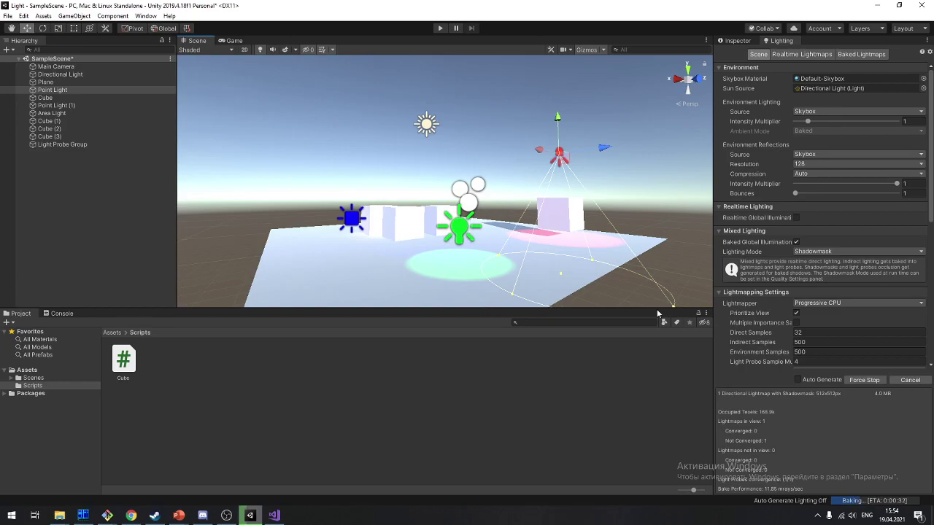
mouse_move(513, 224)
left_mouse_down("alt")
mouse_move(542, 285)
mouse_move(522, 277)
left_mouse_up("alt")
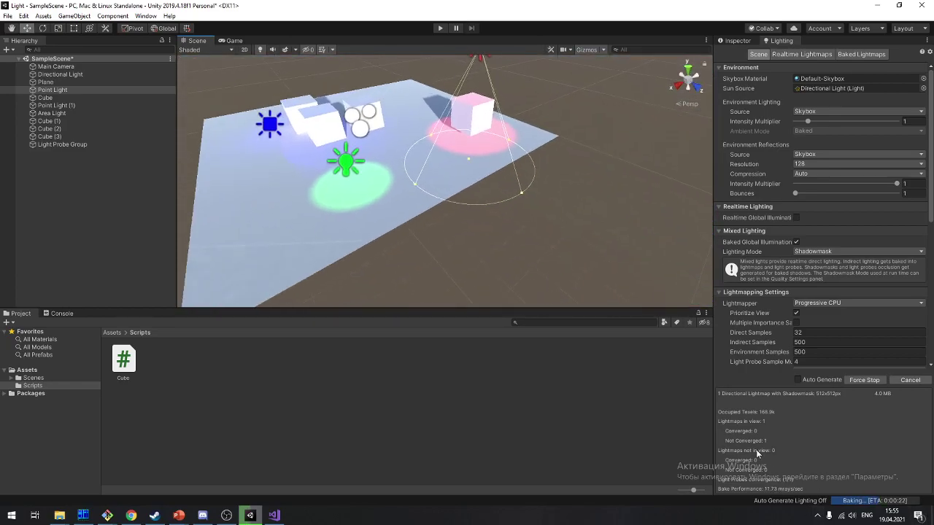
left_click_drag(433, 148, 431, 140, "alt")
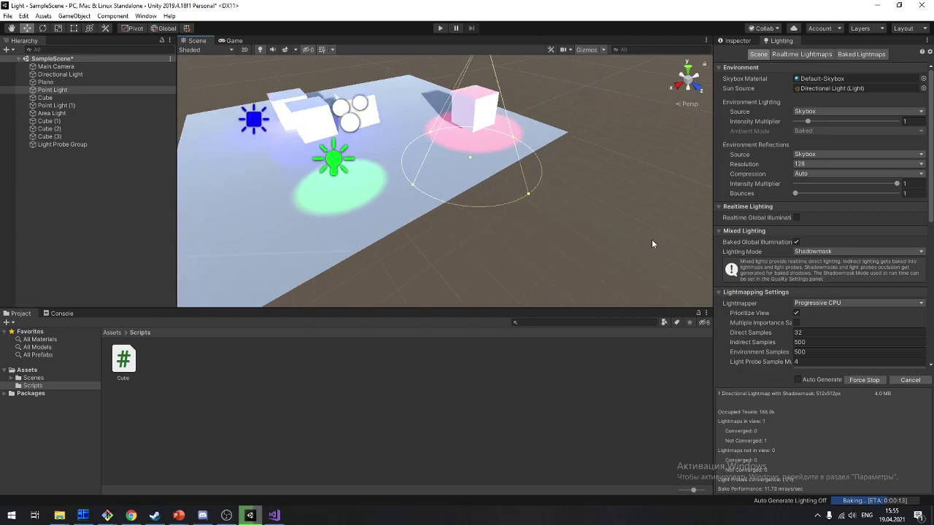
left_click_drag(651, 244, 549, 150, "alt")
Move Cube (2) out of the pink spotlight to the left foreground beside the green light
left_click(541, 151)
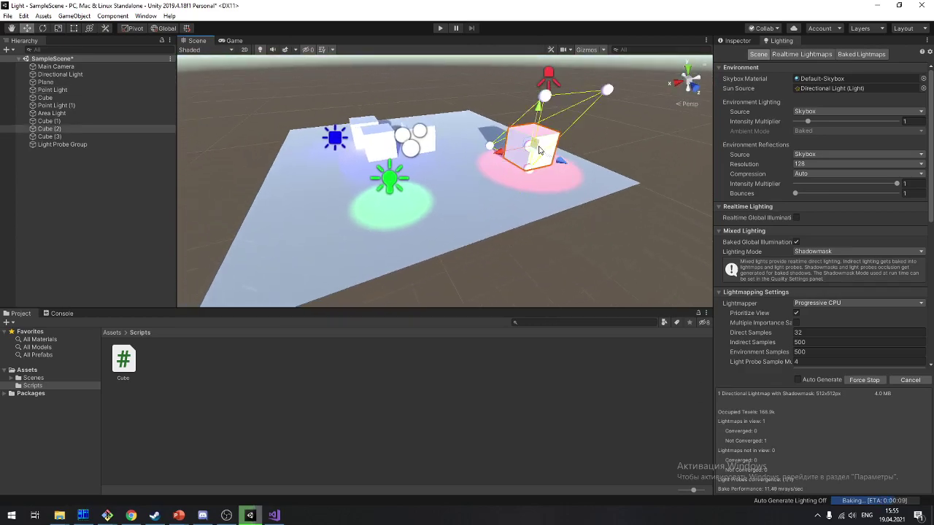
left_click(470, 173)
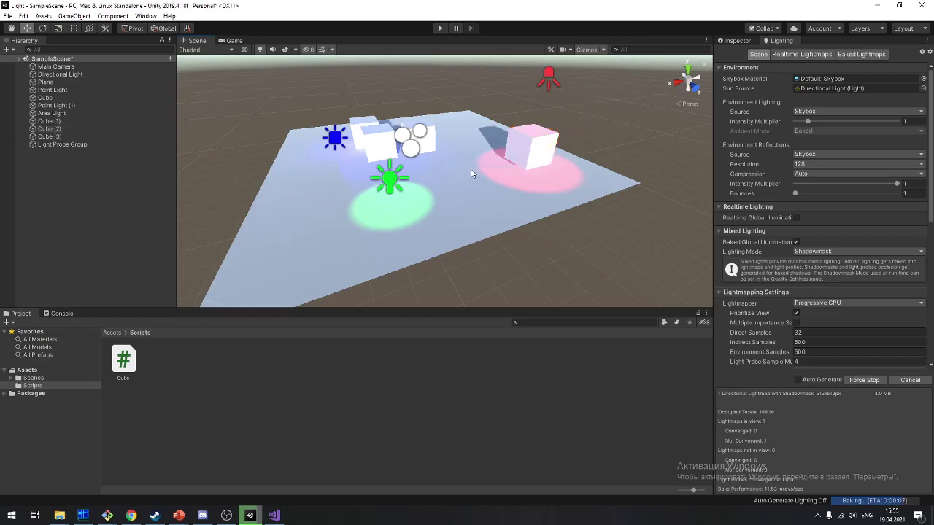
left_click(531, 150)
mouse_move(526, 155)
left_mouse_down()
mouse_move(359, 185)
mouse_move(369, 189)
left_mouse_up()
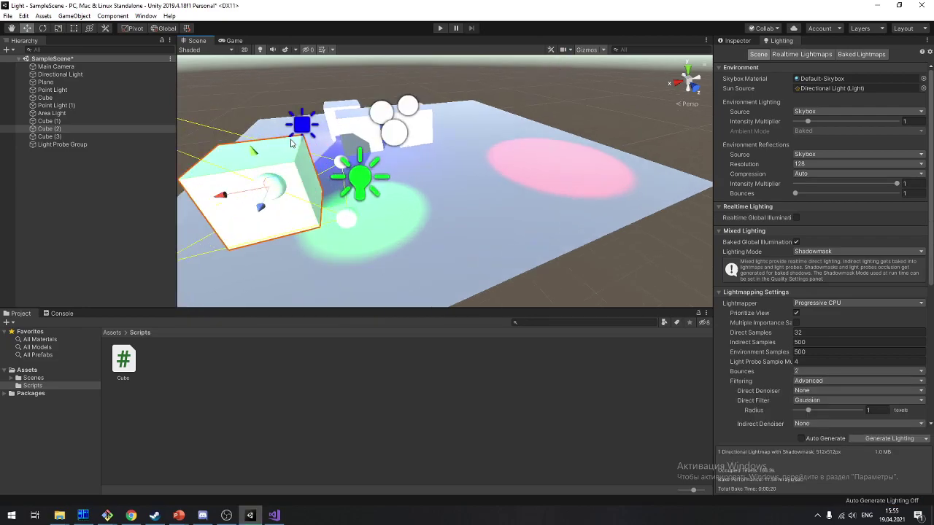
Move the pale cube beside the blue light and bring the view closer to it
mouse_move(472, 186)
right_mouse_down()
mouse_move(411, 221)
mouse_move(439, 274)
right_mouse_up()
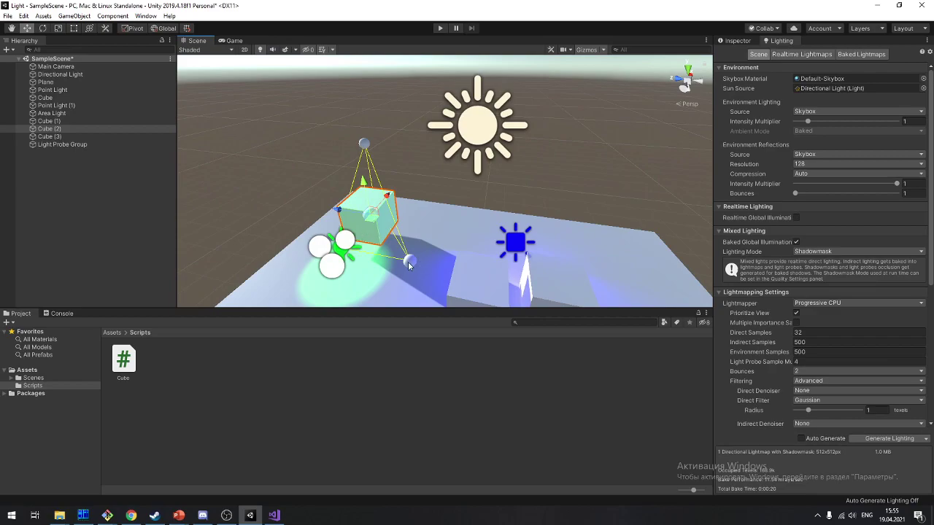
left_click(408, 265)
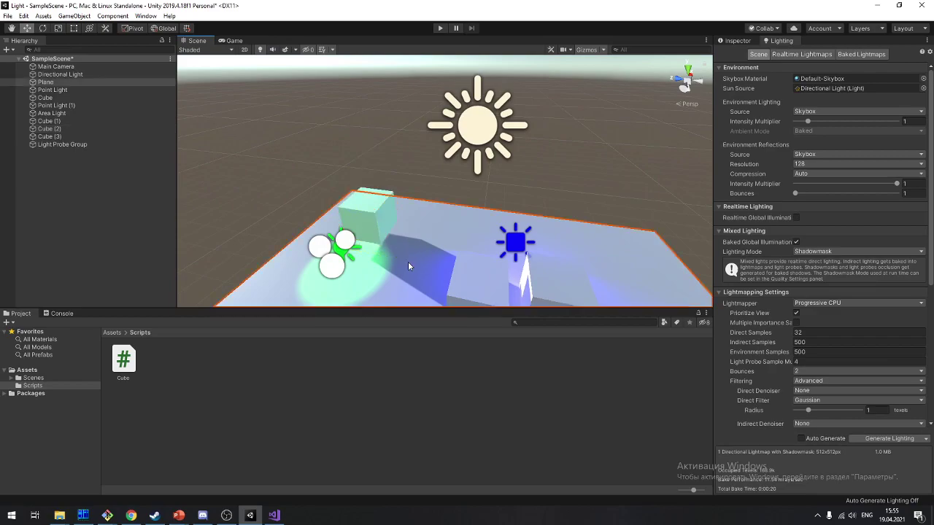
left_click(369, 197)
mouse_move(347, 211)
left_mouse_down()
mouse_move(517, 275)
mouse_move(511, 268)
left_mouse_up()
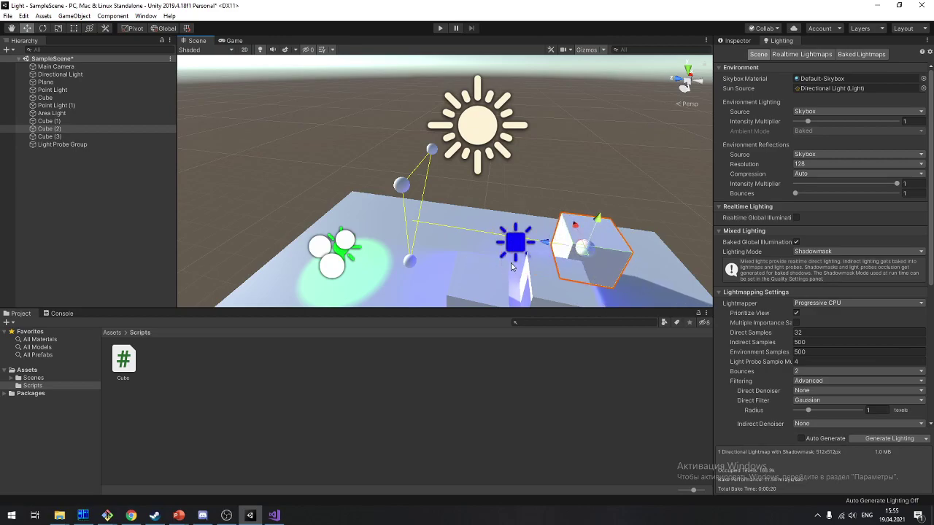
mouse_move(510, 269)
right_mouse_down()
mouse_move(668, 310)
mouse_move(482, 174)
right_mouse_up()
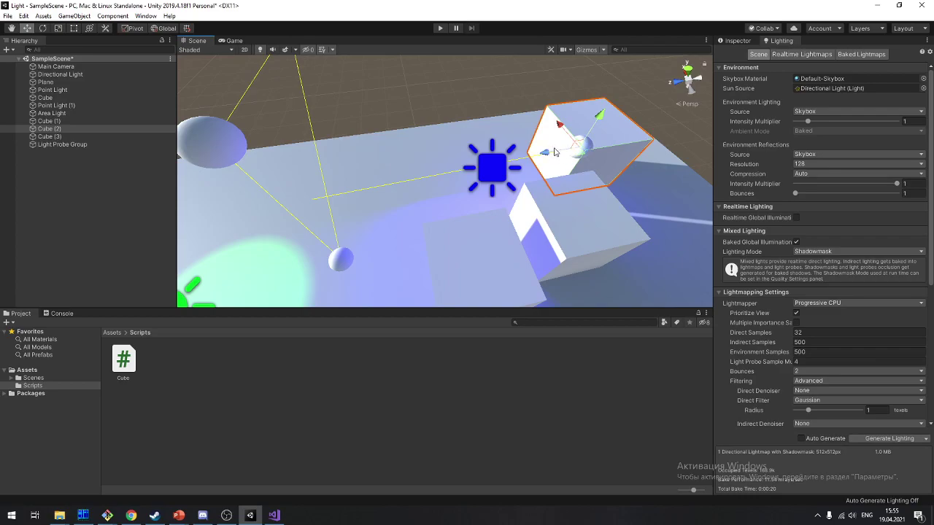
Drag the cube across the plane and leave it inside the pink spot-light pool on the right
left_click(536, 162)
left_click(537, 155)
mouse_move(562, 150)
left_mouse_down()
mouse_move(556, 179)
mouse_move(367, 208)
mouse_move(500, 273)
left_mouse_up()
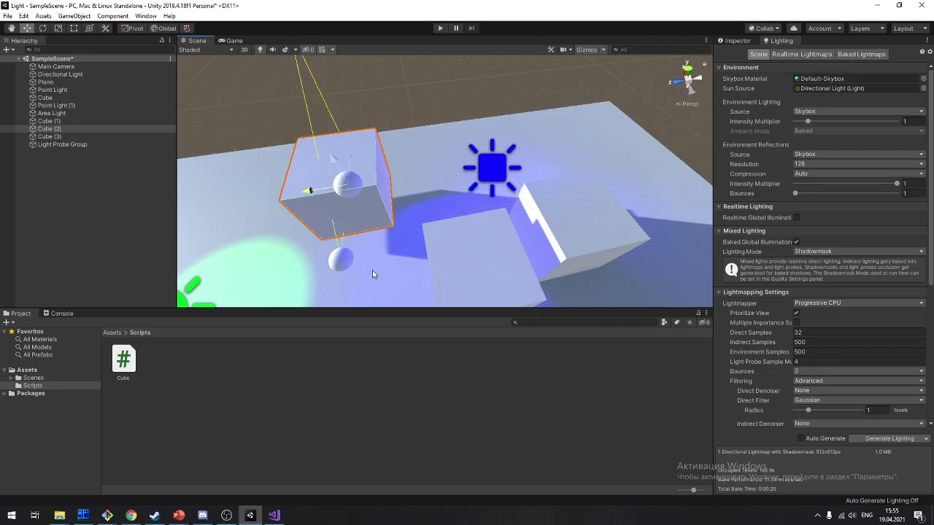
left_click_drag(501, 273, 342, 269)
left_click_drag(552, 196, 493, 216, "alt")
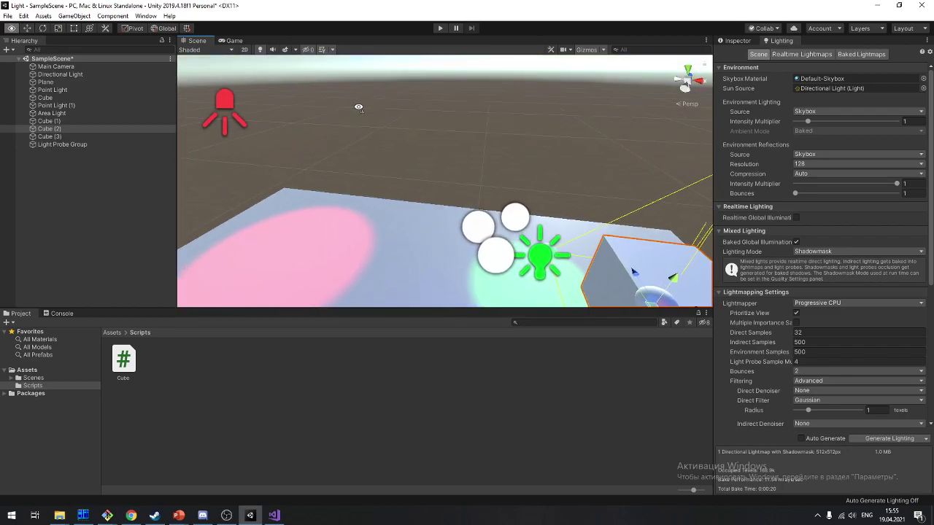
left_click_drag(556, 247, 562, 226)
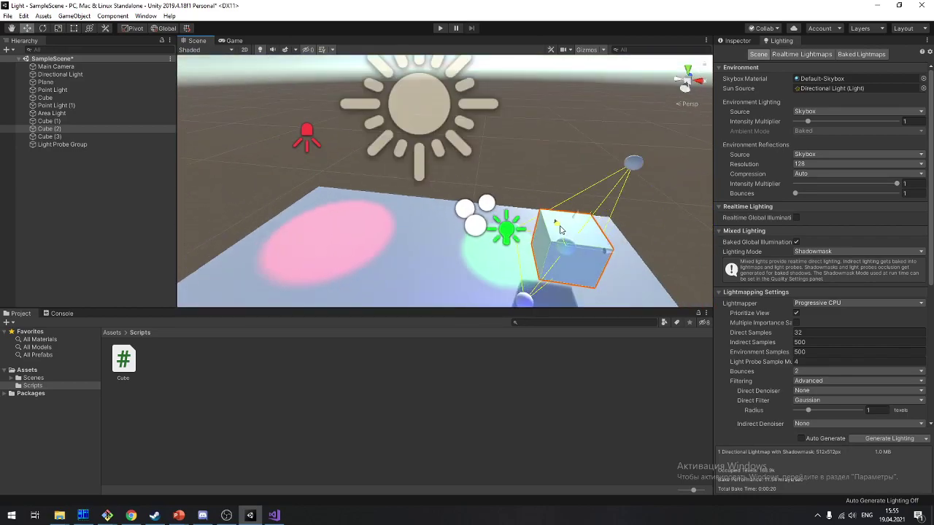
mouse_move(605, 249)
left_mouse_down()
mouse_move(373, 191)
mouse_move(688, 275)
mouse_move(324, 216)
mouse_move(346, 235)
mouse_move(469, 265)
mouse_move(357, 218)
mouse_move(501, 222)
left_mouse_up()
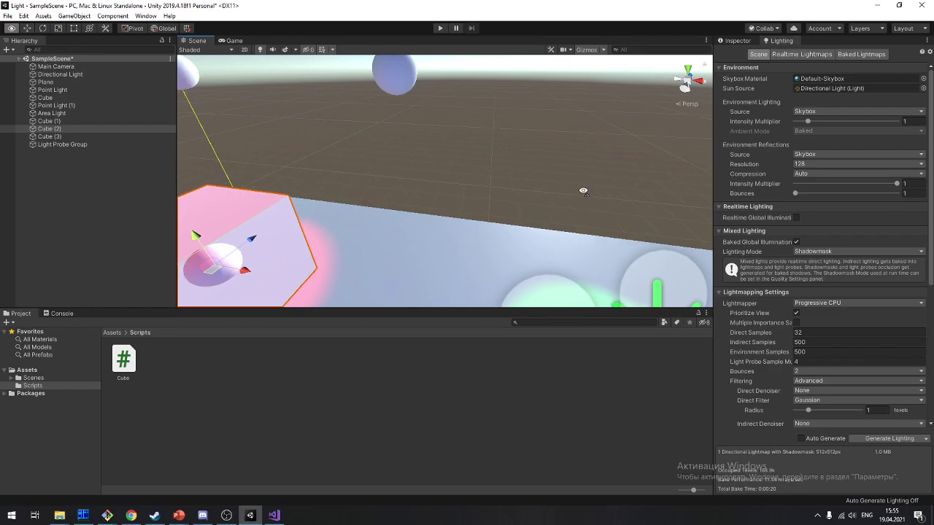
scroll(510, 238, "down", 3)
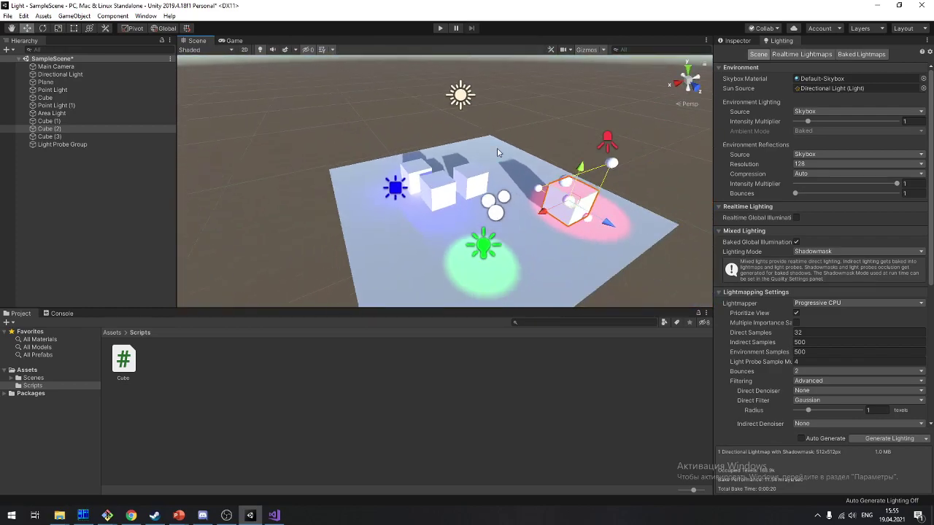
Select Cube (1) and frame it in the Scene view
left_click(738, 41)
mouse_move(464, 188)
left_mouse_down("alt")
mouse_move(394, 238)
mouse_move(542, 193)
left_mouse_up("alt")
scroll(542, 193, "up", 5)
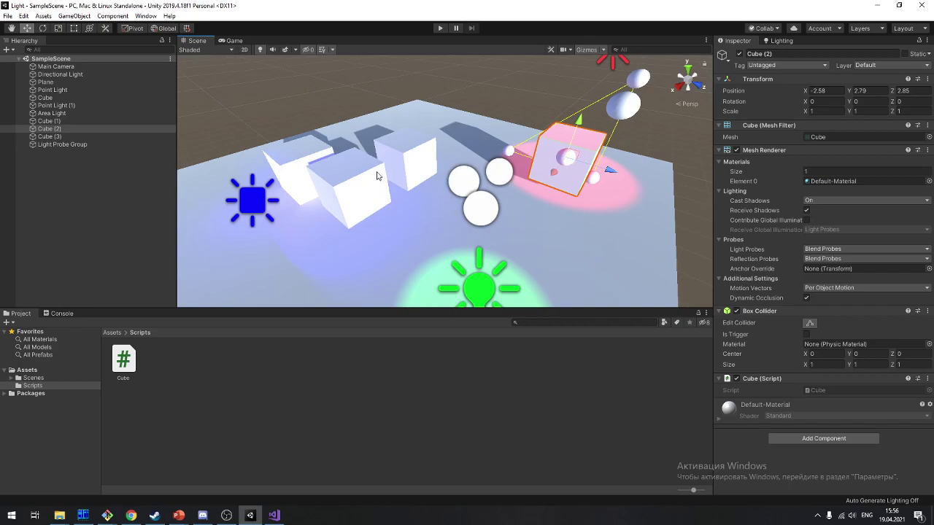
left_click(371, 194)
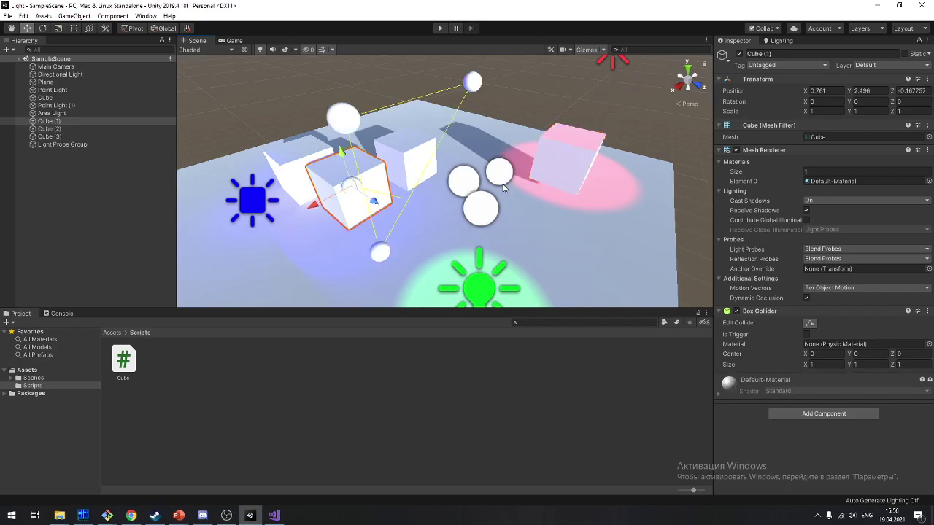
key("f")
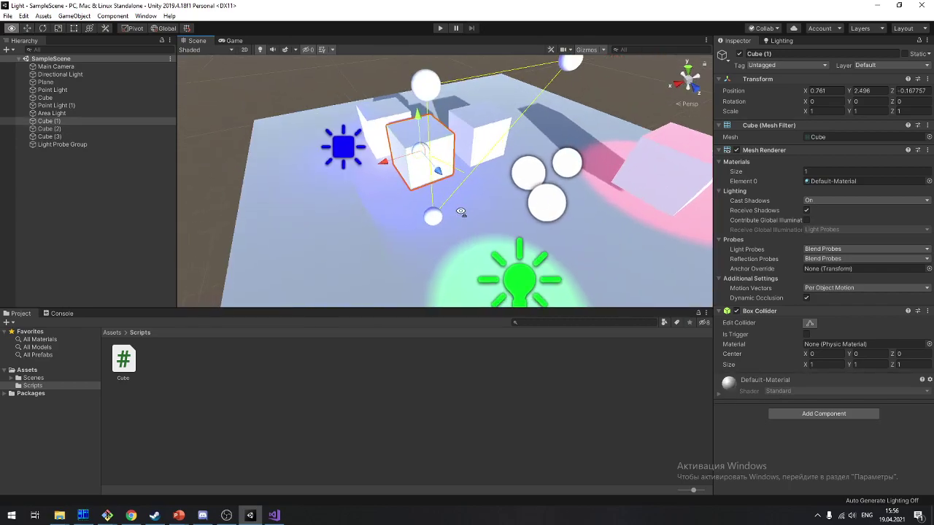
Create a new folder named 'Materials' in Assets
left_click(119, 331)
right_click(337, 380)
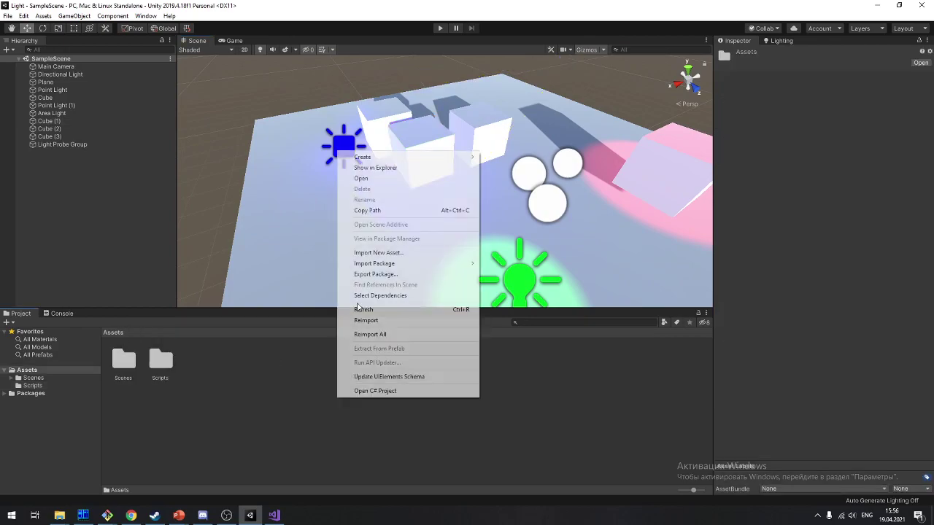
mouse_move(437, 157)
left_click(575, 157)
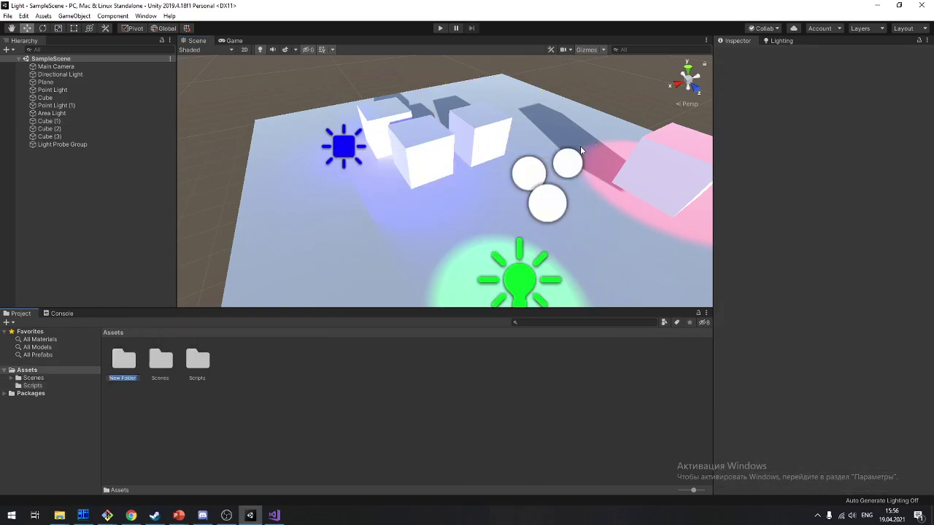
type("Materials")
key("Return")
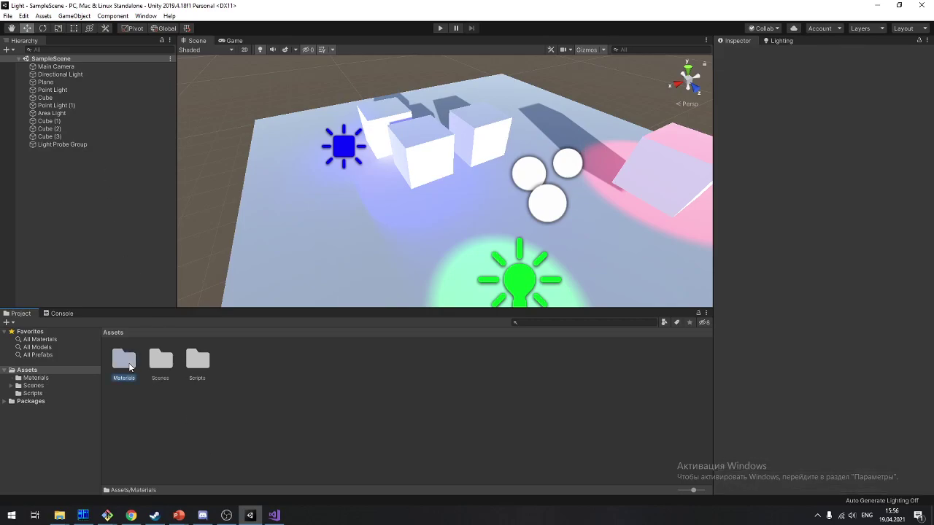
Create a CubeEmission material inside Materials and drag it onto Cube (1)
double_click(125, 361)
right_click(215, 362)
mouse_move(299, 118)
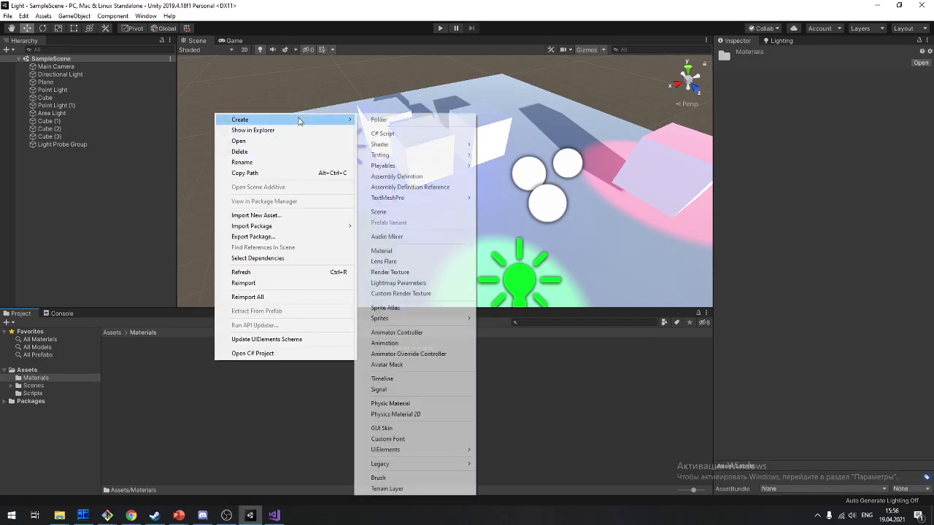
left_click(440, 250)
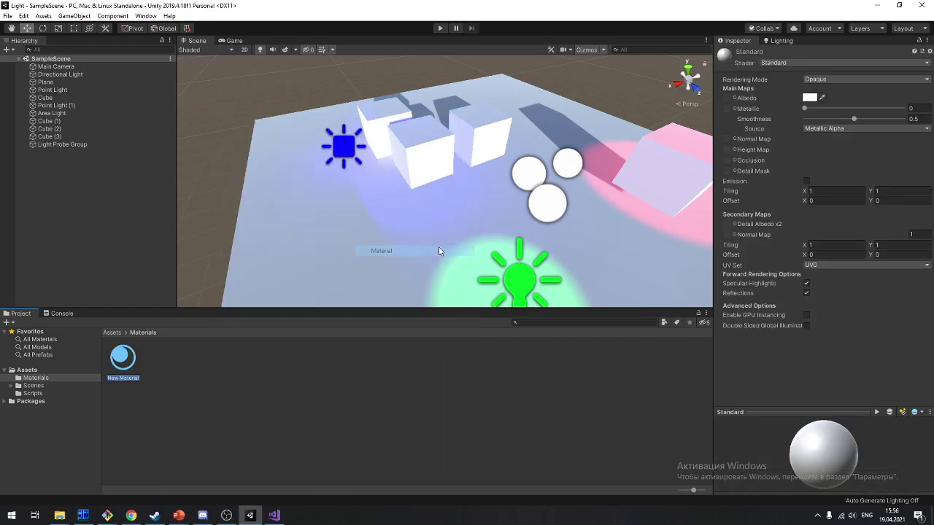
type("G")
key("Return")
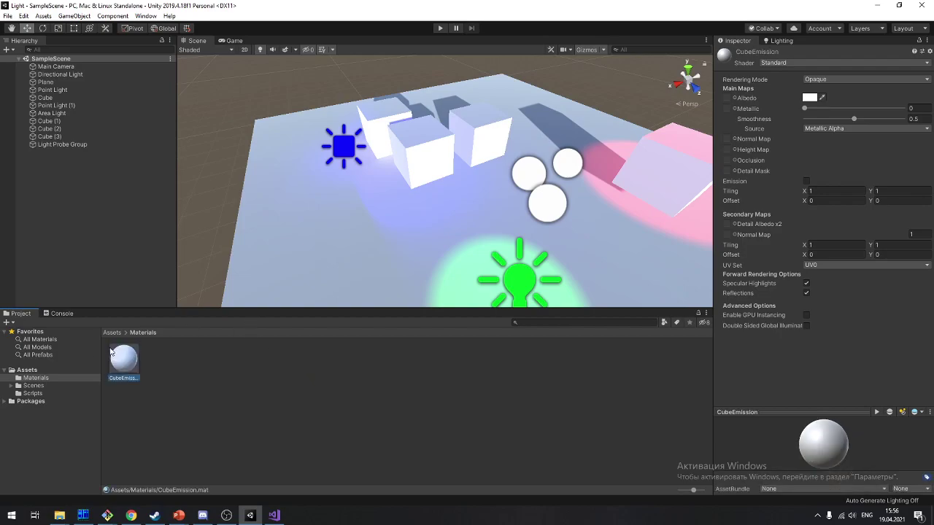
left_click_drag(111, 353, 440, 152)
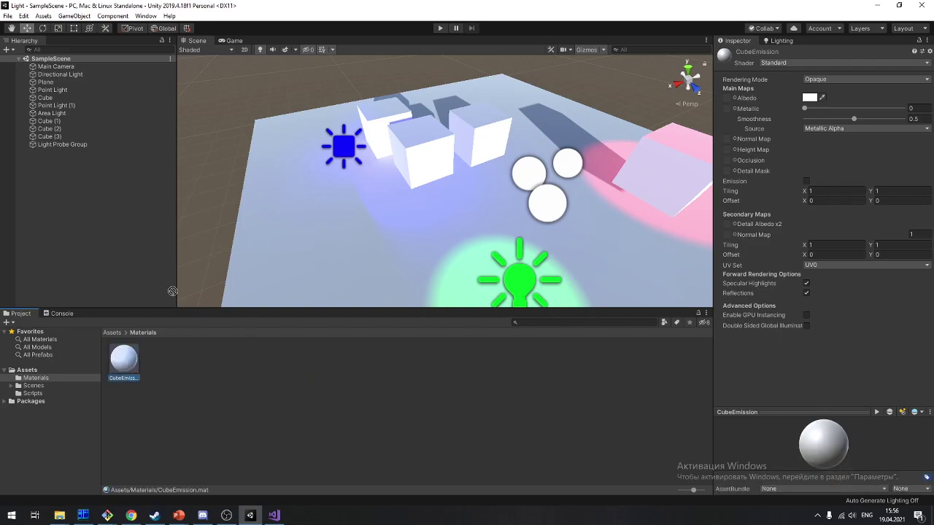
left_click(431, 151)
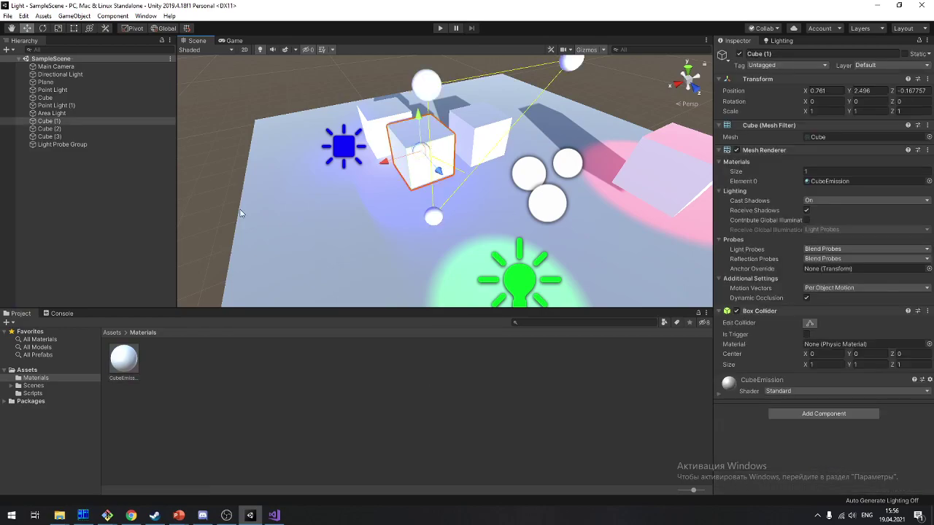
Turn on Emission for the CubeEmission material, leaving the emission texture empty
left_click(742, 392)
scroll(753, 363, "down", 5)
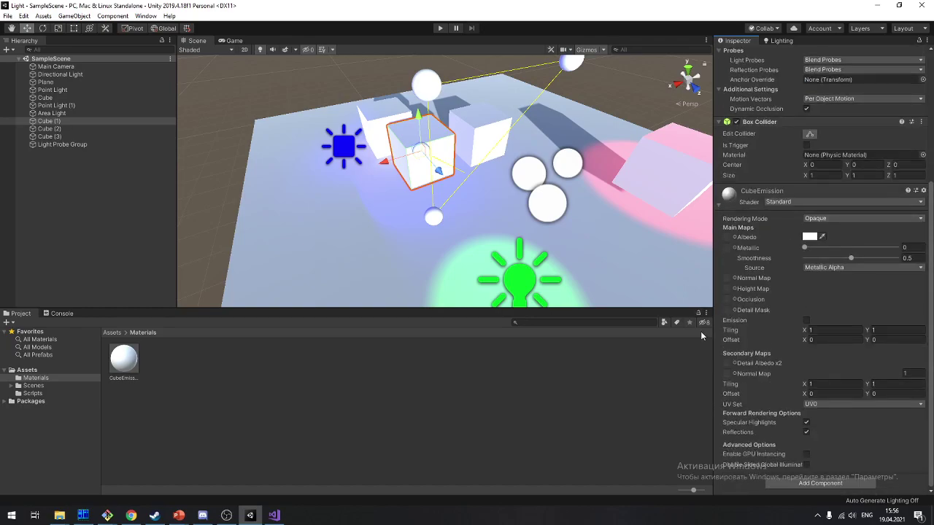
left_click(806, 321)
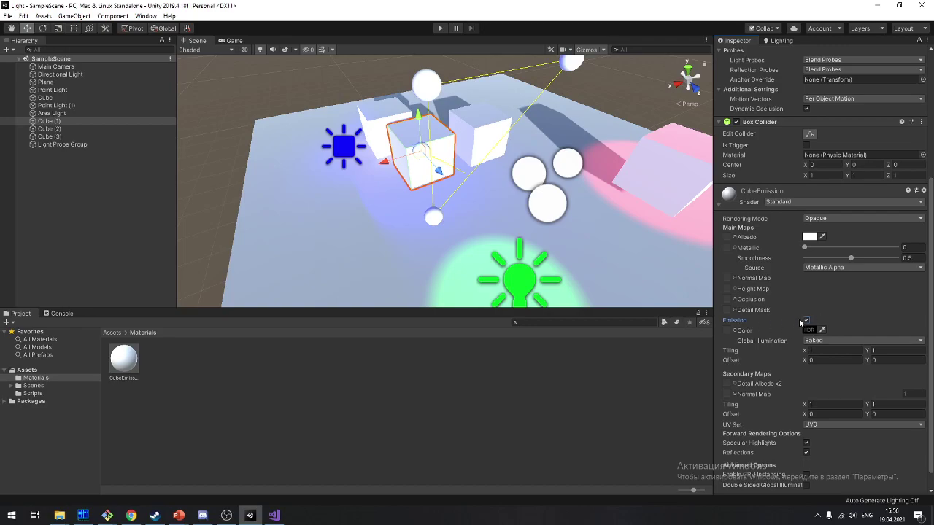
left_click(734, 331)
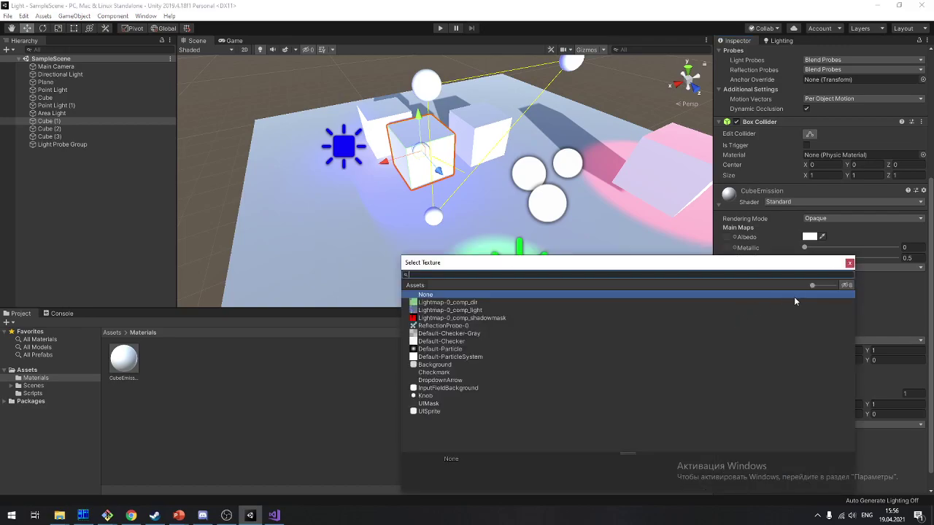
left_click(852, 264)
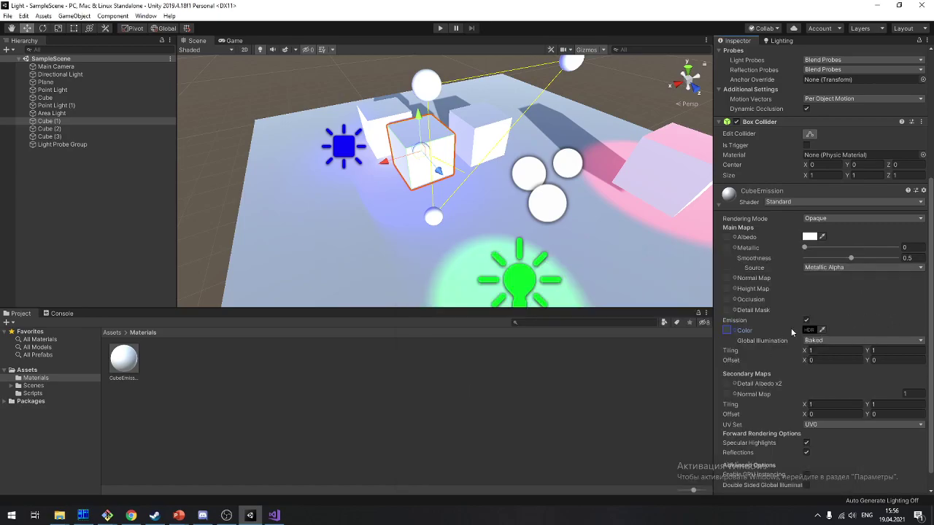
Set the emission colour to bright yellow (255, 237, 0) at intensity 1
left_click(811, 330)
mouse_move(602, 288)
left_mouse_down()
mouse_move(641, 292)
mouse_move(624, 253)
left_mouse_up()
left_click_drag(617, 301, 622, 262)
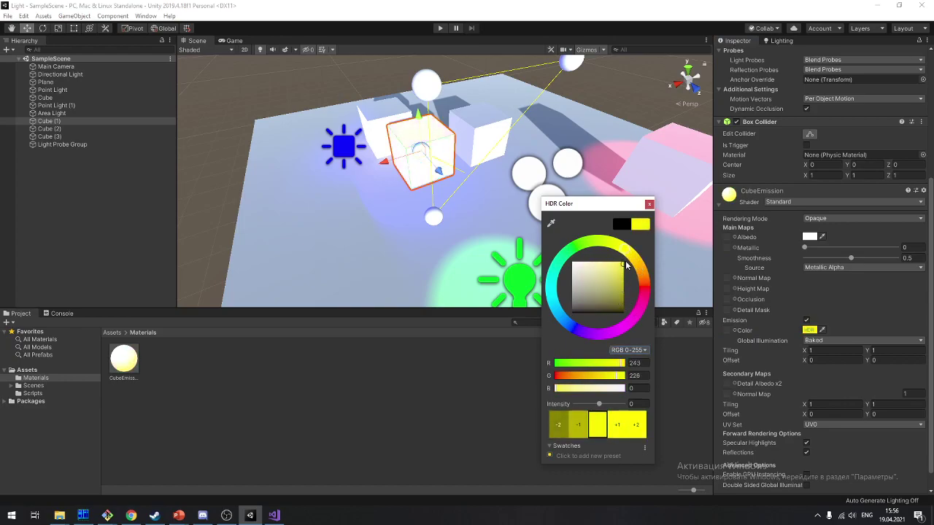
left_click(636, 432)
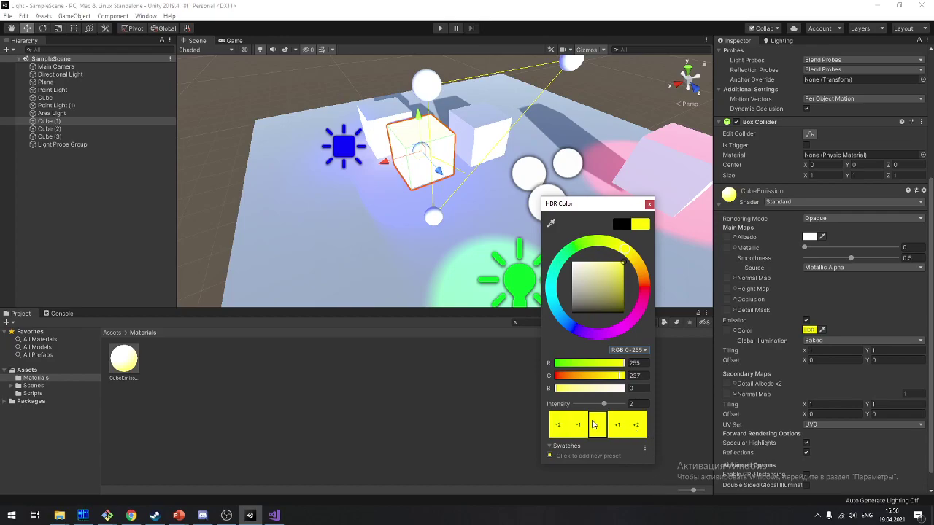
left_click(574, 433)
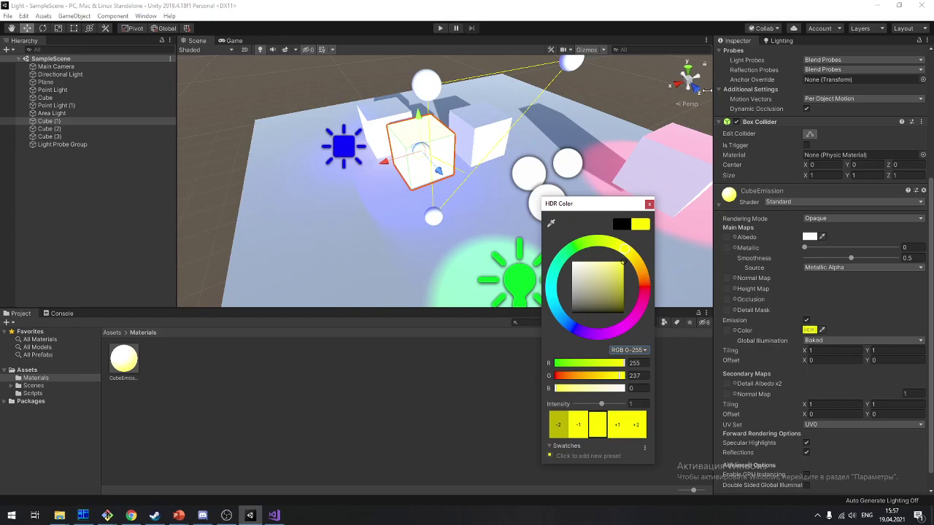
Generate the scene's baked lighting from the Lighting settings
left_click(649, 205)
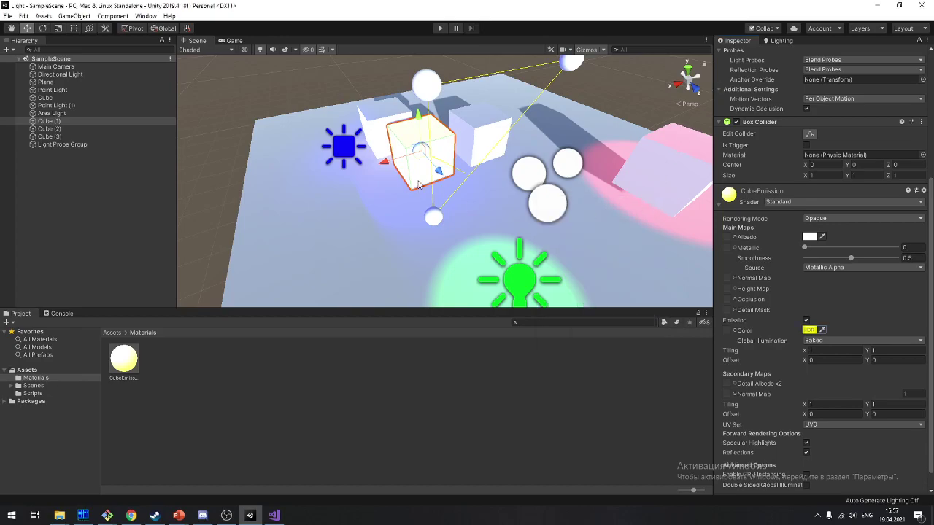
mouse_move(511, 204)
right_mouse_down()
mouse_move(444, 146)
mouse_move(503, 202)
right_mouse_up()
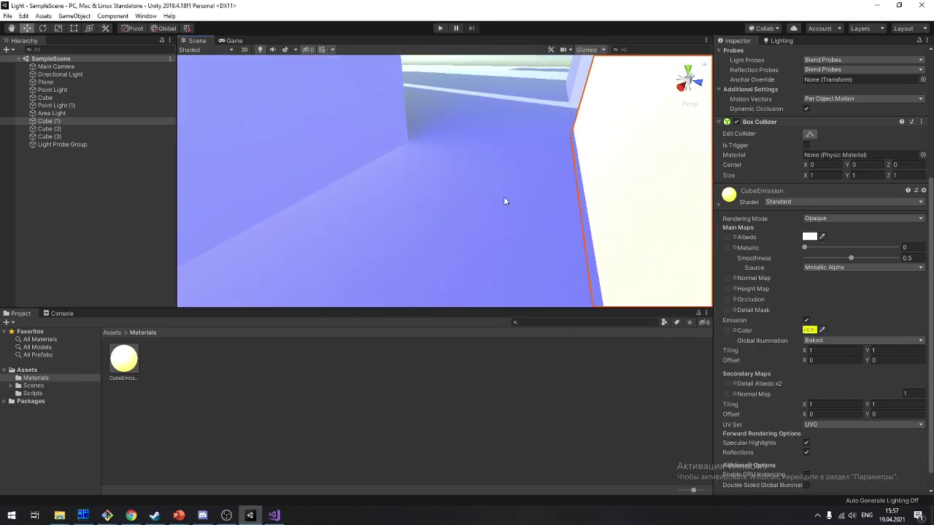
left_click(781, 40)
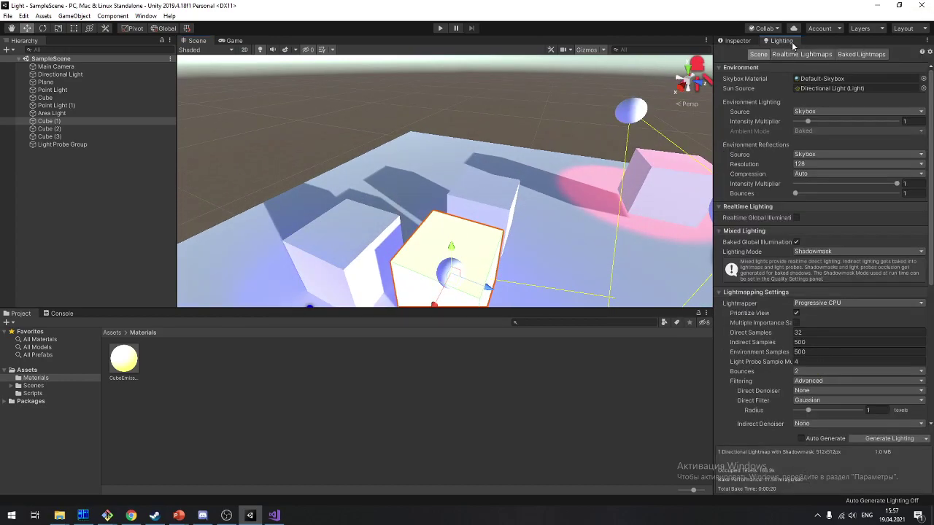
left_click(898, 438)
mouse_move(502, 233)
left_mouse_down("alt")
mouse_move(604, 182)
mouse_move(523, 217)
mouse_move(559, 214)
left_mouse_up("alt")
Save the scene with Ctrl+S and return to the Inspector
key("ctrl+a")
key("ctrl+s")
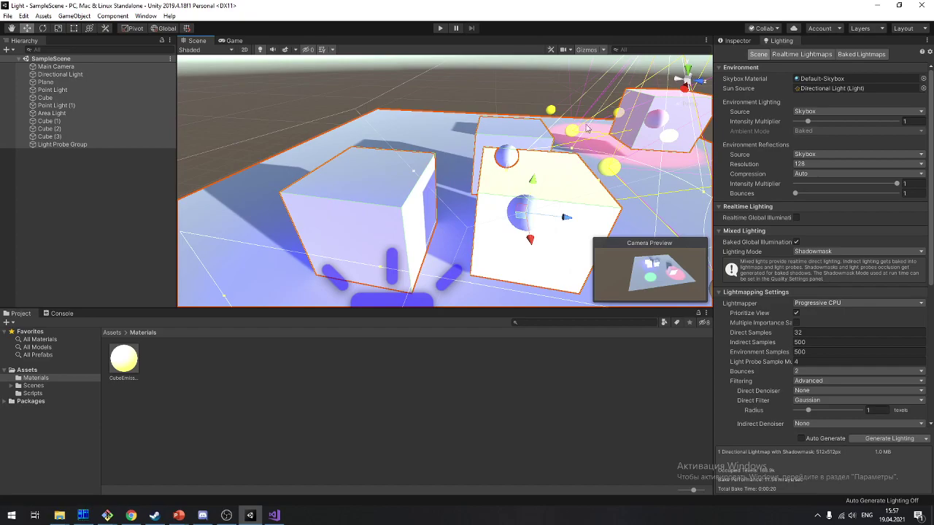
left_click(744, 41)
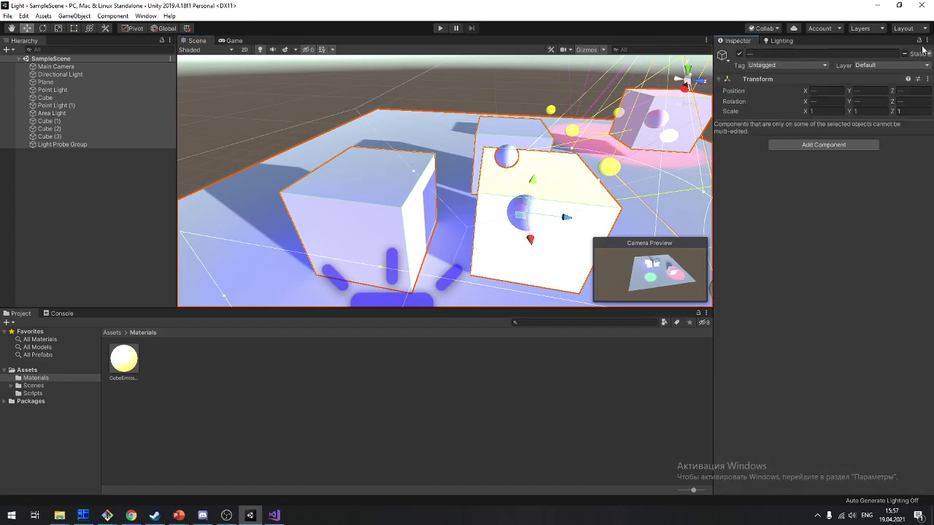
Select only Cube (1) and dismiss the chat notification
left_click(564, 236)
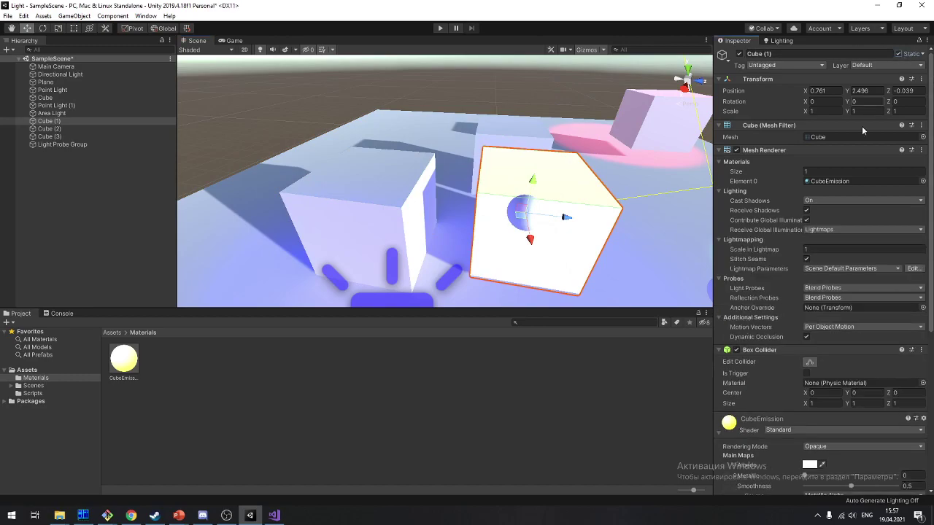
scroll(831, 379, "down", 5)
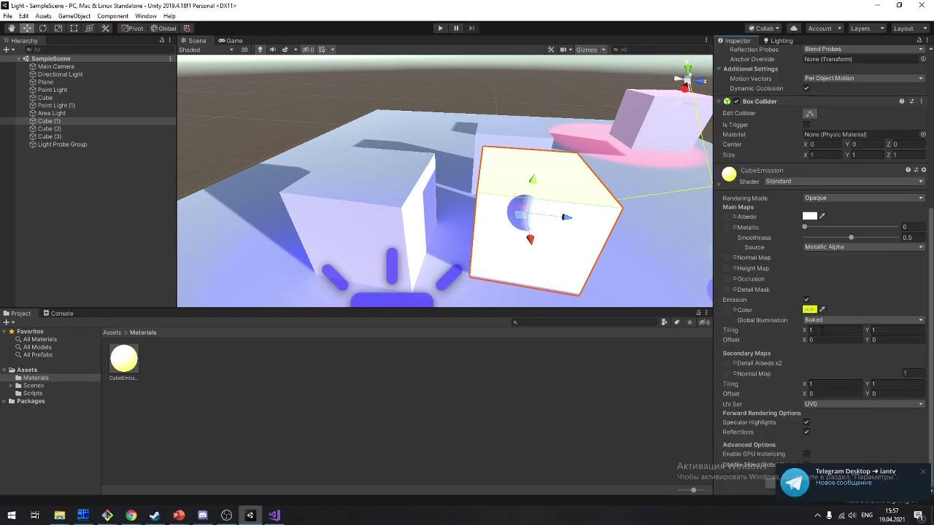
left_click(924, 472)
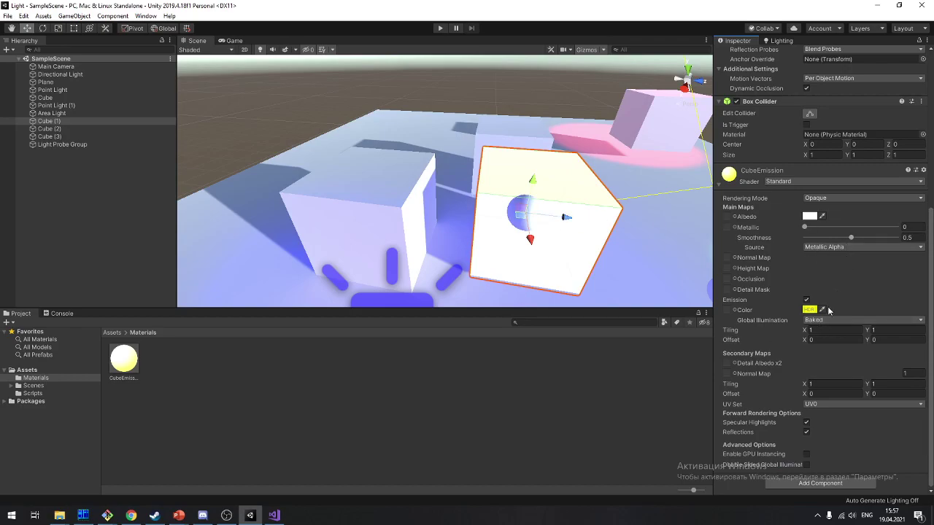
left_click(923, 472)
scroll(552, 259, "down", 5)
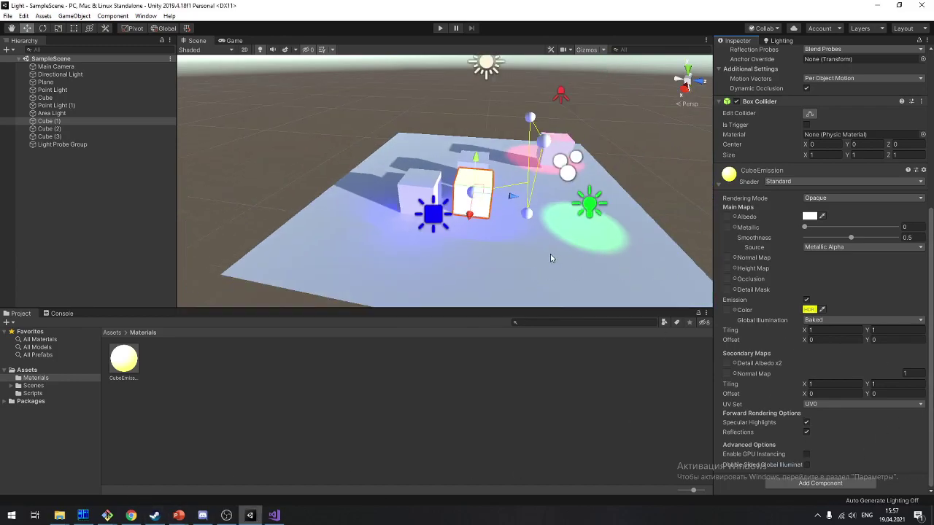
scroll(552, 257, "up", 4)
Move Cube (1) toward the camera and reopen its emission colour picker
left_click(783, 42)
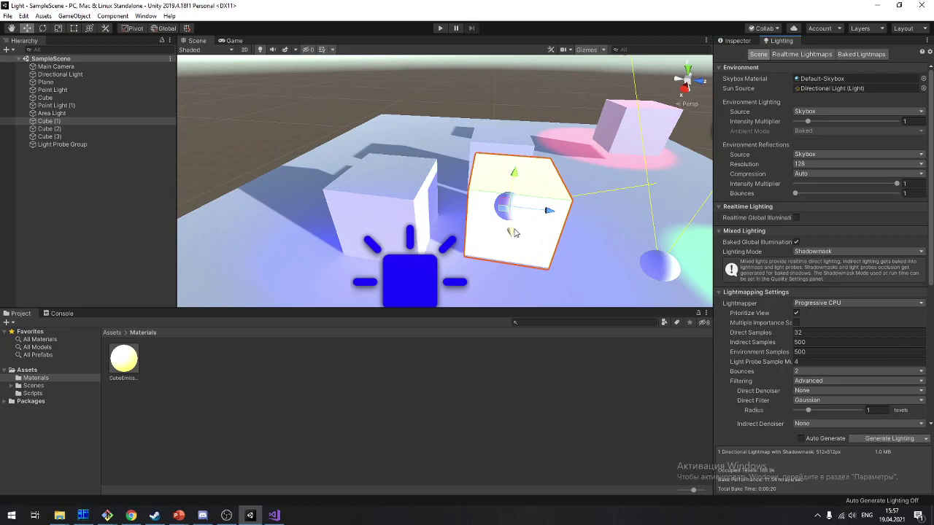
left_click_drag(510, 228, 513, 245)
left_click(753, 40)
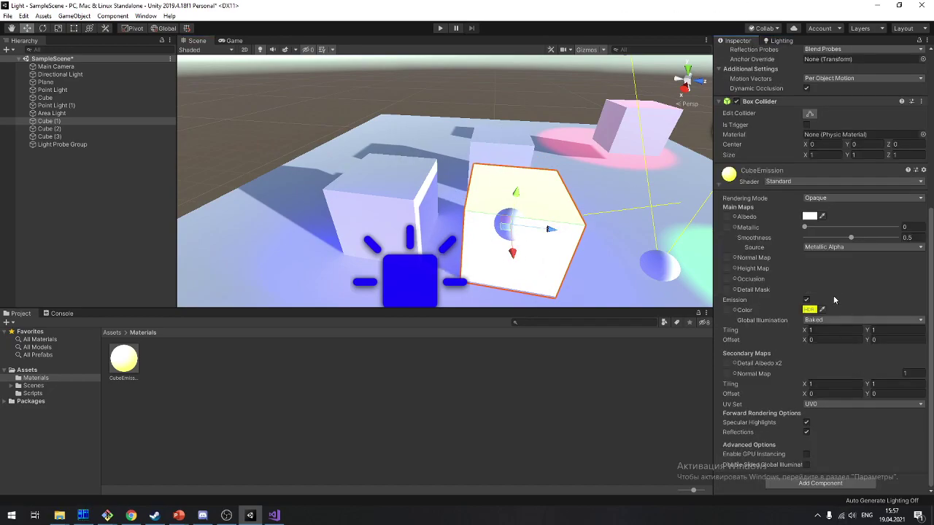
left_click(808, 310)
Change the CubeEmission emission colour to magenta, about RGB 201, 0, 253
left_click(595, 278)
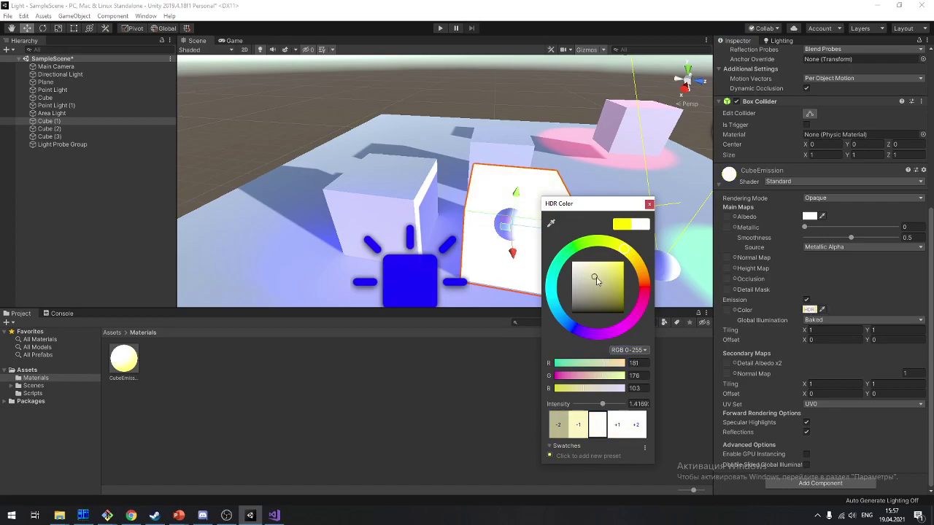
mouse_move(595, 279)
left_mouse_down()
mouse_move(572, 274)
mouse_move(553, 303)
mouse_move(620, 351)
left_mouse_up()
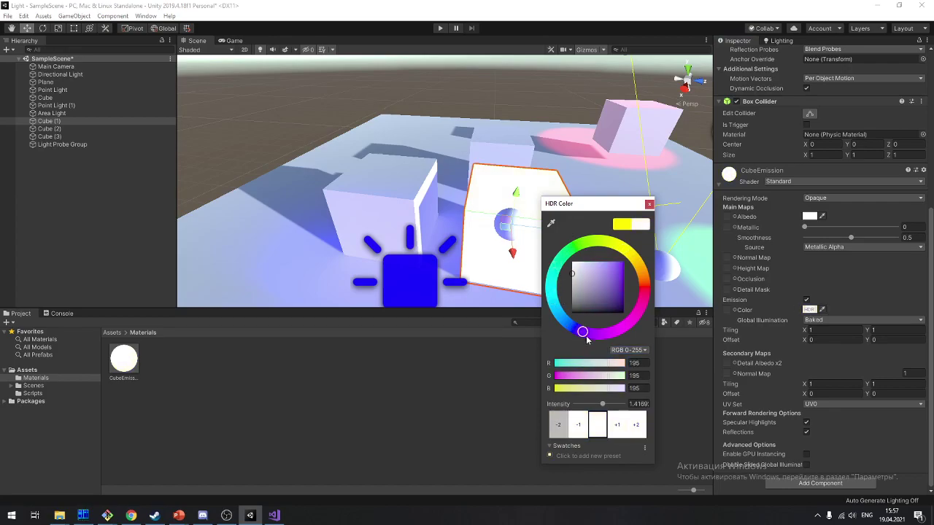
left_click(622, 262)
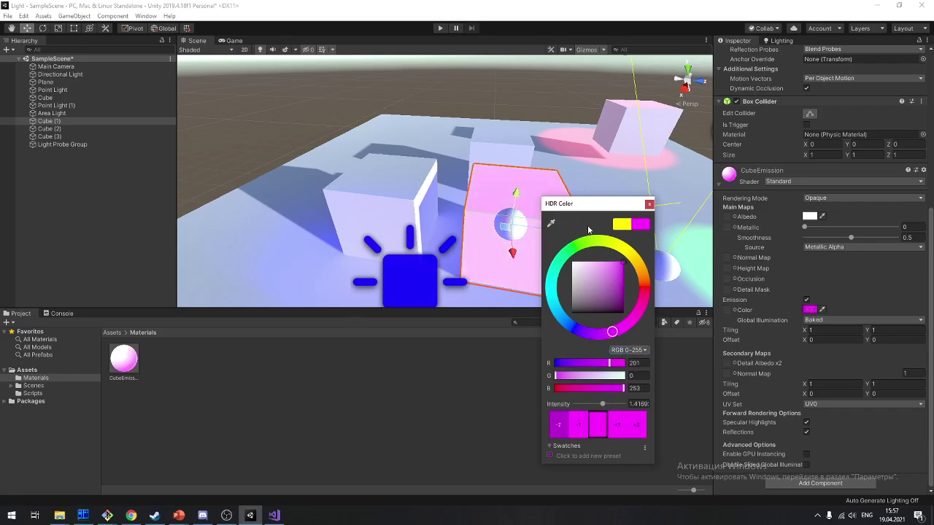
left_click(649, 204)
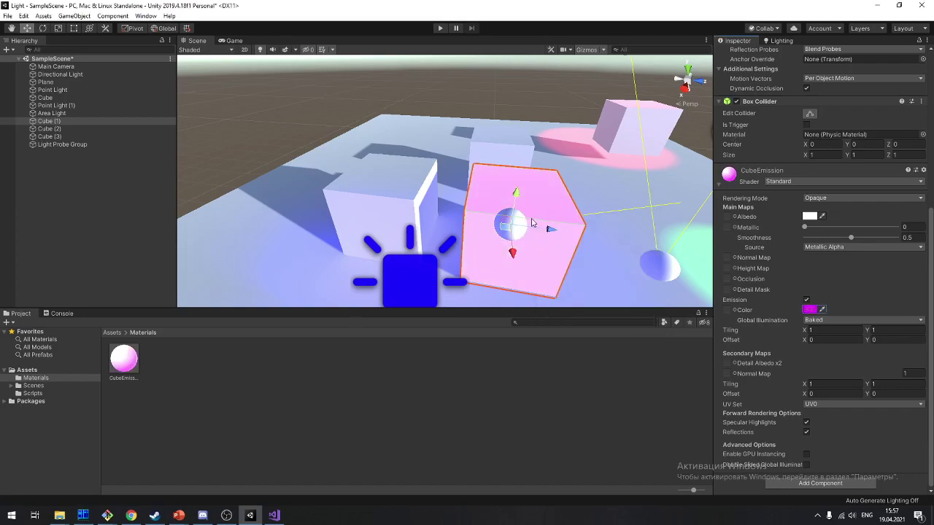
Nudge the pink cube, orbit the scene, and reselect Cube (1)
mouse_move(532, 223)
left_mouse_down()
mouse_move(526, 240)
mouse_move(336, 219)
mouse_move(511, 259)
mouse_move(387, 235)
left_mouse_up()
scroll(388, 236, "up", 5)
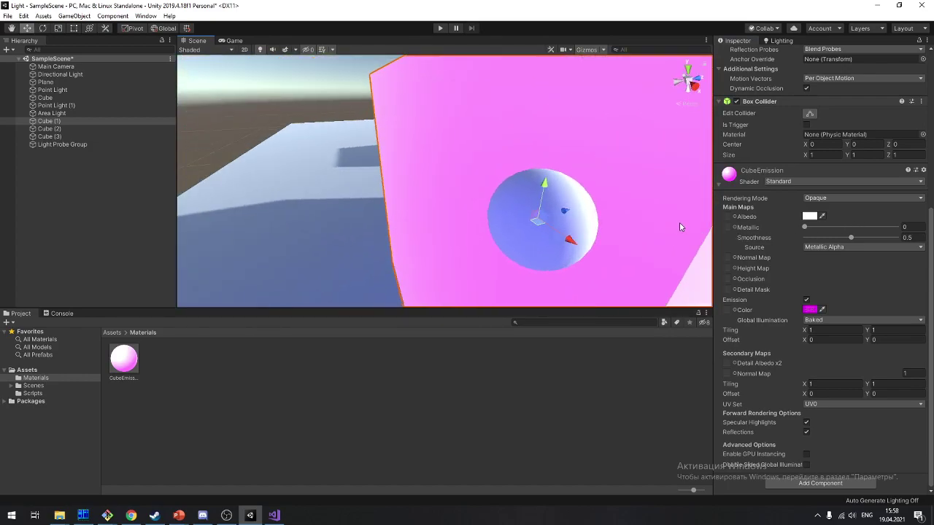
scroll(679, 226, "down", 5)
left_click_drag(679, 227, 503, 213, "alt")
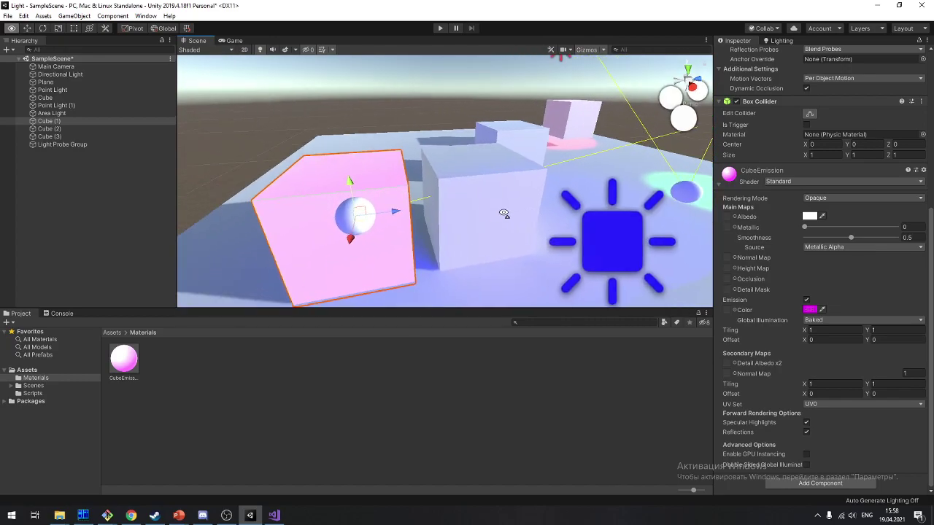
left_click(503, 213)
left_click(357, 219)
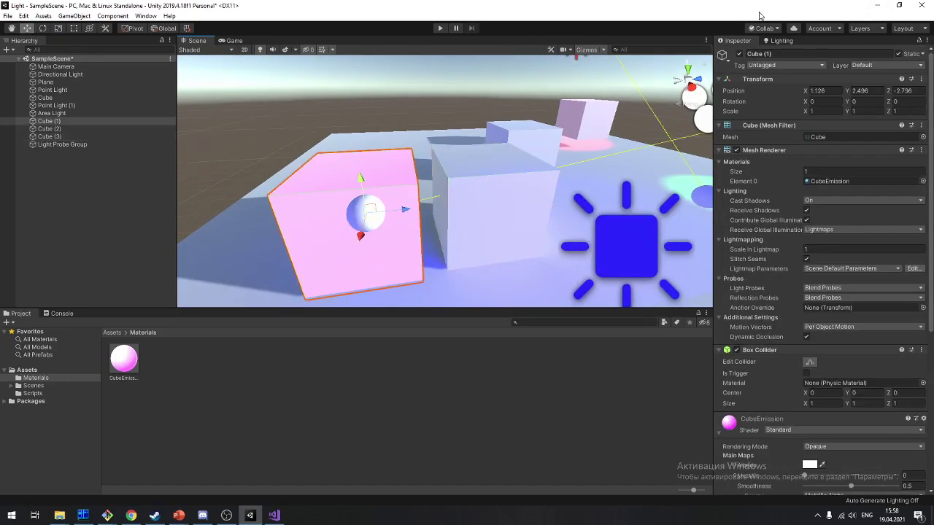
Start a Generate Lighting bake and look down at the pink cube
left_click(779, 40)
left_click(907, 438)
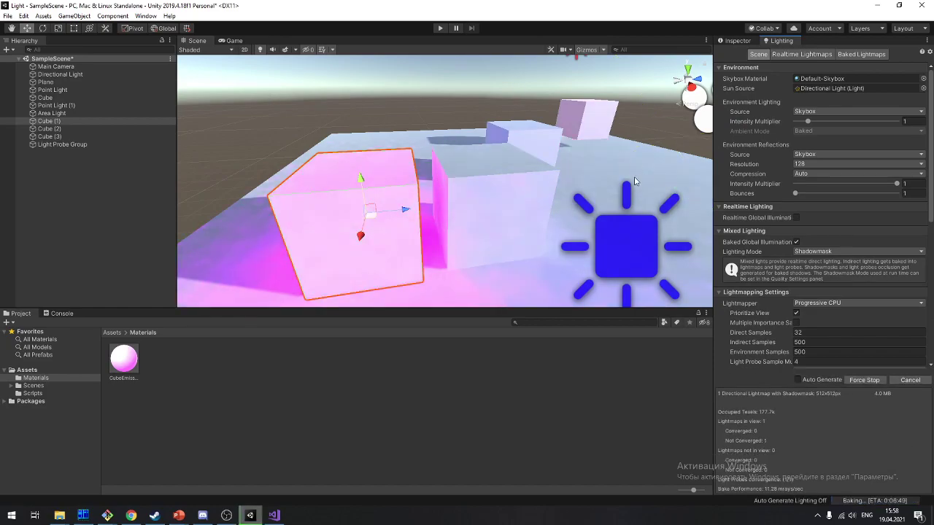
right_click_drag(606, 154, 567, 243)
scroll(566, 243, "down", 5)
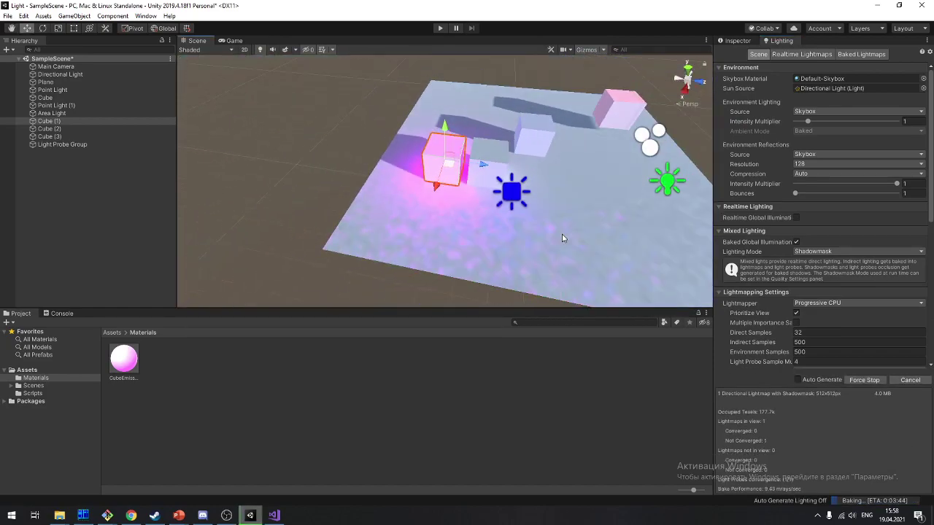
scroll(562, 237, "up", 3)
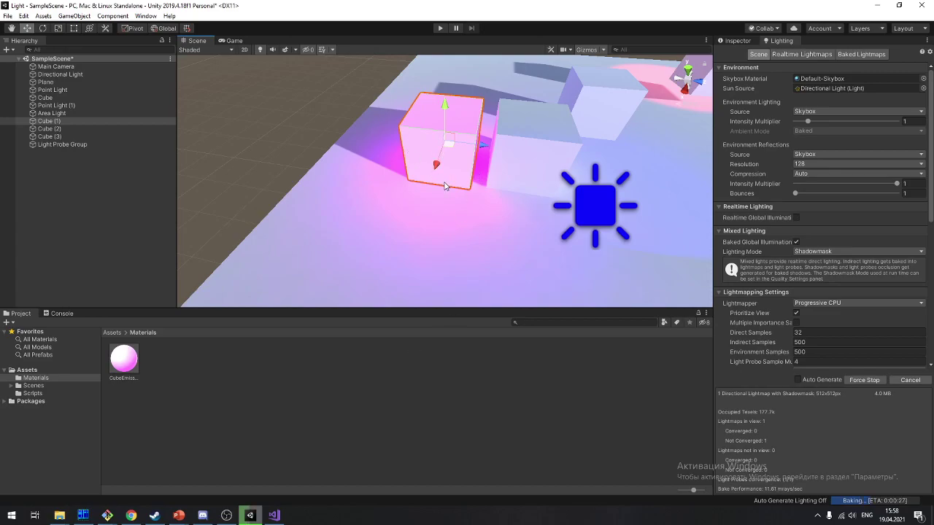
right_click_drag(446, 186, 523, 249)
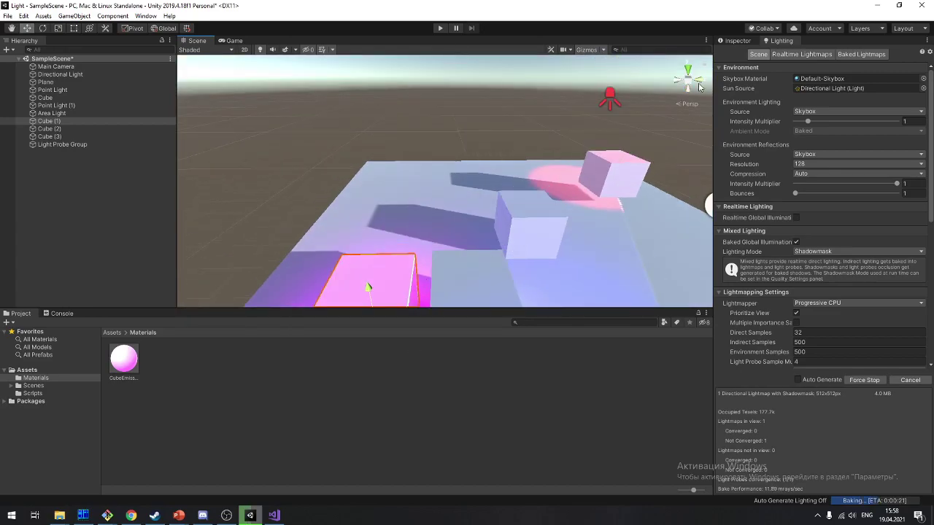
Move the pink Cube (1) up and toward the lavender cube
right_click(698, 87)
right_click(505, 235)
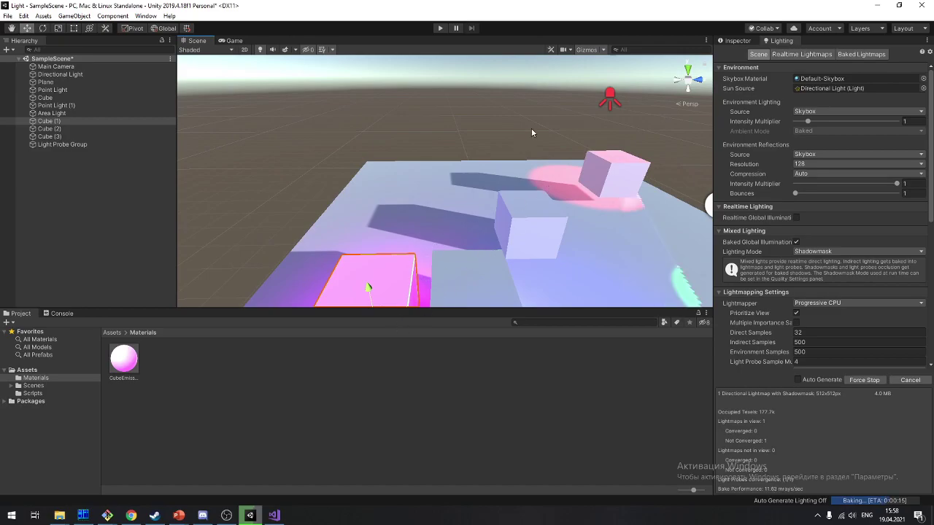
scroll(530, 223, "up", 5)
scroll(530, 223, "down", 5)
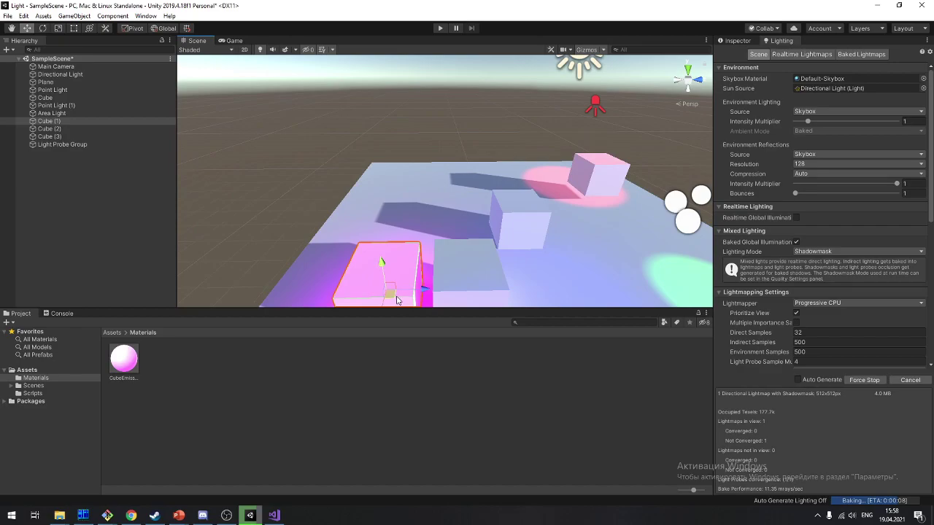
scroll(510, 247, "up", 3)
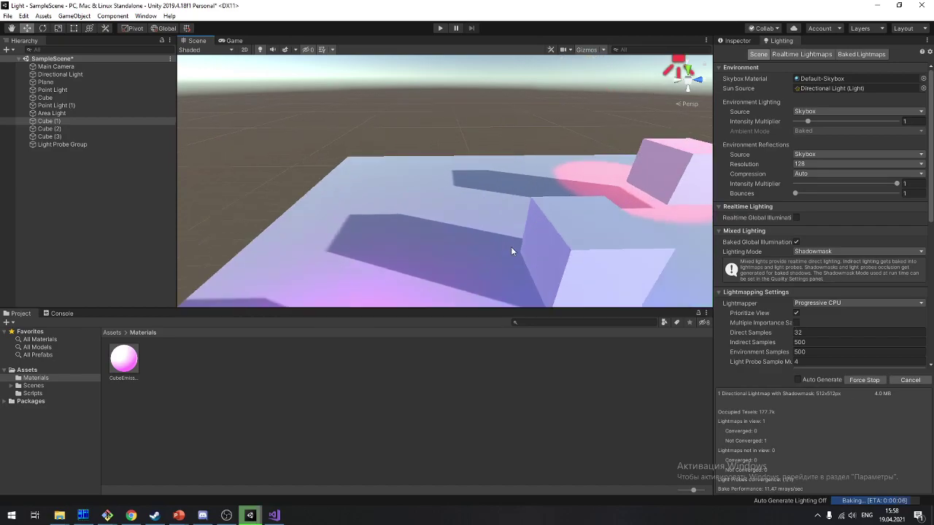
scroll(461, 249, "down", 4)
mouse_move(388, 297)
left_mouse_down()
mouse_move(446, 229)
mouse_move(490, 224)
left_mouse_up()
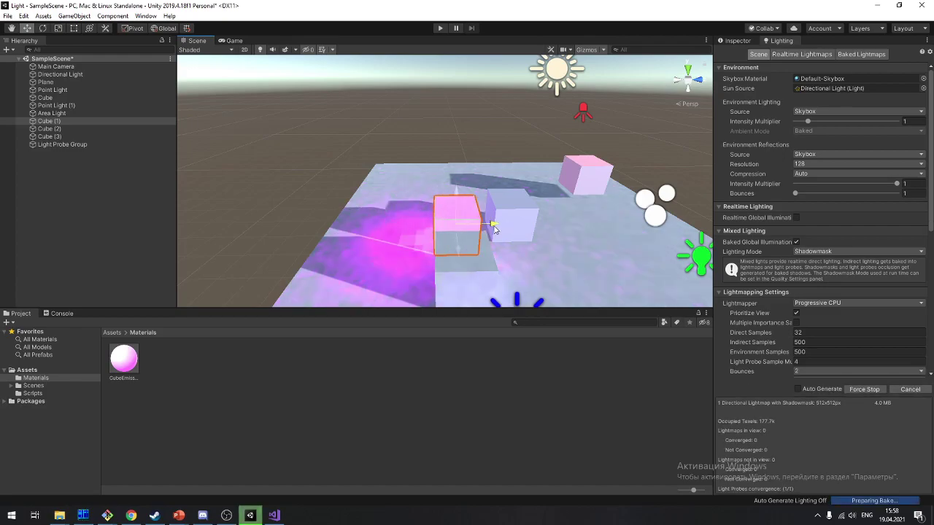
mouse_move(603, 236)
left_mouse_down("alt")
mouse_move(449, 282)
mouse_move(592, 216)
mouse_move(532, 224)
mouse_move(527, 153)
mouse_move(592, 198)
mouse_move(583, 261)
left_mouse_up("alt")
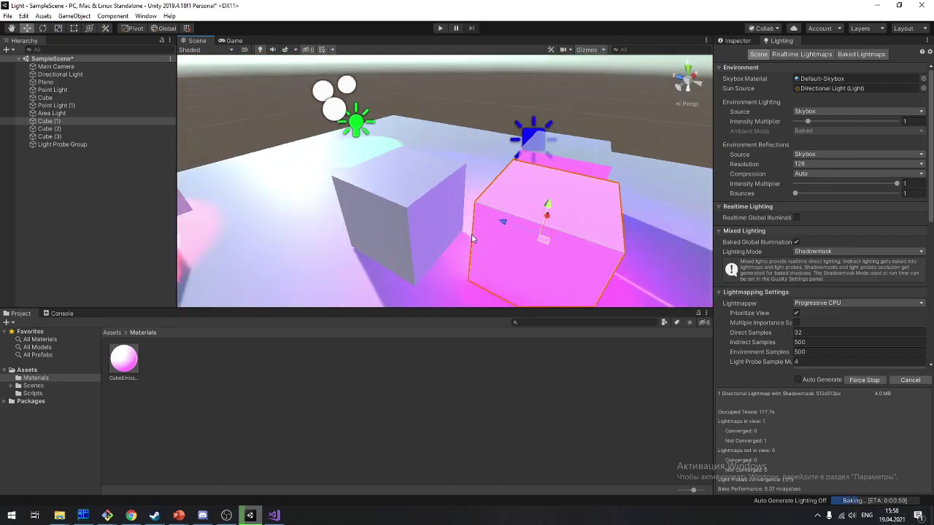
Orbit around the cubes, inspecting Cube (3) and the grey Cube while the bake finishes
left_click_drag(510, 221, 592, 205, "alt")
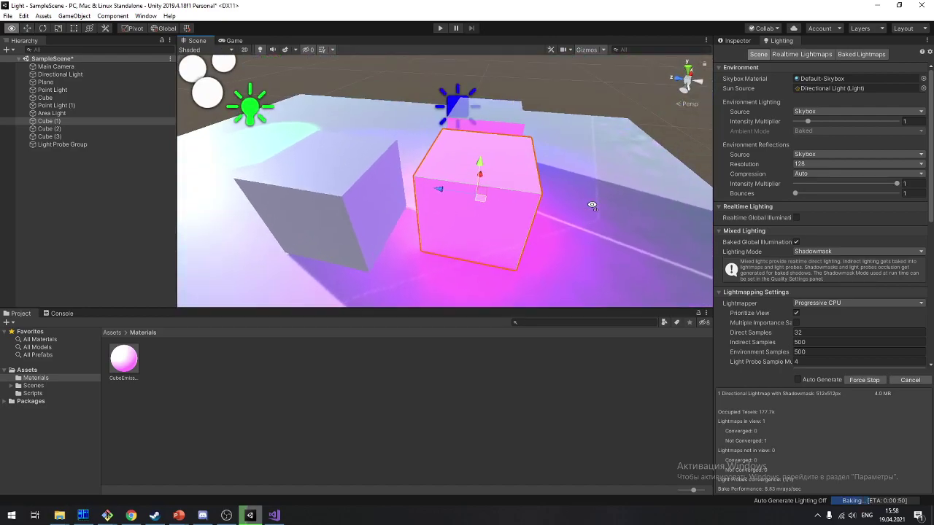
scroll(588, 206, "down", 5)
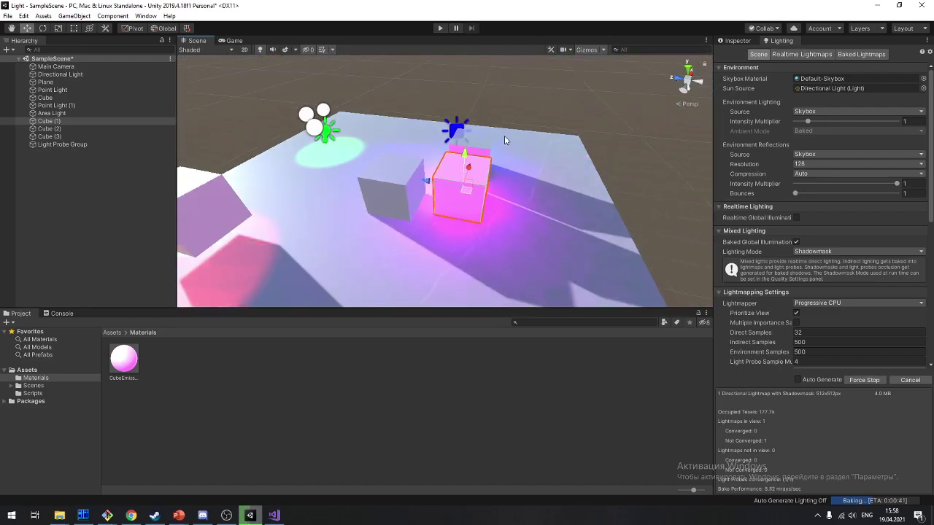
scroll(504, 140, "up", 5)
left_click_drag(504, 140, 528, 166, "alt")
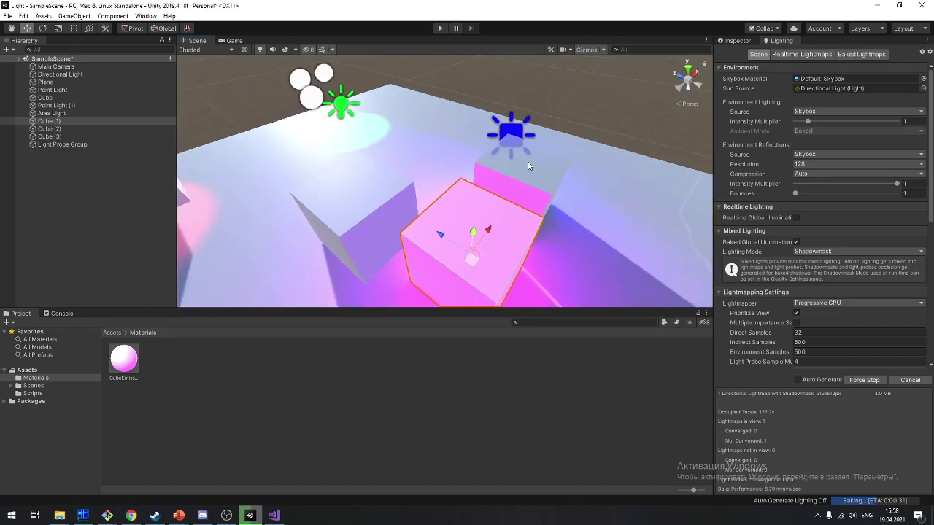
left_click(534, 171)
left_click(381, 187)
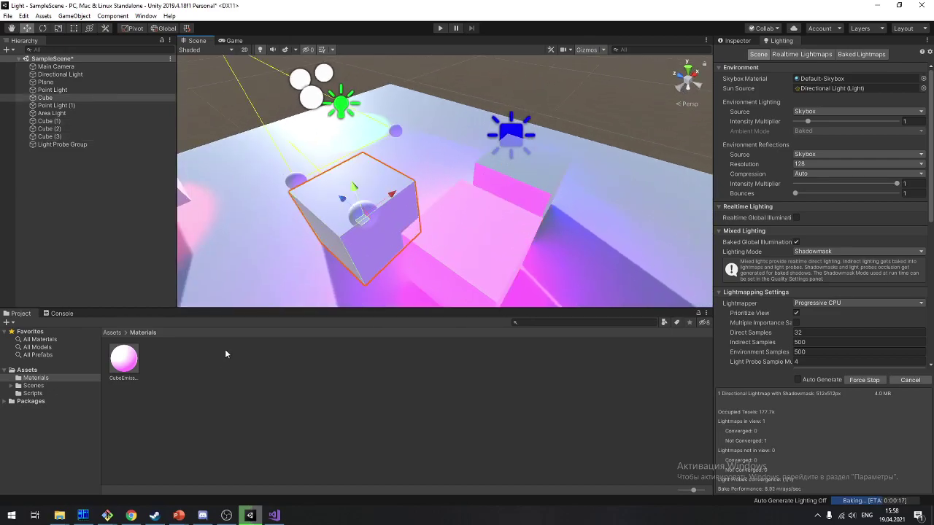
left_click_drag(518, 223, 434, 213, "alt")
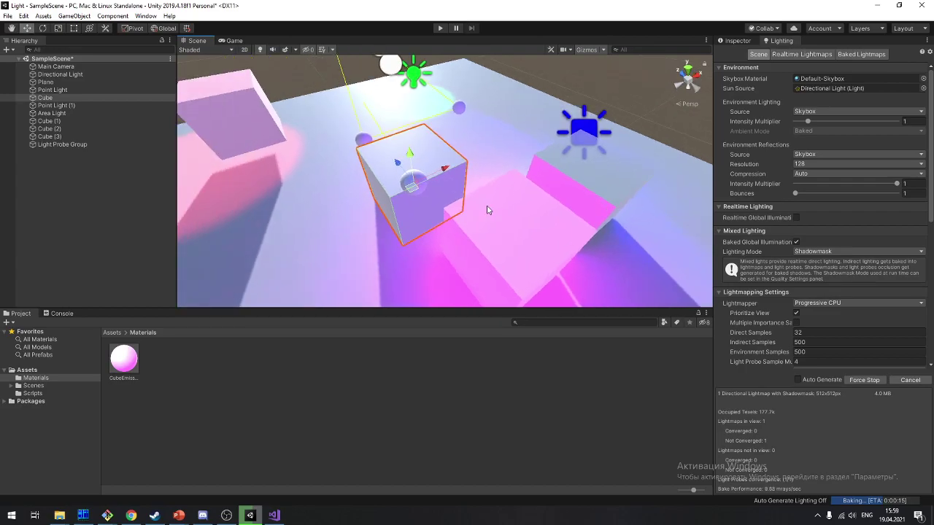
left_click_drag(400, 225, 519, 124, "alt")
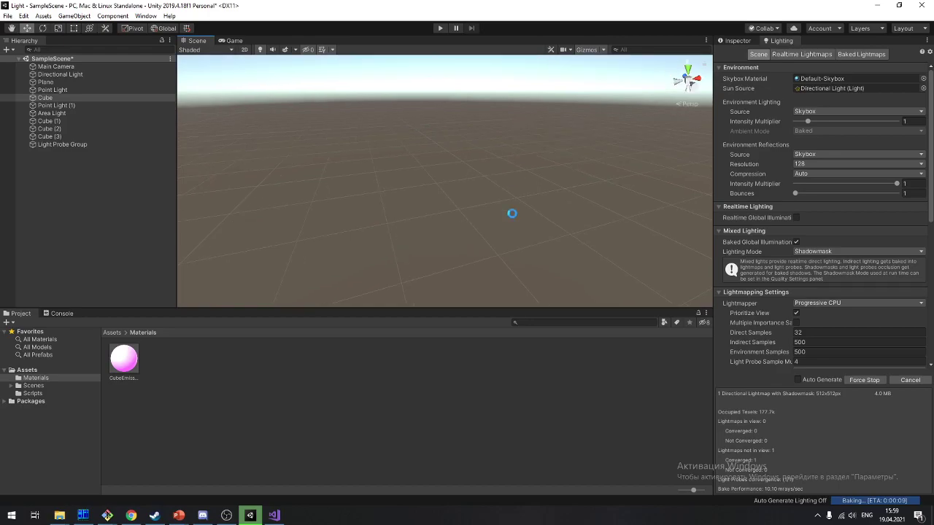
key("alt+Tab")
key("alt+Tab")
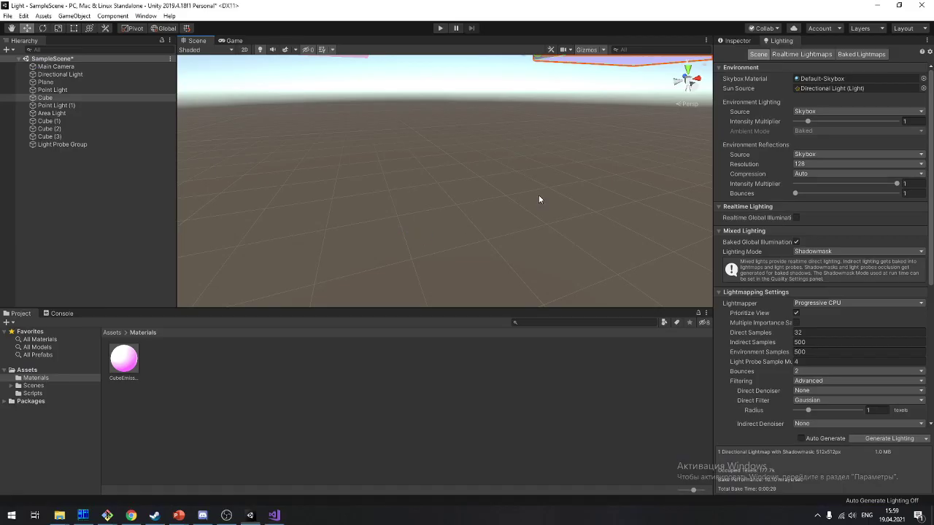
Orbit around the cubes, inspecting Cube (3) and the emissive Cube (1)'s baked pink glow
left_click_drag(538, 194, 551, 108, "alt")
scroll(551, 108, "up", 10)
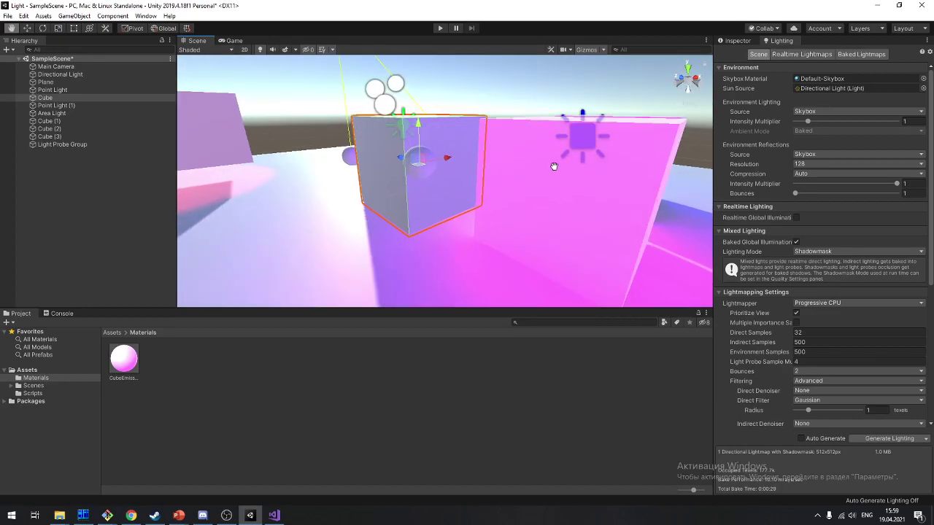
left_click_drag(561, 185, 499, 261, "alt")
left_click(604, 235)
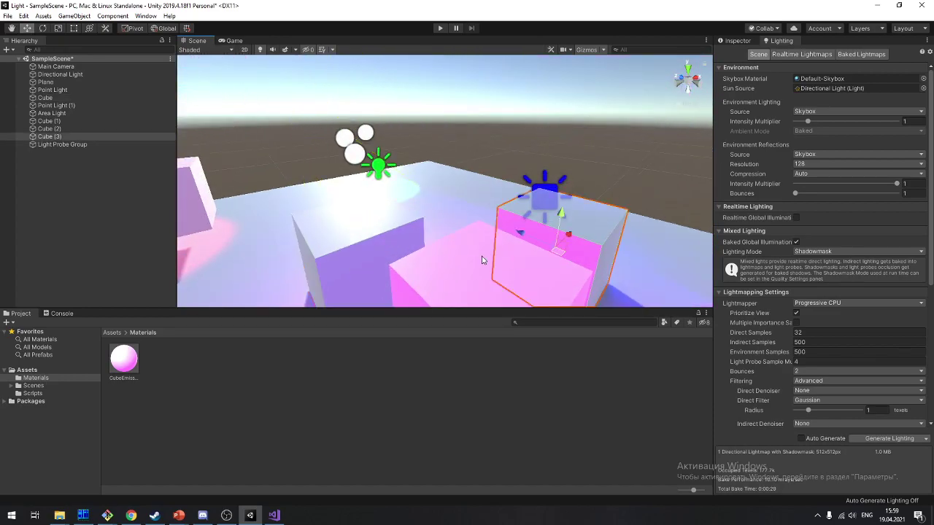
mouse_move(604, 235)
left_mouse_down("alt")
mouse_move(440, 264)
mouse_move(566, 275)
left_mouse_up("alt")
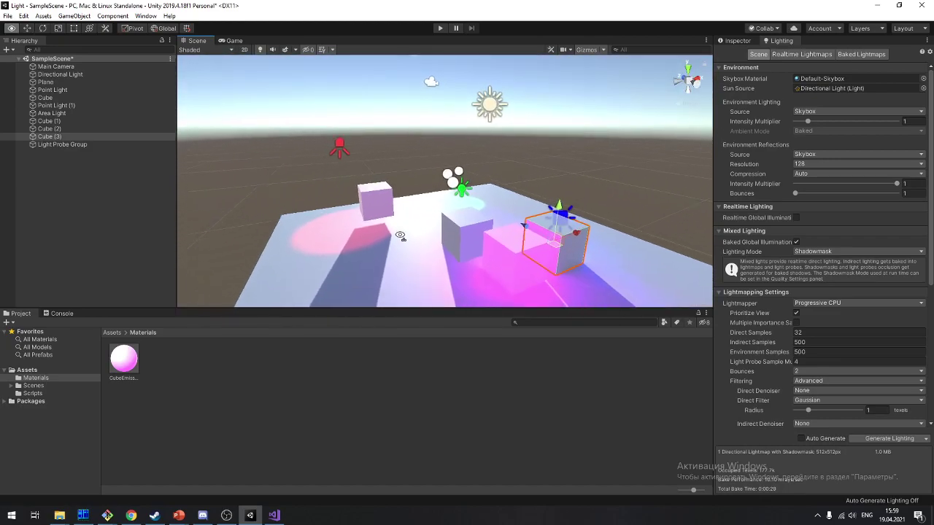
scroll(567, 275, "up", 5)
scroll(566, 276, "down", 10)
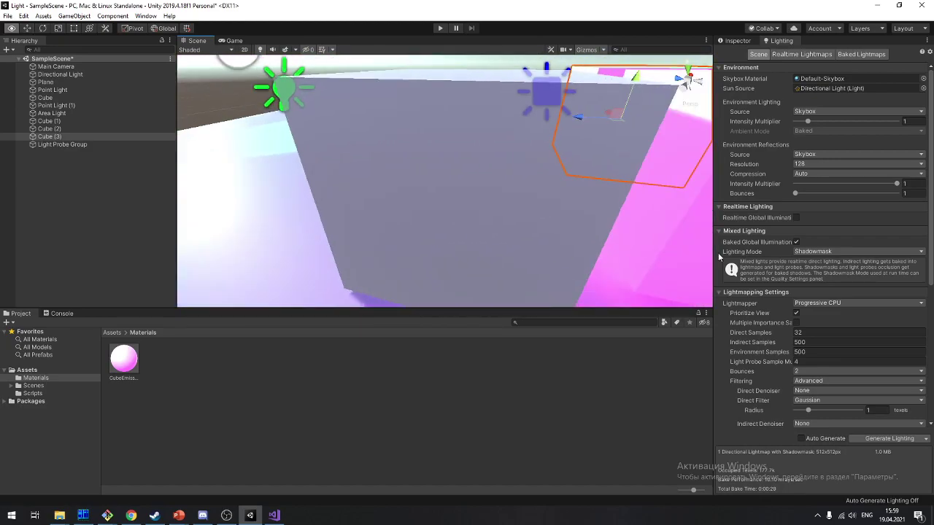
left_click(474, 203)
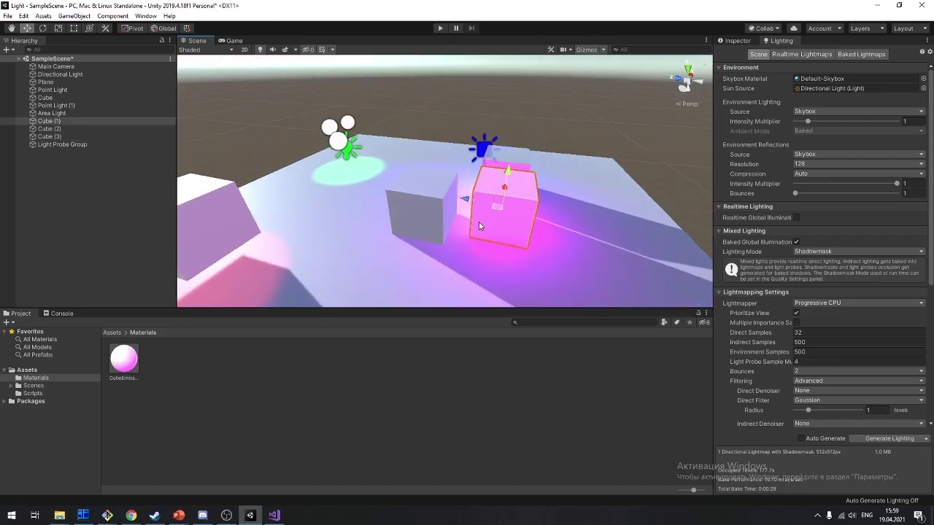
scroll(594, 199, "up", 2)
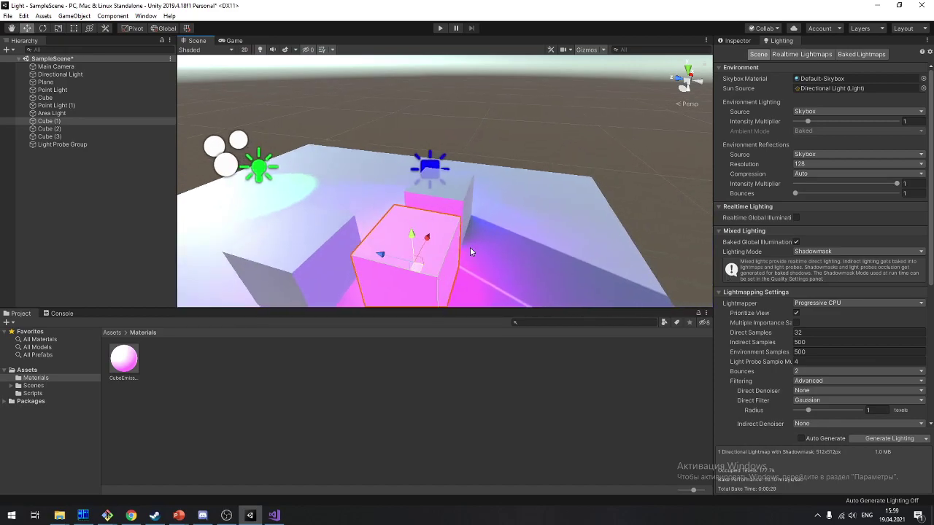
left_click_drag(601, 200, 511, 241, "alt")
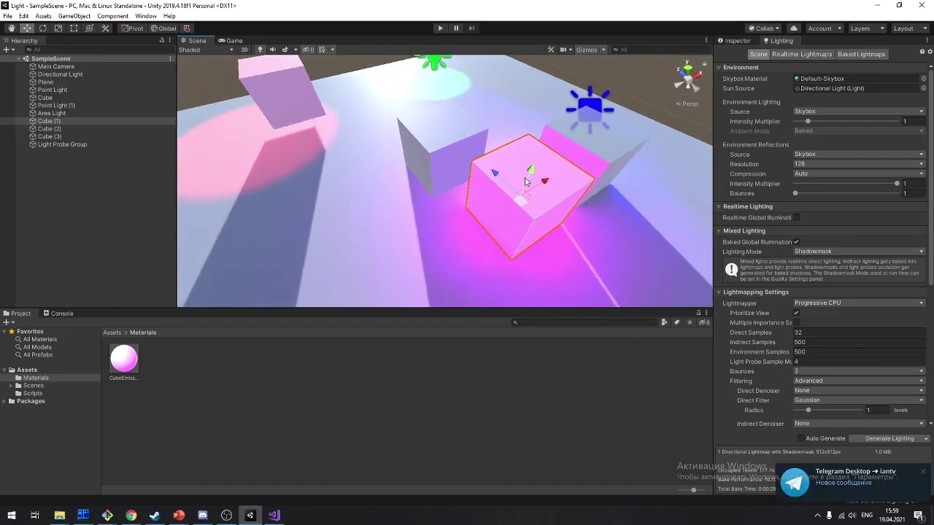
scroll(536, 178, "down", 4)
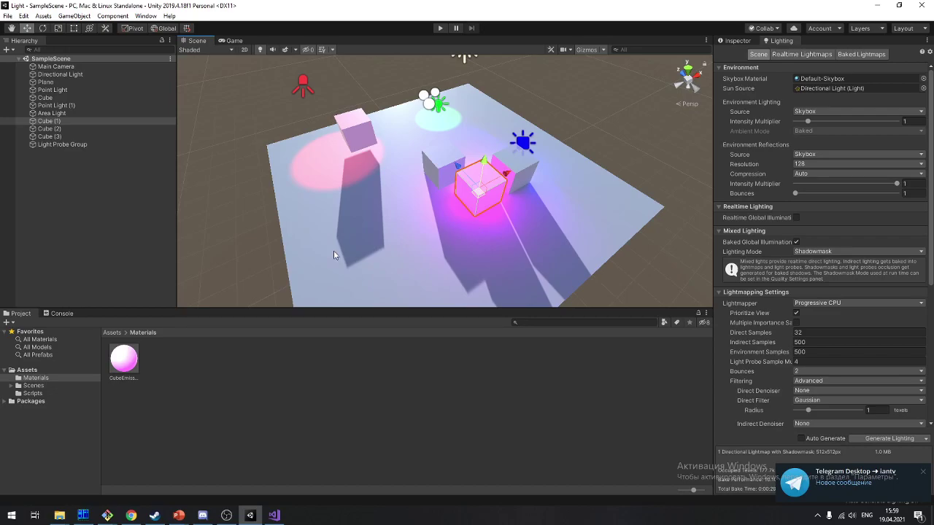
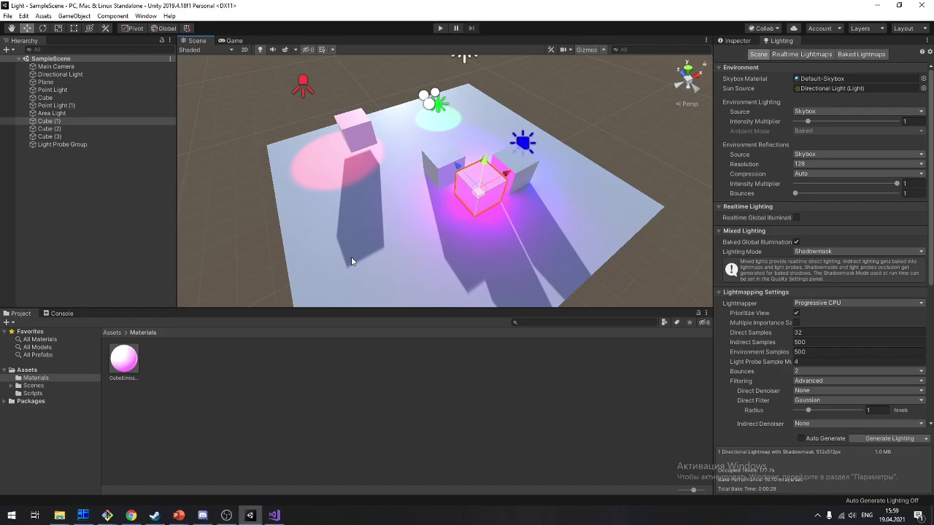
Orbit the scene toward the sun light, then switch to Chrome and start a new tab
left_click_drag(570, 173, 440, 261, "alt")
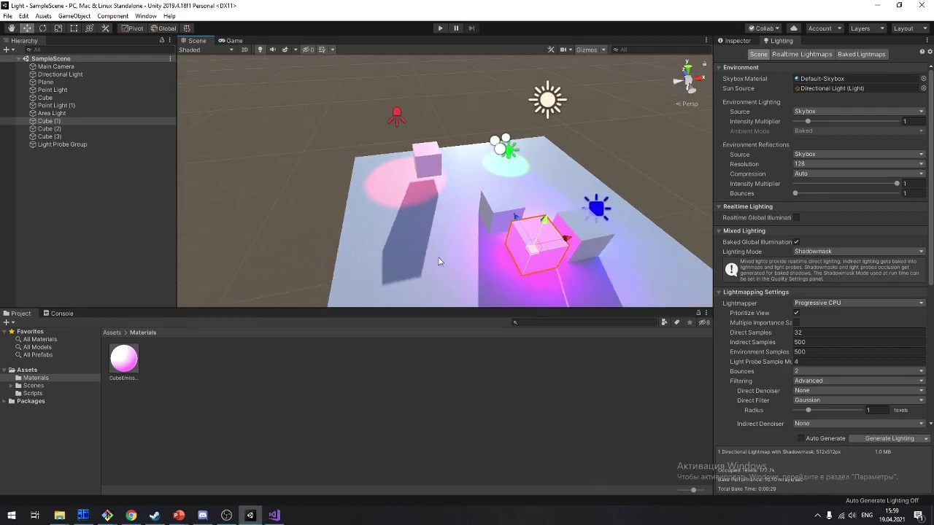
key("alt+Tab")
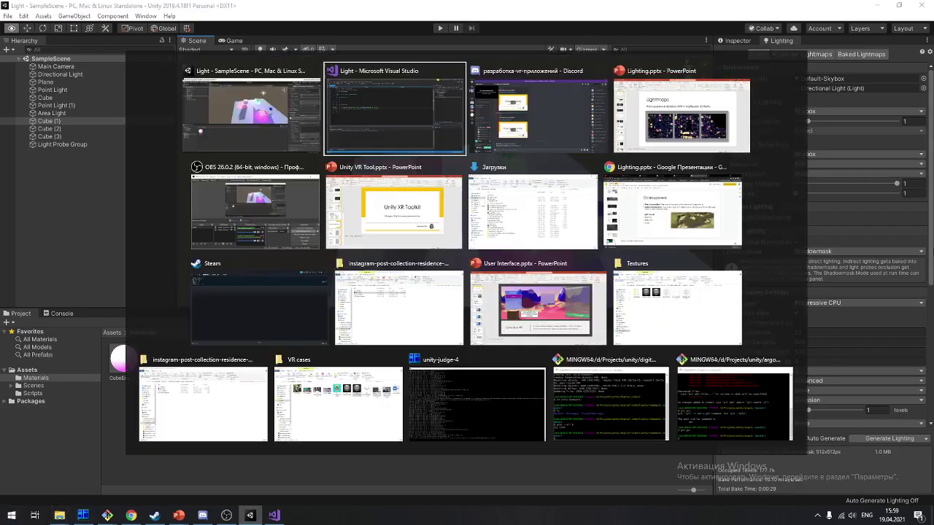
key("Down")
key("Right")
key("Right")
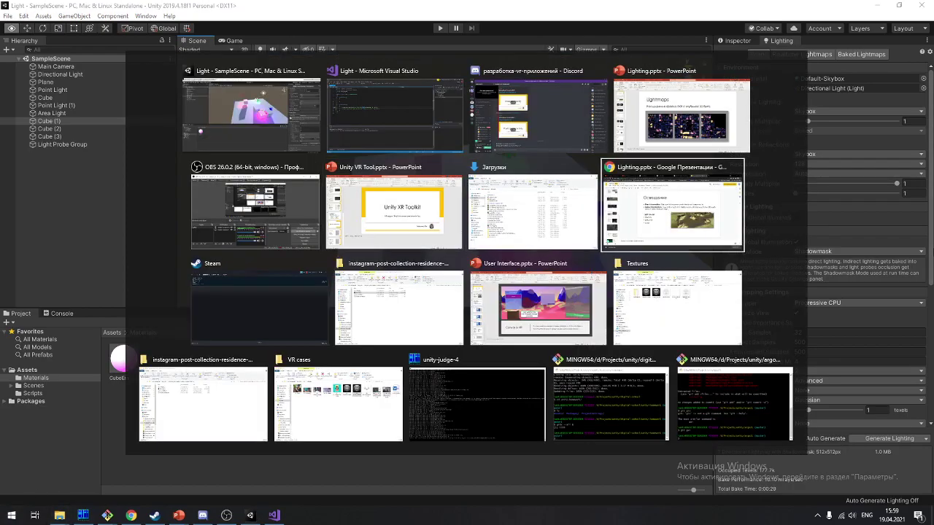
key("ctrl+t")
Search Google for 'Unity cookies' and open the Cookies - Unity Manual page
type("Unity ")
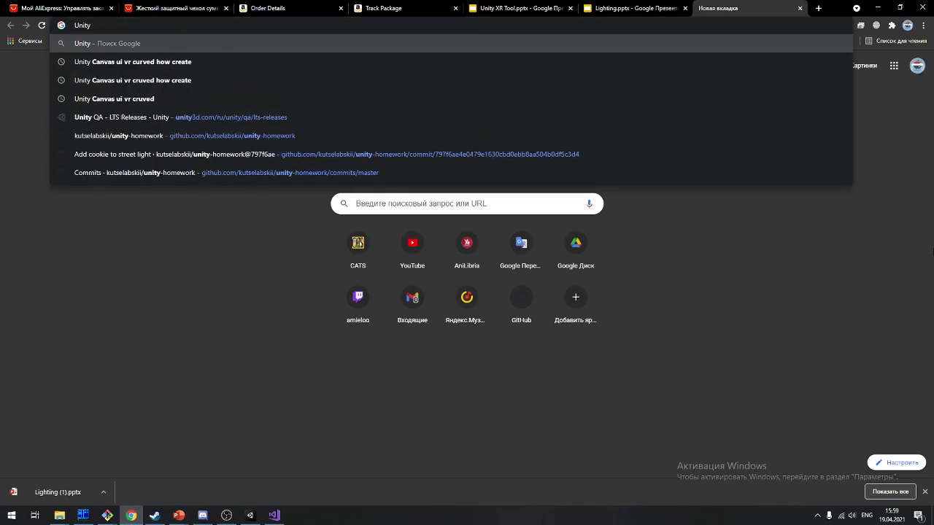
type("cookies")
key("Return")
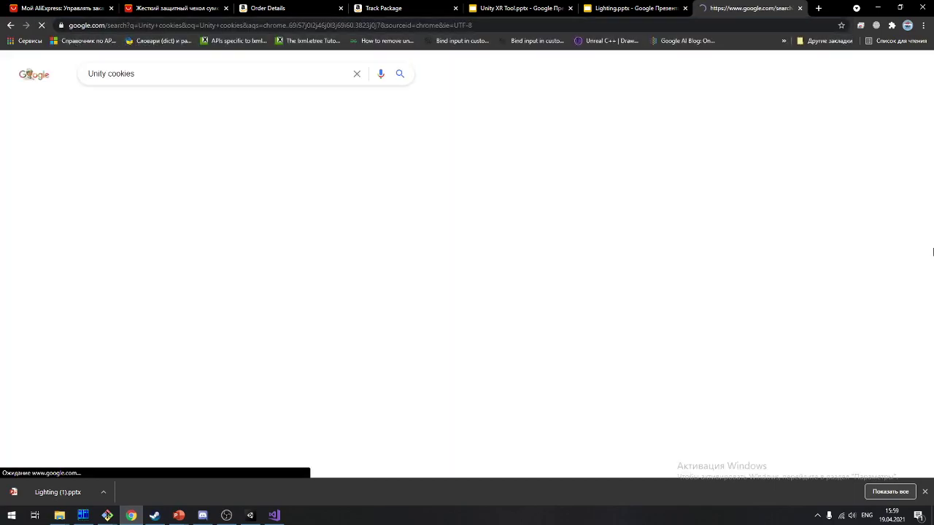
right_click(156, 232)
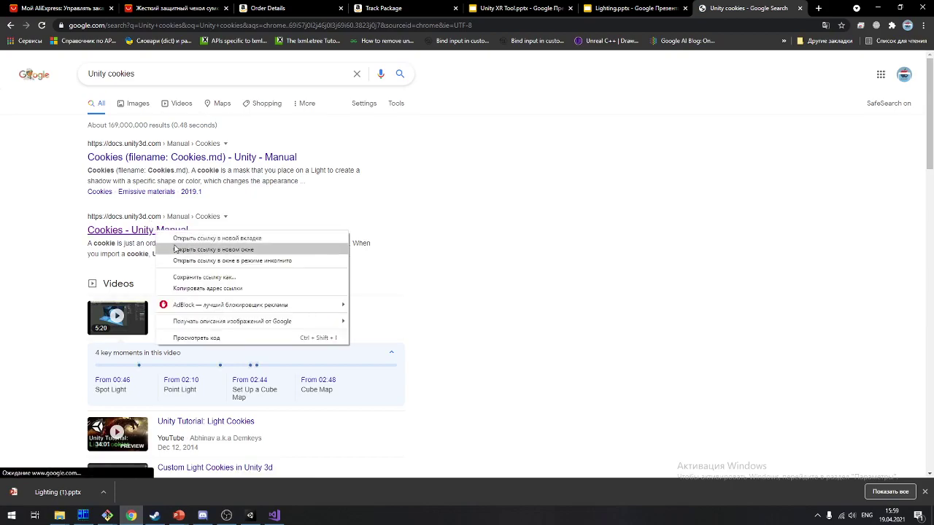
left_click(175, 238)
left_click(752, 8)
left_click(678, 8)
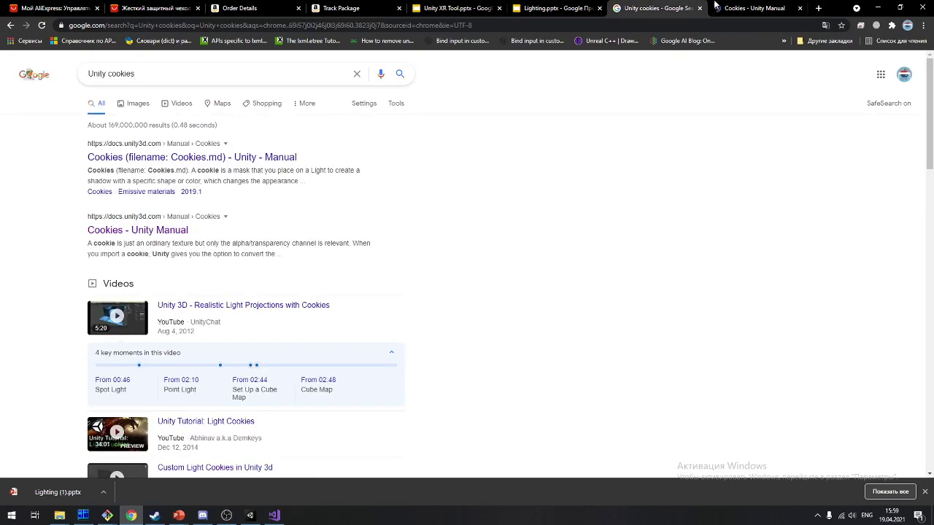
left_click(715, 8)
scroll(602, 255, "down", 5)
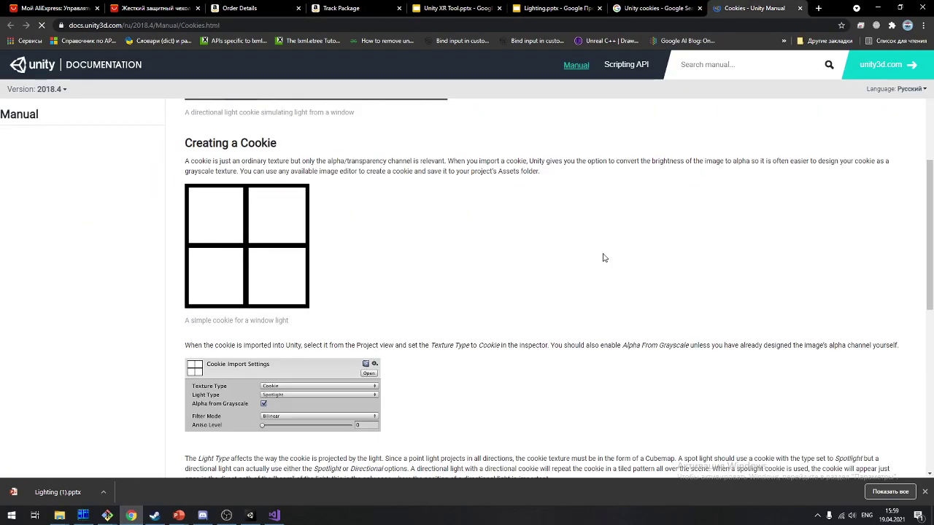
Save the window cookie image, browsing to D:/Projects/unity/digital-school/Light/Assets
right_click(274, 237)
left_click(324, 255)
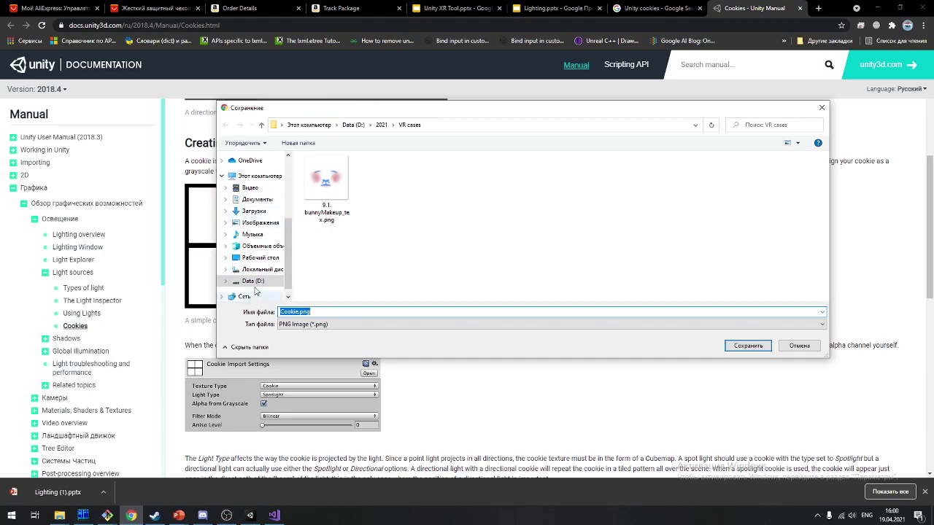
left_click(255, 282)
scroll(350, 278, "down", 3)
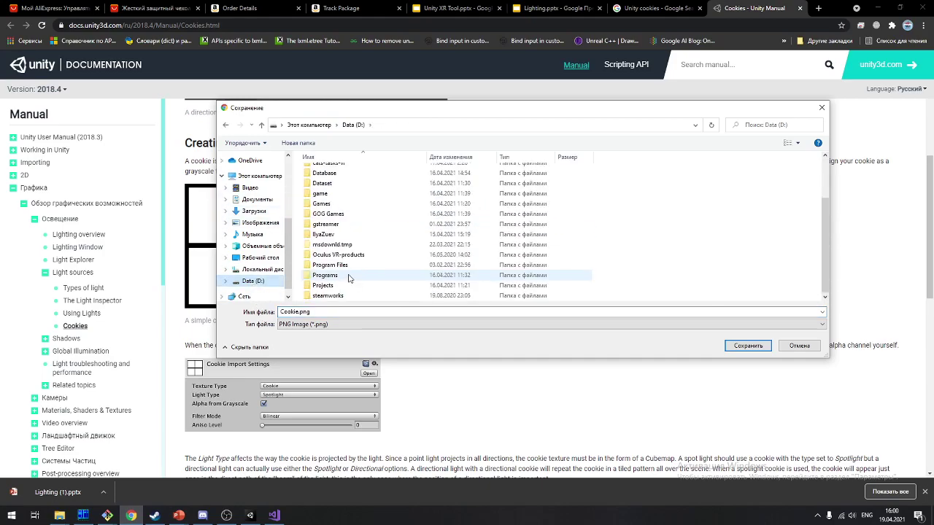
double_click(324, 285)
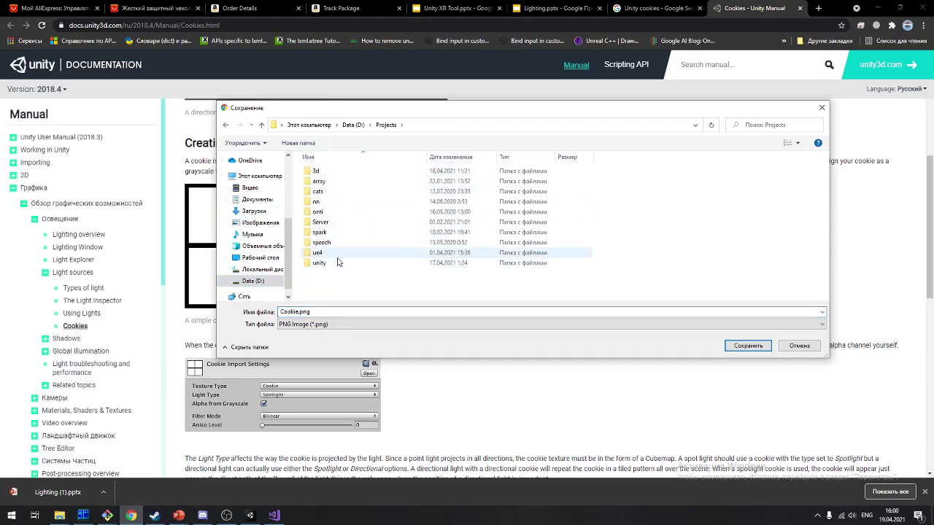
double_click(332, 259)
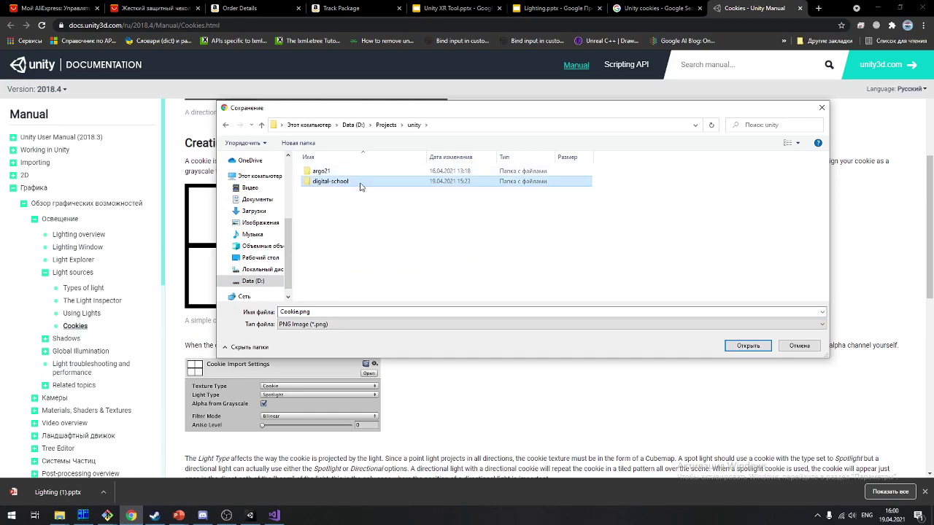
double_click(330, 181)
double_click(351, 172)
double_click(347, 182)
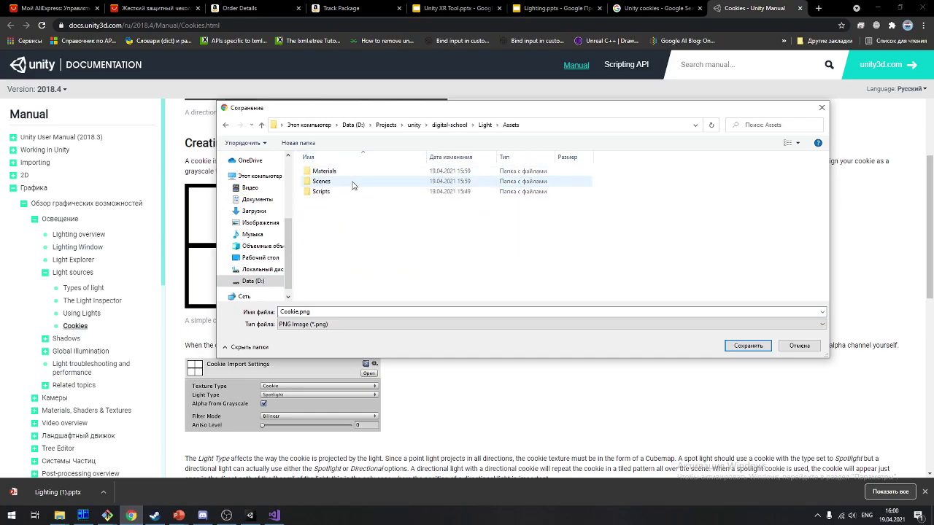
Create a new Textures folder in Assets and save the image there as Cookie.png
left_click(297, 143)
type("Te")
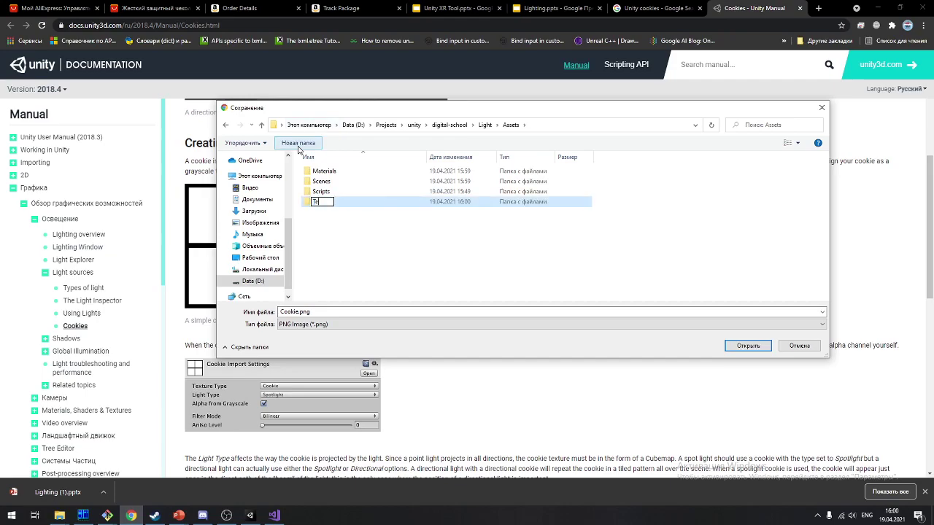
type("xttures")
key("Return")
key("Return")
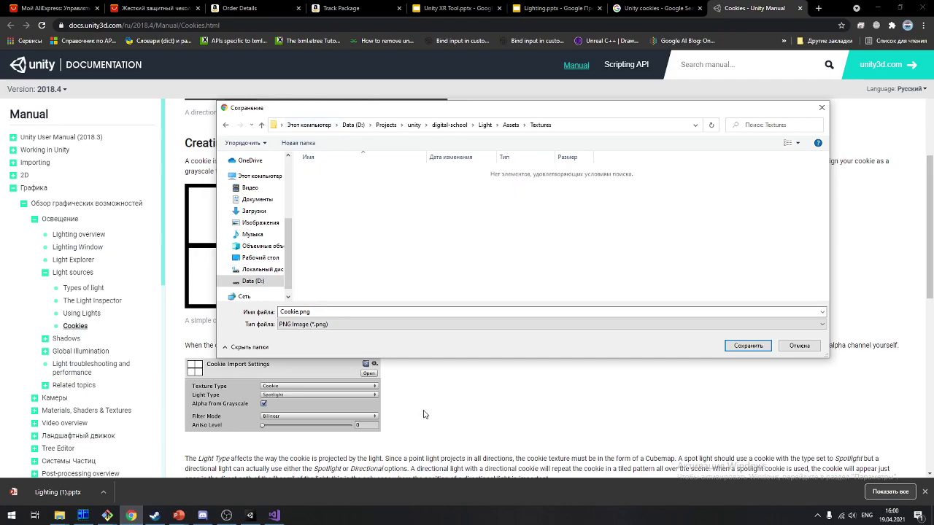
left_click(748, 346)
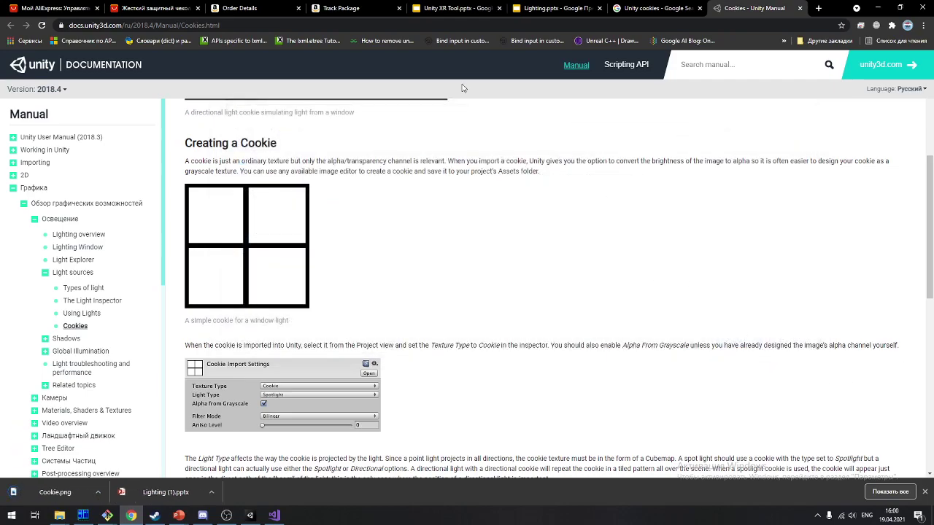
key("alt+Tab")
Back in Unity, locate the Cookie image in Assets/Textures and preview it
left_click(455, 92)
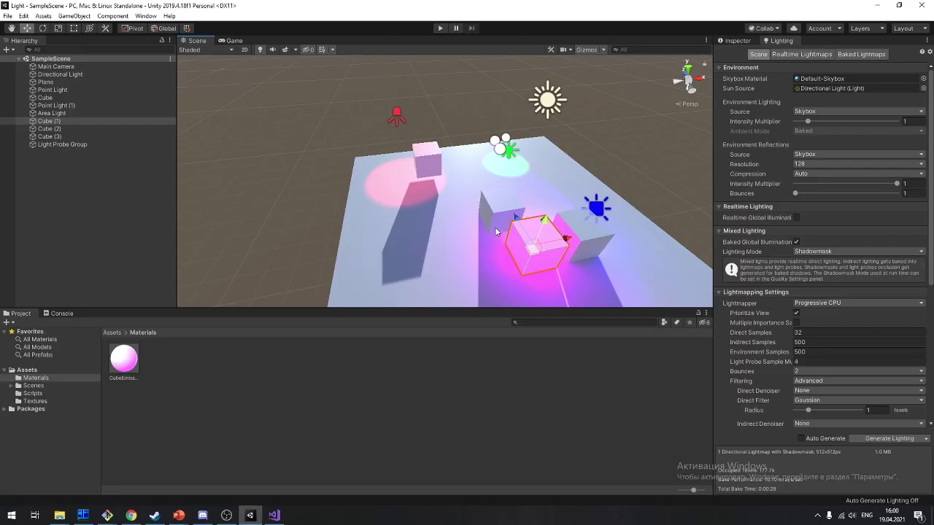
left_click(250, 415)
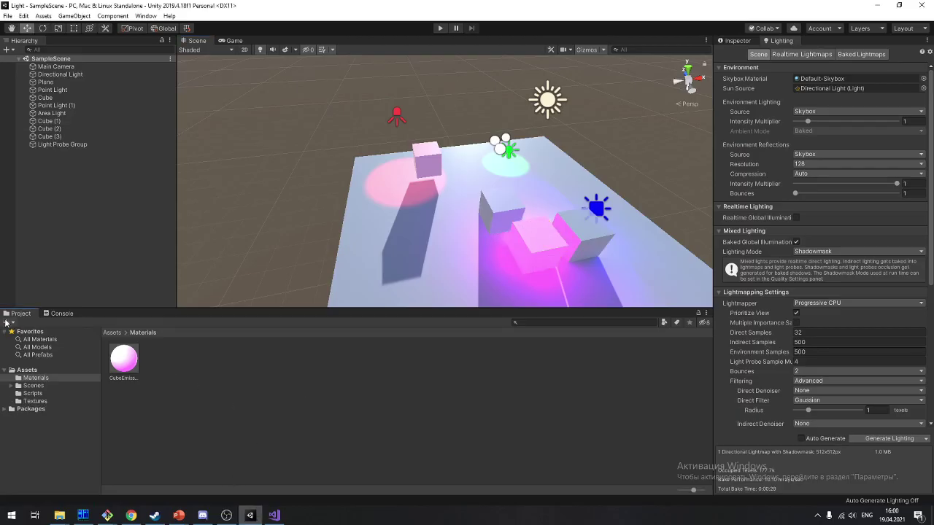
left_click(751, 43)
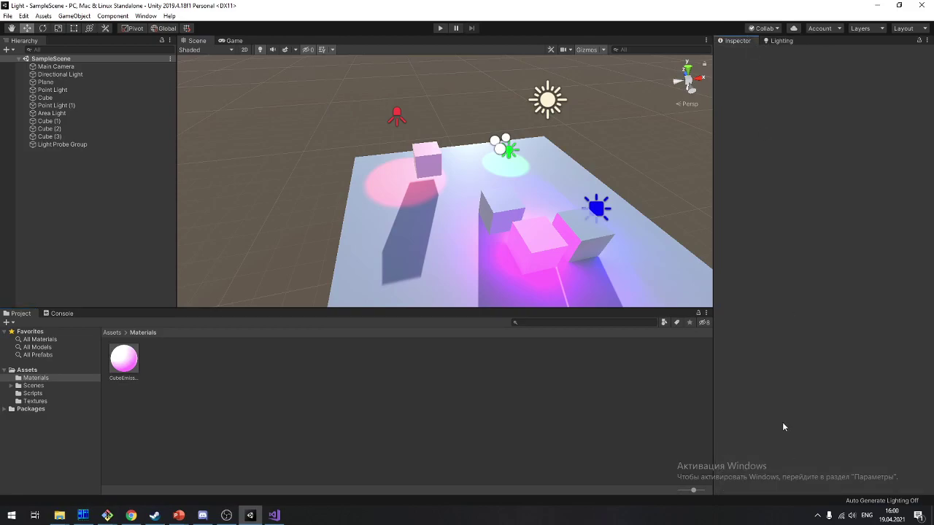
left_click(44, 389)
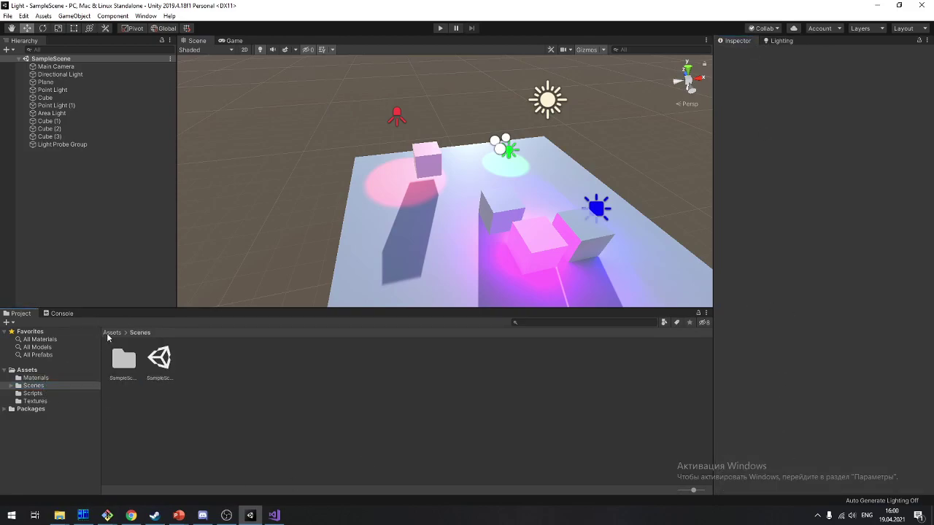
left_click(110, 333)
double_click(239, 362)
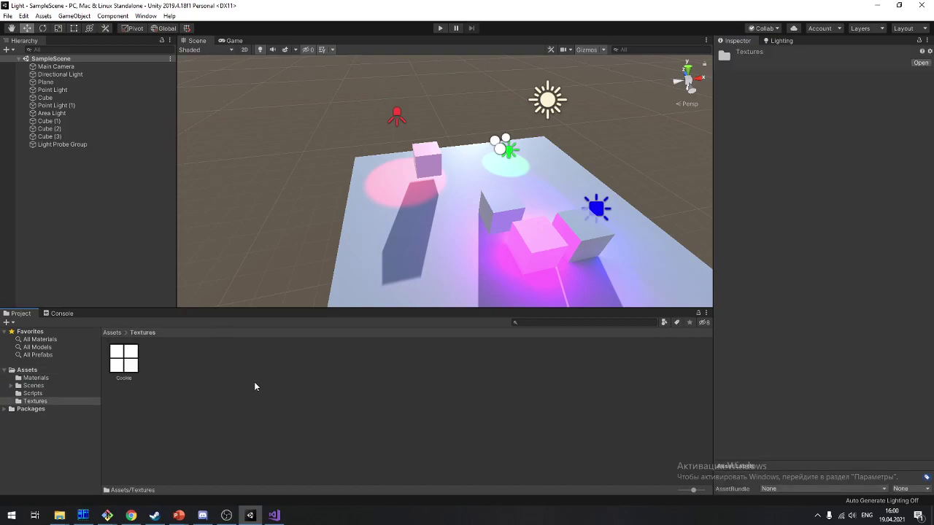
double_click(124, 358)
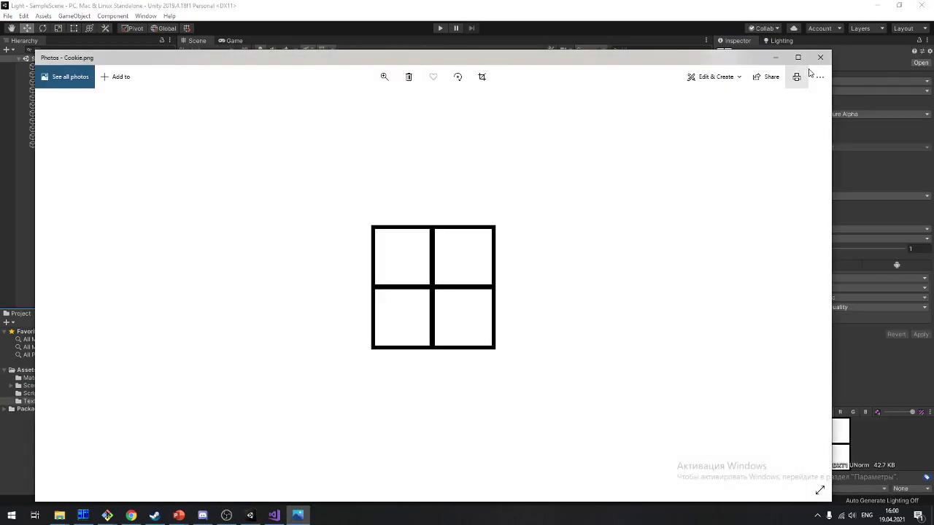
left_click(820, 57)
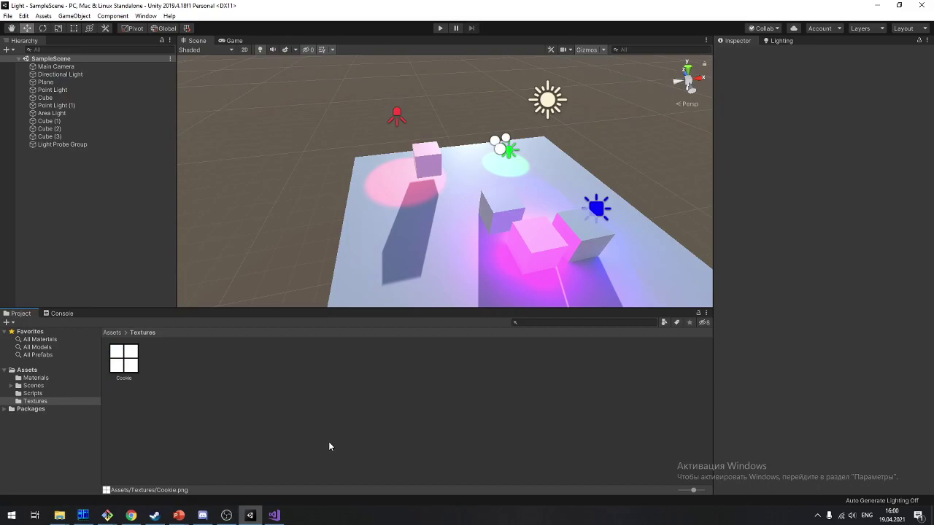
Set Cookie's Texture Type to Cookie, Light Type Spotlight, Alpha Is Transparency on, and apply
left_click(136, 362)
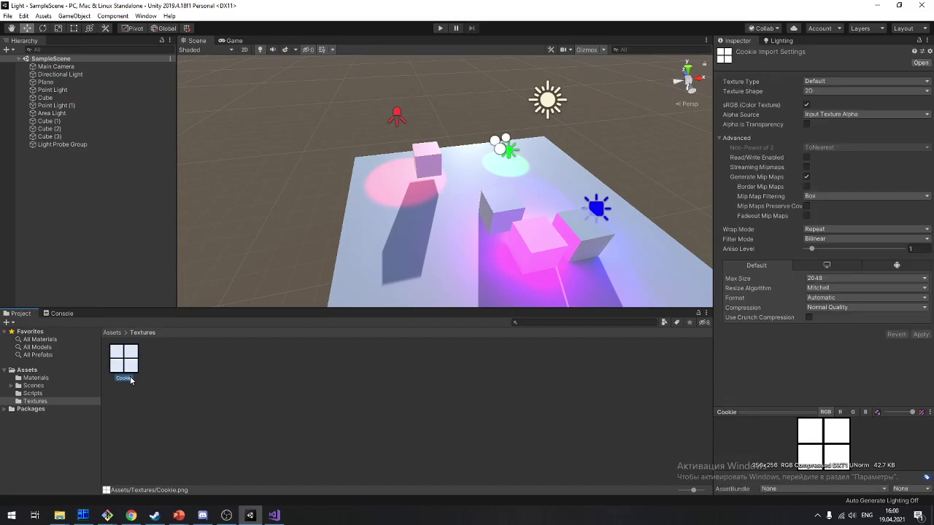
left_click(822, 81)
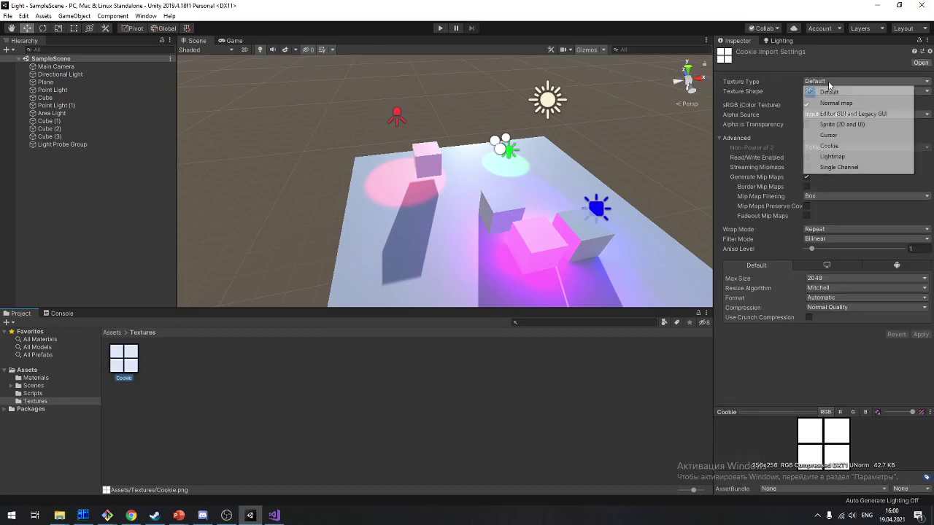
left_click(824, 150)
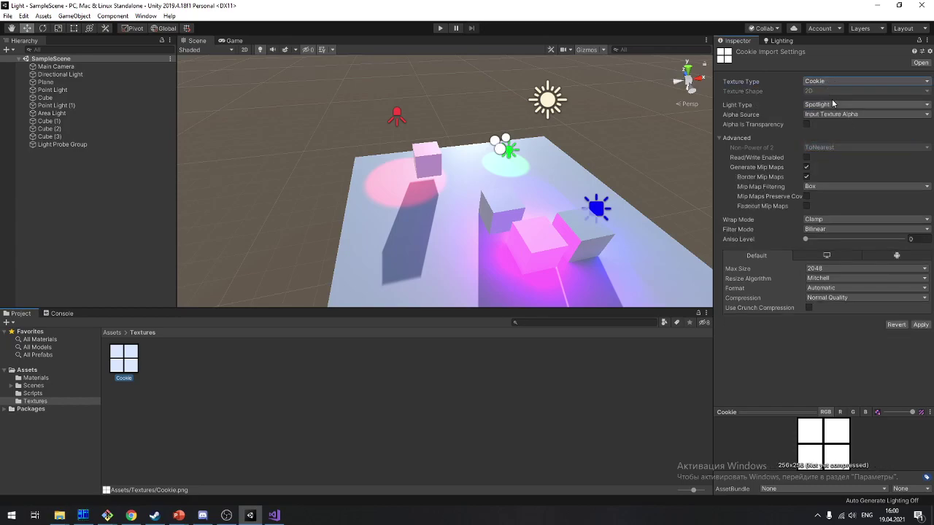
left_click(837, 105)
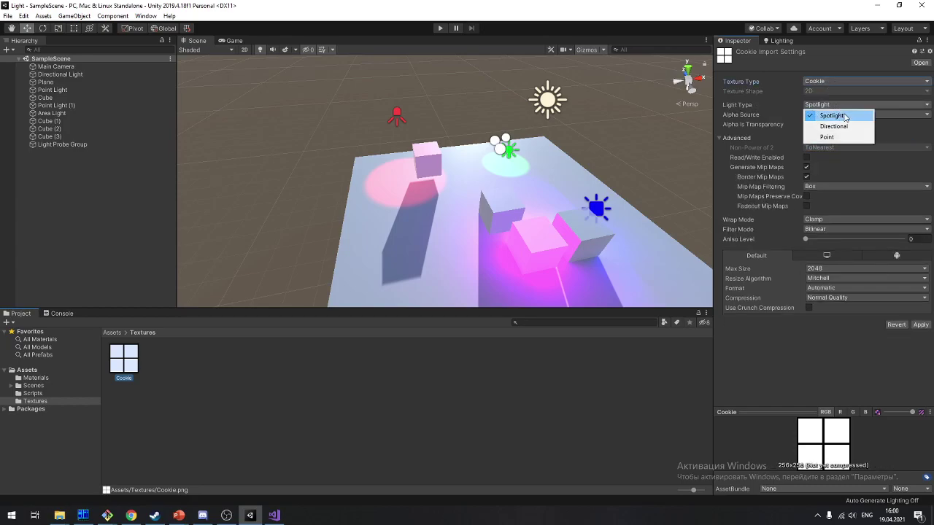
left_click(844, 117)
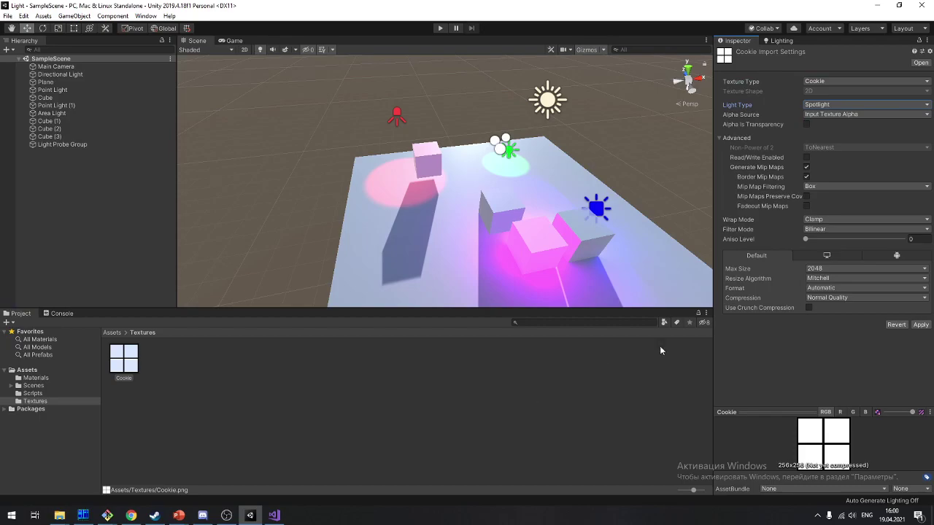
left_click(807, 125)
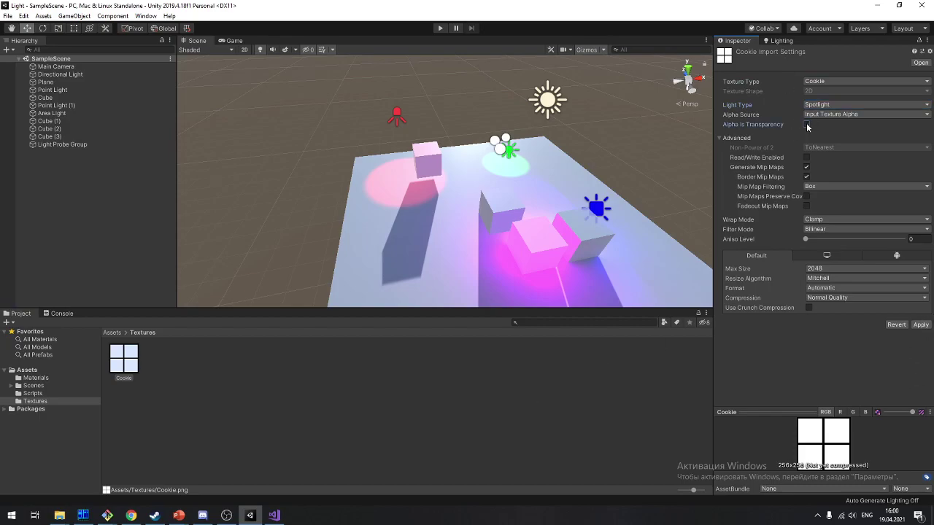
left_click(920, 325)
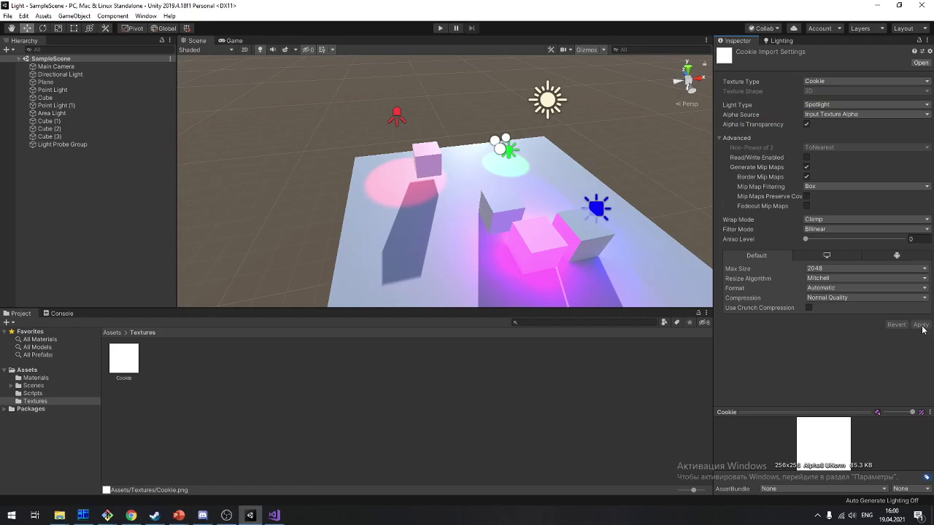
Select the Point Light and leave its light mode at Baked
scroll(445, 109, "up", 1)
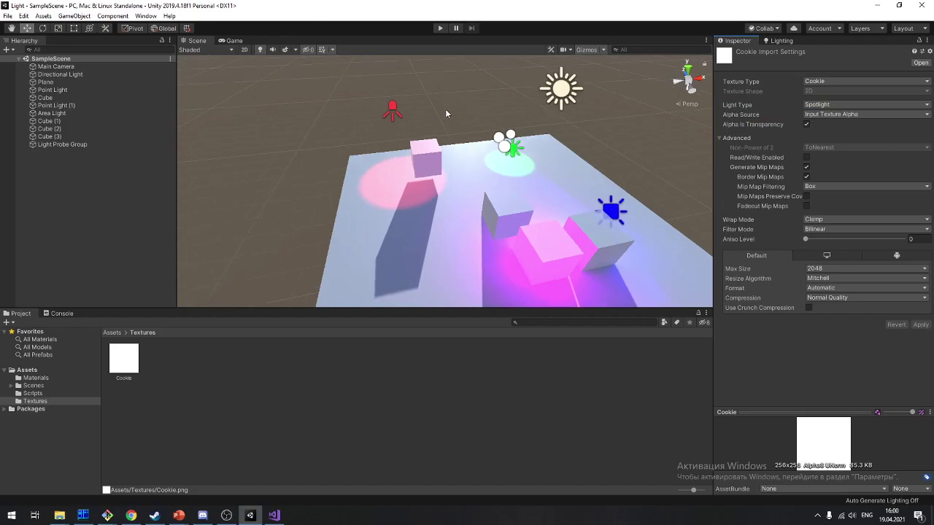
left_click(392, 109)
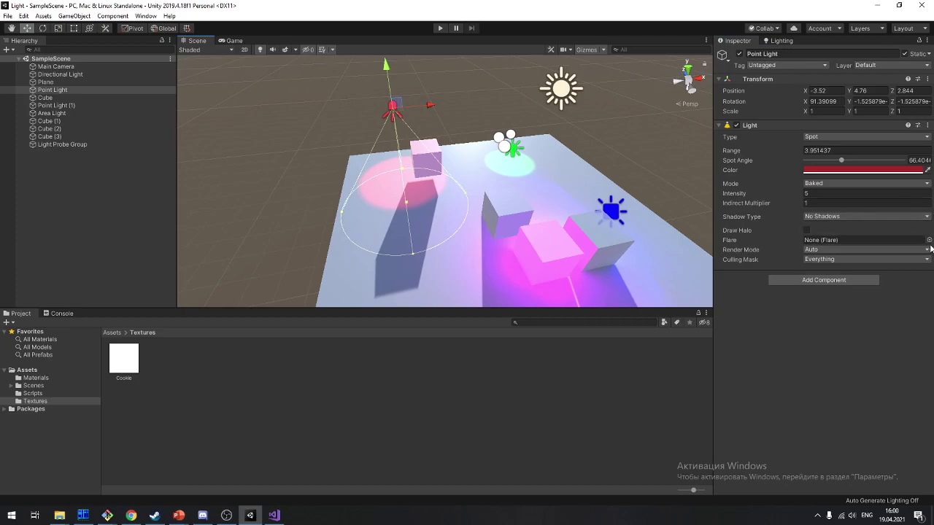
left_click(912, 181)
left_click(889, 184)
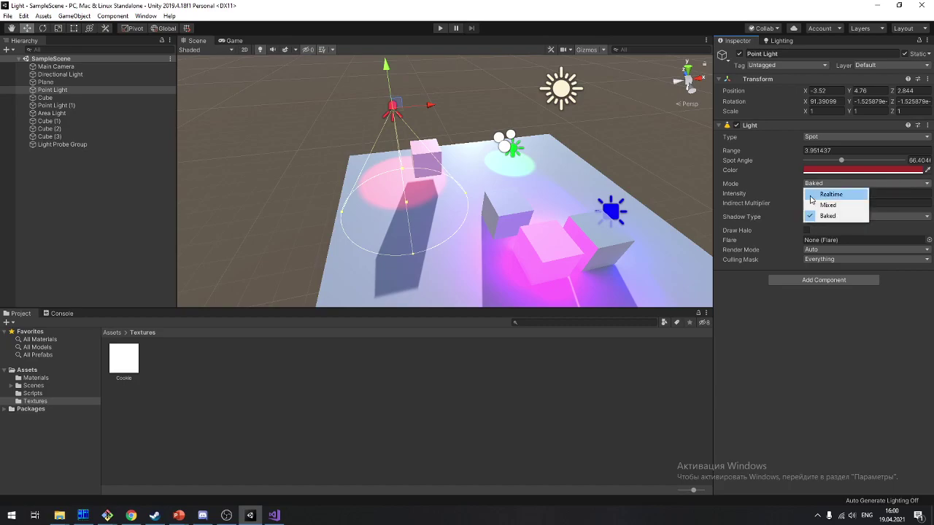
left_click(824, 464)
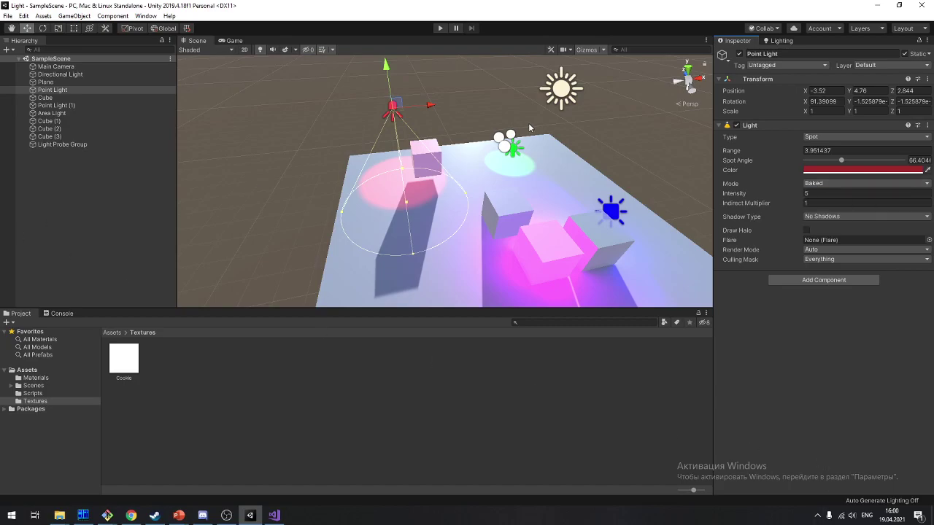
Assign the Cookie texture to the Directional Light's Cookie field
left_click(137, 182)
left_click(83, 75)
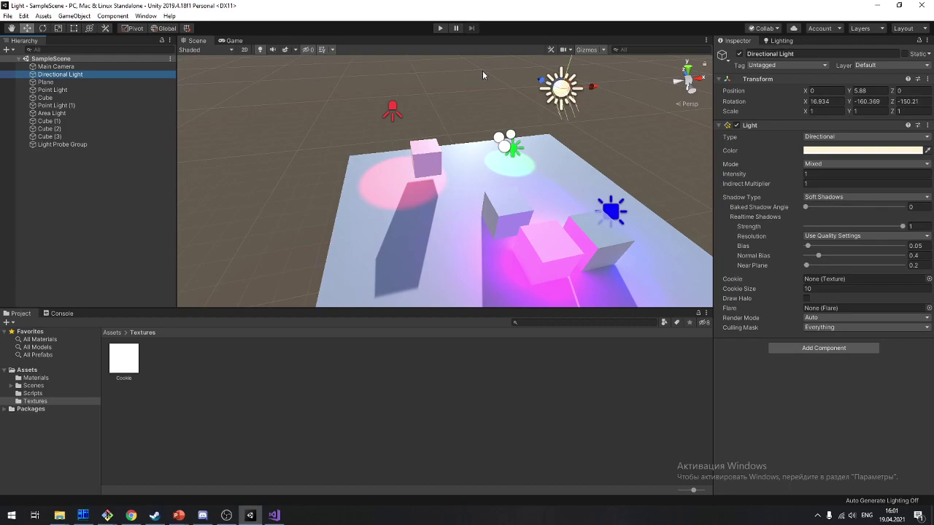
left_click(929, 278)
double_click(447, 302)
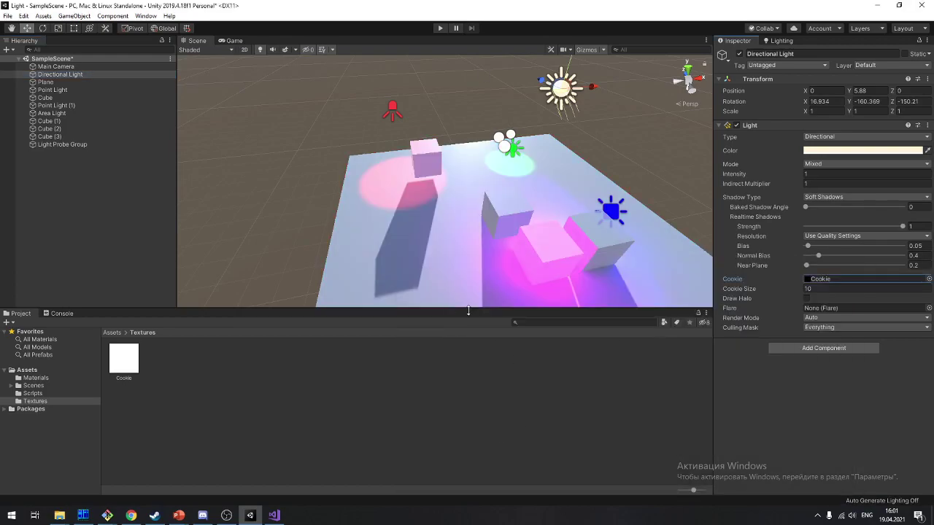
mouse_move(533, 214)
left_mouse_down("alt")
mouse_move(592, 175)
mouse_move(542, 193)
left_mouse_up("alt")
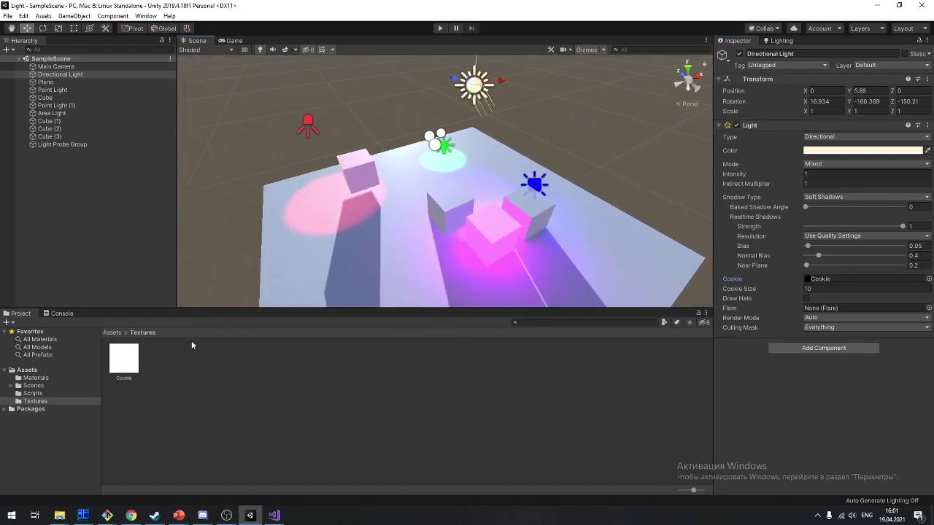
left_click(126, 359)
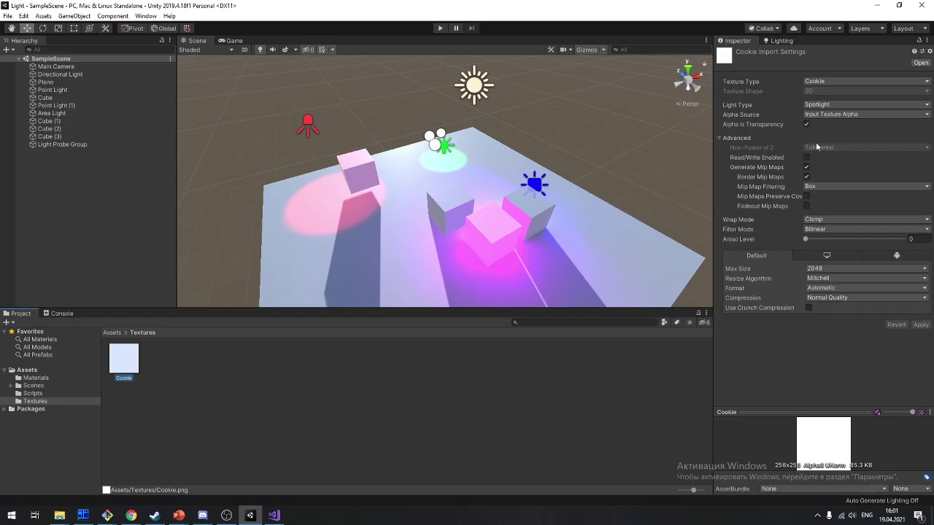
Tilt the Directional Light steeply downward with the Rotate tool
left_click(481, 86)
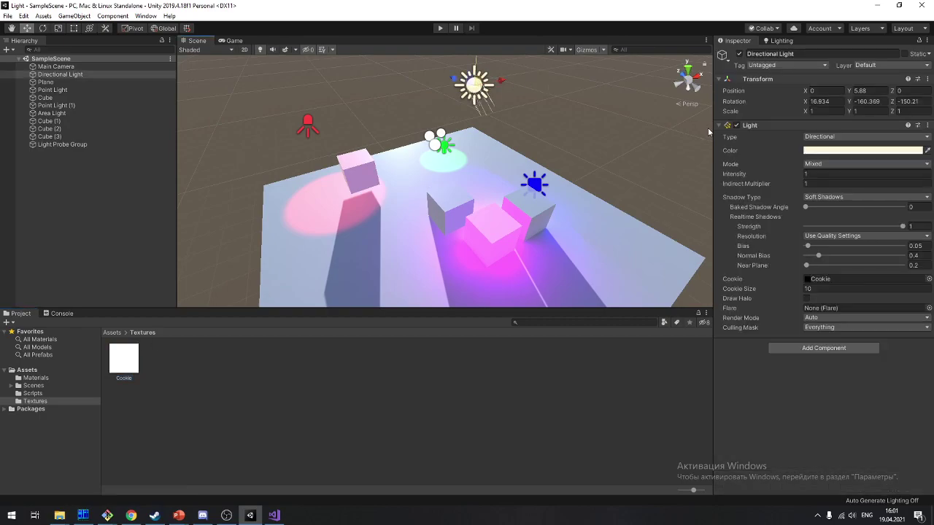
left_click_drag(498, 135, 501, 93, "alt")
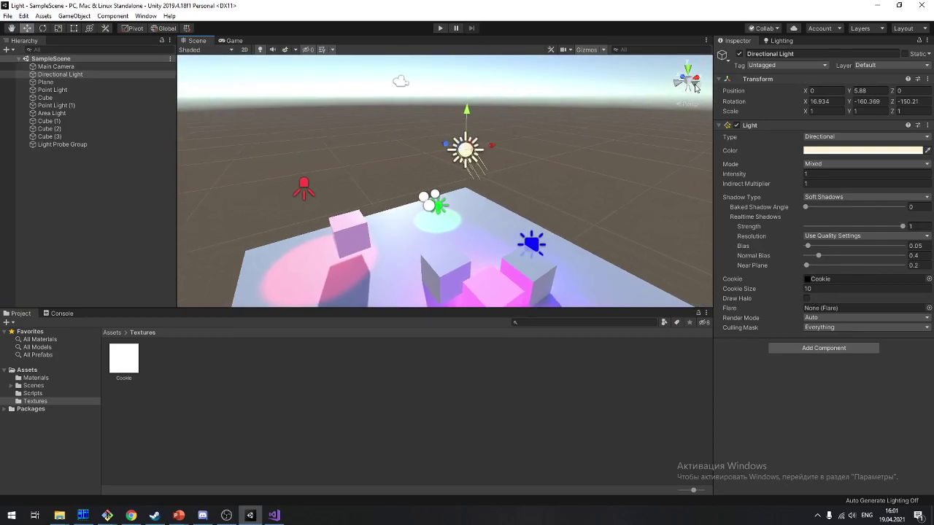
key("e")
left_click_drag(479, 122, 510, 160)
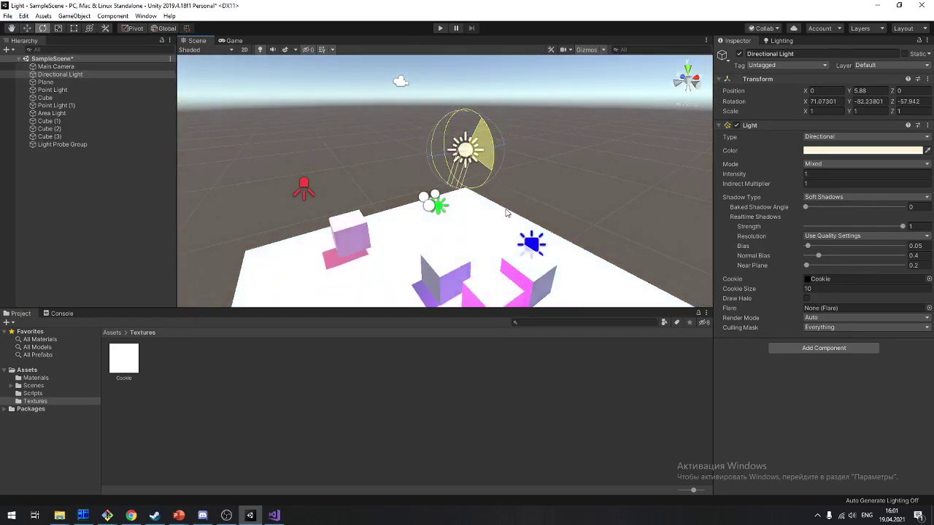
mouse_move(590, 144)
left_mouse_down("alt")
mouse_move(450, 114)
mouse_move(619, 119)
left_mouse_up("alt")
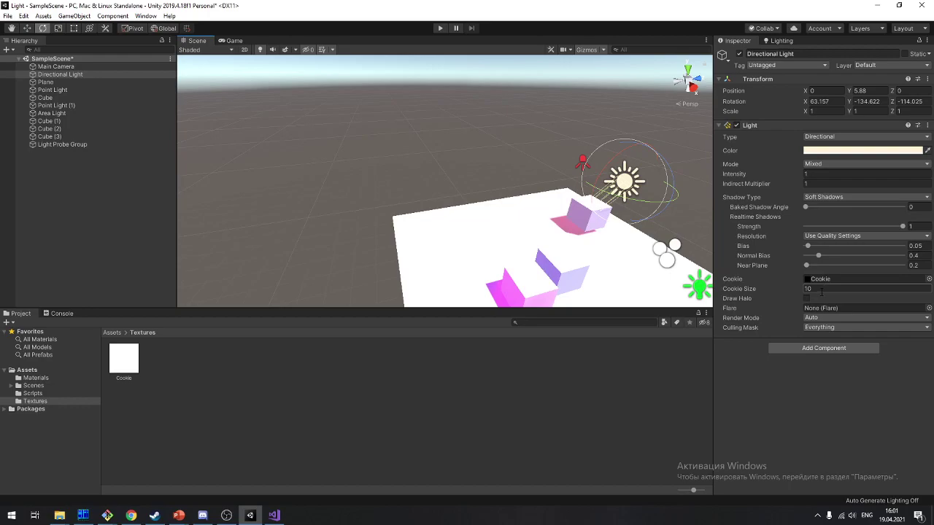
Set the Cookie texture's Alpha Source to From Gray Scale and apply
left_click(123, 359)
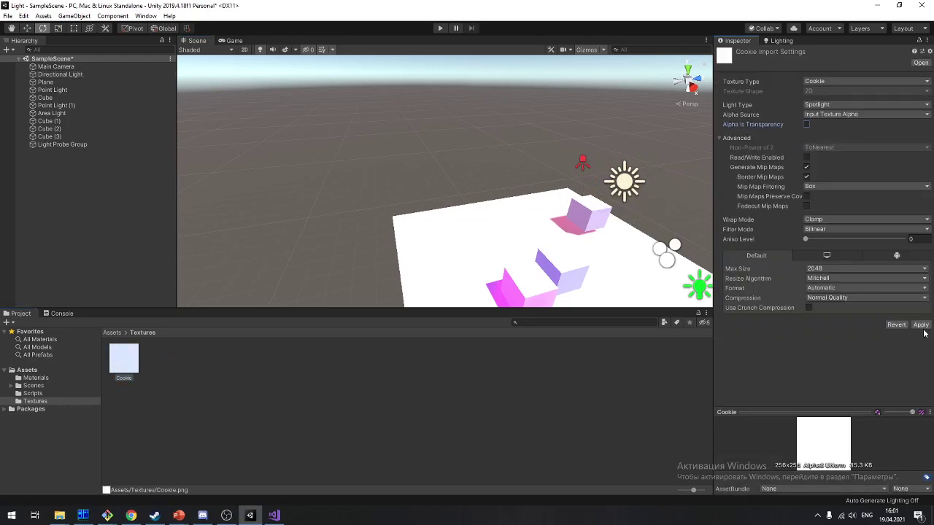
left_click(921, 325)
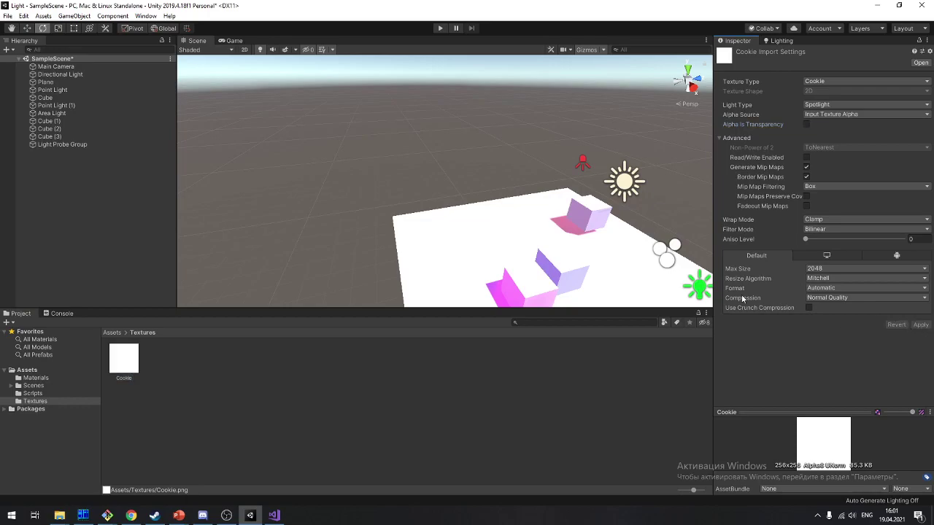
left_click(868, 113)
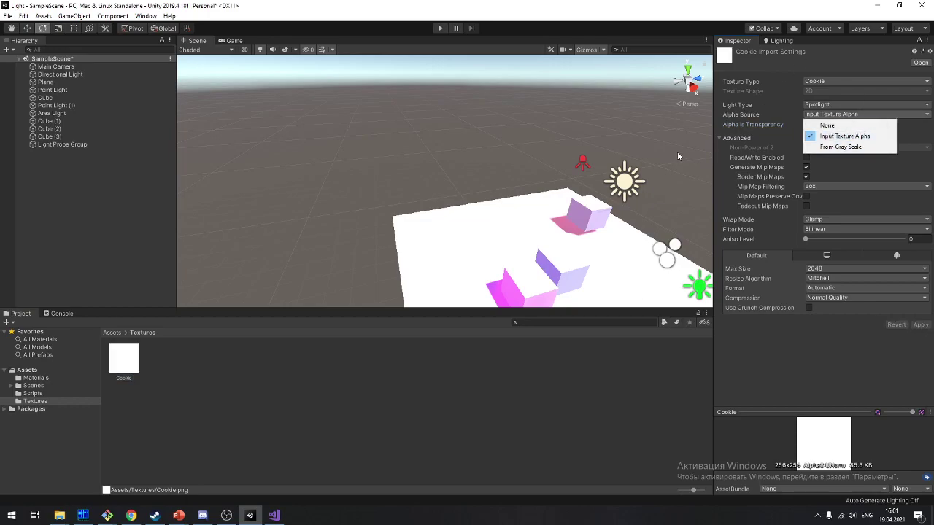
left_click(842, 146)
left_click(920, 326)
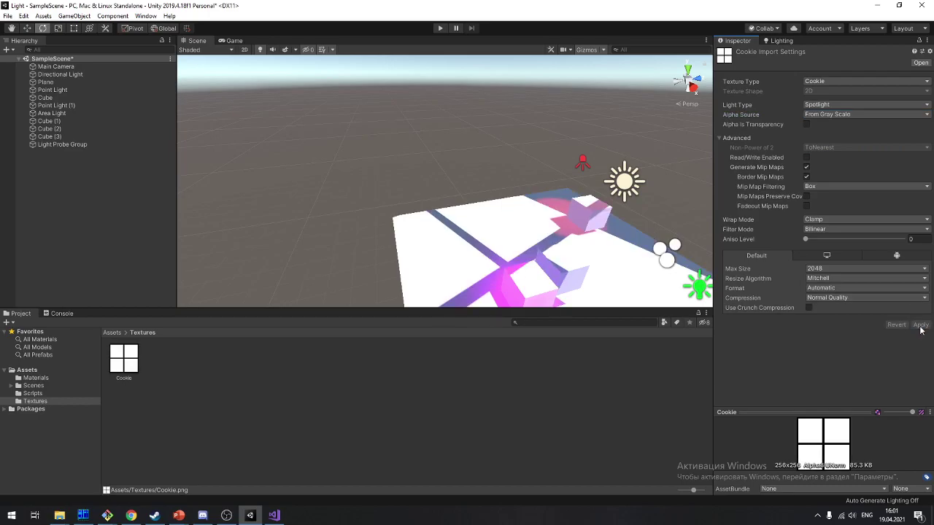
Rotate the Directional Light to shift the window grid and begin editing its Cookie Size
mouse_move(489, 156)
middle_mouse_down()
mouse_move(419, 118)
mouse_move(323, 161)
middle_mouse_up()
left_click(549, 104)
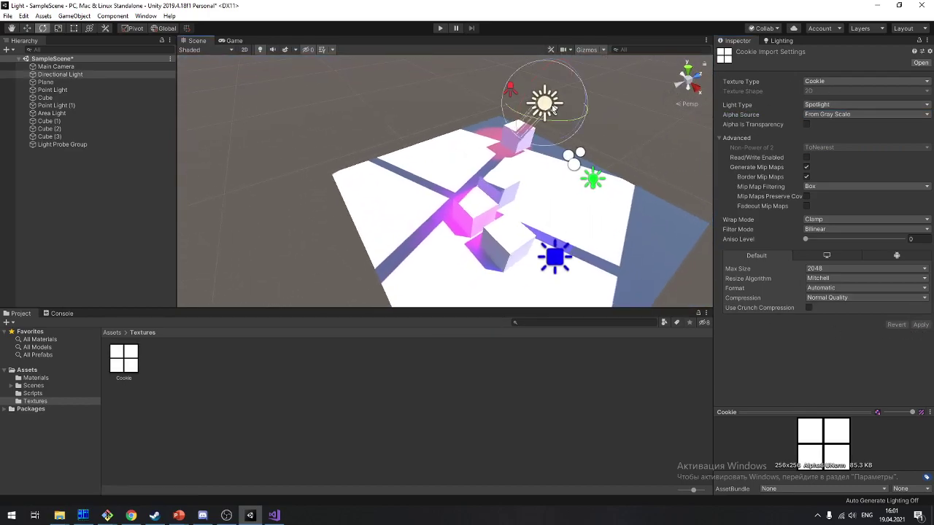
mouse_move(568, 251)
middle_mouse_down()
mouse_move(342, 151)
mouse_move(478, 135)
middle_mouse_up()
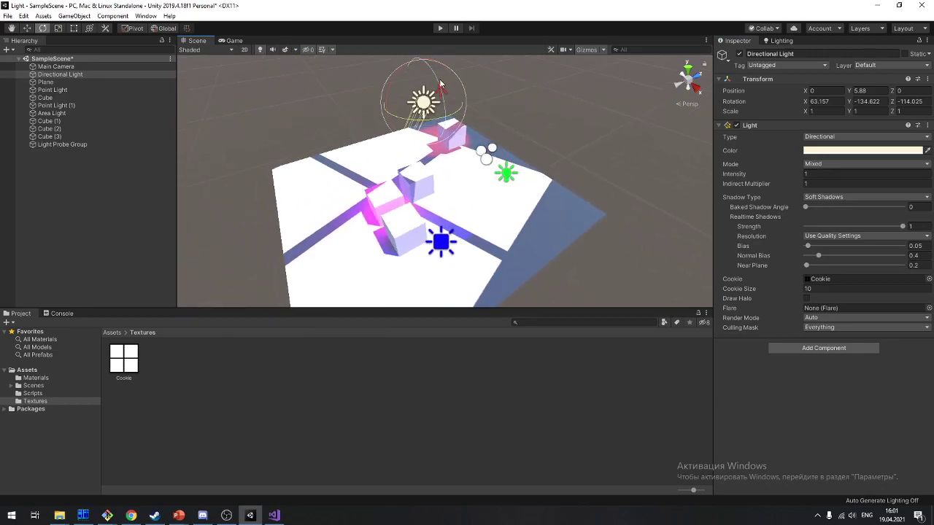
left_click_drag(478, 135, 406, 76)
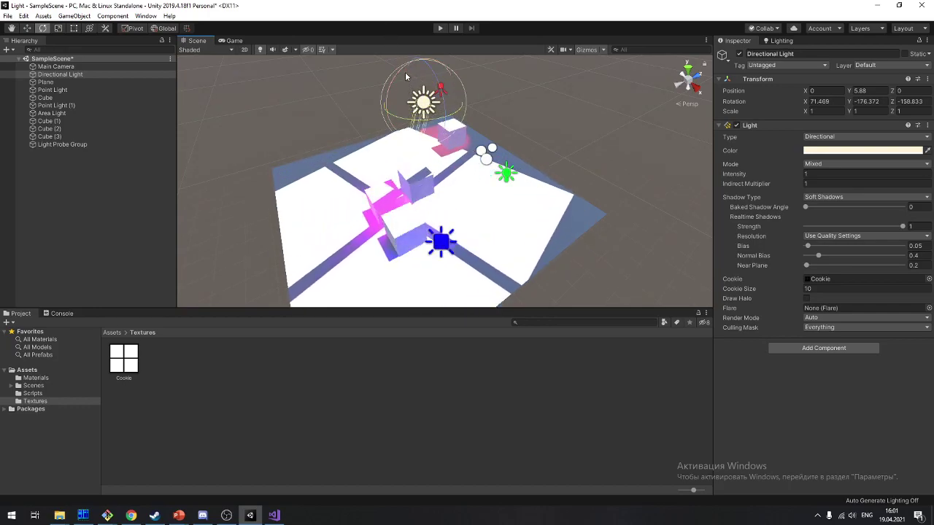
scroll(407, 75, "up", 5)
mouse_move(407, 76)
left_mouse_down("alt")
mouse_move(317, 156)
mouse_move(448, 134)
left_mouse_up("alt")
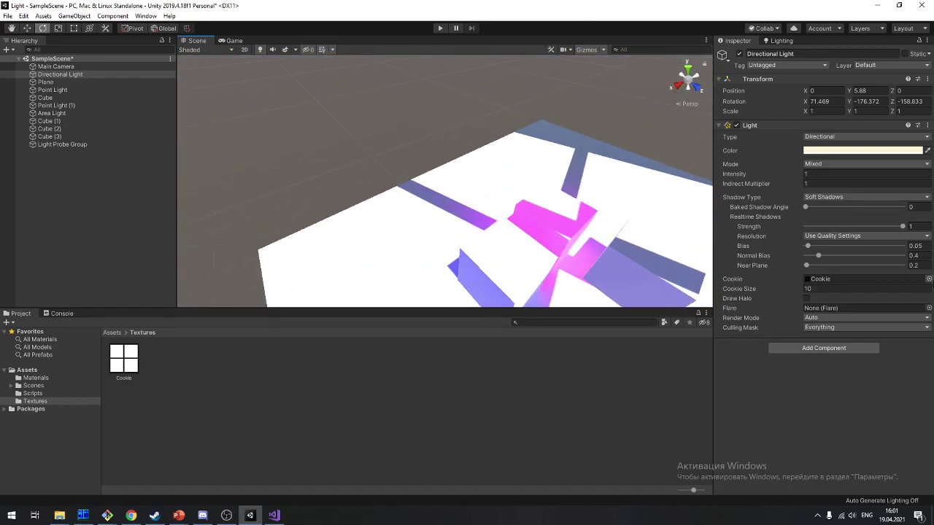
left_click(807, 289)
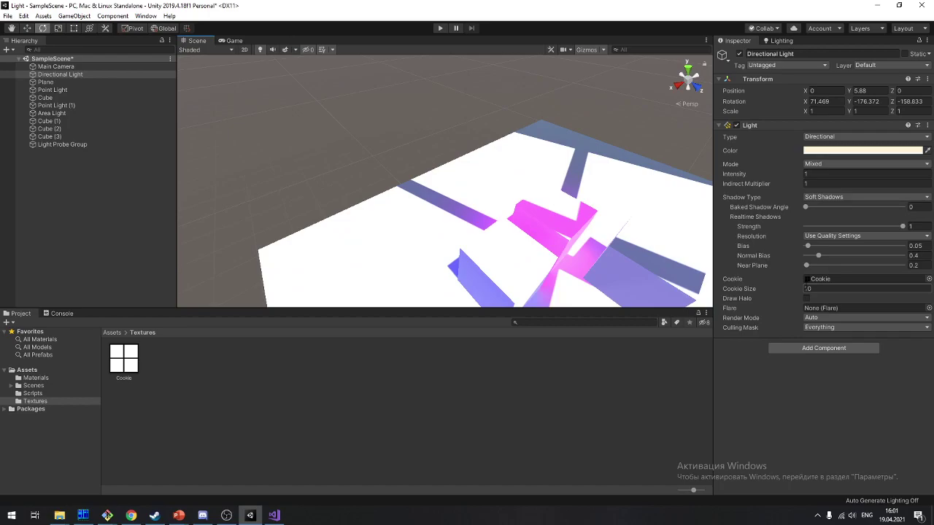
mouse_move(436, 84)
left_mouse_down("alt")
mouse_move(582, 196)
mouse_move(760, 217)
mouse_move(887, 176)
left_mouse_up("alt")
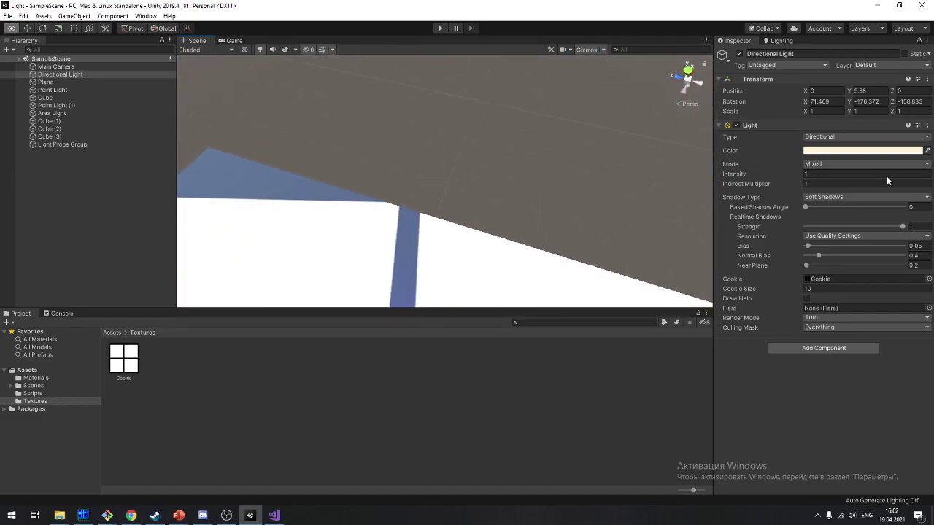
Replace the Cookie Size value of 10, trying 1 and 2 before clearing the field
left_click(806, 290)
type("1")
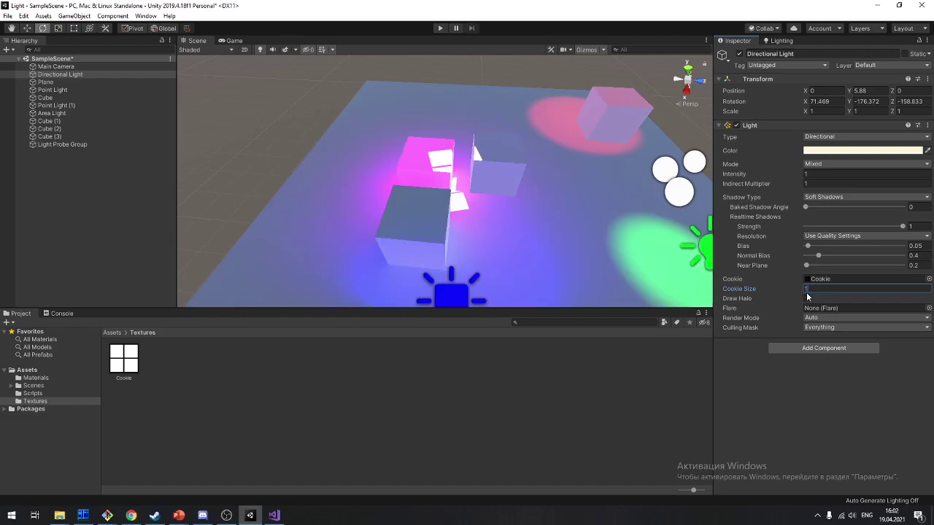
key("BackSpace")
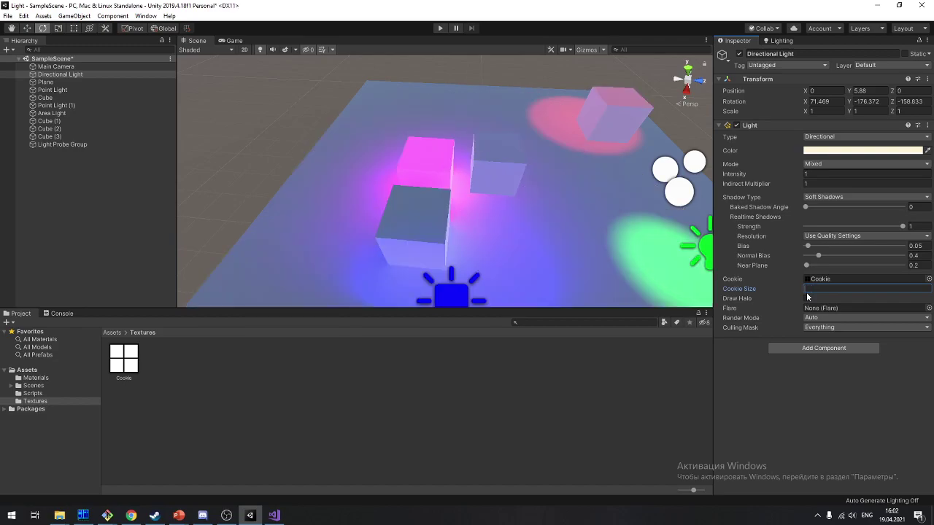
type("2")
key("BackSpace")
type("2")
key("BackSpace")
Set Cookie Size to 3, then add a Spot Light raised above the plane with a wider cone
type("3")
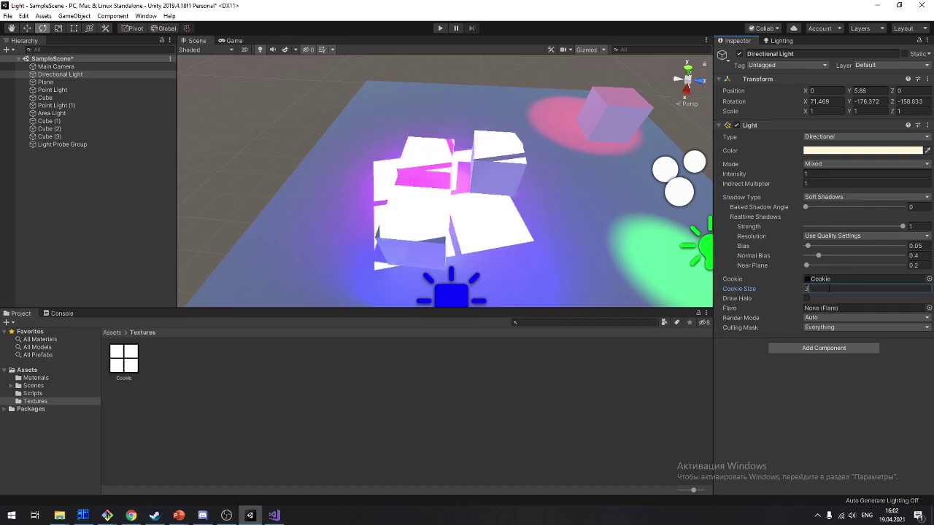
right_click(69, 225)
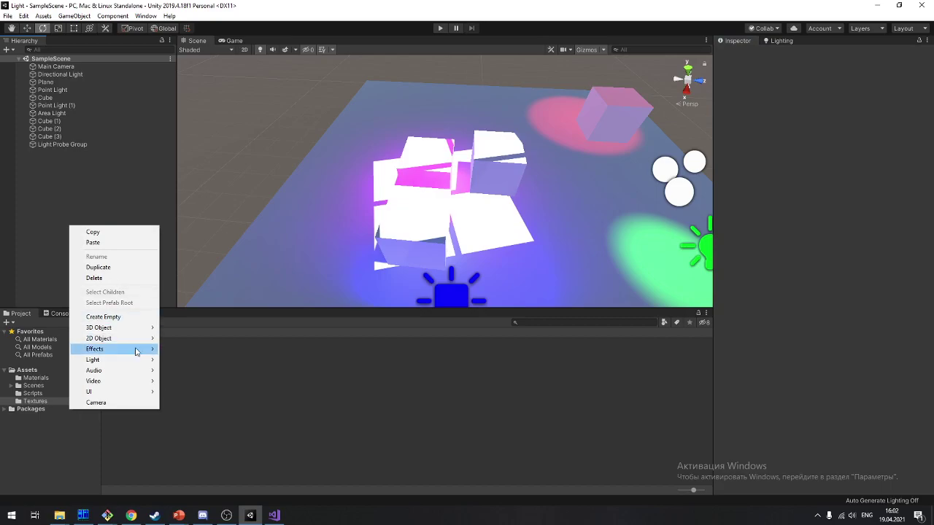
mouse_move(145, 364)
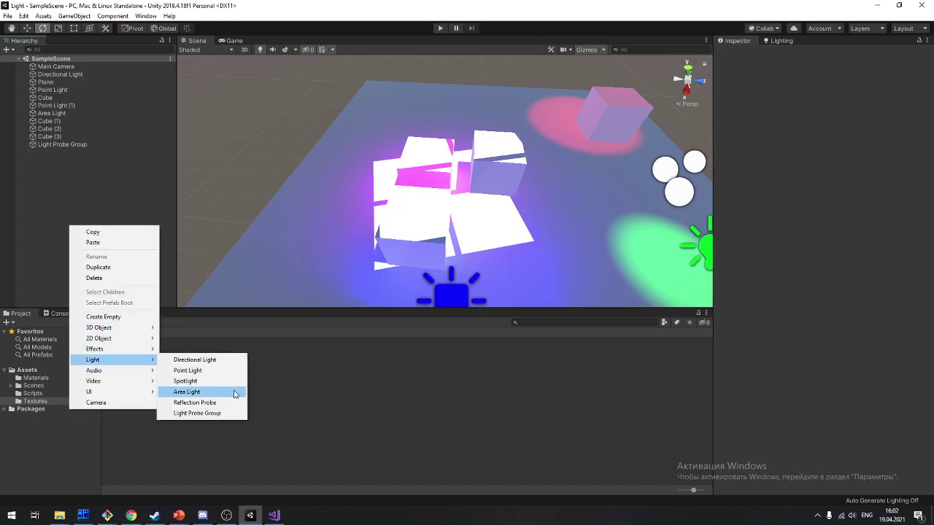
left_click(235, 386)
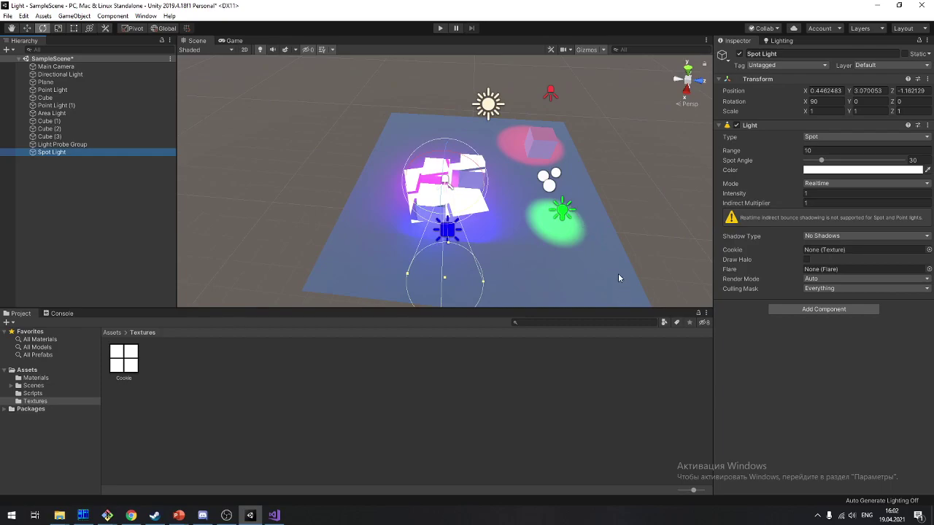
key("q")
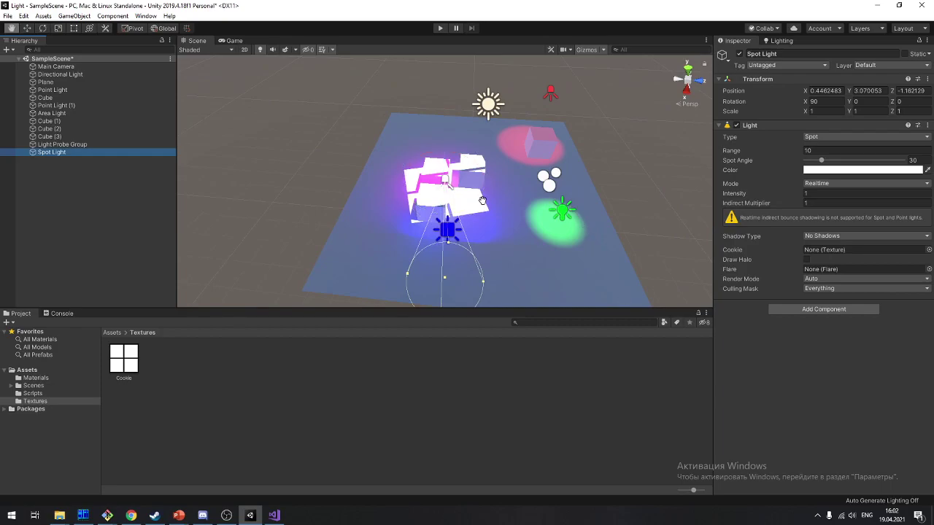
key("w")
left_click_drag(487, 235, 590, 193)
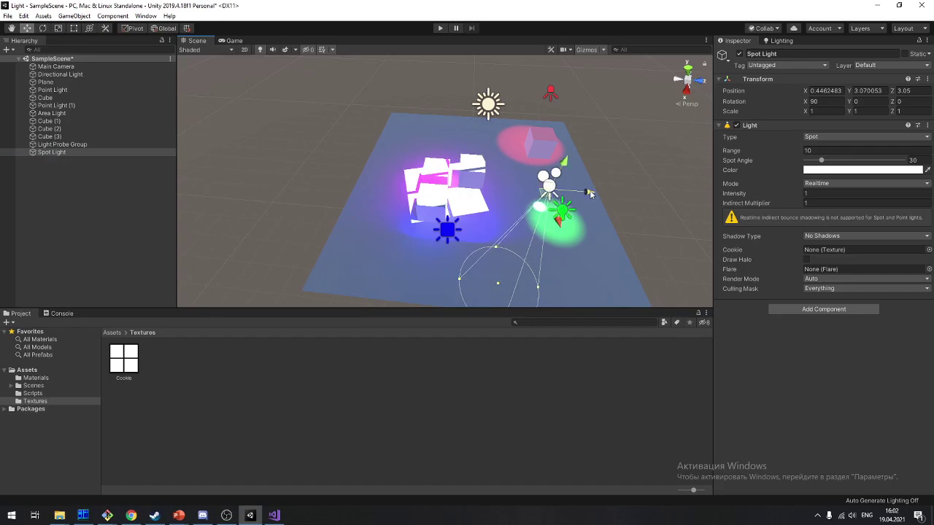
left_click_drag(562, 160, 588, 117)
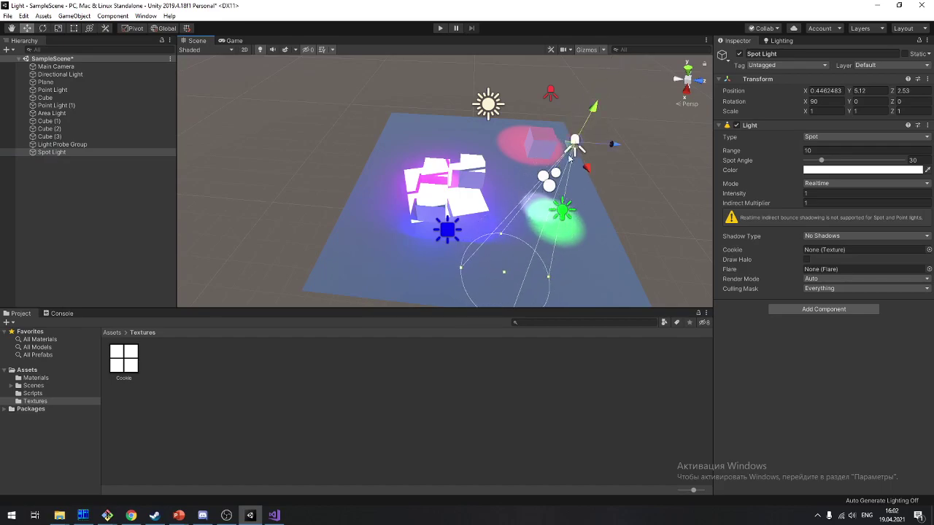
left_click_drag(503, 272, 605, 294)
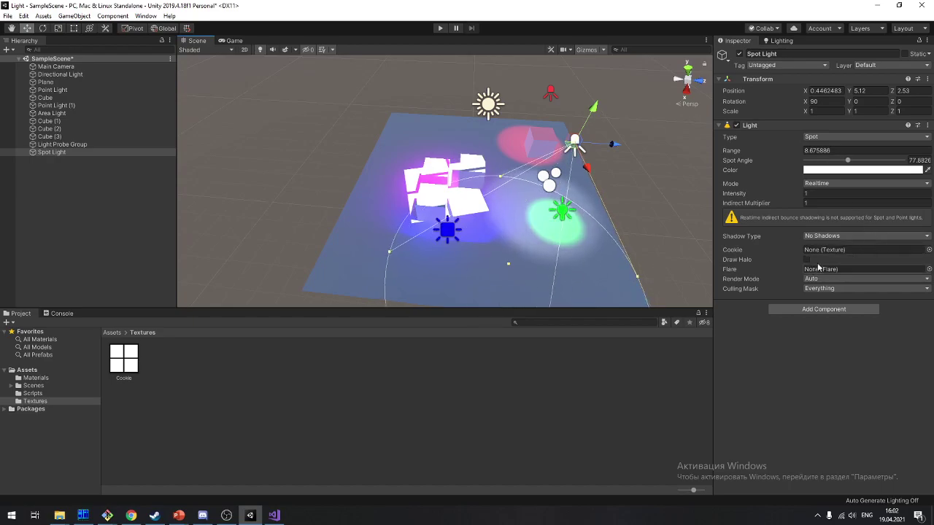
Assign the Cookie texture to the Spot Light's cookie and open its Shadow Type list
left_click(929, 250)
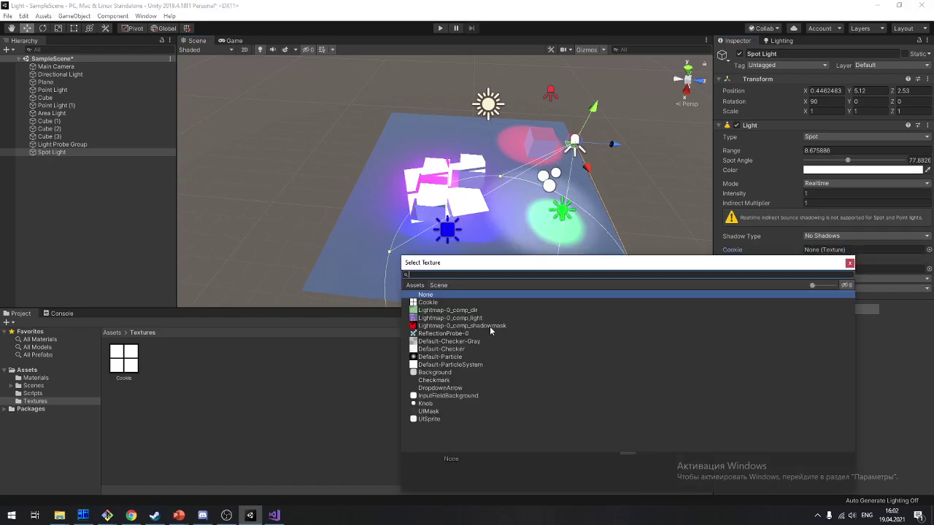
double_click(501, 300)
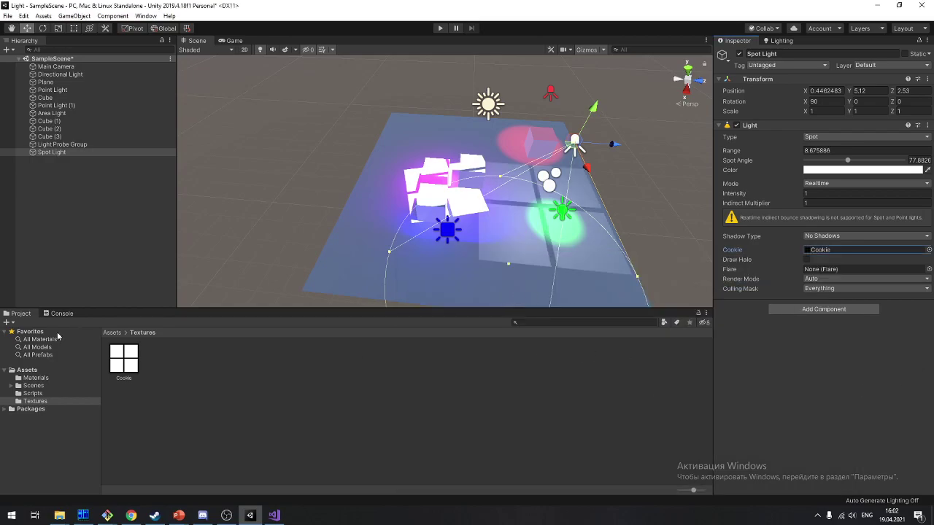
left_click(112, 353)
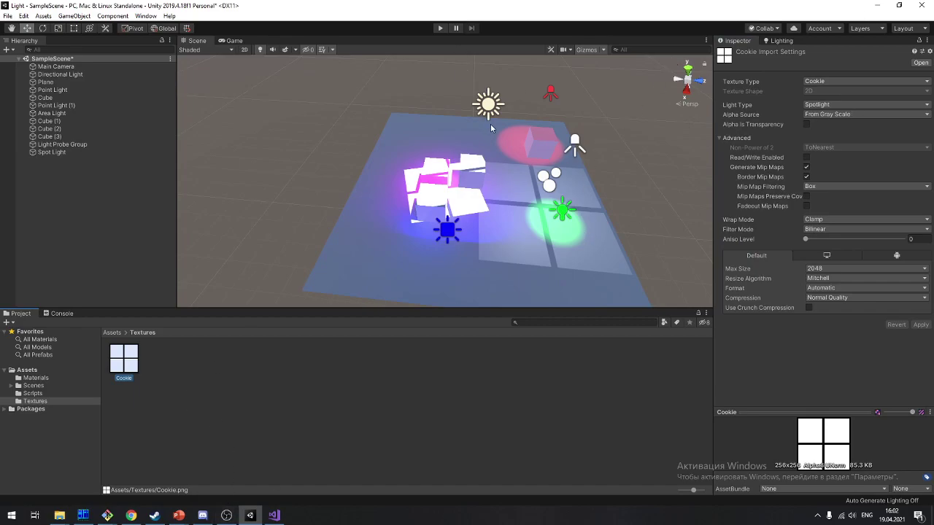
left_click(575, 148)
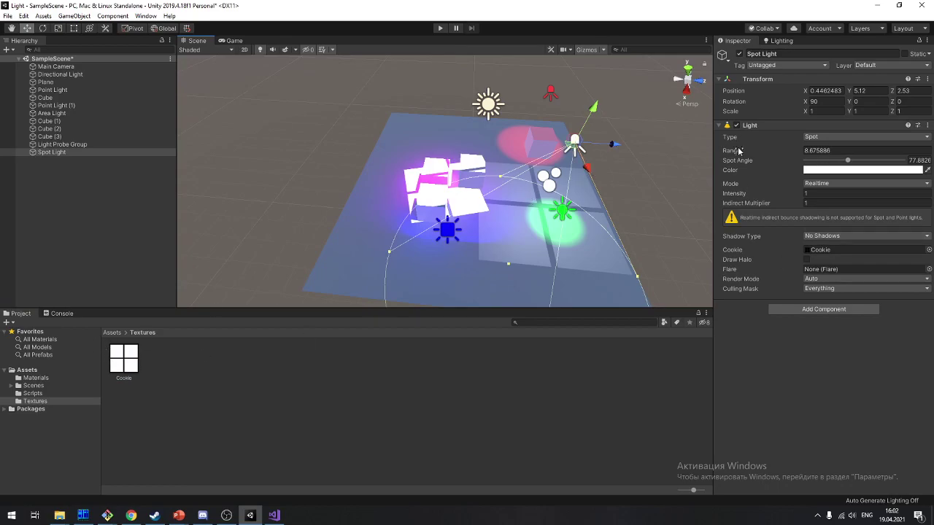
left_click(824, 236)
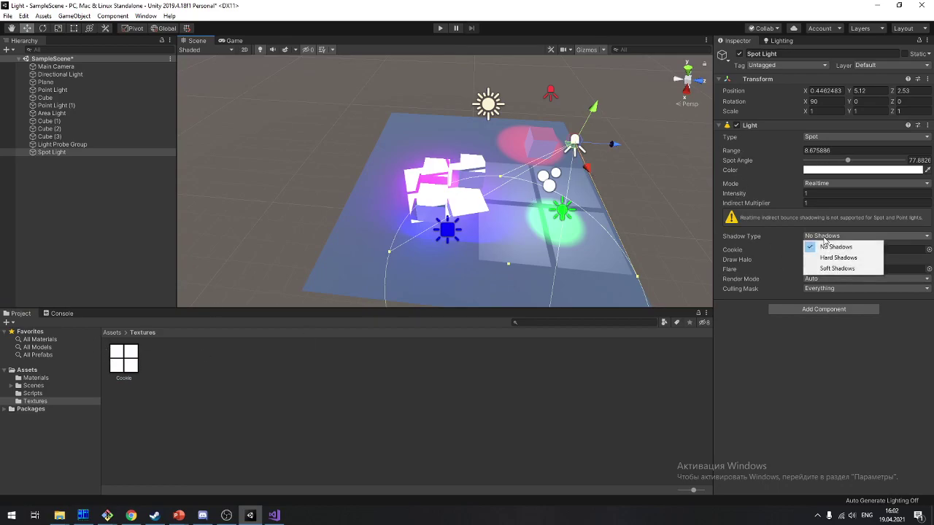
Keep No Shadows, lower the spot light from Y 5.12 to 4.19, and reopen Cookie's import settings
left_click(861, 444)
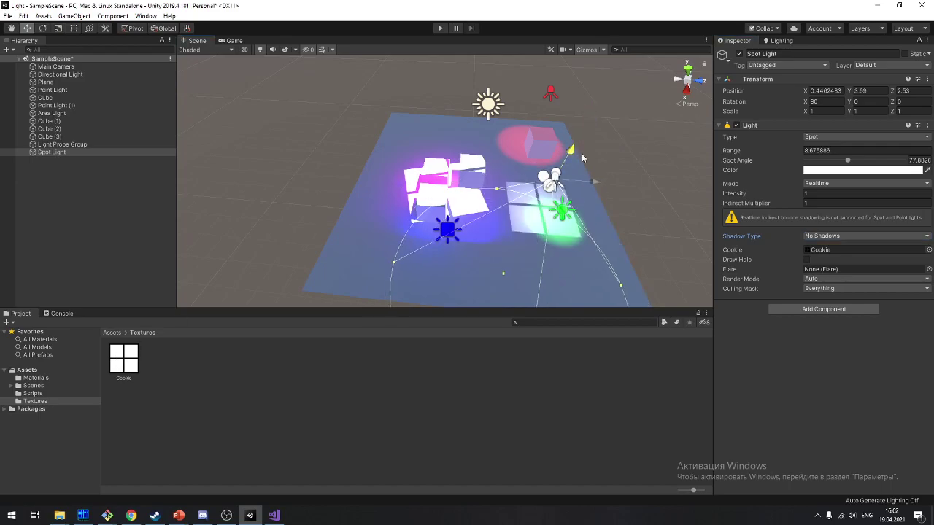
left_click_drag(593, 111, 579, 136)
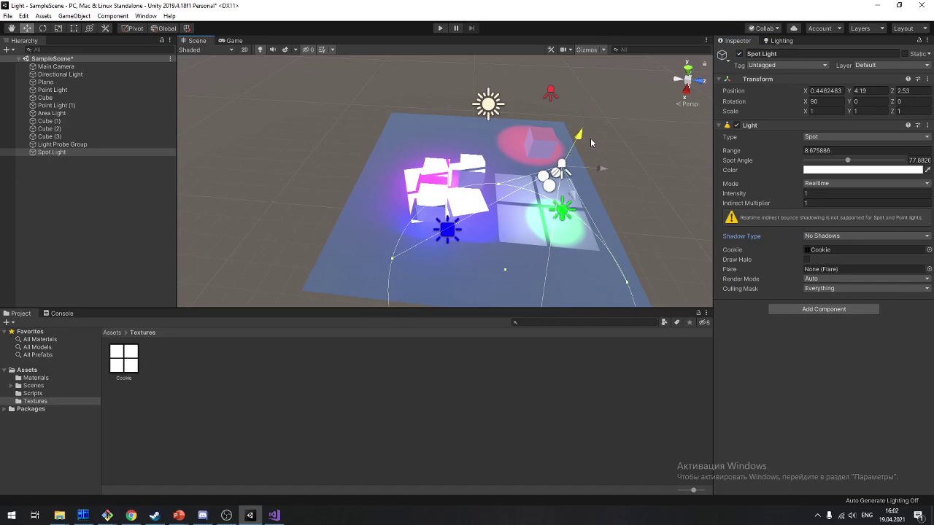
left_click(489, 104)
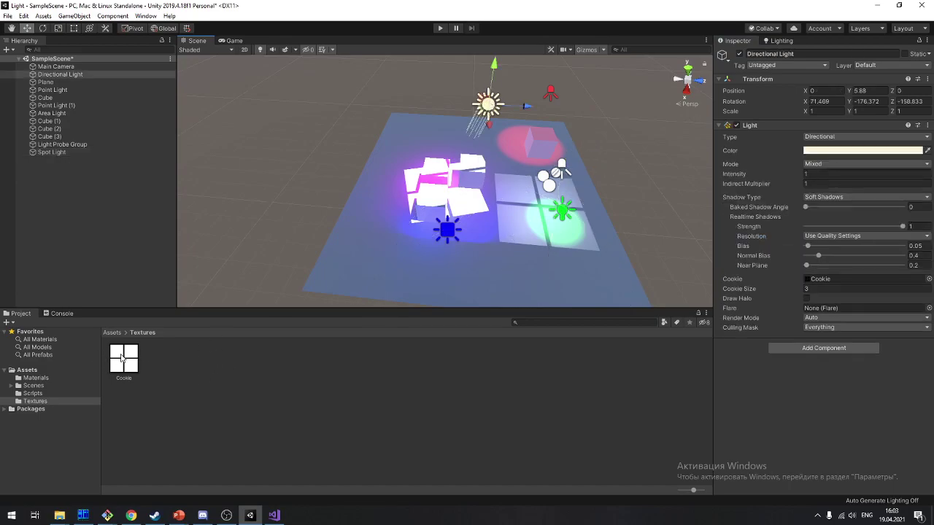
left_click(123, 359)
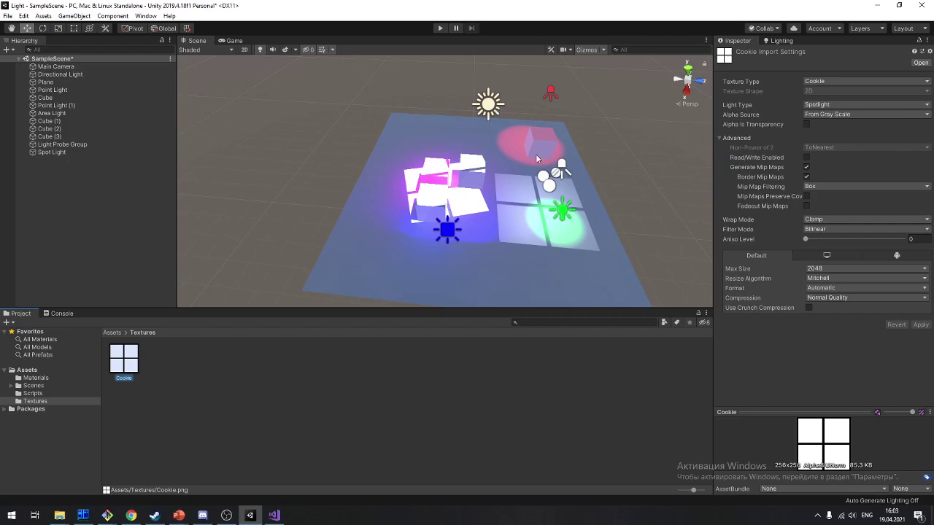
left_click(558, 171)
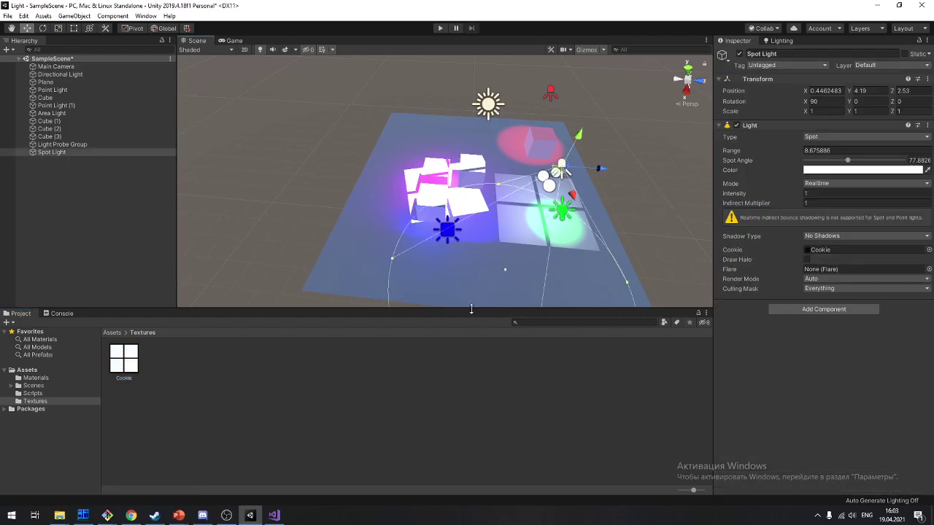
left_click(116, 369)
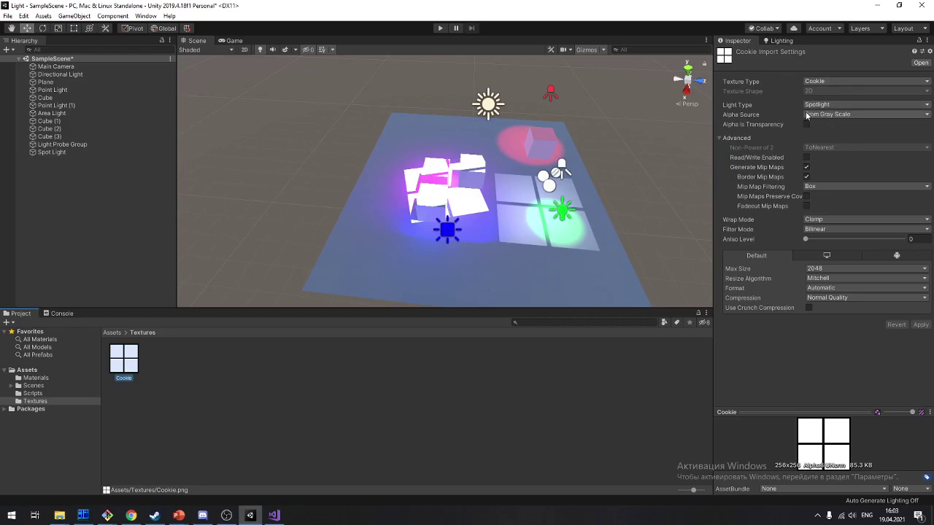
Change the Cookie texture's Light Type to Directional and apply
left_click(843, 104)
left_click(857, 127)
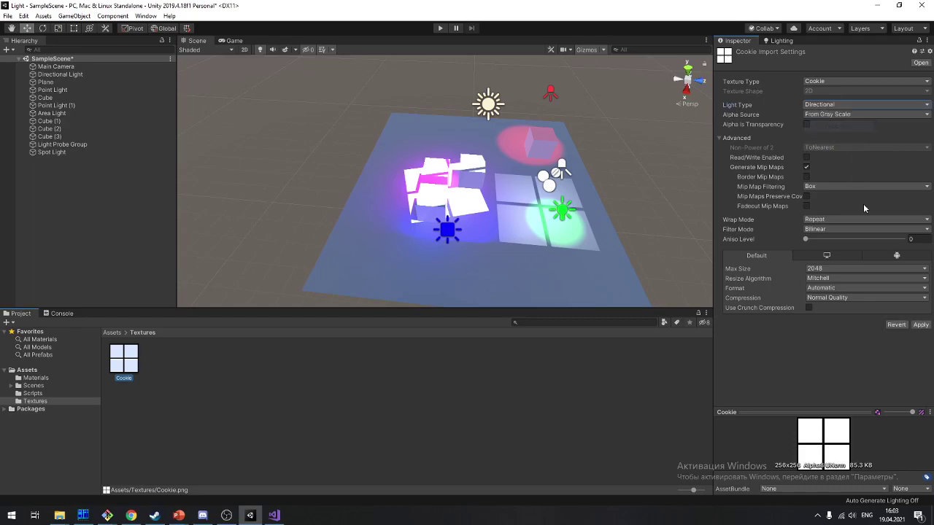
left_click(921, 324)
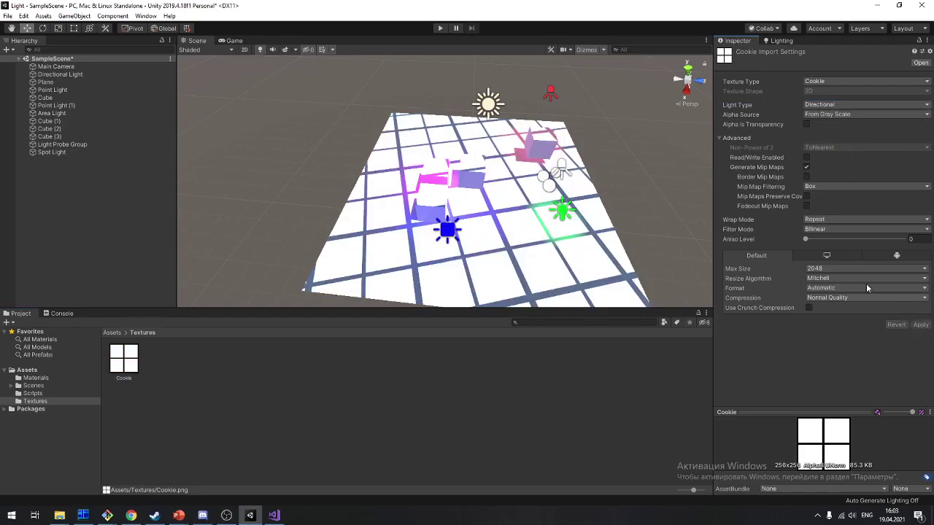
left_click(484, 107)
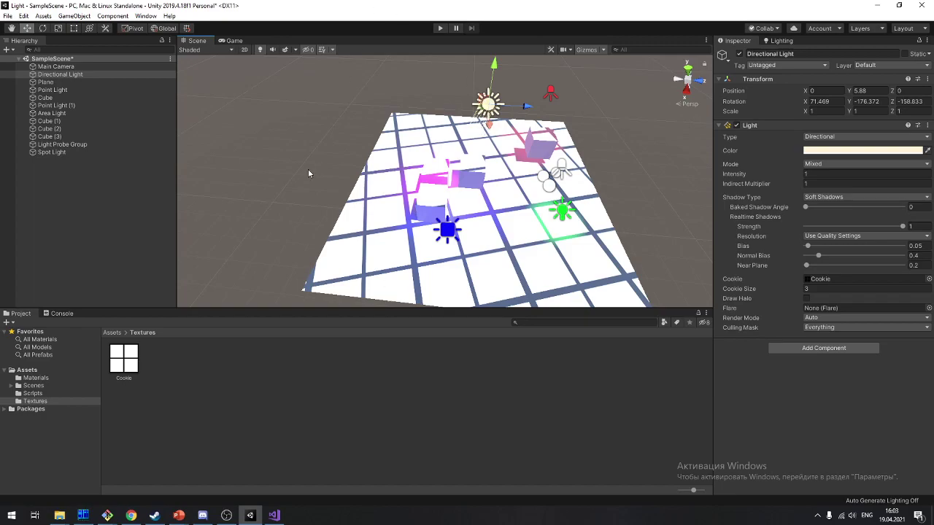
left_click(123, 365)
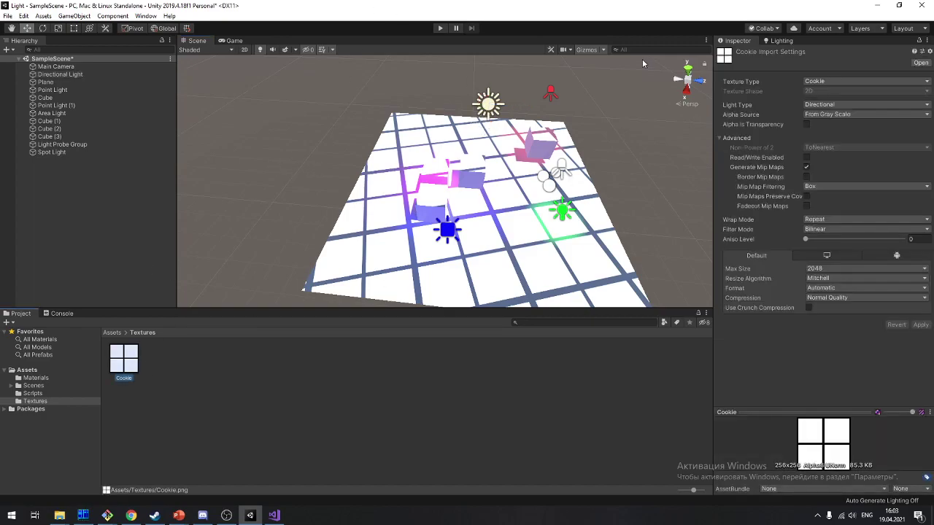
Move the Directional Light to Y 9.2, Z -0.33 over the plane
left_click(491, 107)
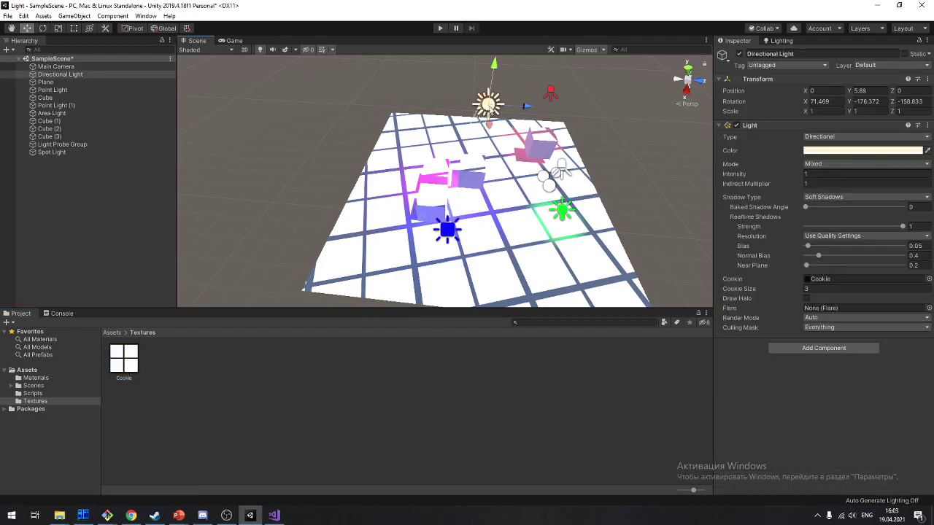
scroll(487, 105, "down", 2)
mouse_move(522, 130)
left_mouse_down()
mouse_move(519, 155)
mouse_move(766, 171)
mouse_move(480, 104)
mouse_move(472, 33)
left_mouse_up()
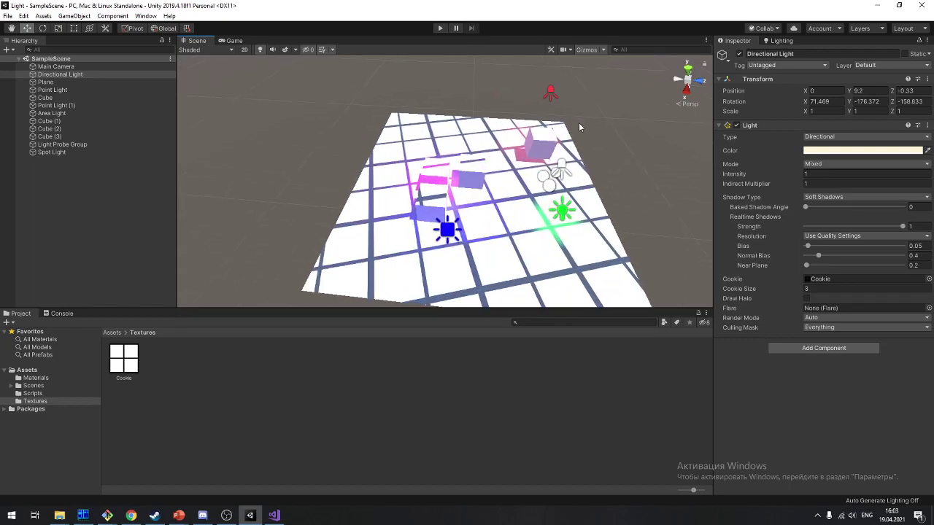
mouse_move(529, 130)
right_mouse_down()
mouse_move(431, 119)
mouse_move(466, 81)
mouse_move(544, 282)
right_mouse_up()
scroll(431, 119, "down", 1)
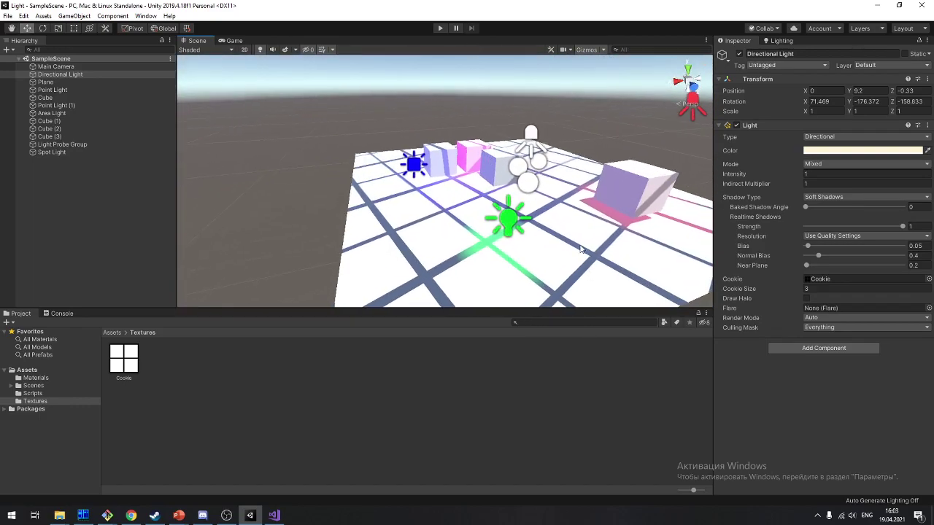
Bring up the Lighting presentation and scroll down through its slide thumbnails
key("alt+Tab")
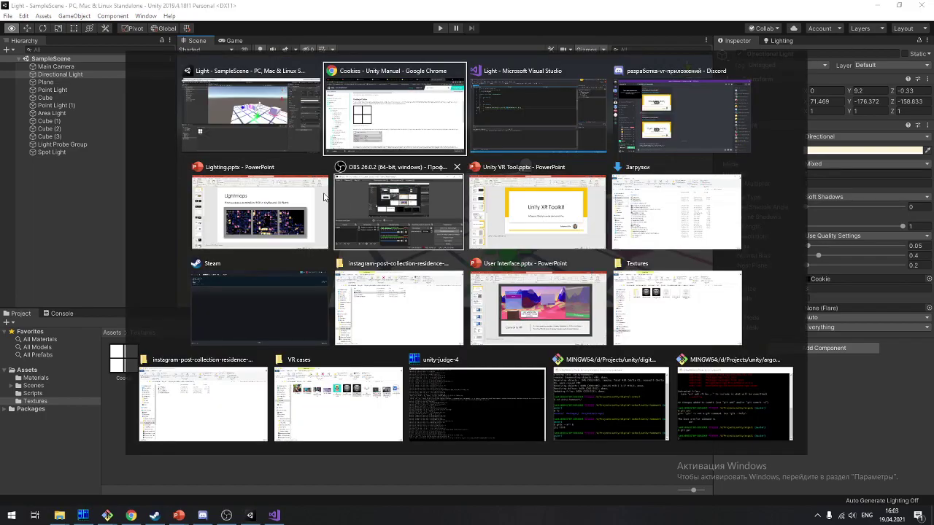
left_click(259, 211)
scroll(29, 277, "down", 2)
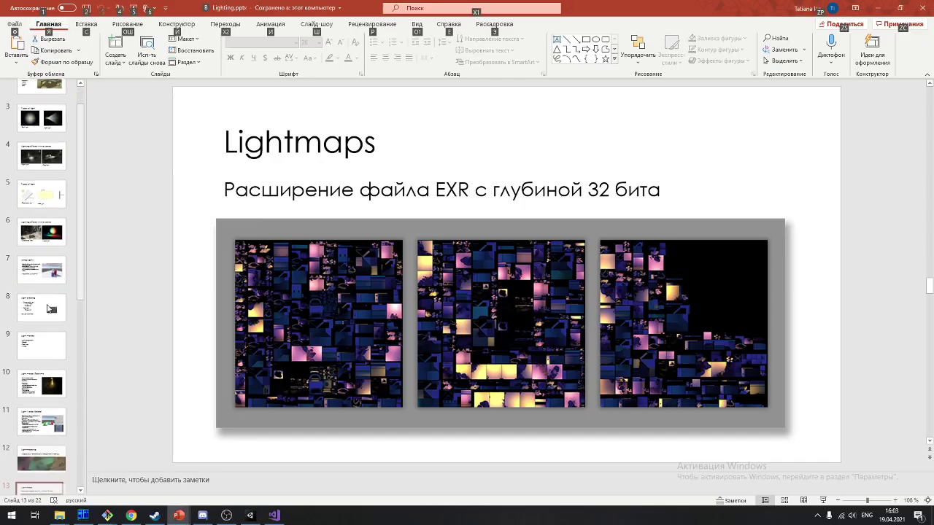
scroll(33, 219, "down", 2)
scroll(36, 160, "down", 1)
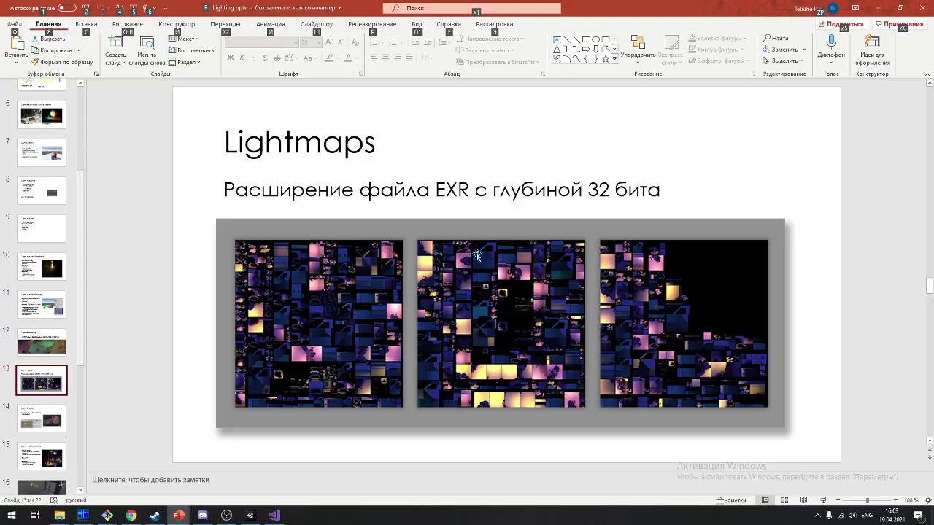
key("alt+Tab")
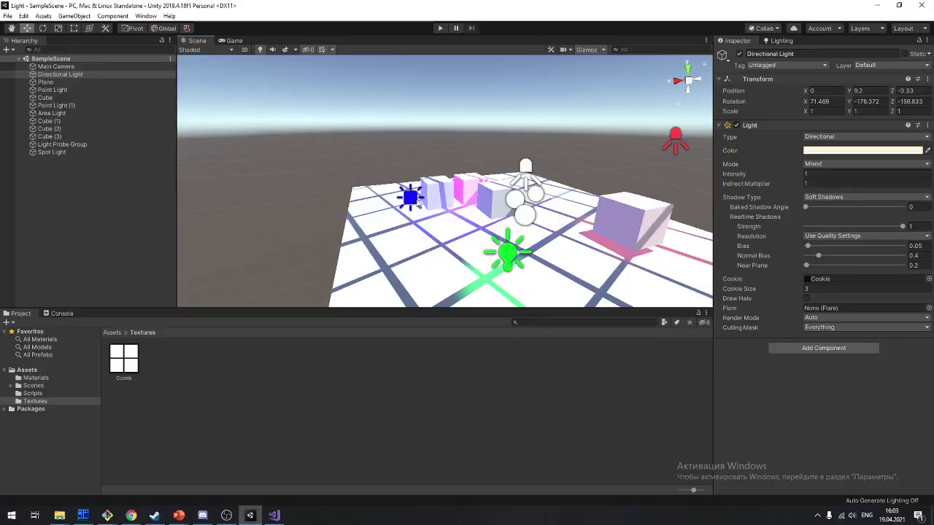
Scroll on to slide 13 'Lightmaps', orbiting the Unity scene around the cubes in between
left_click(385, 224)
key("alt+Tab")
scroll(38, 313, "down", 2)
scroll(38, 312, "down", 3)
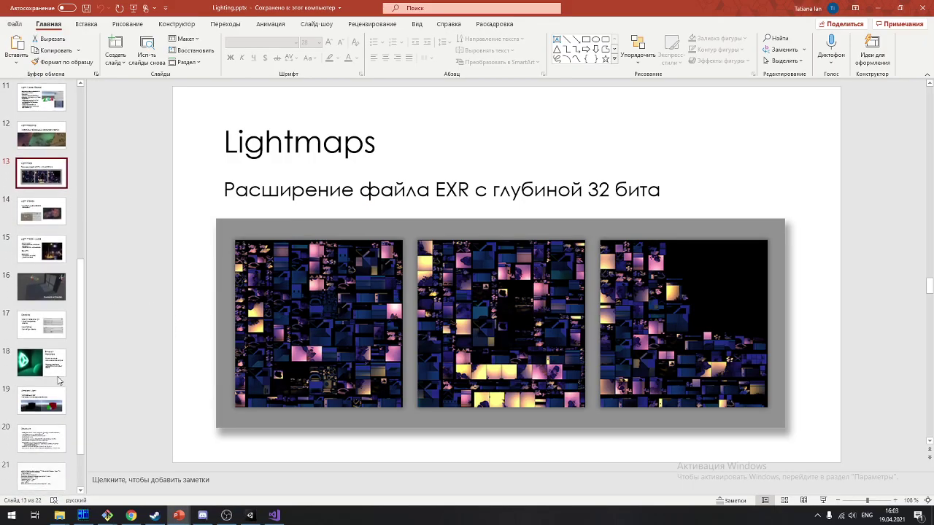
scroll(40, 328, "down", 1)
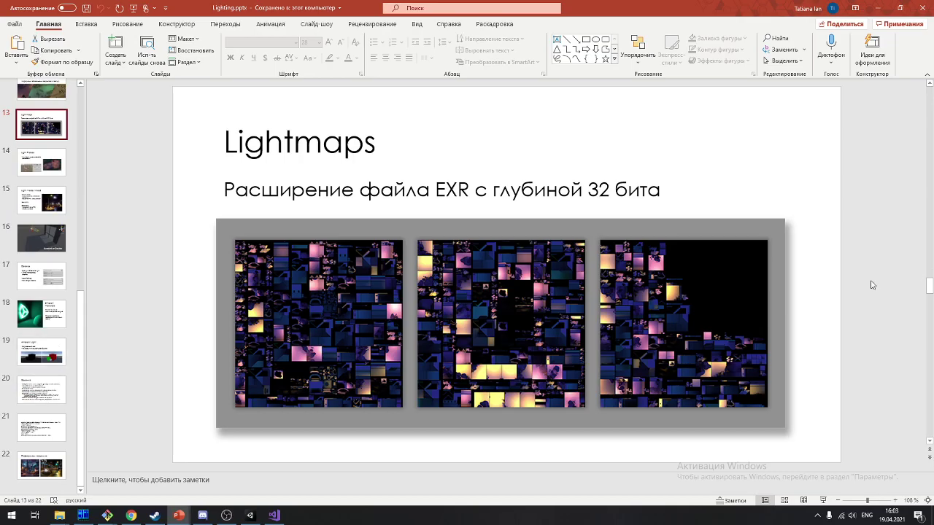
key("alt+Tab")
right_click_drag(303, 155, 409, 175)
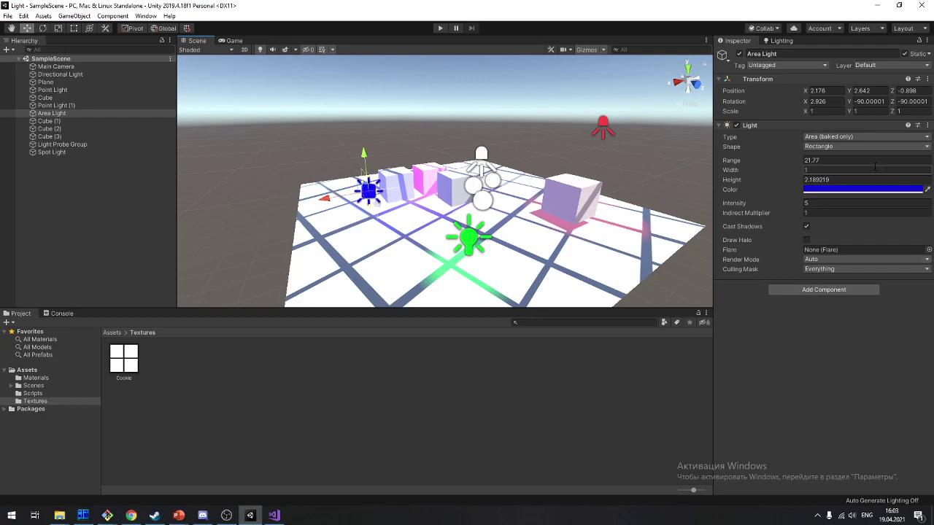
key("alt+Tab")
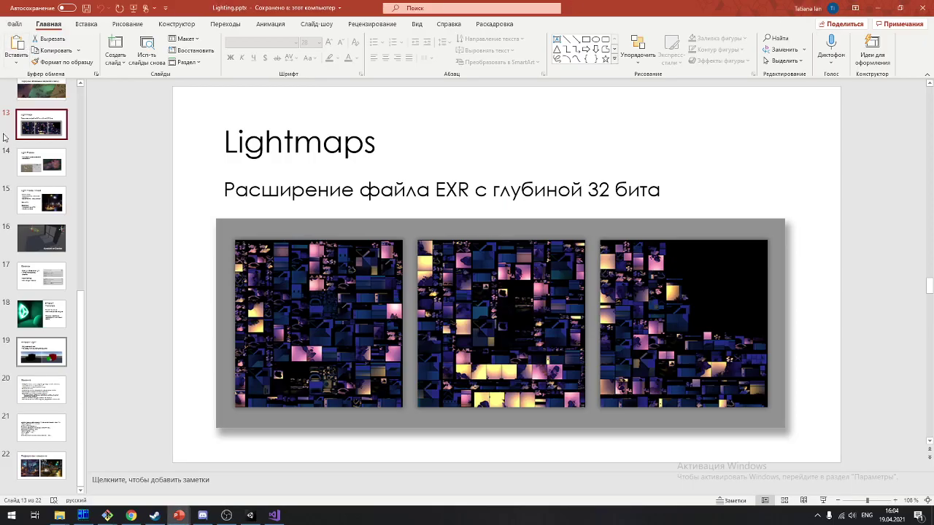
Go to slide 20, the Задание slide listing day/night, headlight and cookie-shadow tasks
left_click(45, 390)
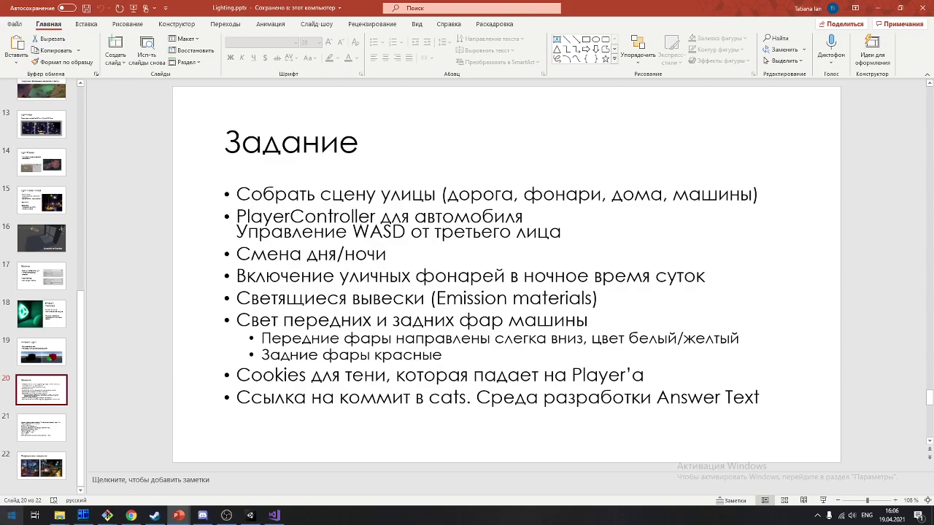
View the street-scene reference images on slide 22, then return to slide 20
left_click(42, 467)
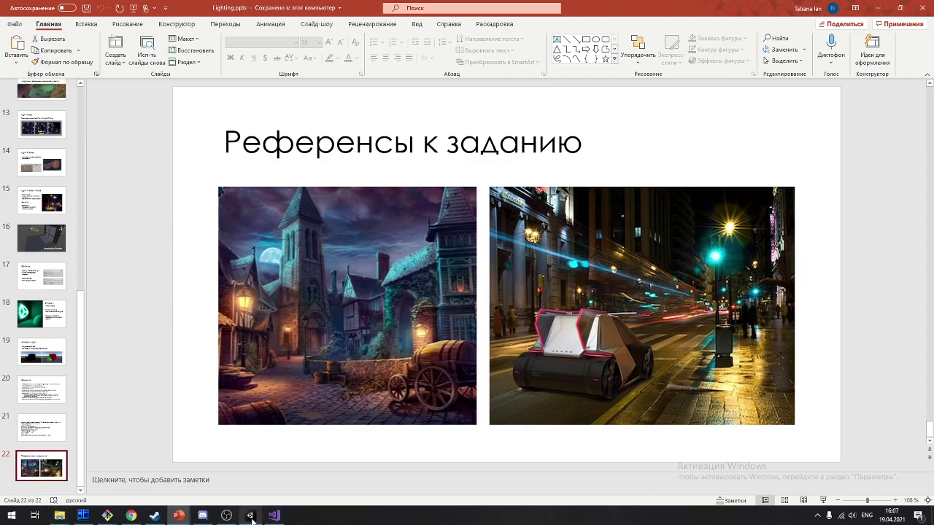
mouse_move(274, 515)
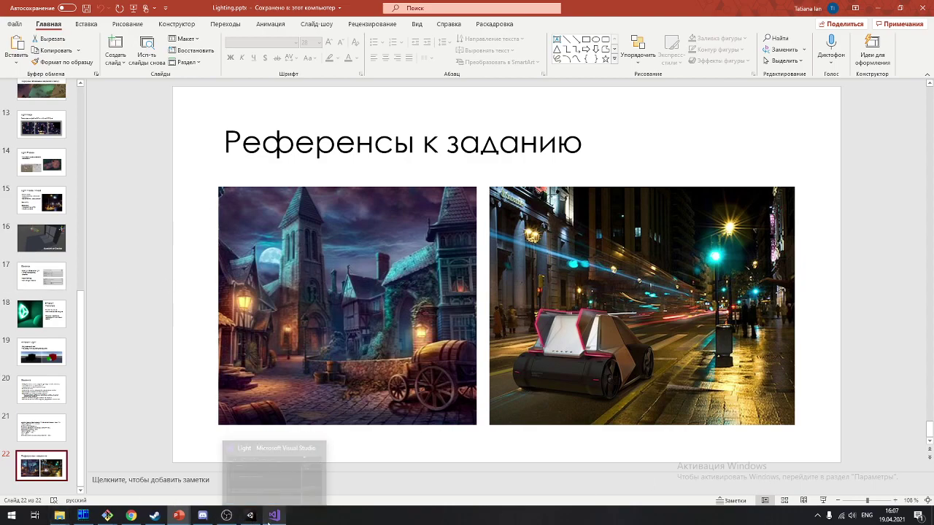
left_click(44, 391)
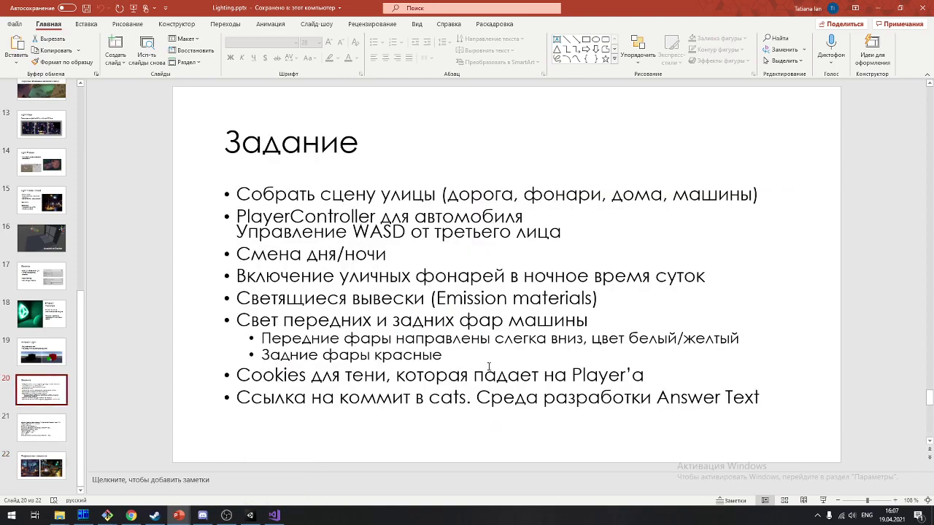
Save the Cube.cs script in Visual Studio, then bring OBS up over the presentation
left_click(281, 518)
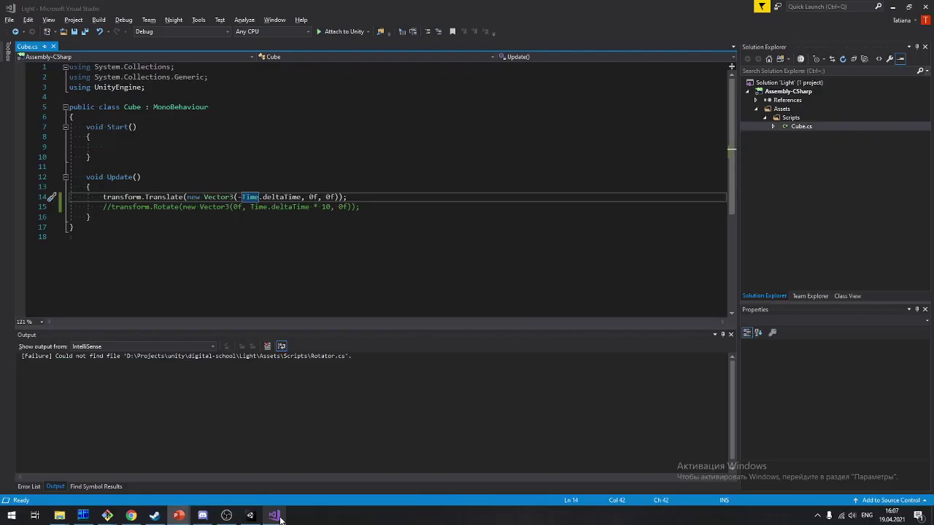
key("ctrl+s")
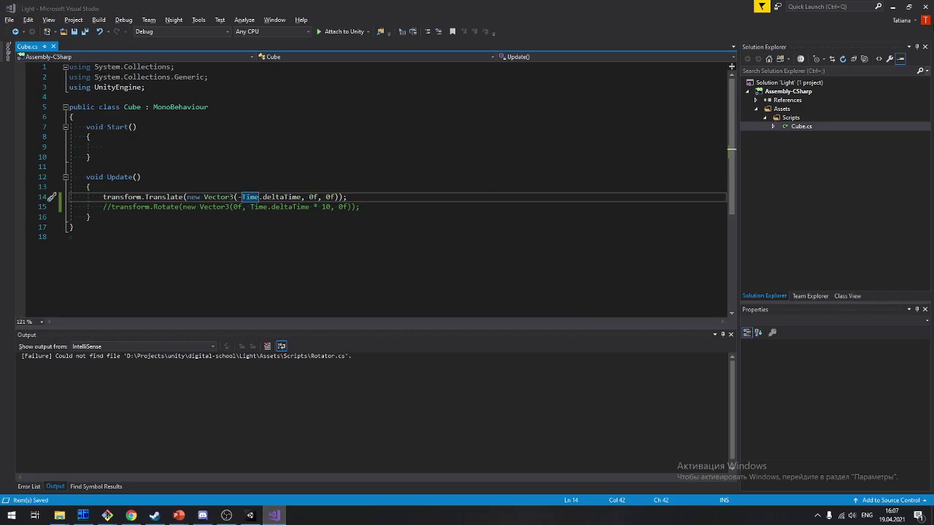
left_click(179, 515)
left_click(226, 516)
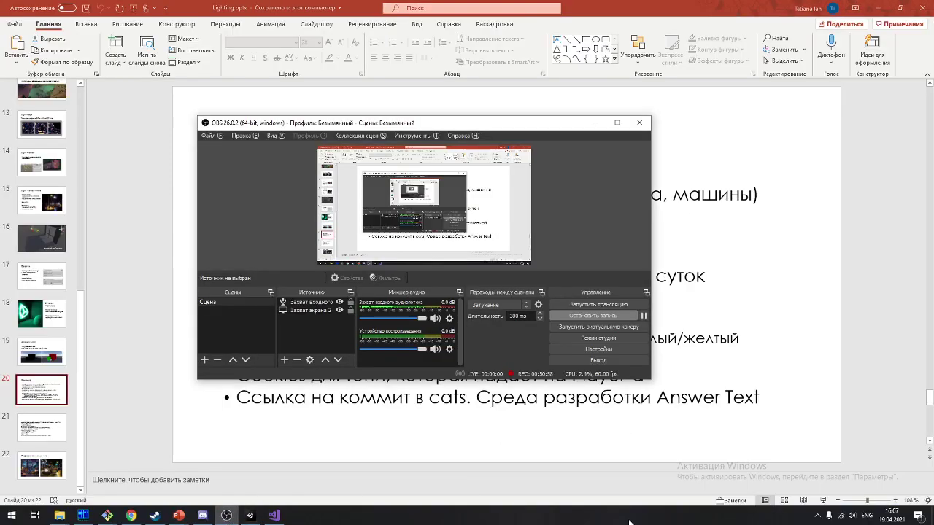